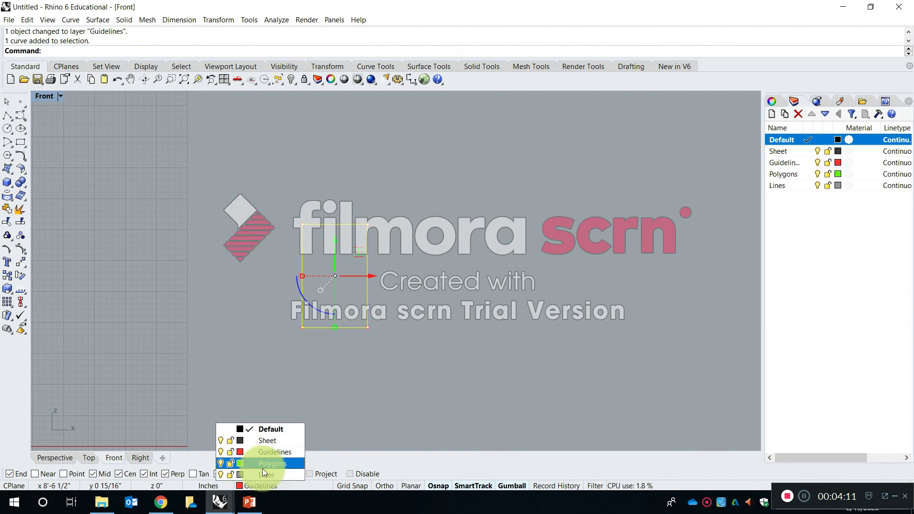
Move the selected rectangle to the Polygons layer and deselect it.
left_click(414, 388)
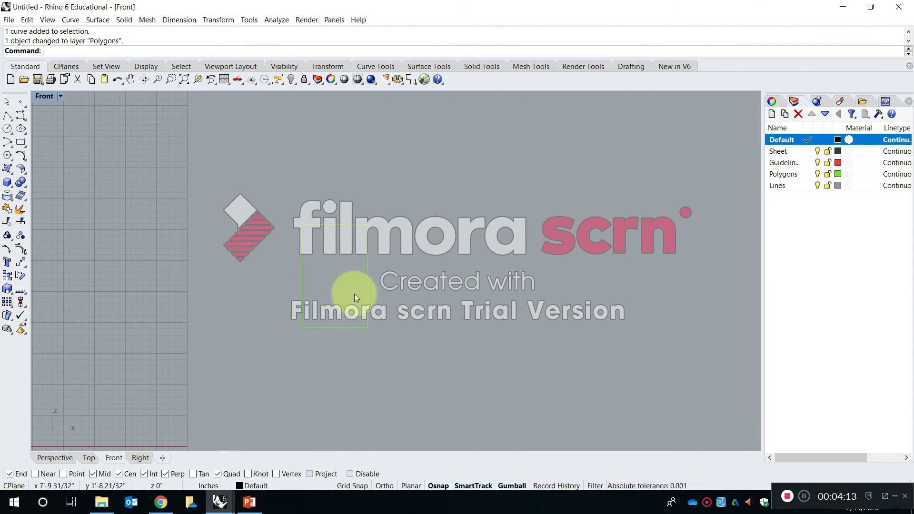
right_click_drag(355, 293, 339, 293)
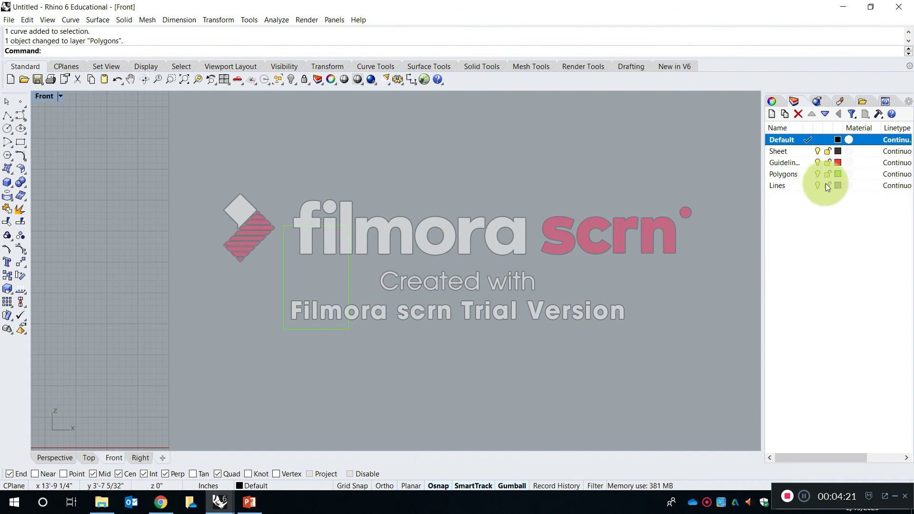
Switch the current layer among Default, Sheet, Guidelines, Polygons and Lines, leaving Sheet current.
left_click(808, 152)
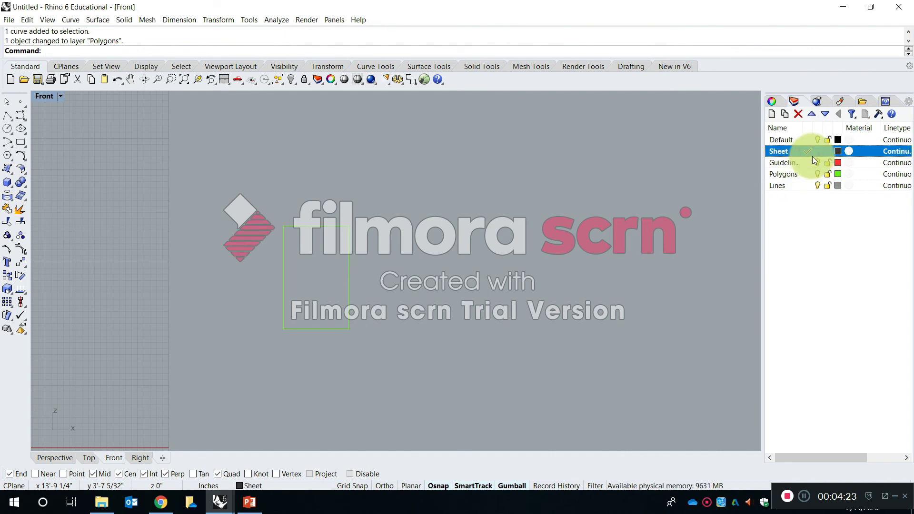
left_click(809, 162)
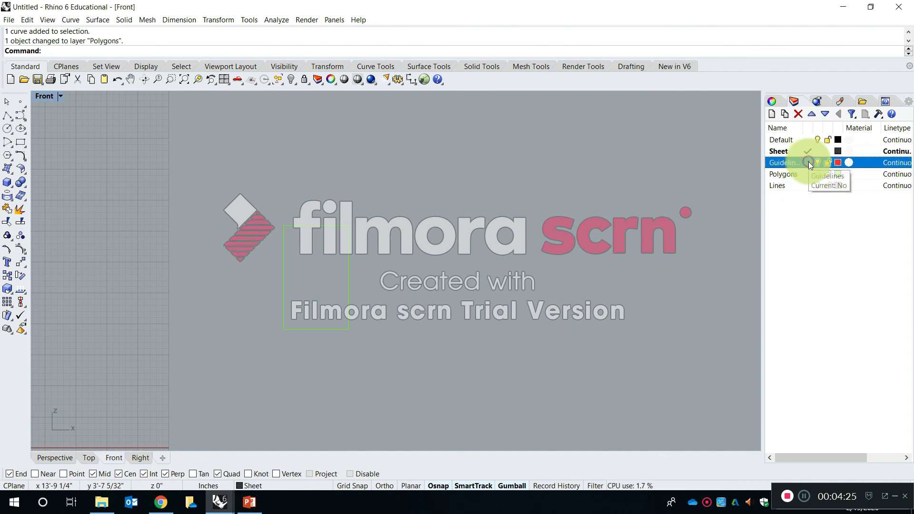
left_click(809, 150)
left_click(808, 139)
left_click(810, 150)
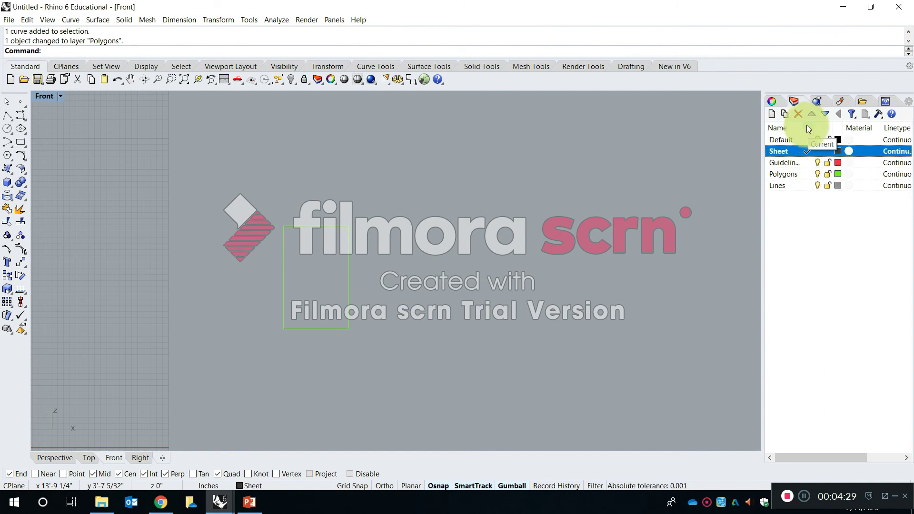
left_click(811, 162)
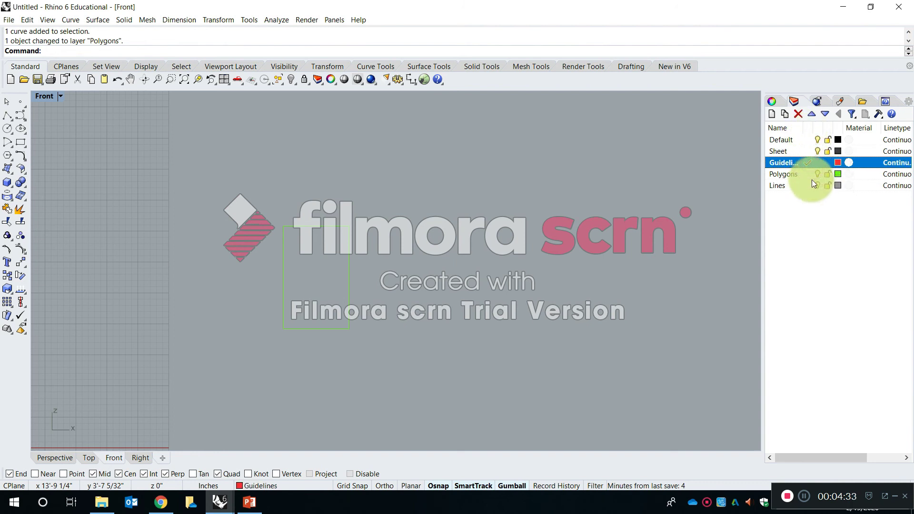
left_click(811, 185)
left_click(809, 173)
left_click(807, 163)
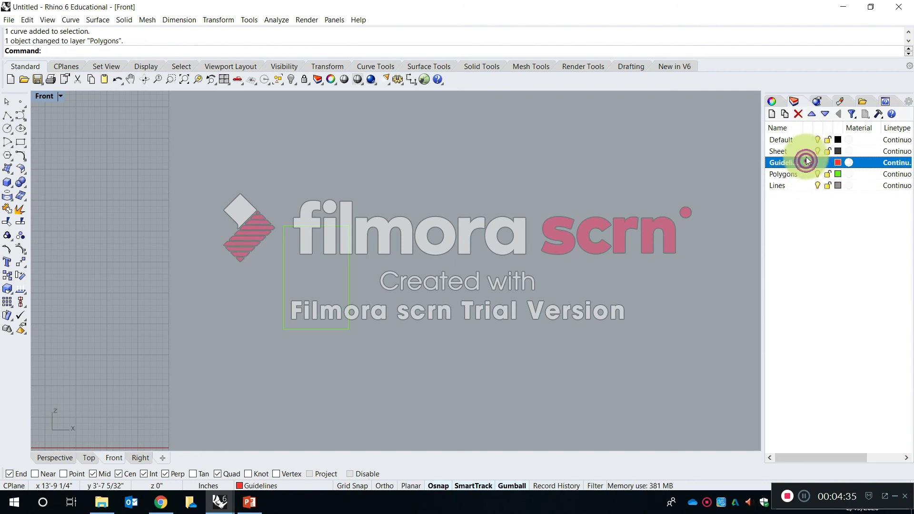
left_click(806, 151)
left_click(805, 138)
left_click(806, 151)
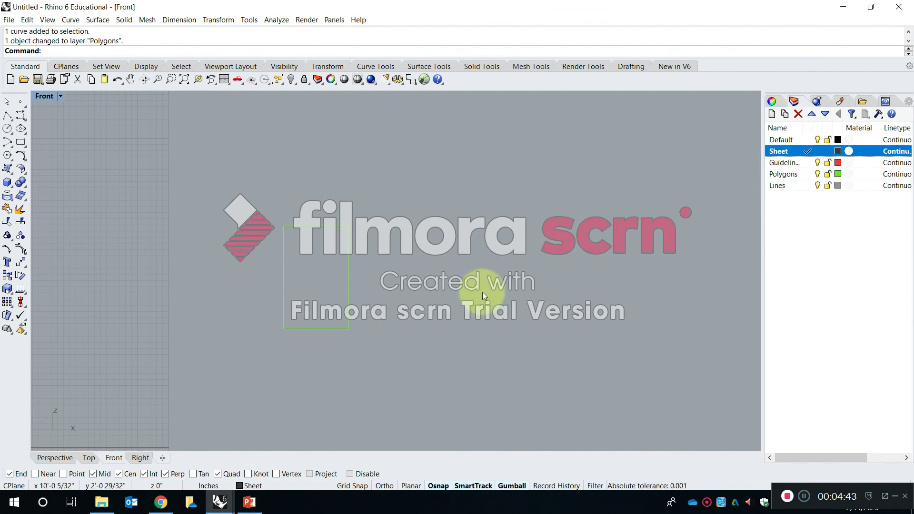
Draw a freehand upright rectangle on the Sheet layer, to the right of the green rectangle.
key("Escape")
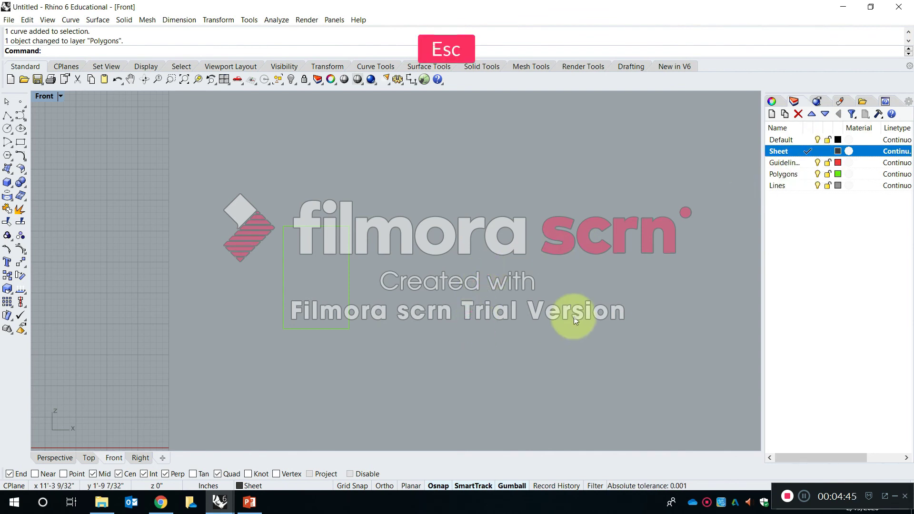
type("Rectangle")
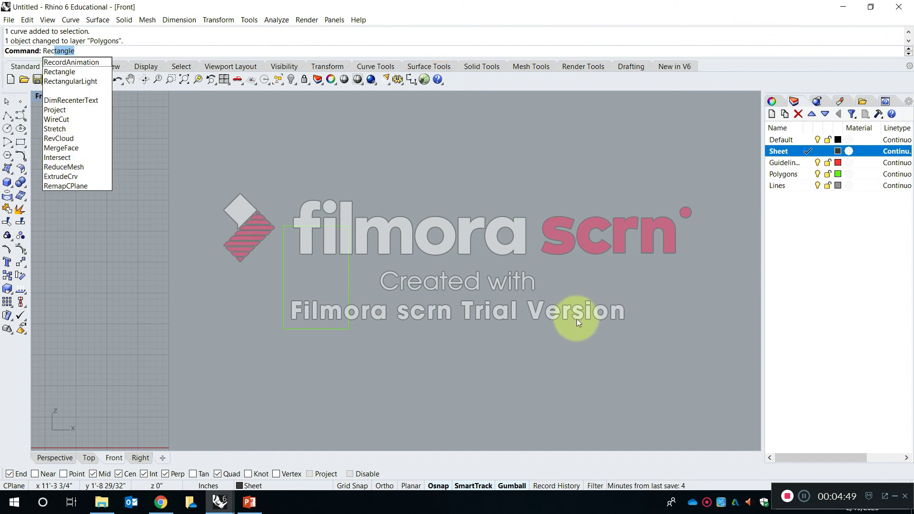
key("space")
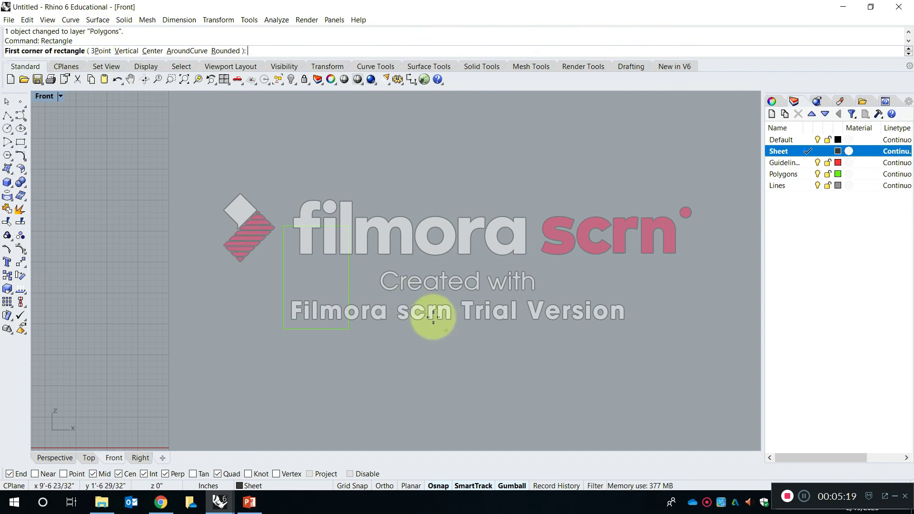
left_click(406, 330)
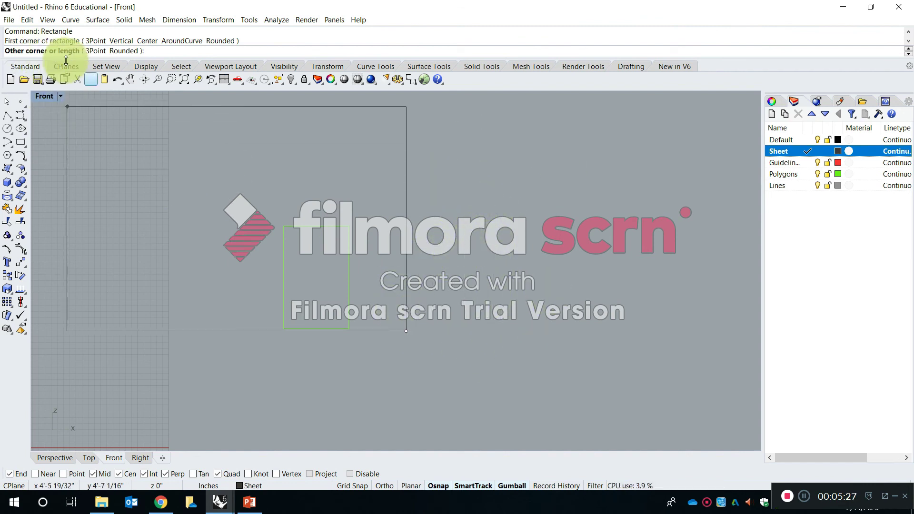
left_click(466, 231)
right_click_drag(545, 293, 516, 314)
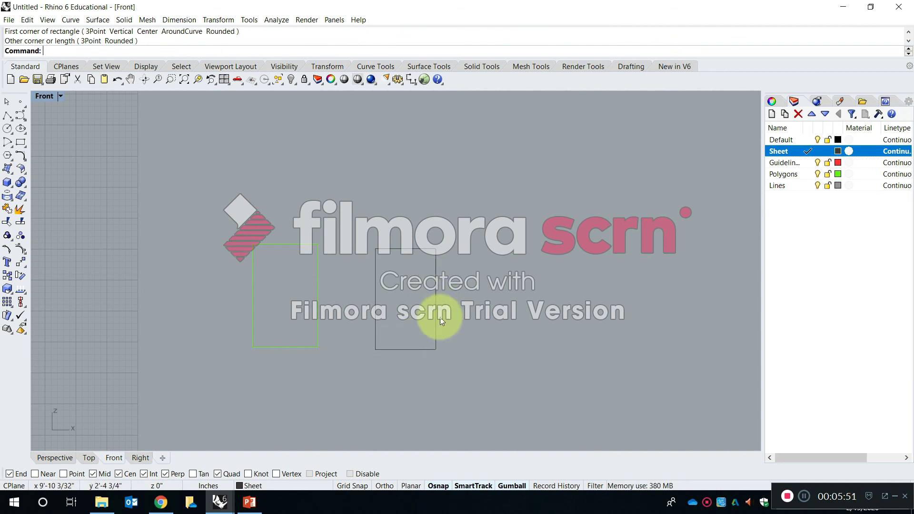
right_click_drag(474, 323, 413, 306)
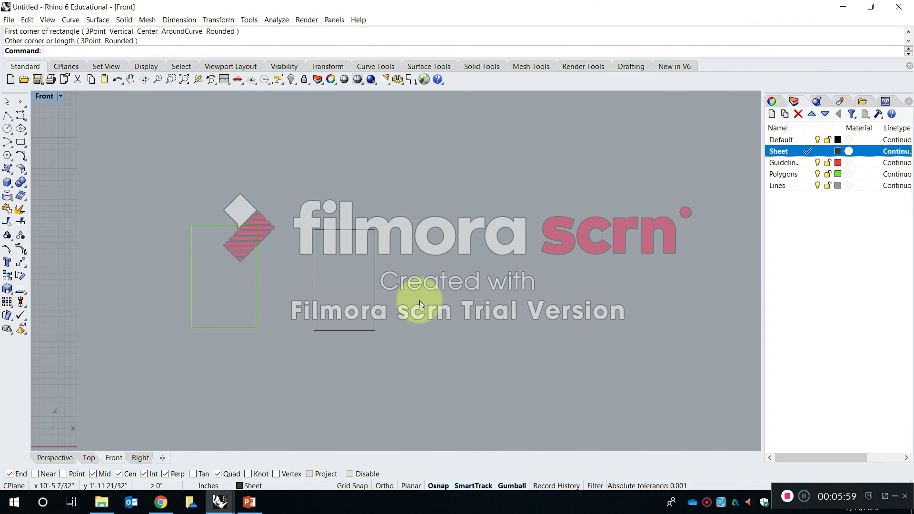
Draw an 8.5" wide by 11" high rectangle on the Sheet layer, to the right of the freehand black rectangle.
type("Rectangle")
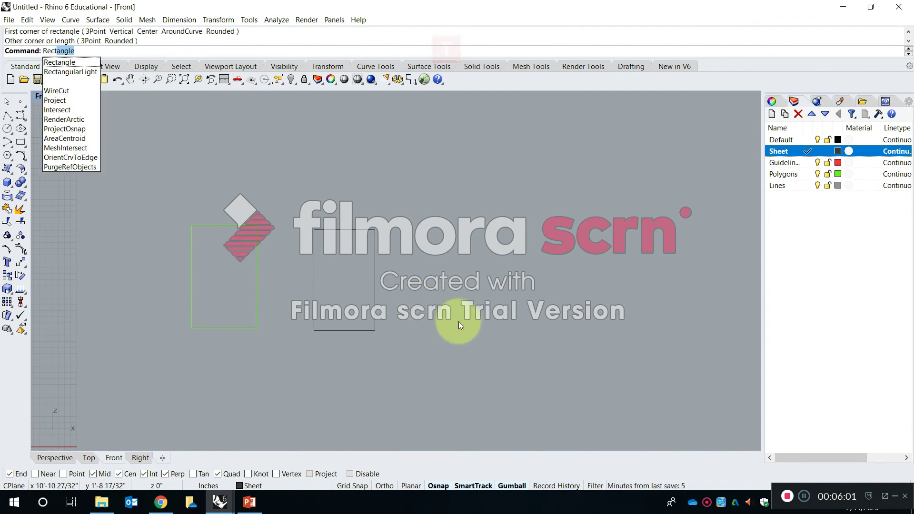
key("Return")
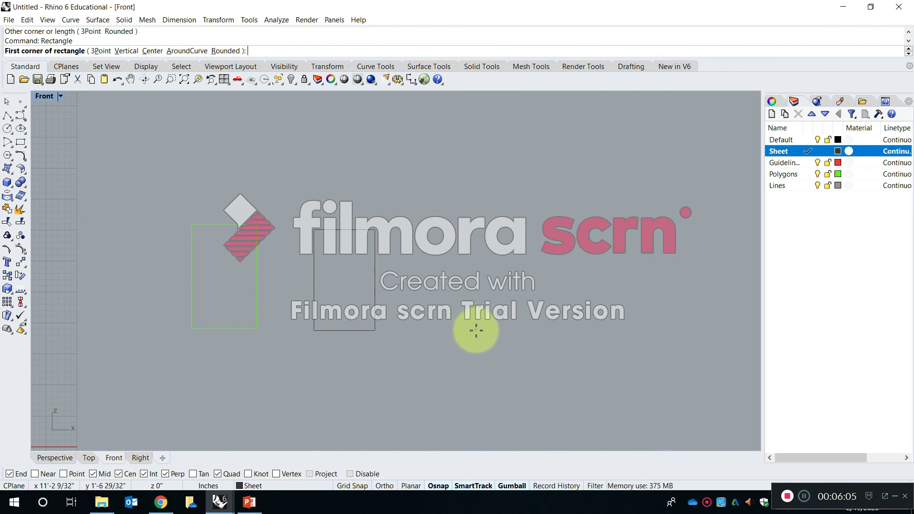
left_click(476, 330)
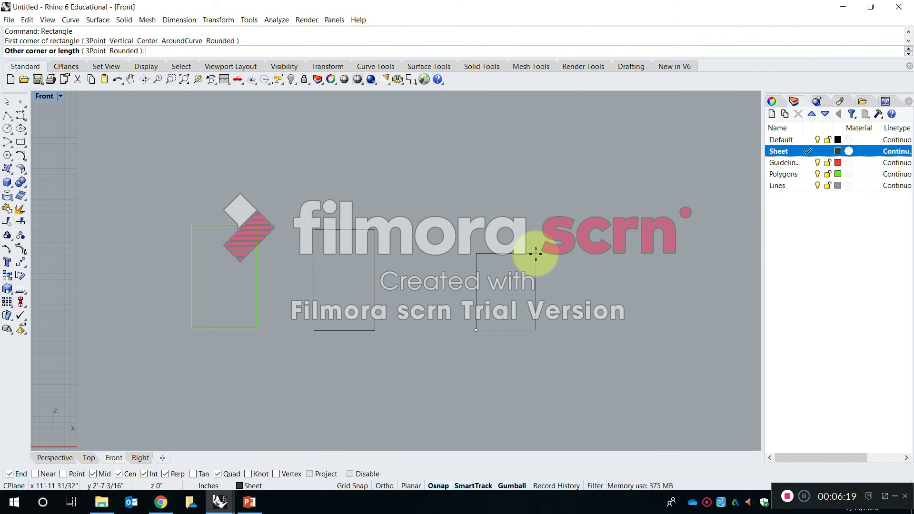
type("@")
type("8.5")
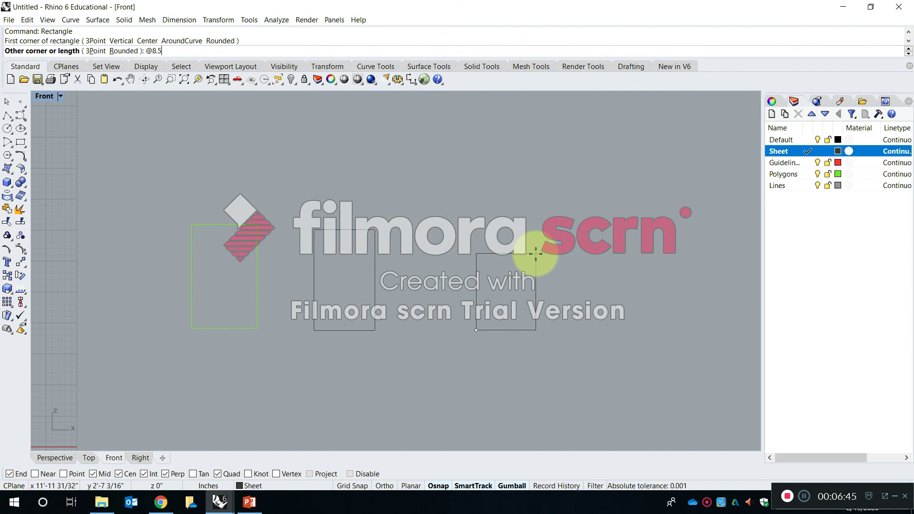
type("\"")
type(",11\"")
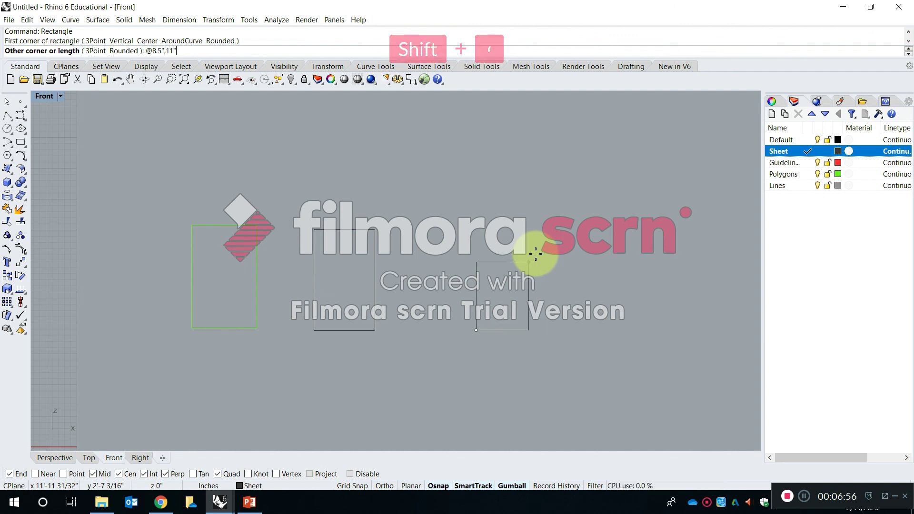
key("Return")
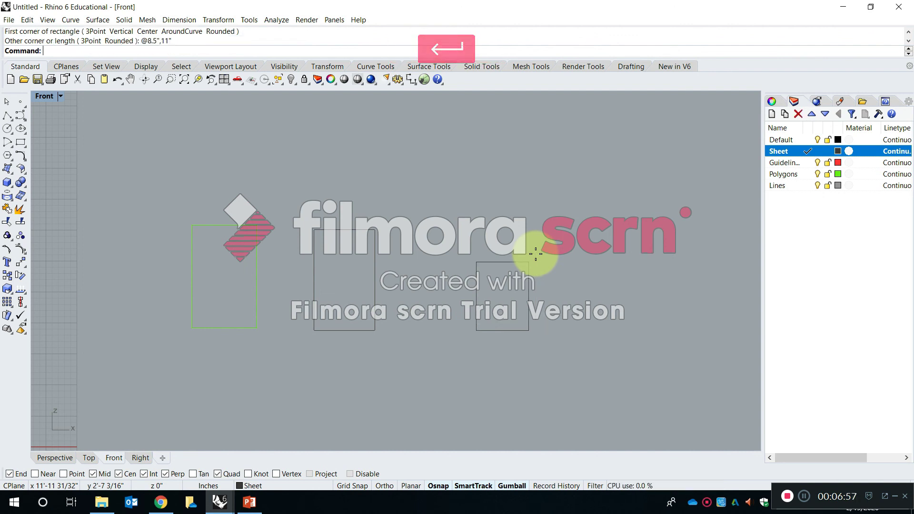
Start a Distance measurement for the 8.5" by 11" rectangle.
scroll(518, 295, "up", 2)
right_click_drag(500, 292, 434, 316)
scroll(448, 237, "up", 4)
scroll(497, 259, "down", 4)
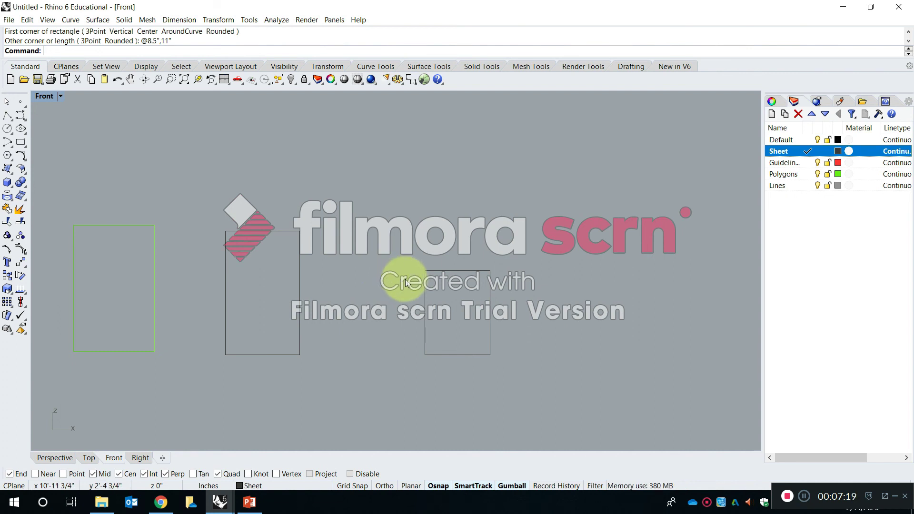
key("Escape")
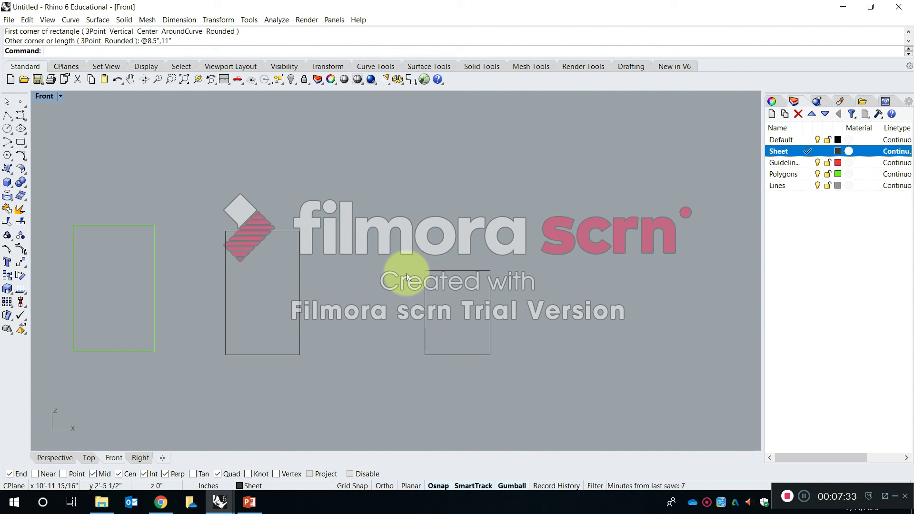
type("Distance")
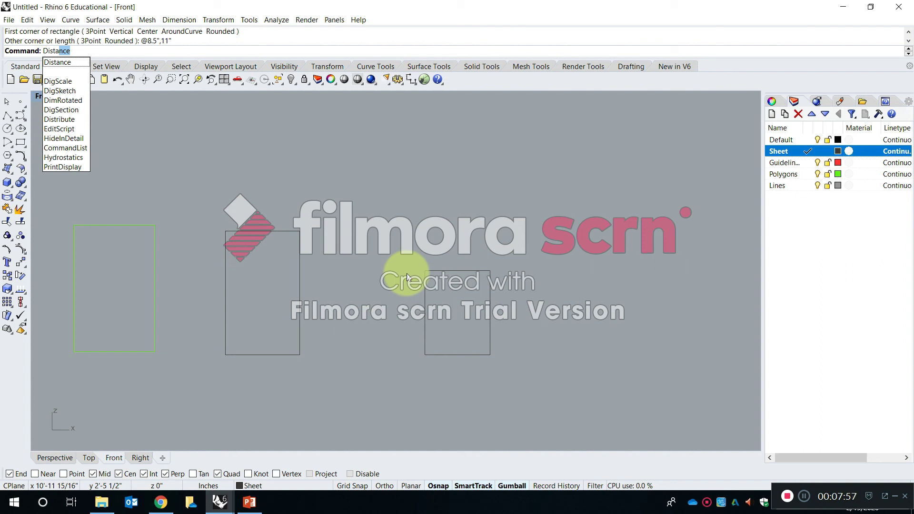
key("Return")
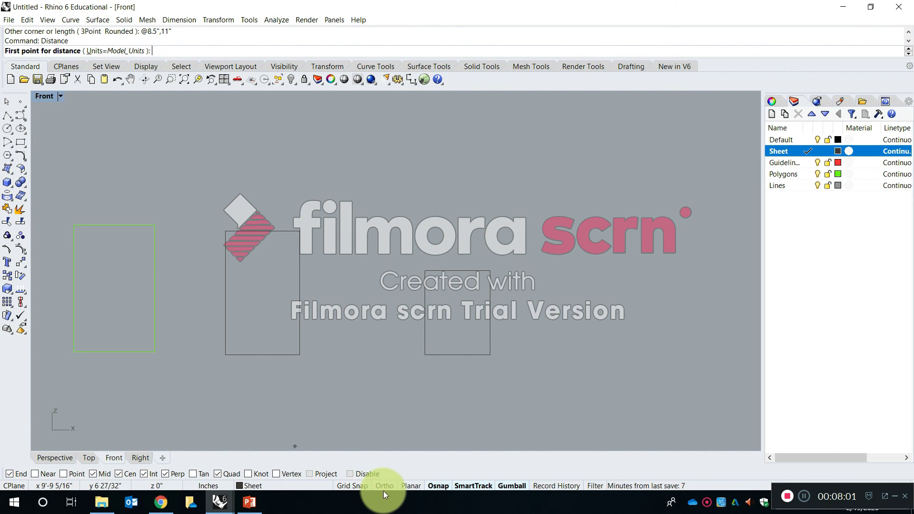
scroll(460, 360, "up", 2)
right_click_drag(459, 351, 351, 396)
scroll(240, 374, "up", 4)
right_click_drag(303, 250, 326, 215)
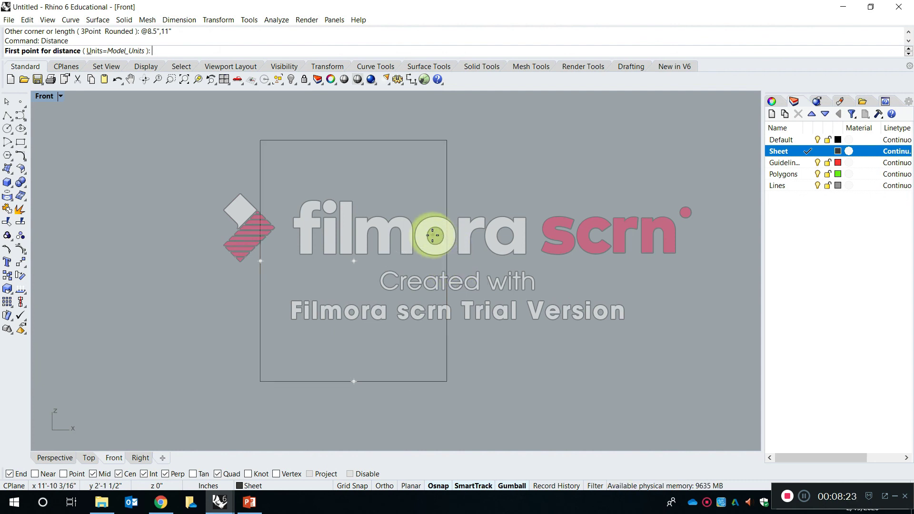
Toggle object snapping and individual snaps such as End and Cen off and back on.
left_click(437, 486)
left_click(439, 486)
left_click(441, 487)
left_click(440, 488)
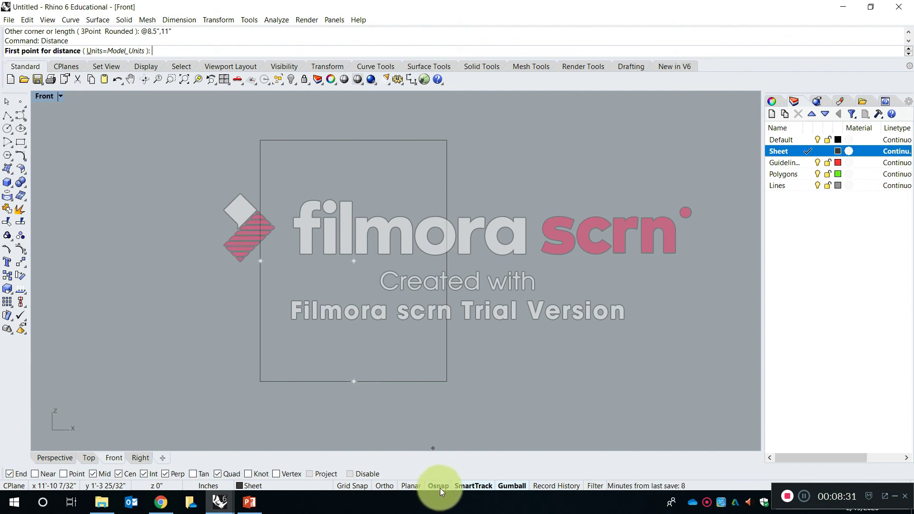
left_click(438, 487)
left_click(438, 487)
left_click(438, 486)
left_click(439, 486)
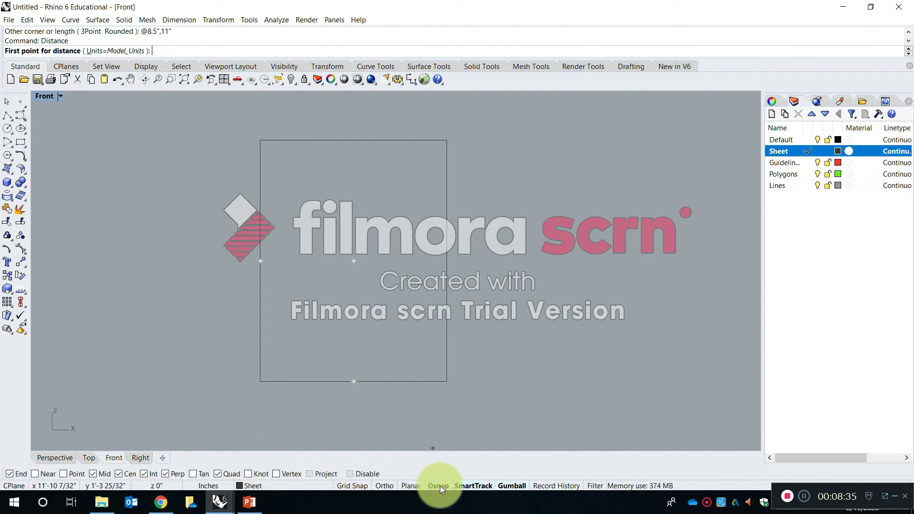
left_click(19, 475)
left_click(20, 475)
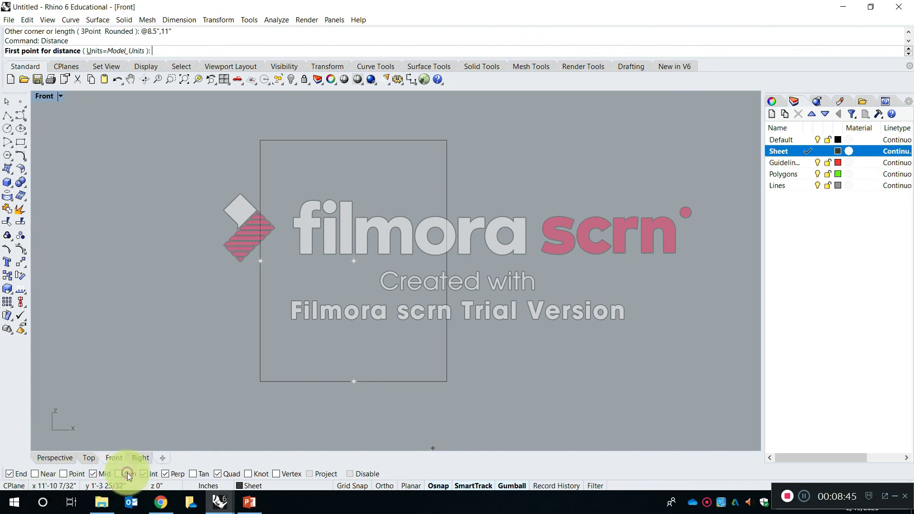
left_click(146, 474)
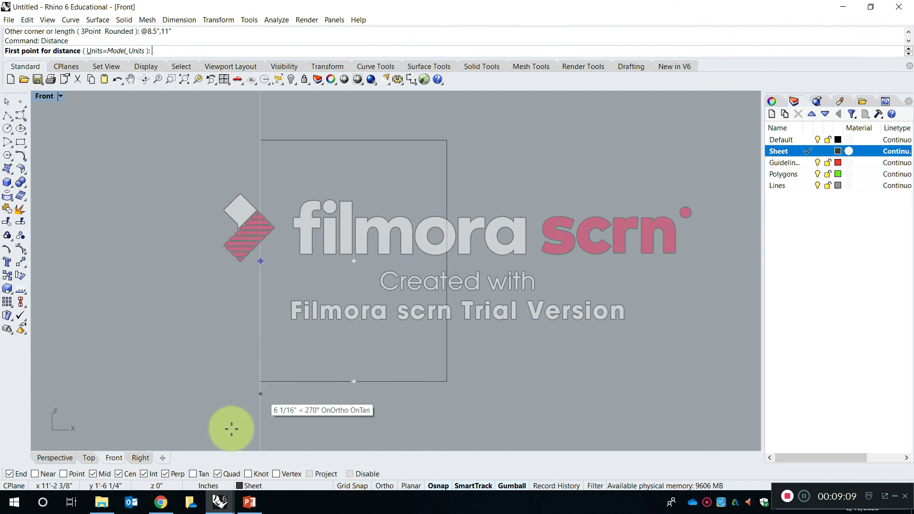
left_click(10, 474)
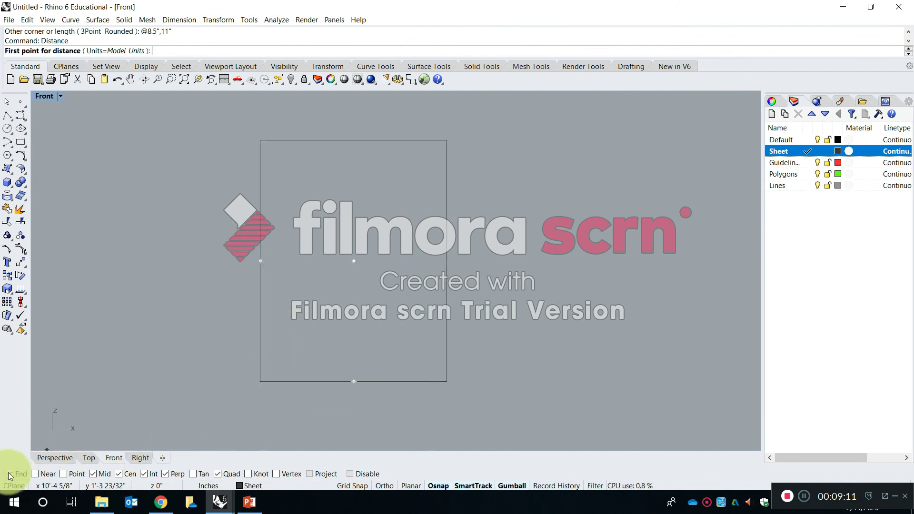
Measure the rectangle's bottom edge and left edge from corner to corner with Distance.
left_click(262, 380)
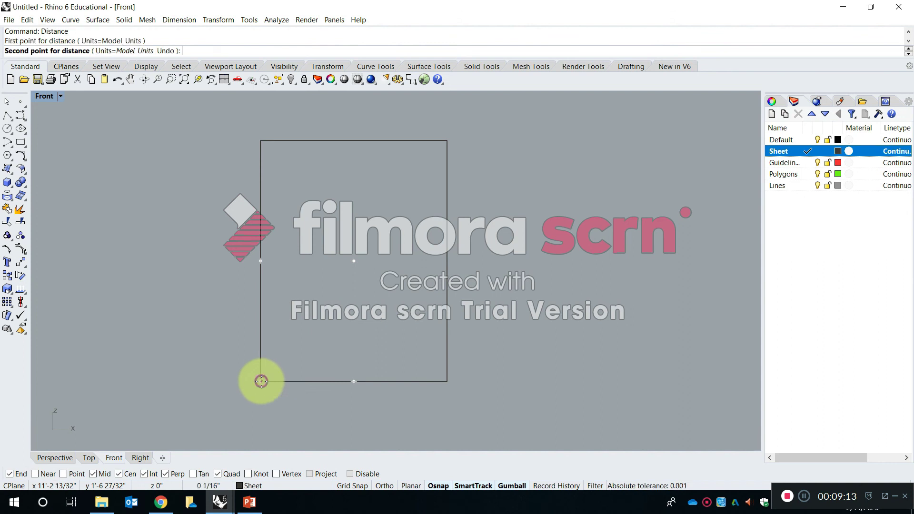
left_click(444, 381)
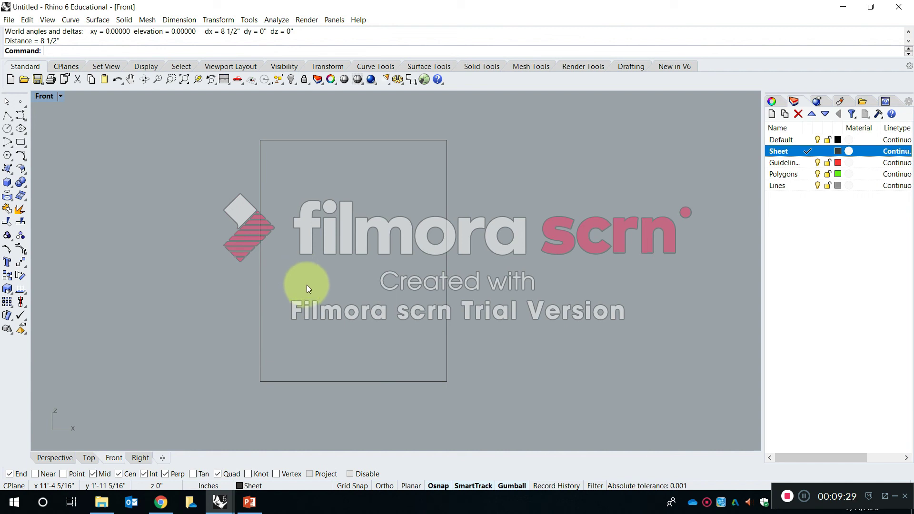
right_click(376, 321)
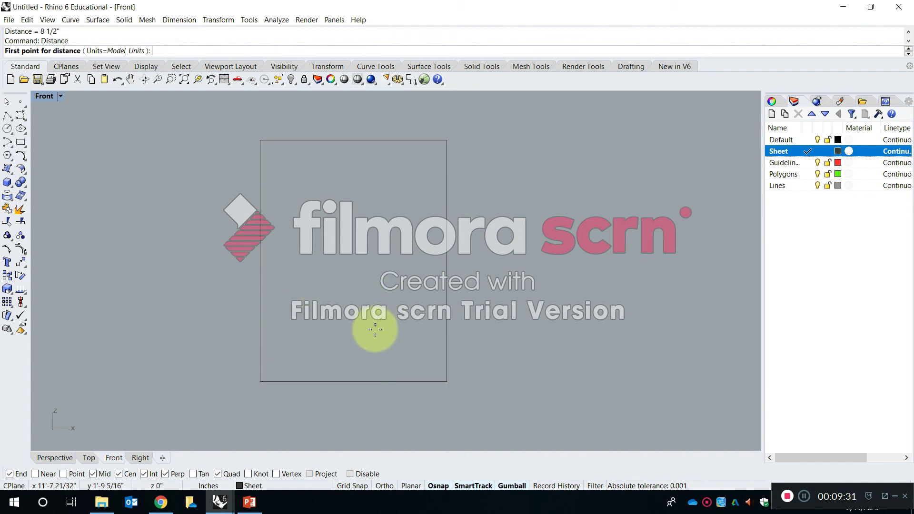
left_click(260, 381)
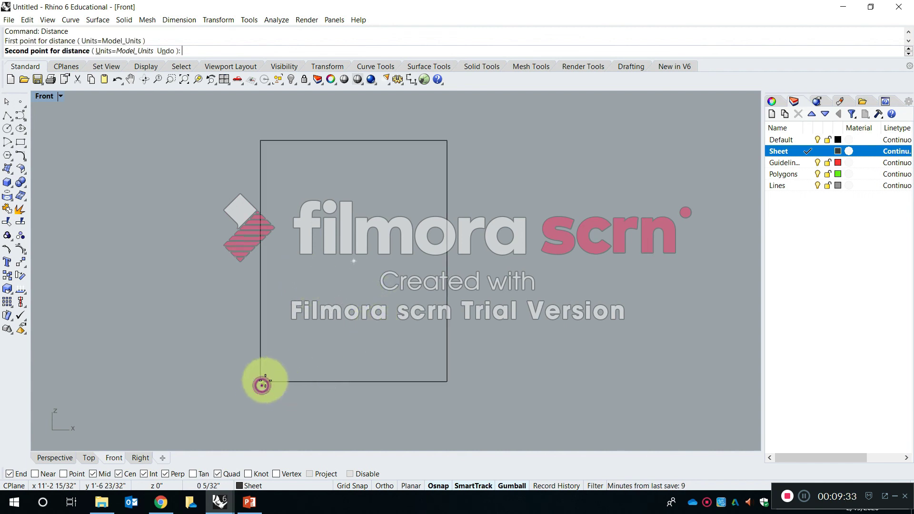
left_click(259, 141)
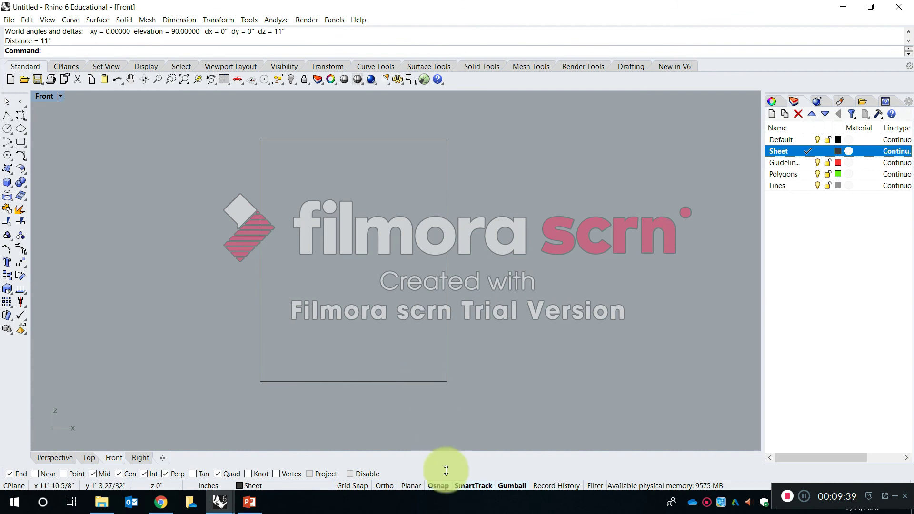
Turn off object snapping and measure the 8.5" by 11" rectangle's bottom edge by eye with Distance.
left_click(443, 487)
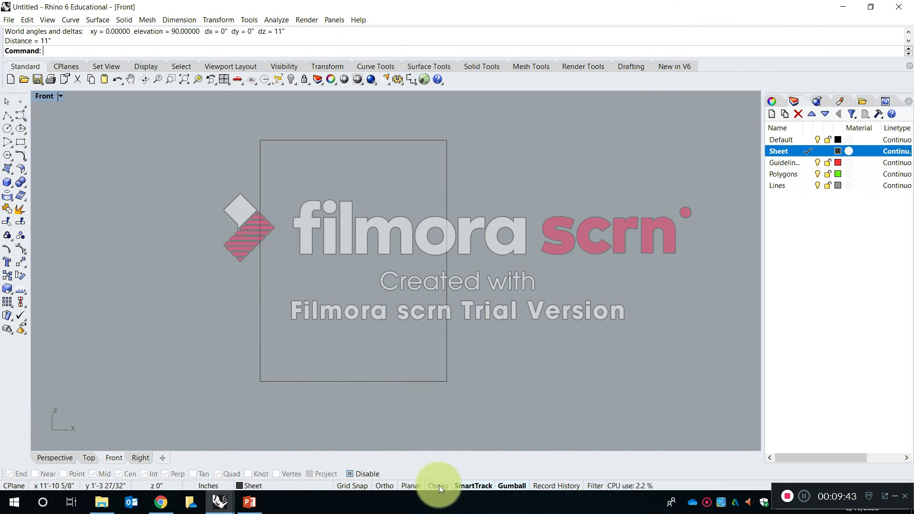
right_click_drag(393, 415, 393, 413)
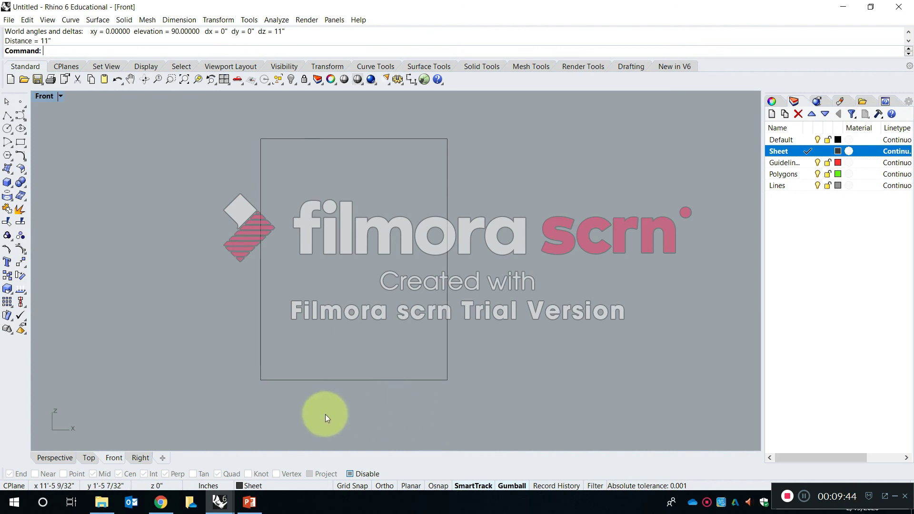
right_click(294, 405)
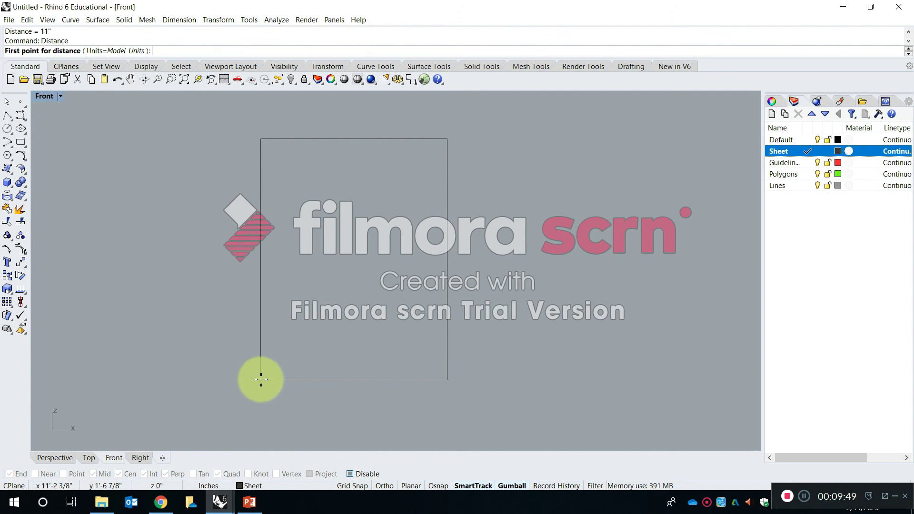
left_click(260, 379)
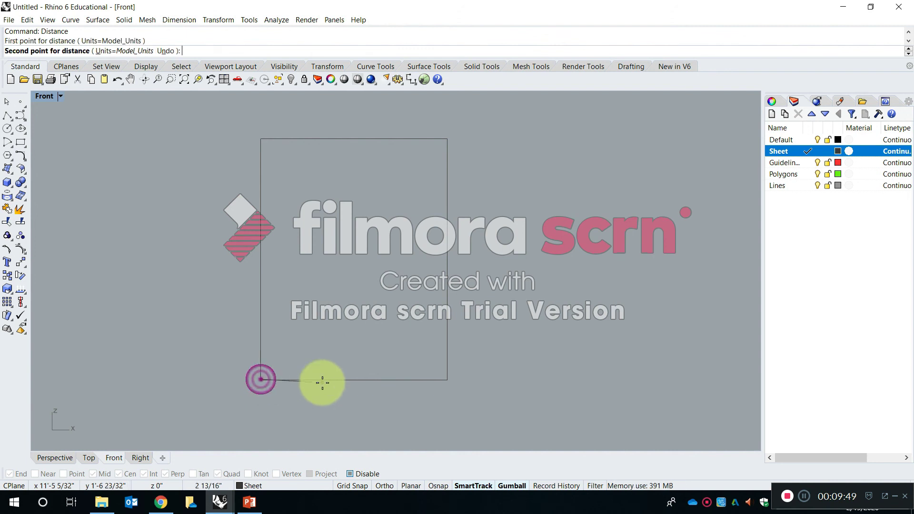
left_click(447, 379)
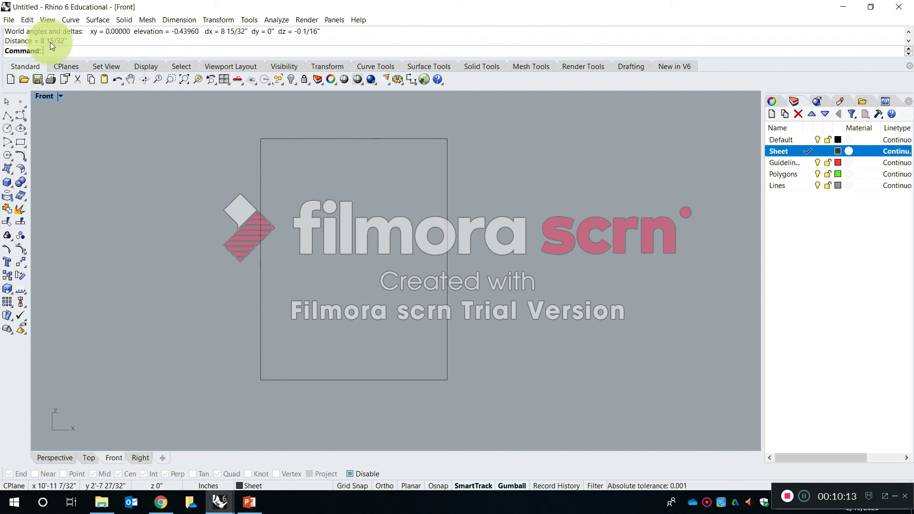
Turn object snapping back on and measure the rectangle's bottom edge again, snapping to both corners.
right_click(273, 187)
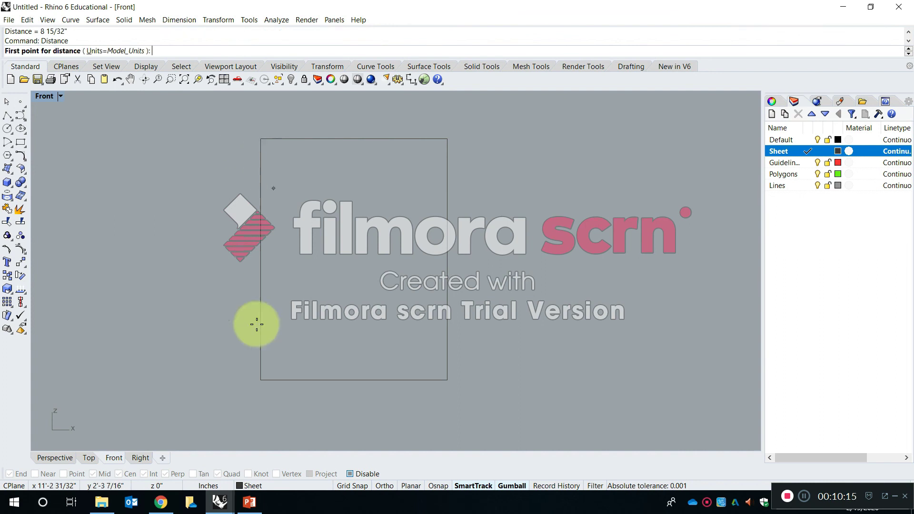
left_click(437, 486)
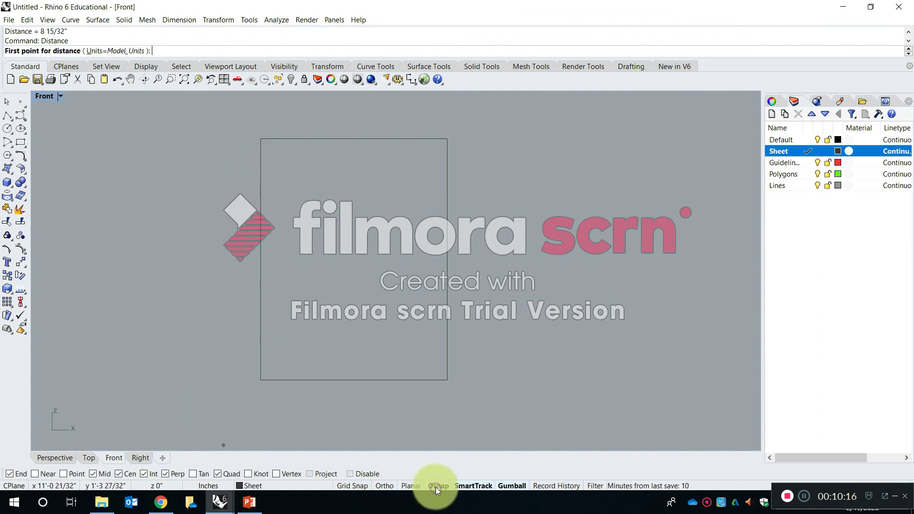
left_click(261, 381)
left_click(447, 380)
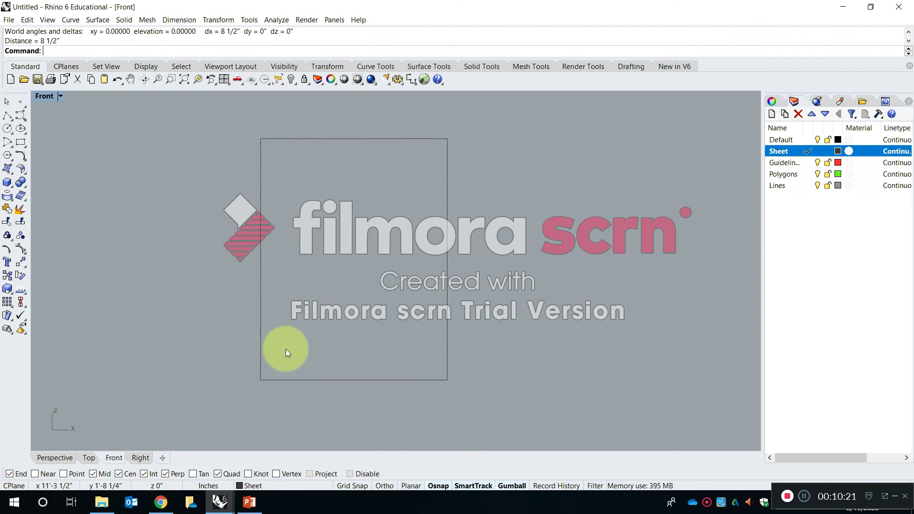
Repeat the Distance measurement of the rectangle's bottom edge with object snapping switched off.
key("Return")
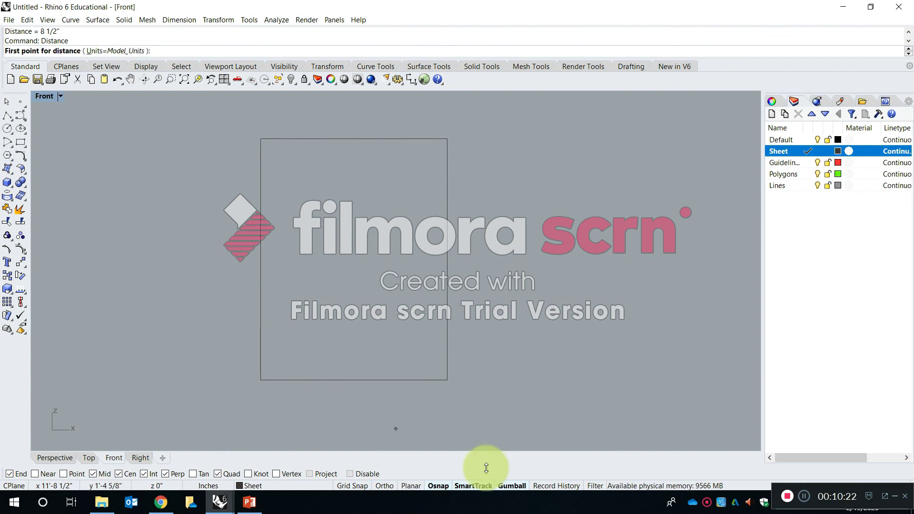
left_click(434, 486)
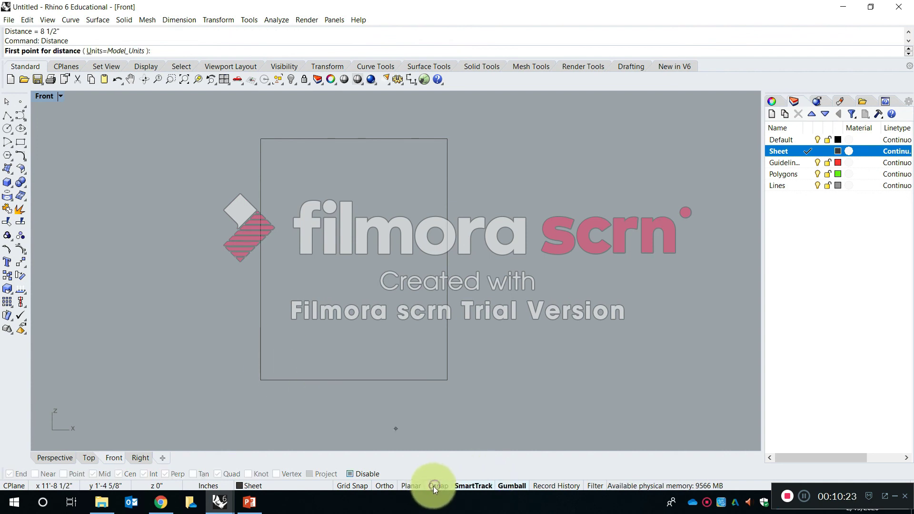
left_click(259, 379)
left_click(447, 379)
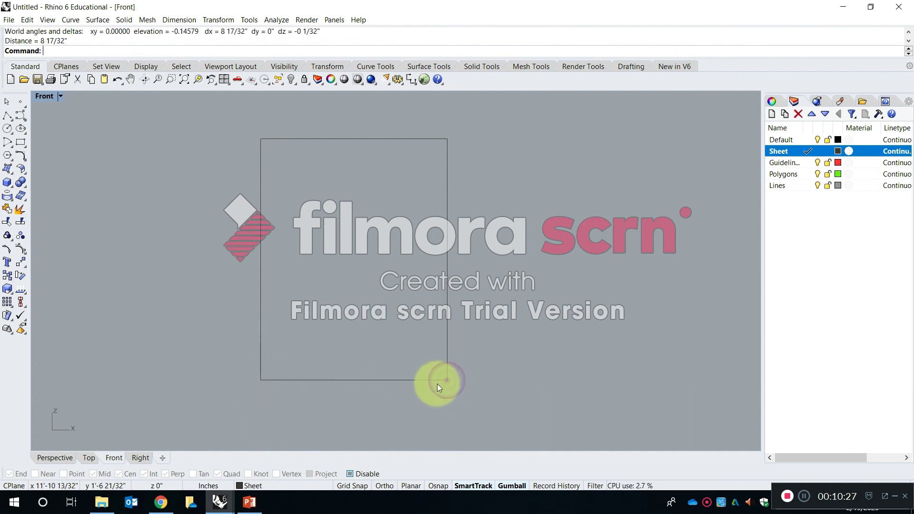
left_click(84, 44)
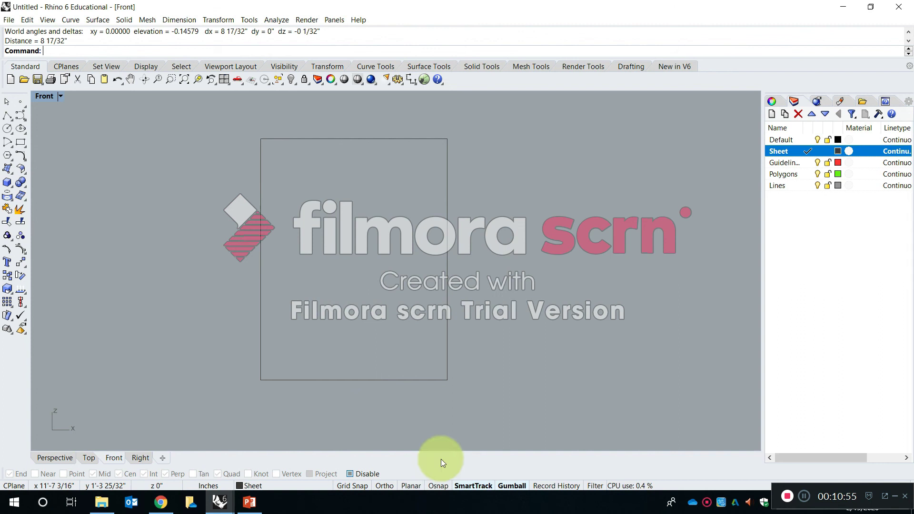
Start copying the 8.5" by 11" rectangle, enabling object snapping and using its upper-left corner as the base point.
scroll(419, 268, "down", 8)
right_click_drag(302, 238, 349, 256)
type("copy")
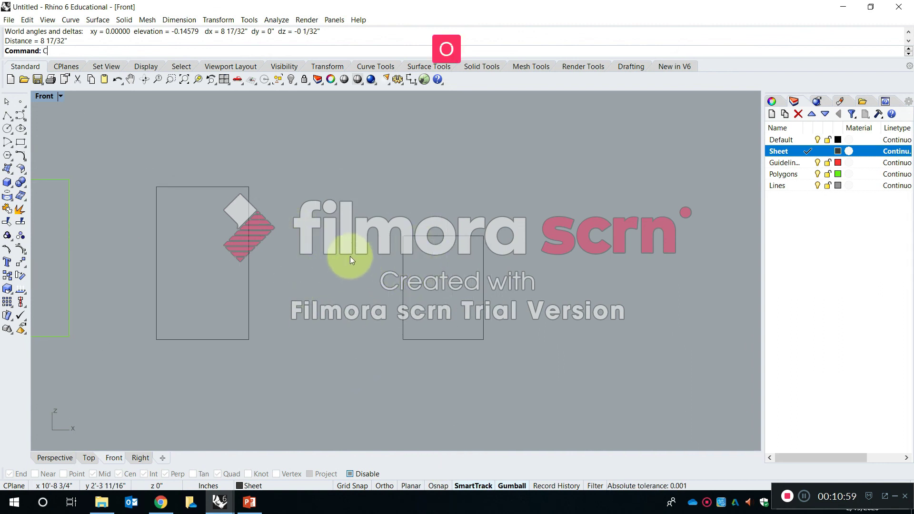
key("Return")
left_click(494, 276)
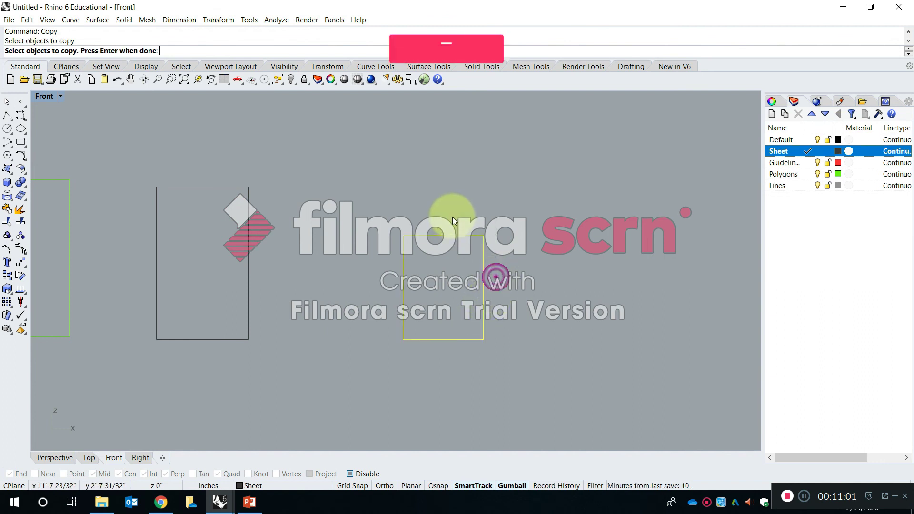
key("Return")
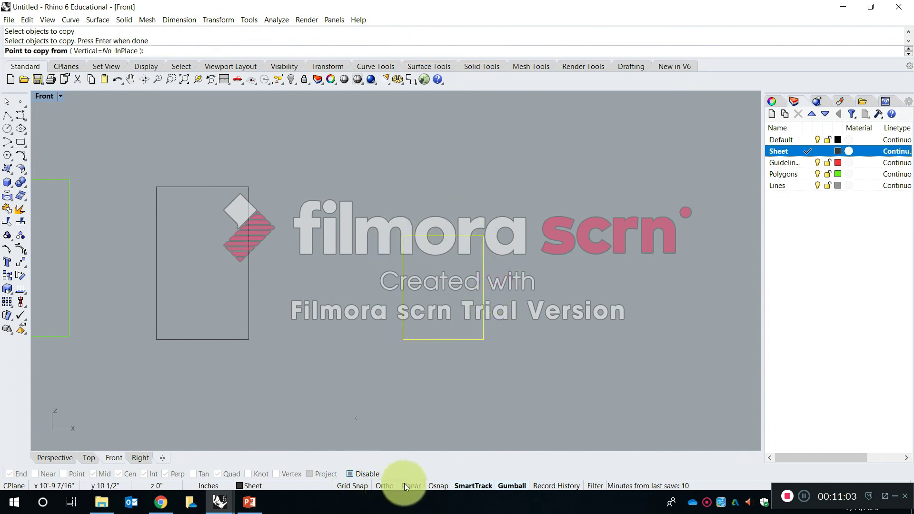
left_click(428, 485)
left_click(404, 235)
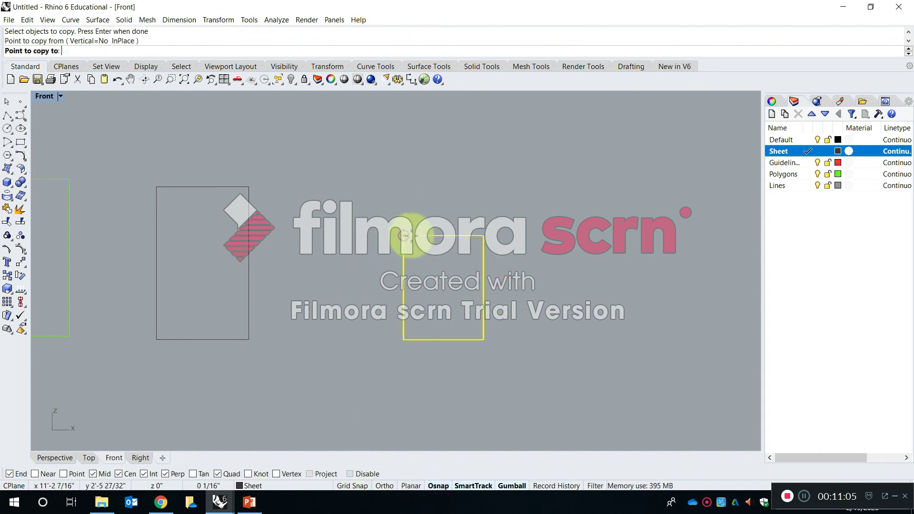
Place one copy of the rectangle horizontally in line with the original, about 1'-0" to its right, and finish copying.
key("shift")
right_click_drag(526, 241, 418, 235)
scroll(418, 233, "up", 2)
scroll(412, 223, "up", 1)
key("shift")
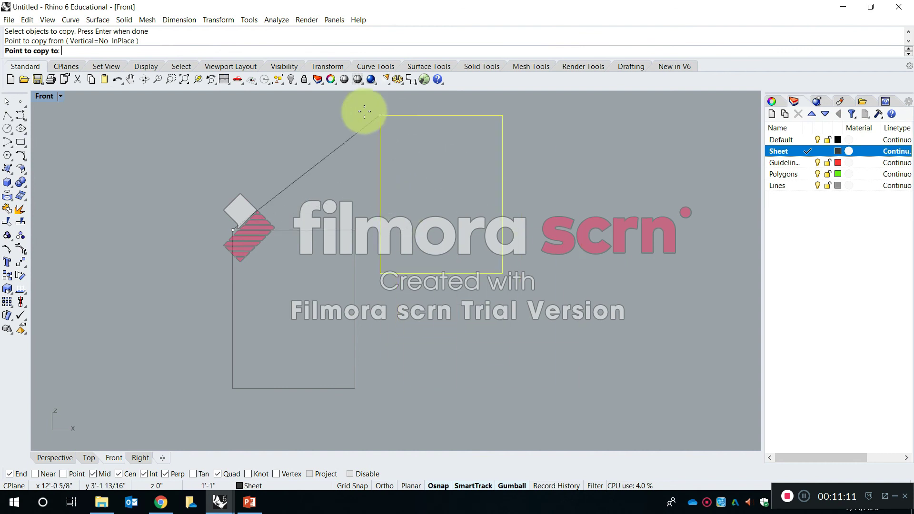
key("shift")
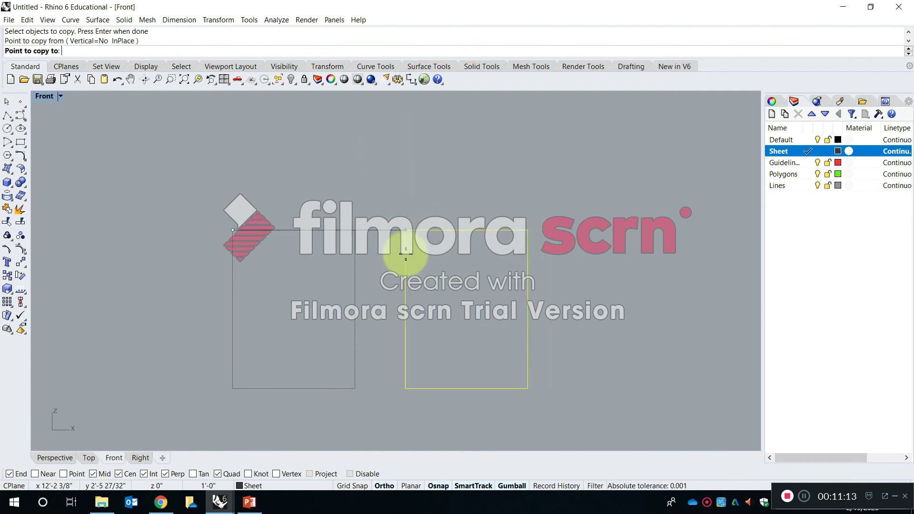
left_click(404, 256)
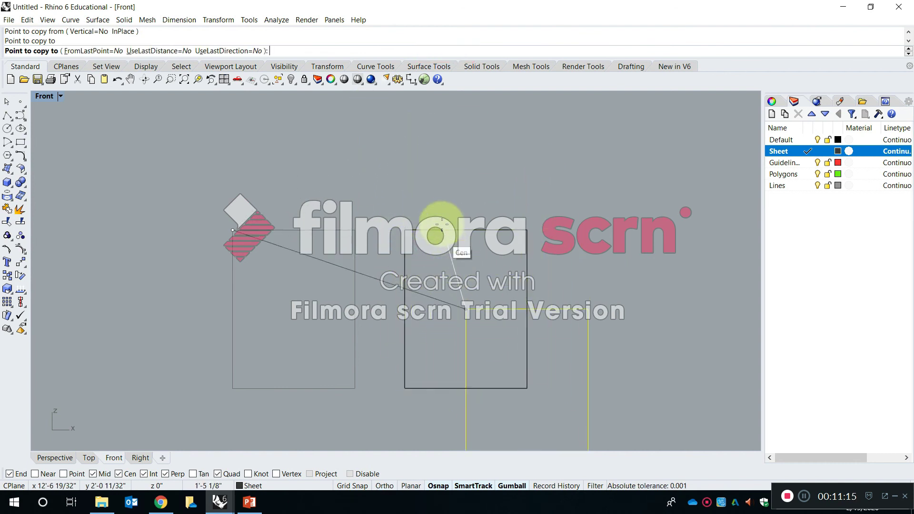
scroll(454, 138, "down", 3)
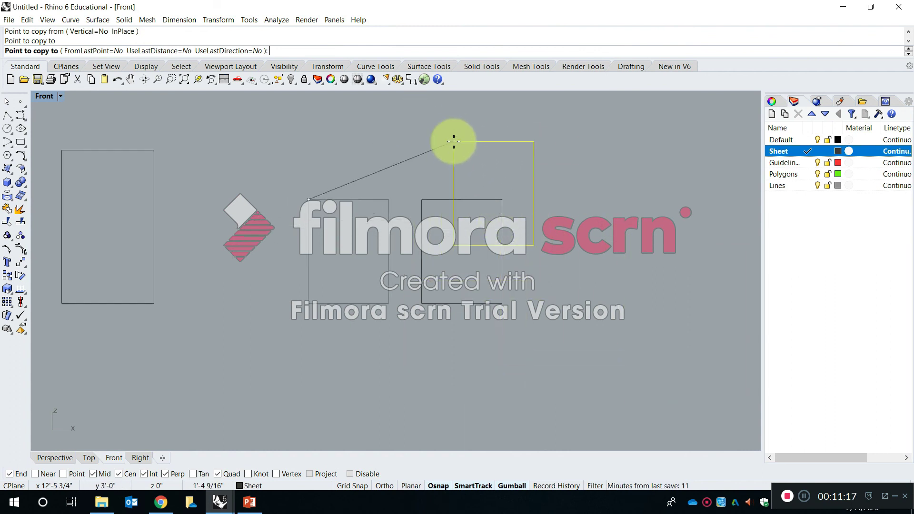
right_click_drag(476, 196, 459, 272)
key("Escape")
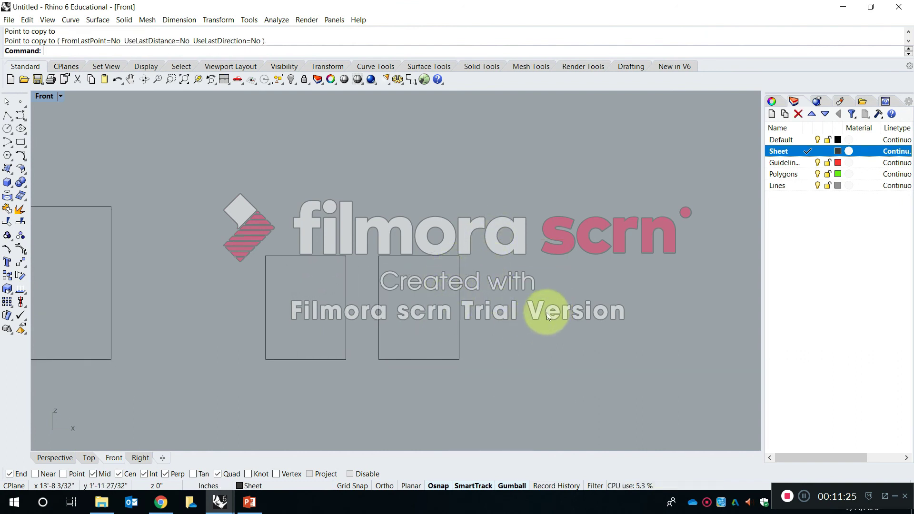
Make Guidelines the current layer and draw two corner-to-corner diagonal lines across the copied rectangle.
left_click(792, 164)
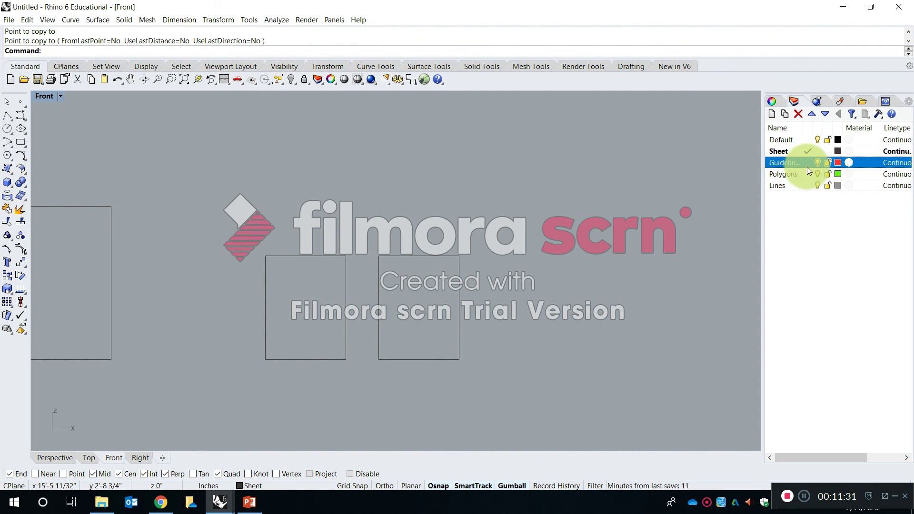
left_click(811, 164)
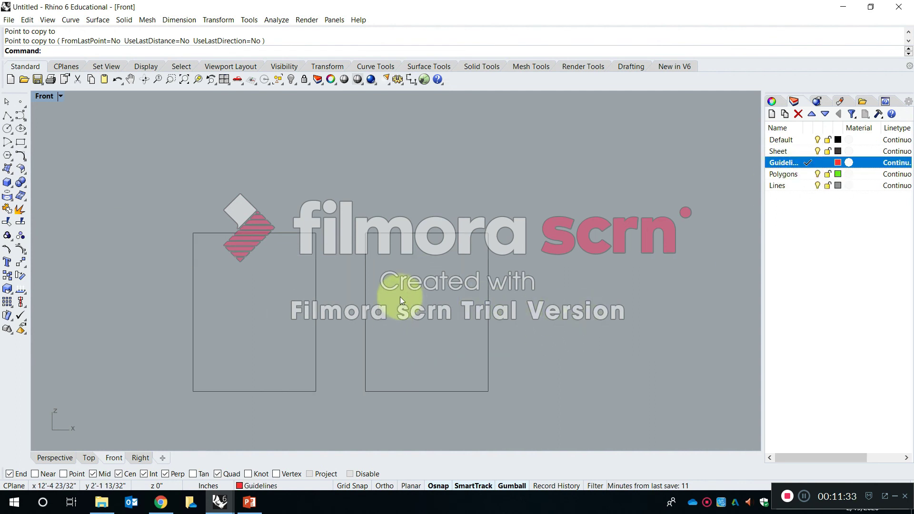
type("line")
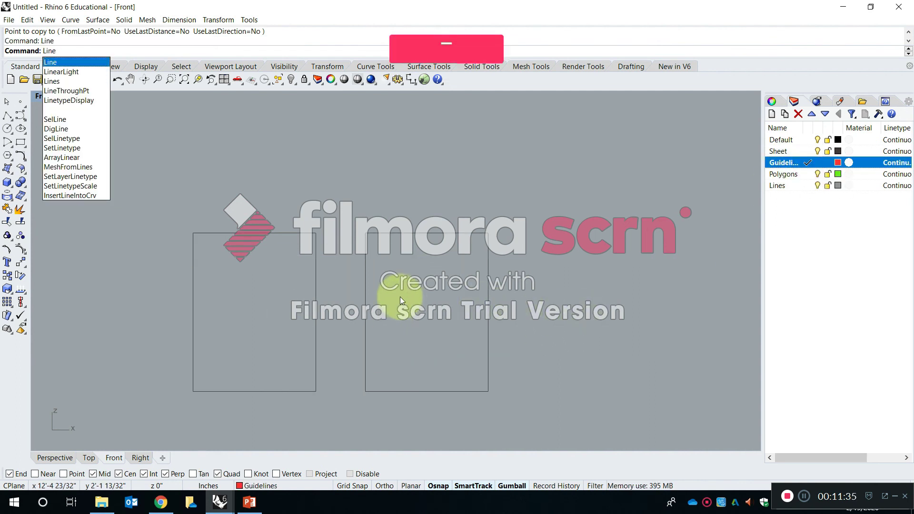
key("space")
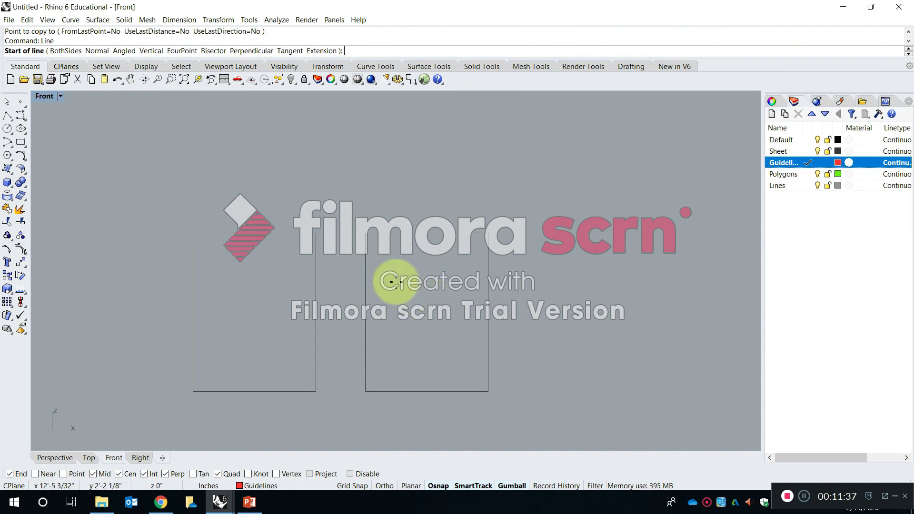
left_click(361, 232)
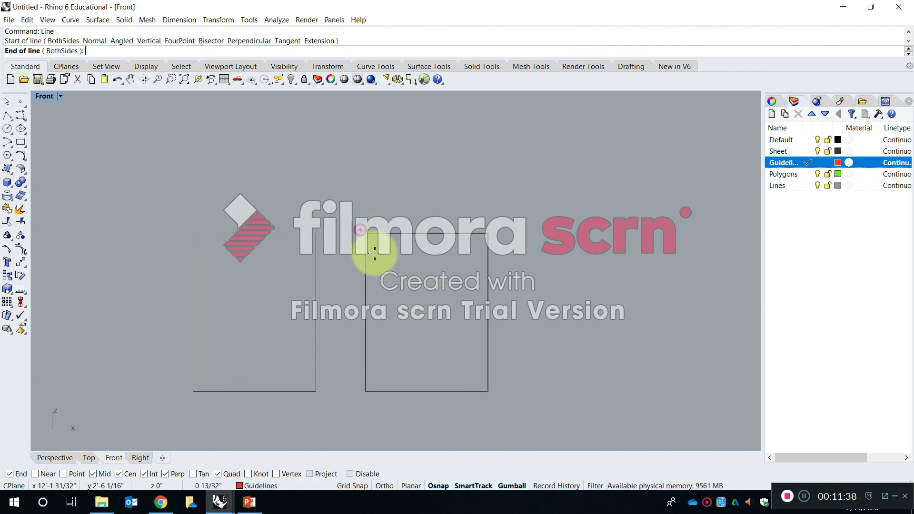
left_click(488, 391)
key("space")
left_click(488, 232)
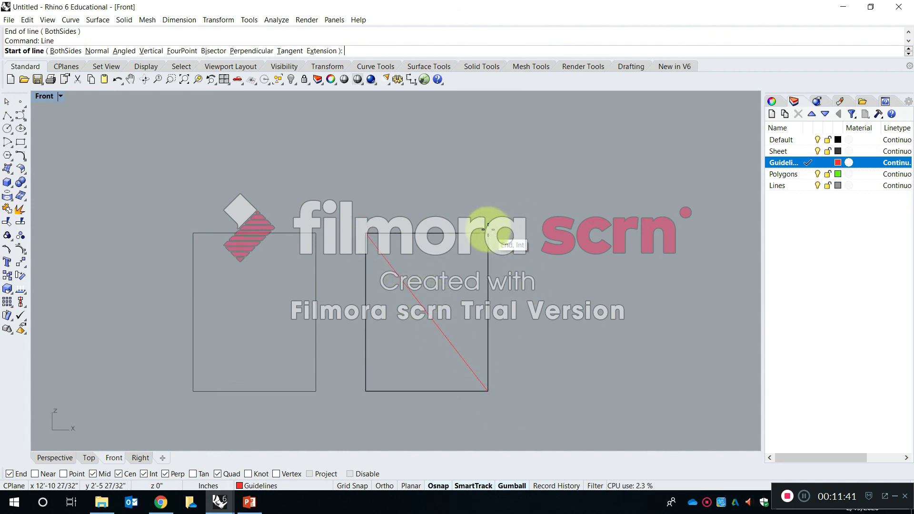
left_click(365, 391)
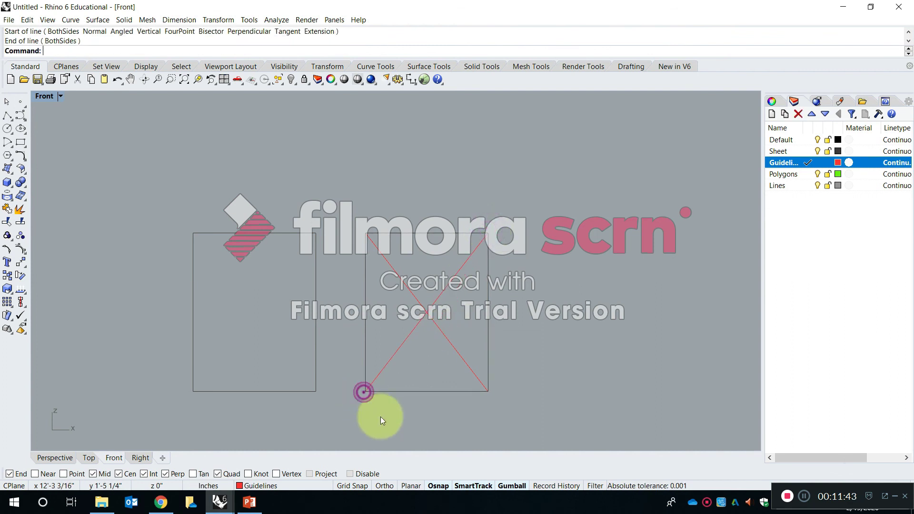
Examine the crossing point of the diagonals in the copied rectangle and the neighbouring rectangles.
scroll(436, 308, "up", 5)
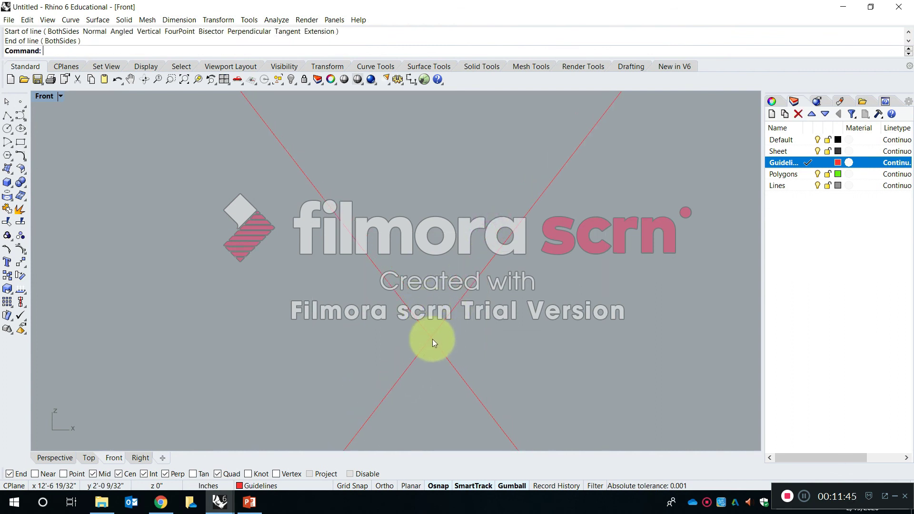
scroll(433, 328, "down", 6)
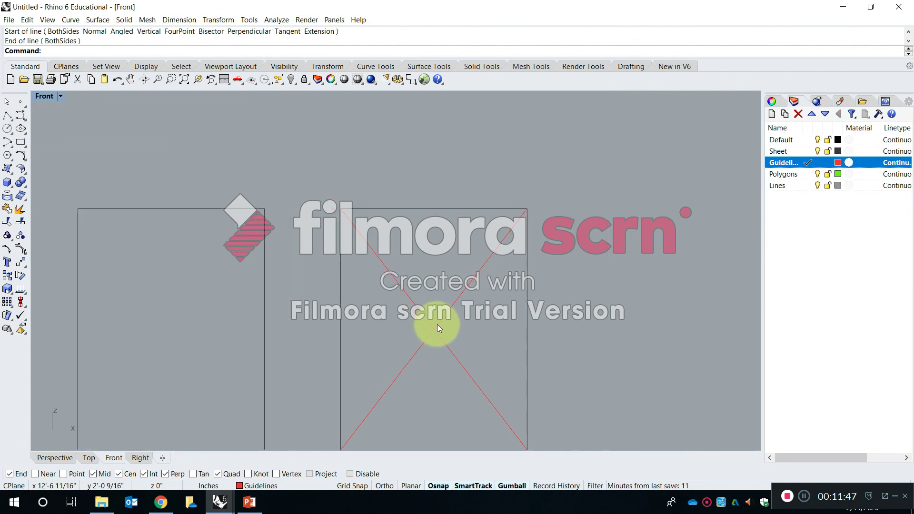
scroll(436, 323, "up", 6)
scroll(434, 318, "down", 4)
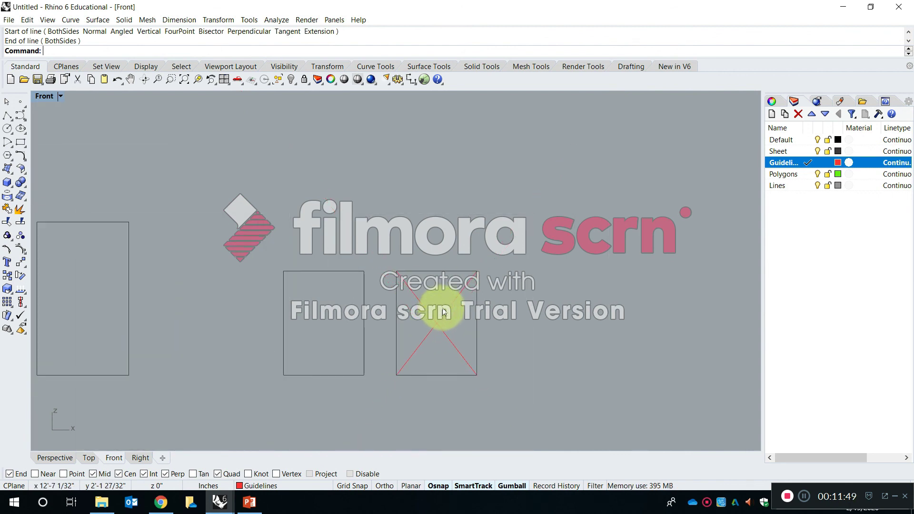
right_click_drag(381, 320, 484, 297)
scroll(318, 295, "up", 4)
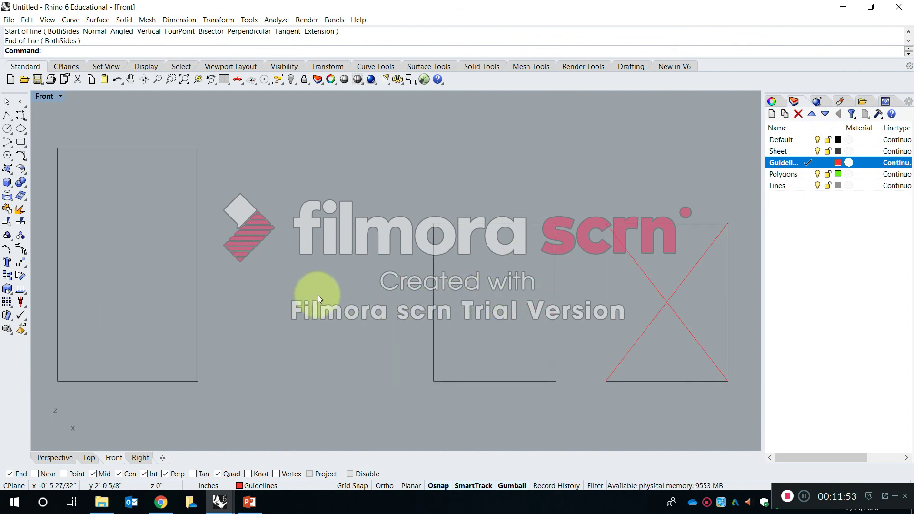
right_click_drag(566, 328, 515, 350)
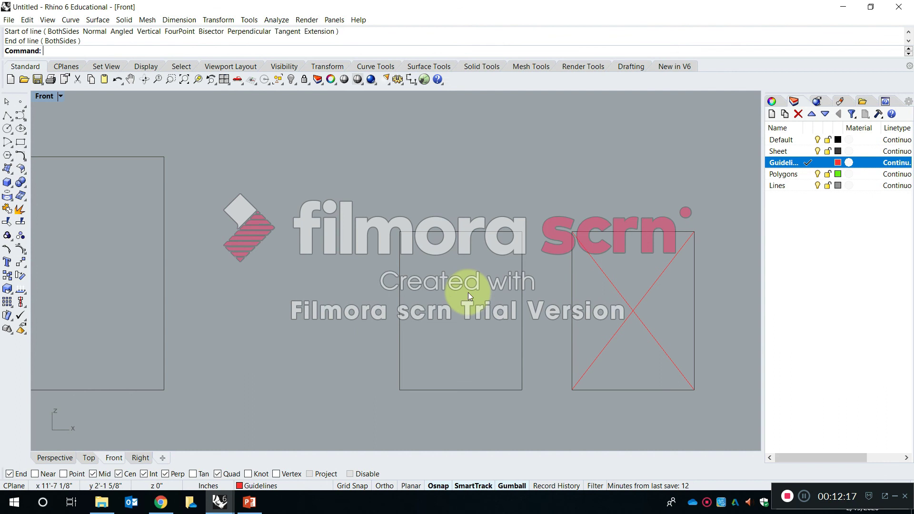
Draw a circle 1" in diameter in the empty space between the large rectangle and the 8.5" by 11" rectangle.
scroll(282, 298, "up", 1)
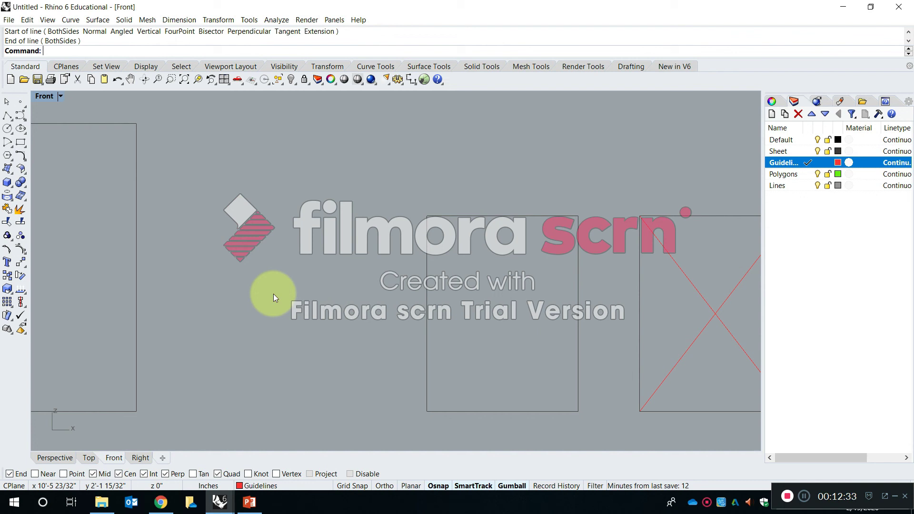
key("c")
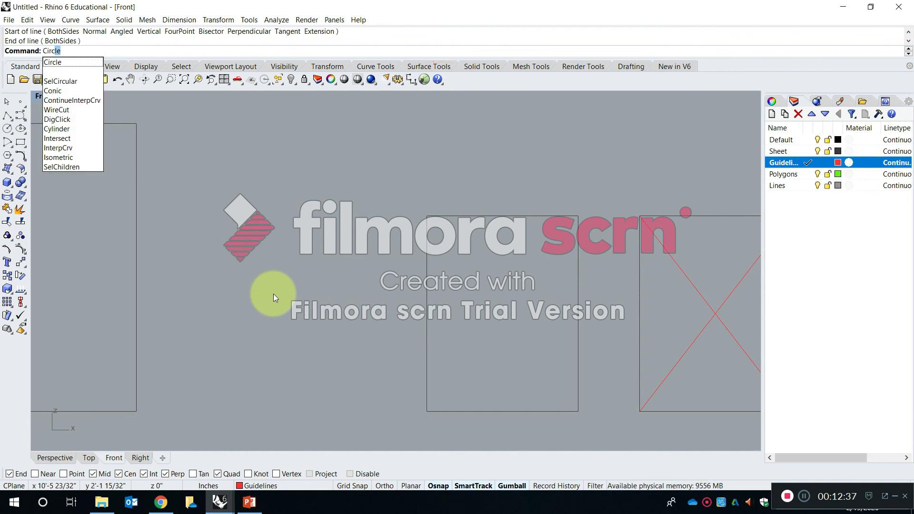
type("irc")
key("Return")
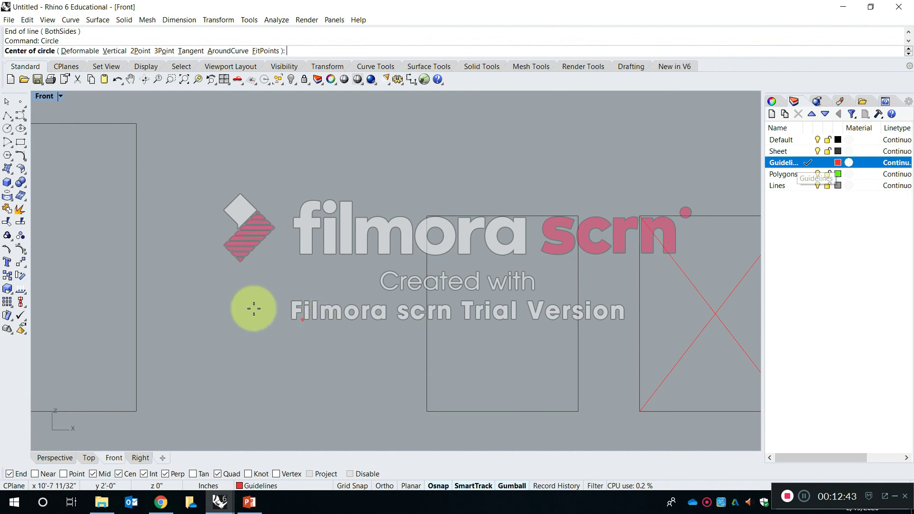
scroll(254, 306, "up", 3)
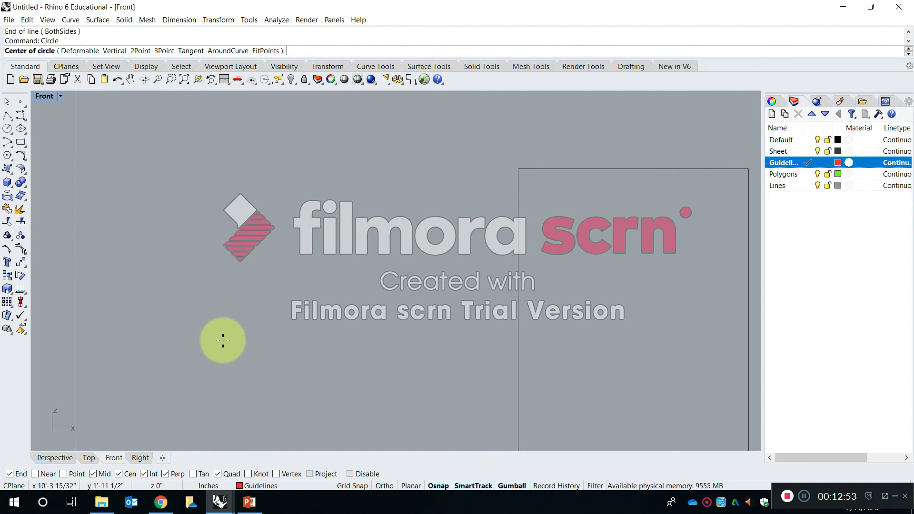
left_click(223, 340)
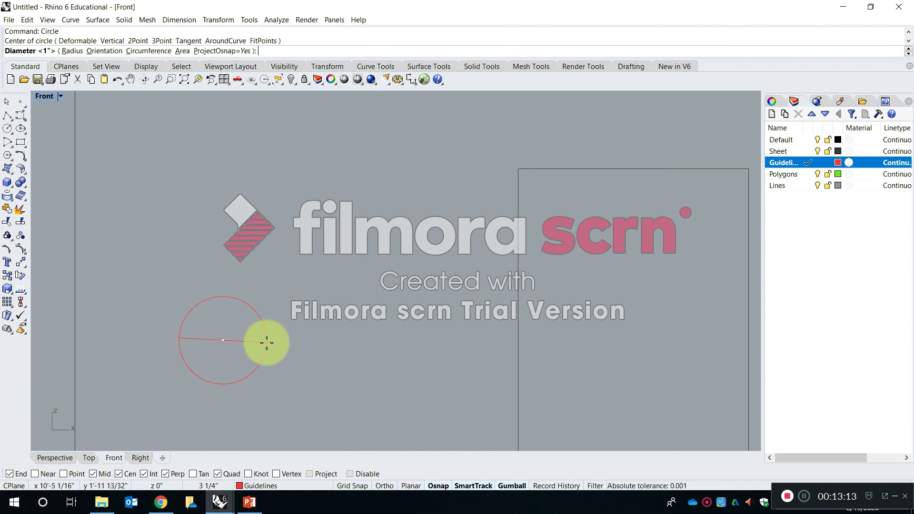
type("1")
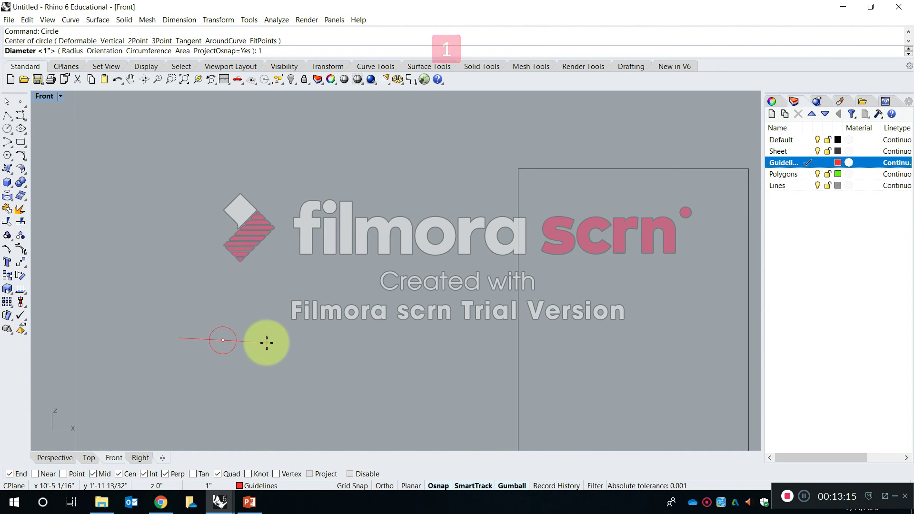
type("\"")
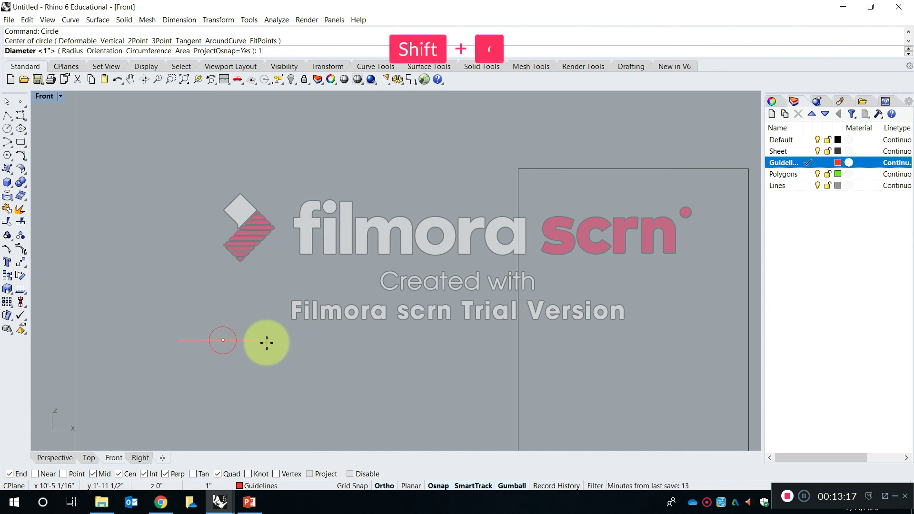
key("Return")
Draw a second circle 1" in diameter just to the right of the first one.
scroll(234, 339, "up", 6)
right_click_drag(240, 324, 304, 292)
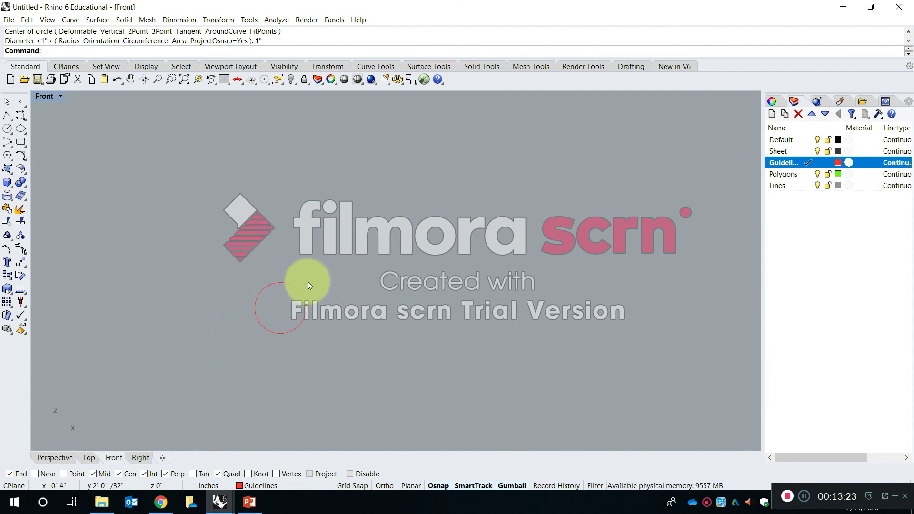
type("Circle")
key("Return")
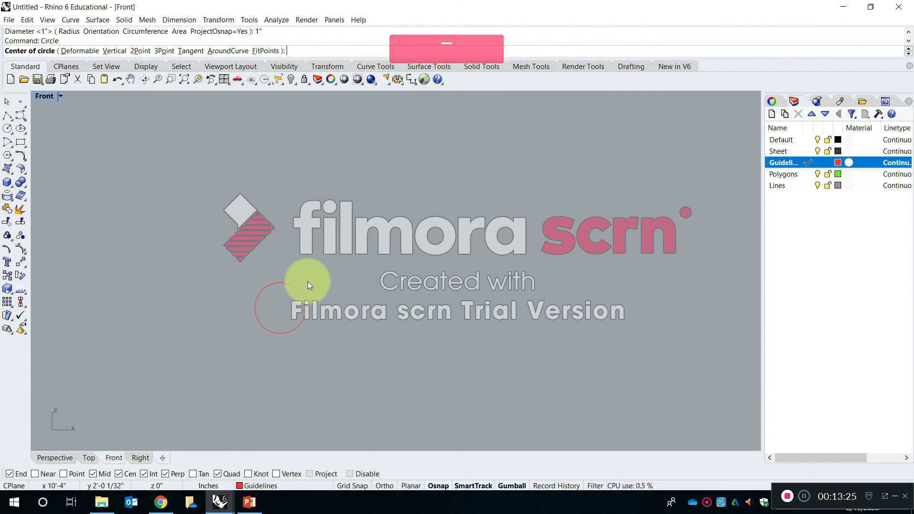
left_click(365, 309)
type("1\"")
key("Return")
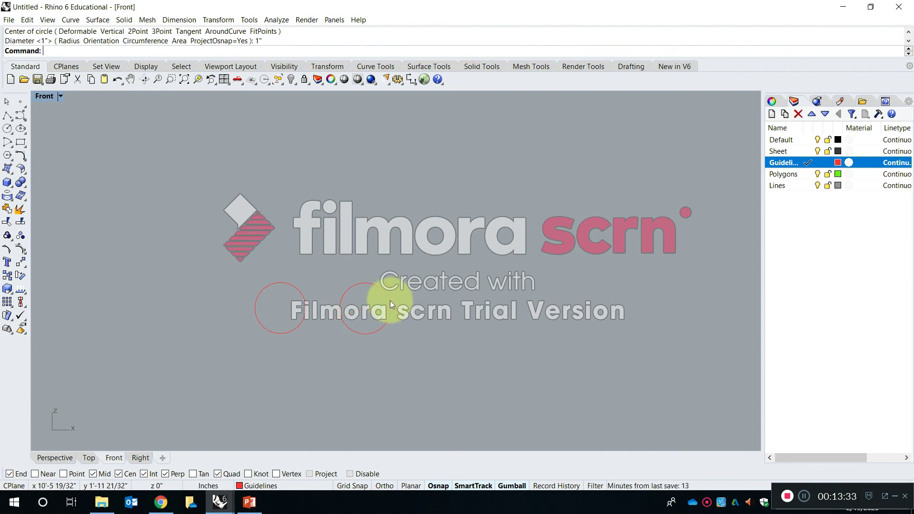
Draw a third circle to the right of the second, sized by radius instead of diameter, with a radius of .5.
right_click_drag(468, 309, 423, 312)
right_click(420, 308)
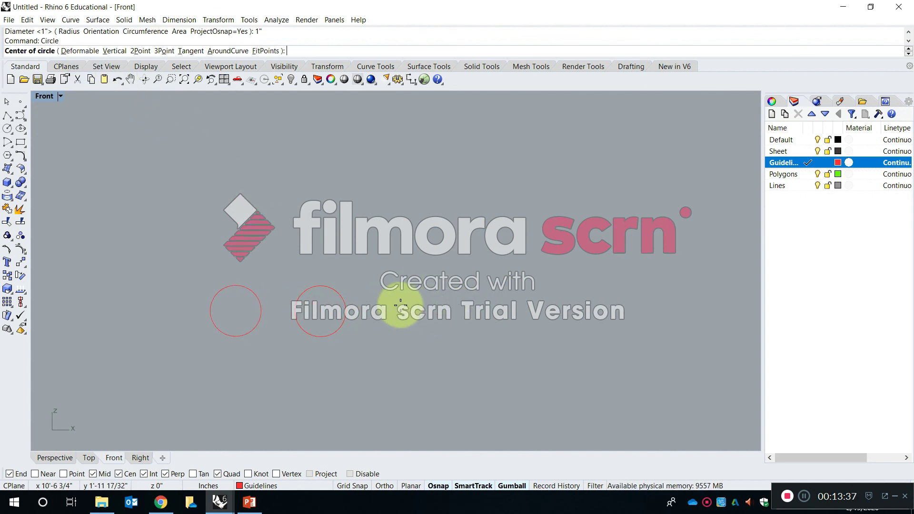
left_click(401, 305)
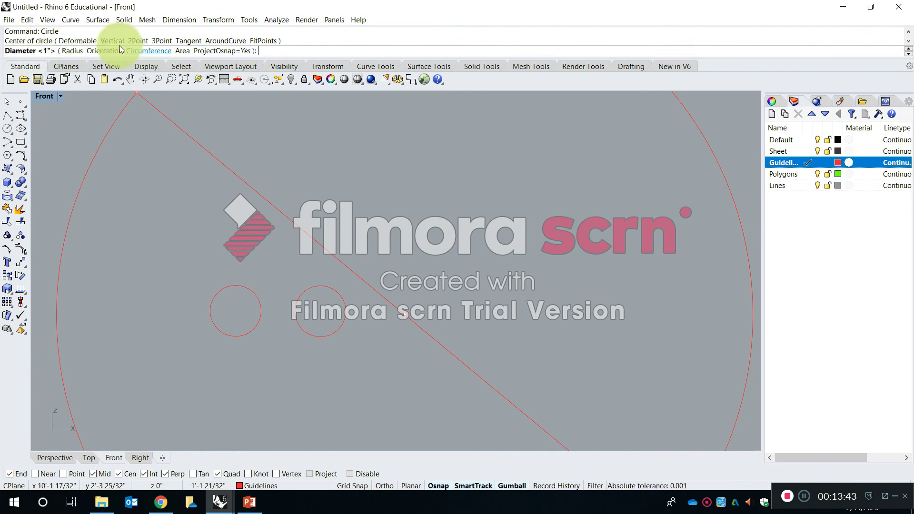
left_click(72, 51)
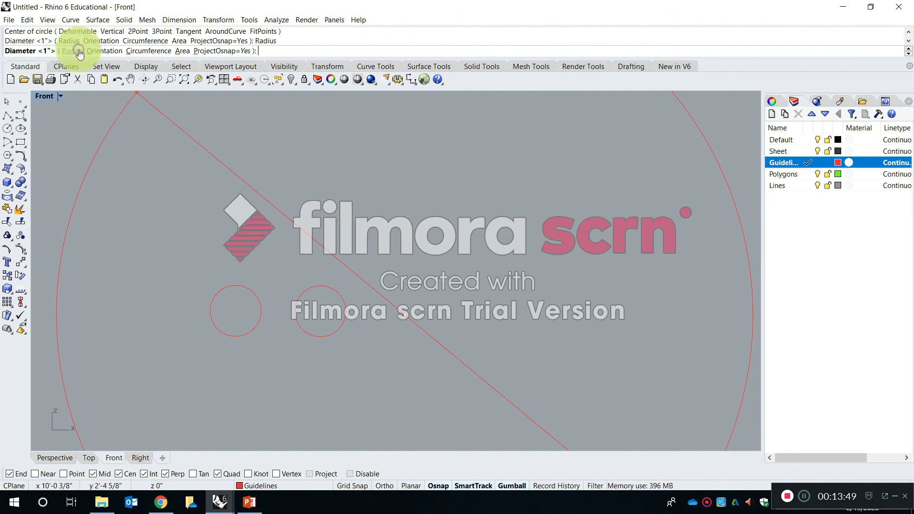
scroll(421, 322, "up", 10)
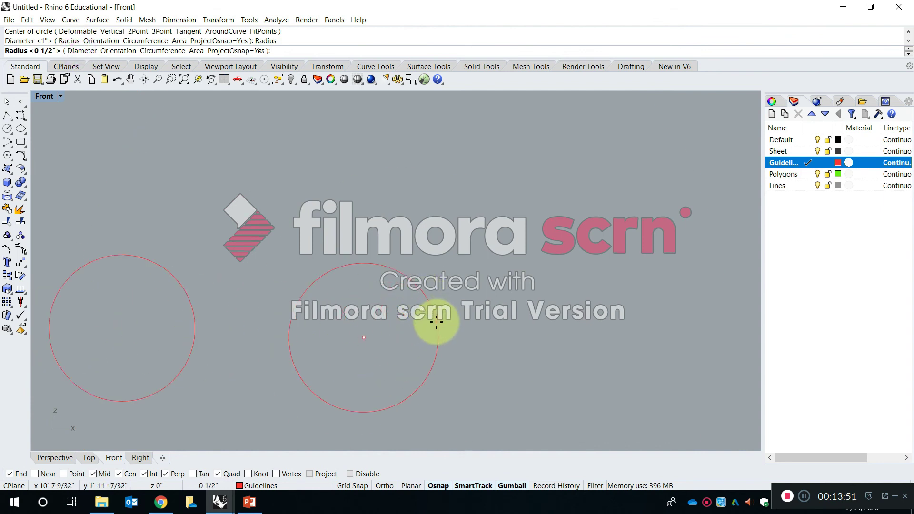
scroll(422, 326, "down", 5)
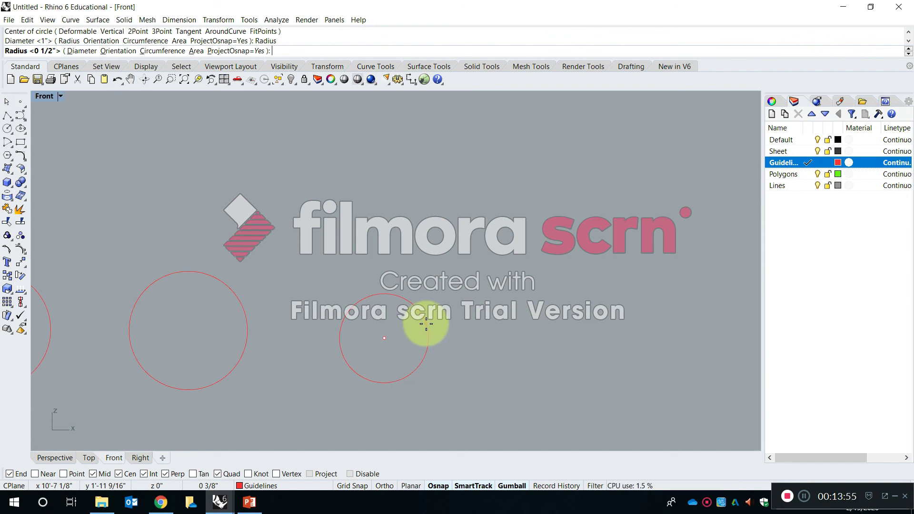
type(".5")
key("Return")
Measure the third circle's width with the Distance command, between its left and right quadrant points.
scroll(386, 307, "down", 6)
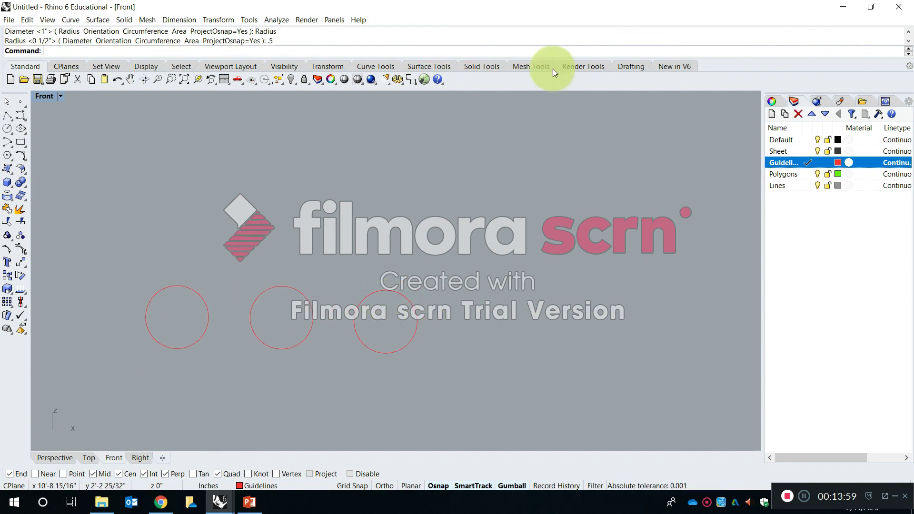
scroll(435, 253, "up", 4)
right_click_drag(423, 282, 546, 243)
type("d: Dista")
key("Return")
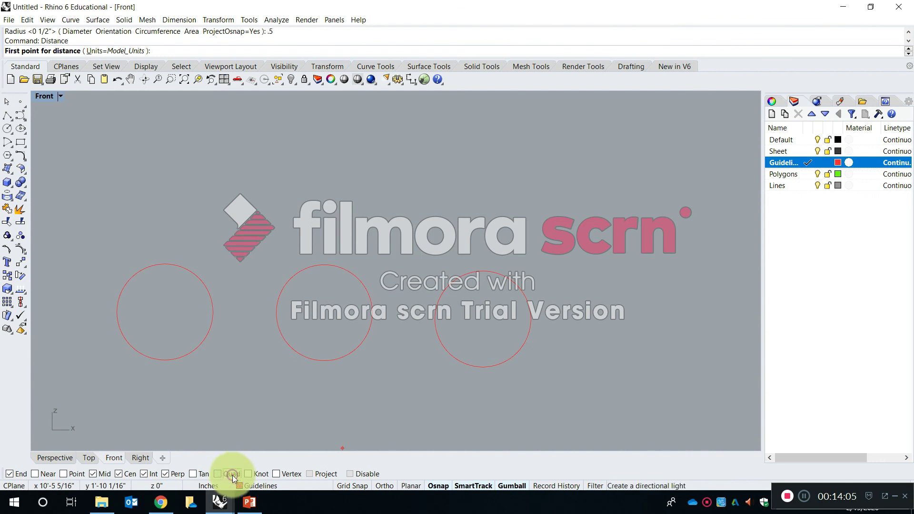
left_click(434, 319)
left_click(528, 318)
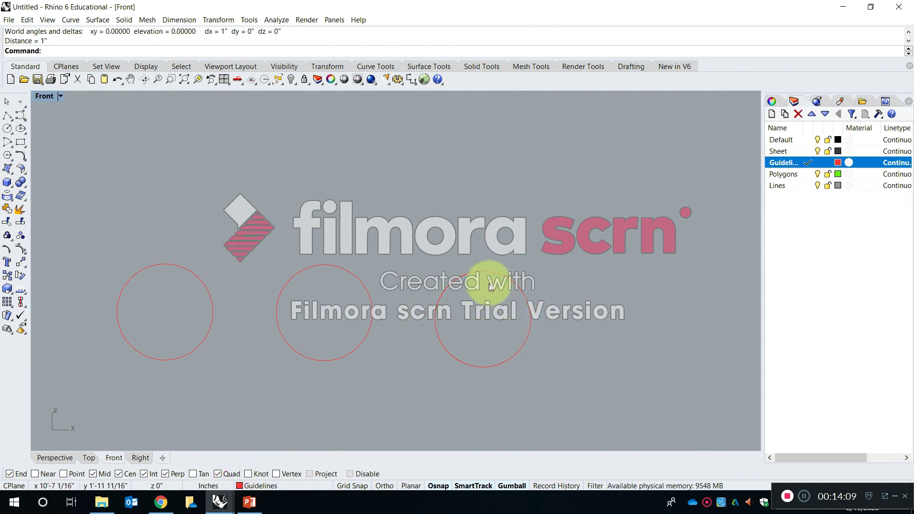
Draw a fourth circle to the right of the third, accepting the default 1/2" radius.
scroll(374, 336, "down", 3)
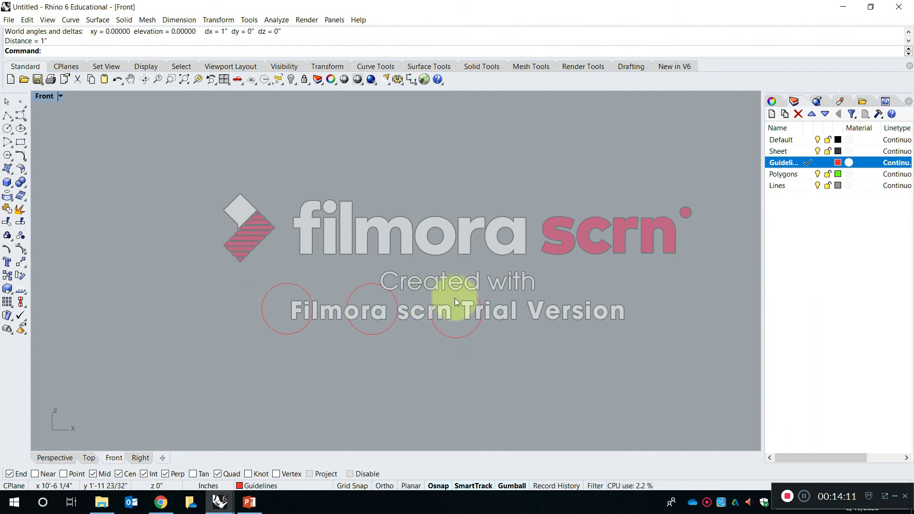
type("cir")
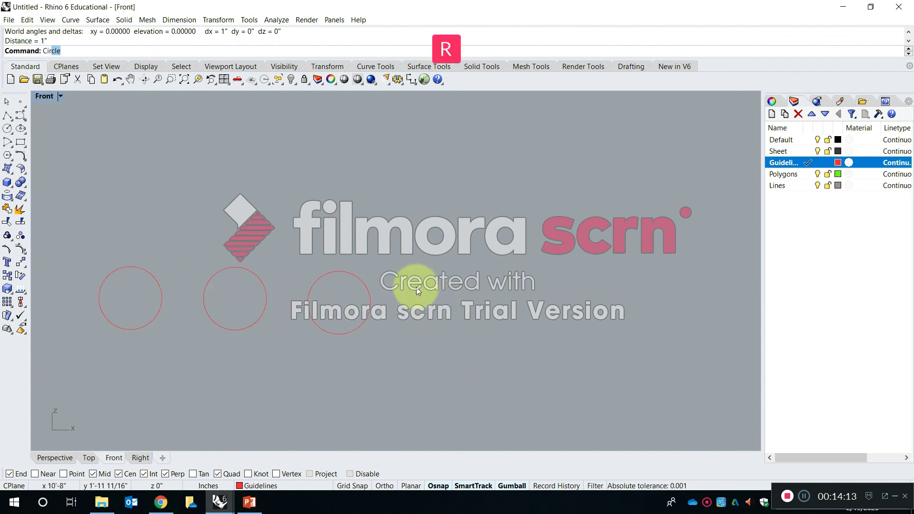
key("Return")
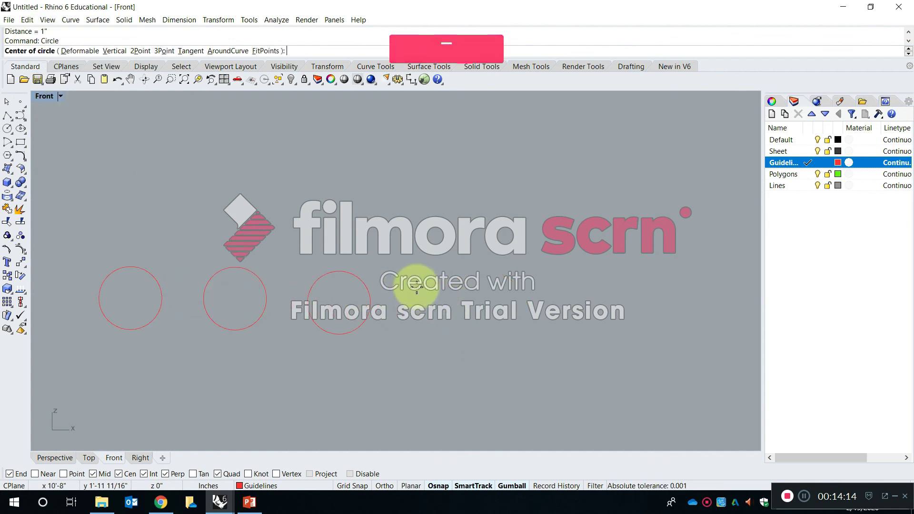
left_click(439, 297)
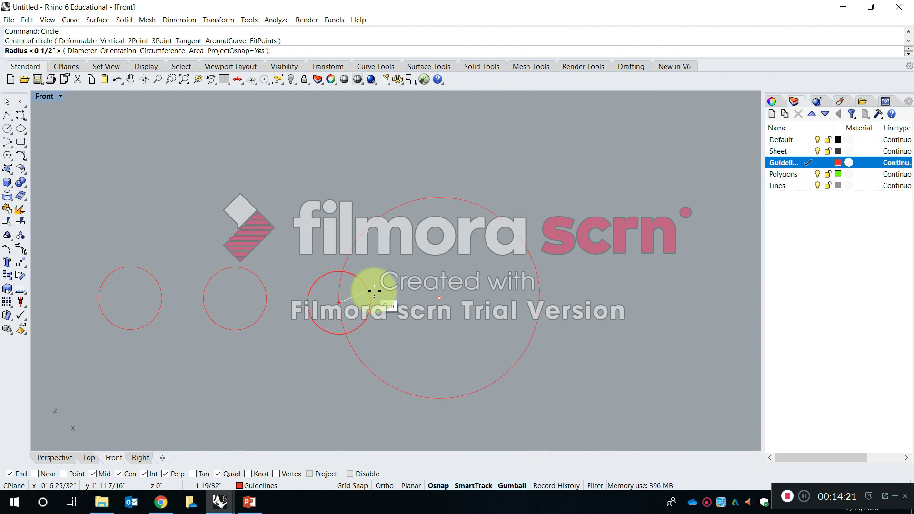
key("Return")
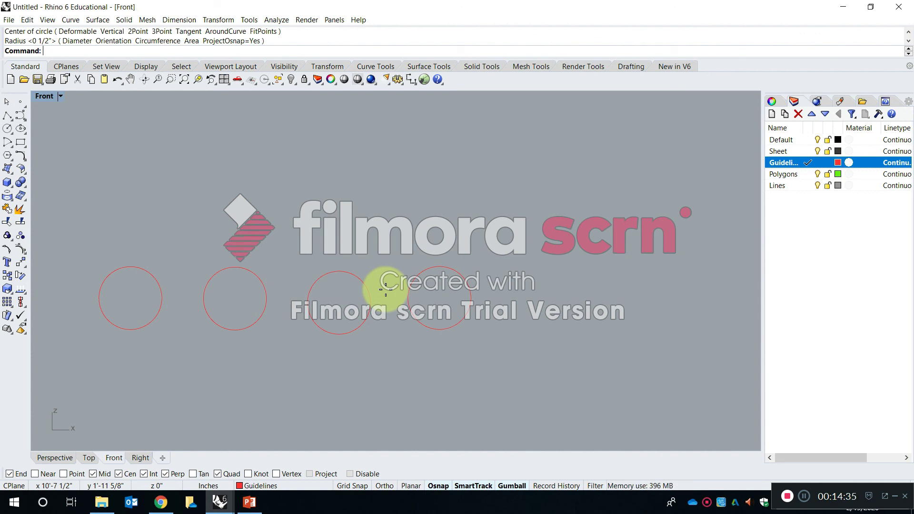
Make Polygons the current layer and start an inscribed polygon centred on the leftmost circle.
left_click(804, 173)
right_click_drag(388, 279, 442, 268)
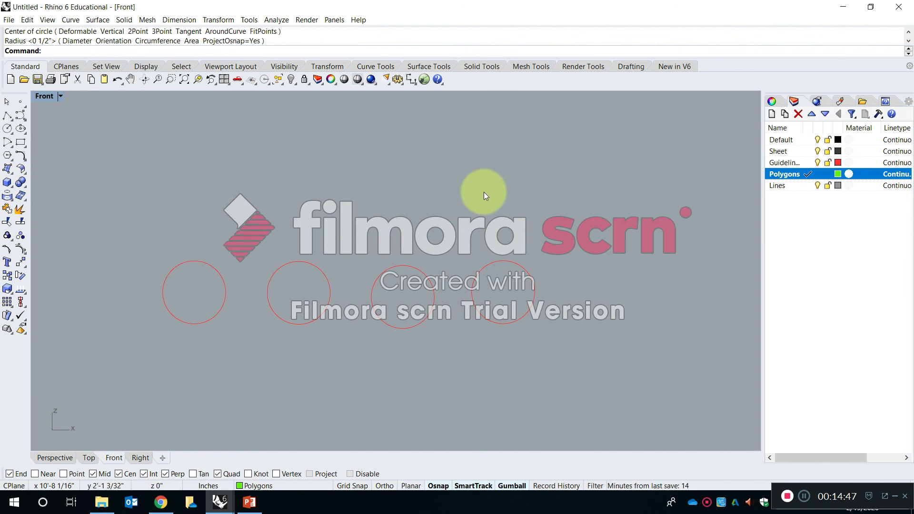
type("Pol")
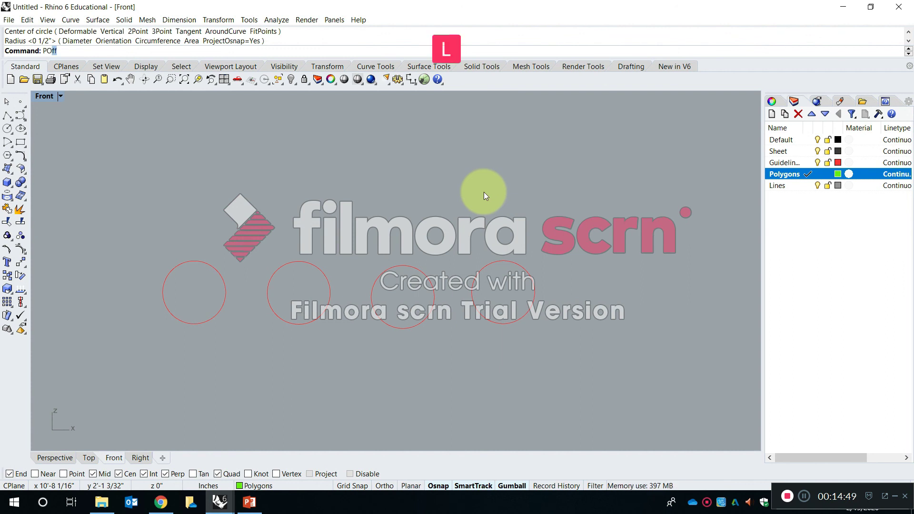
type("ygon")
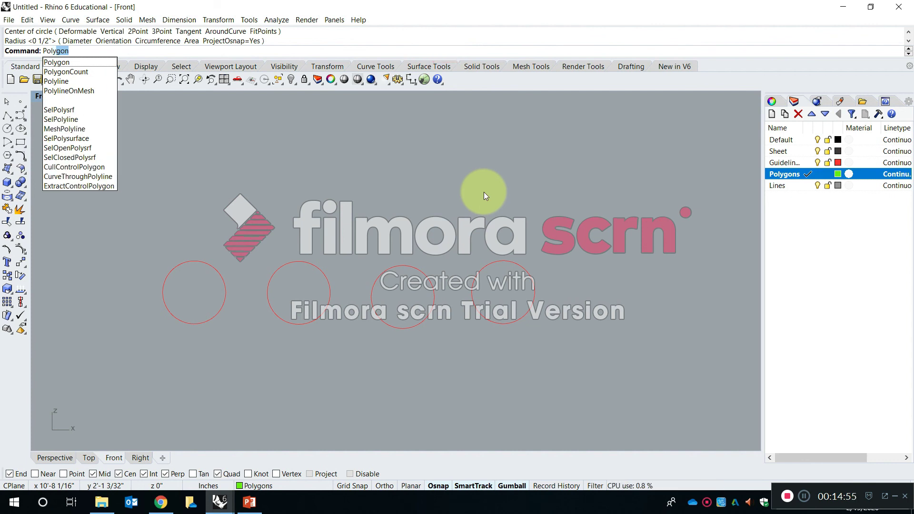
key("Return")
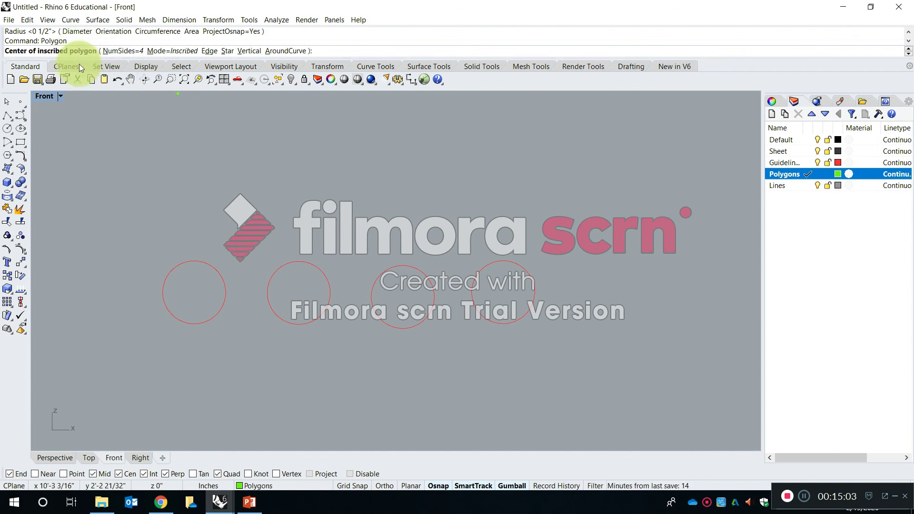
scroll(158, 262, "up", 2)
scroll(386, 286, "up", 1)
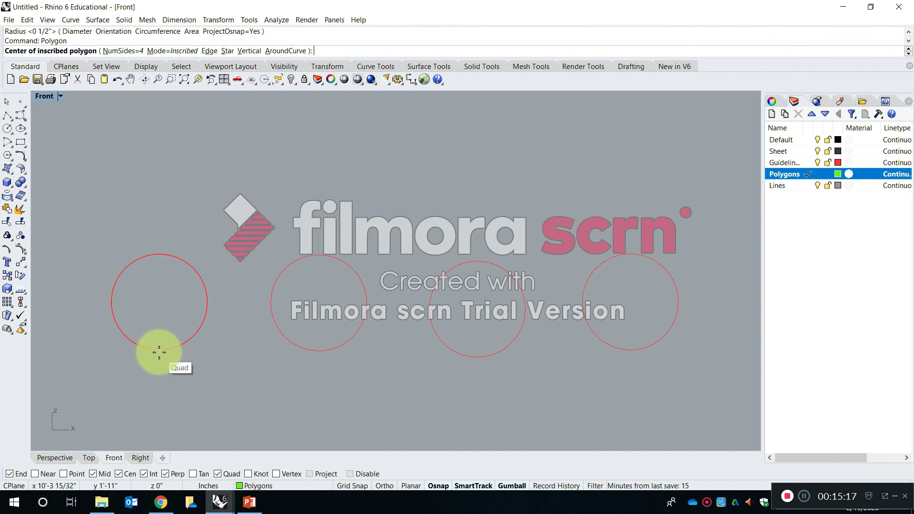
left_click(186, 346)
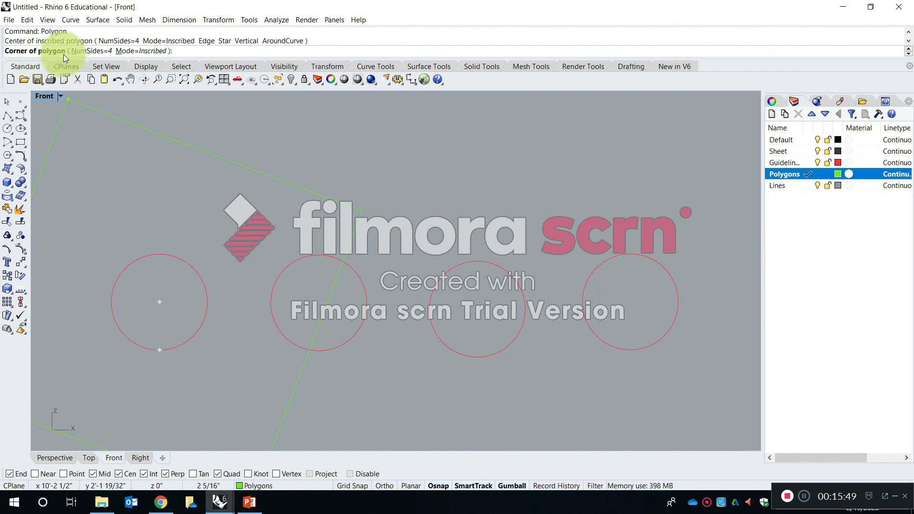
Set the polygon to 3 sides and place its corner at the leftmost circle's top quadrant point.
left_click(96, 51)
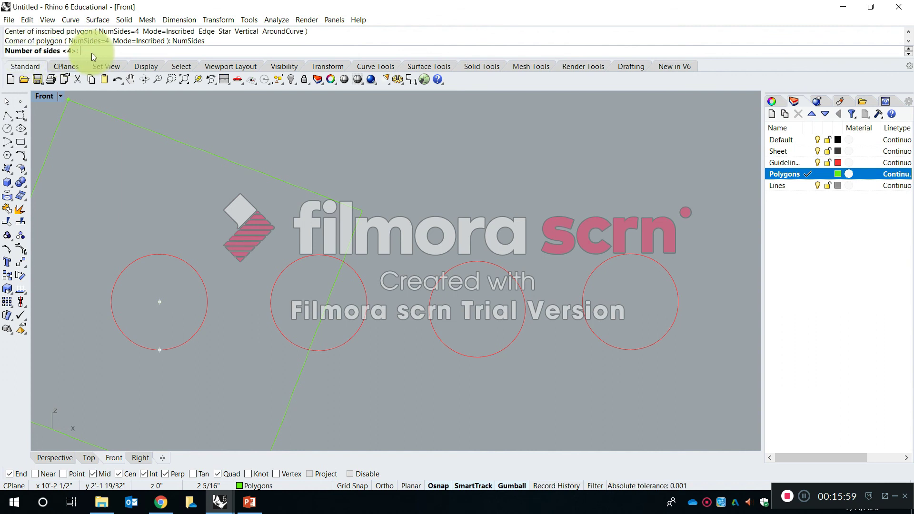
type("3")
key("Return")
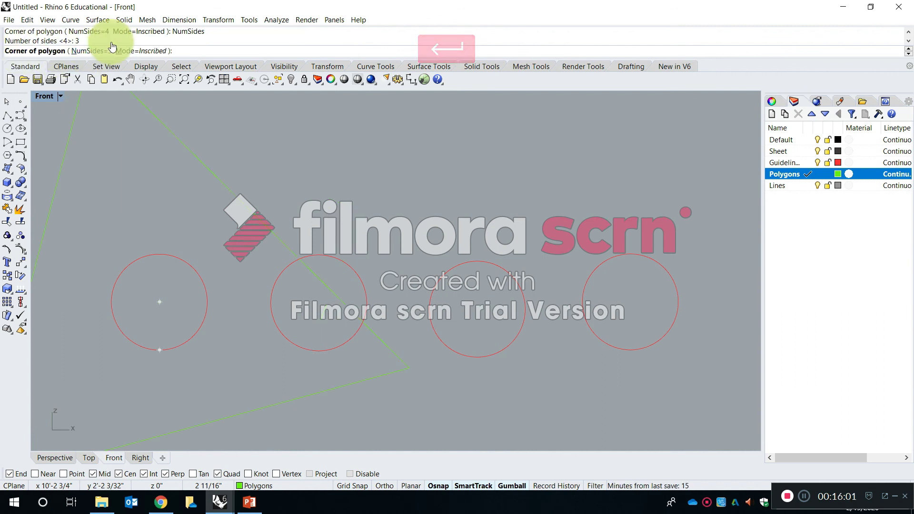
right_click_drag(188, 163, 229, 175)
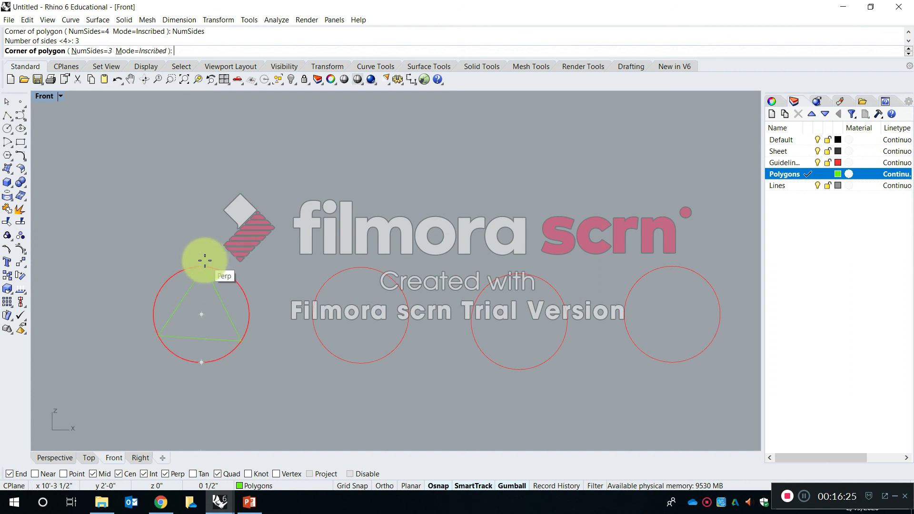
key("shift")
key("shift")
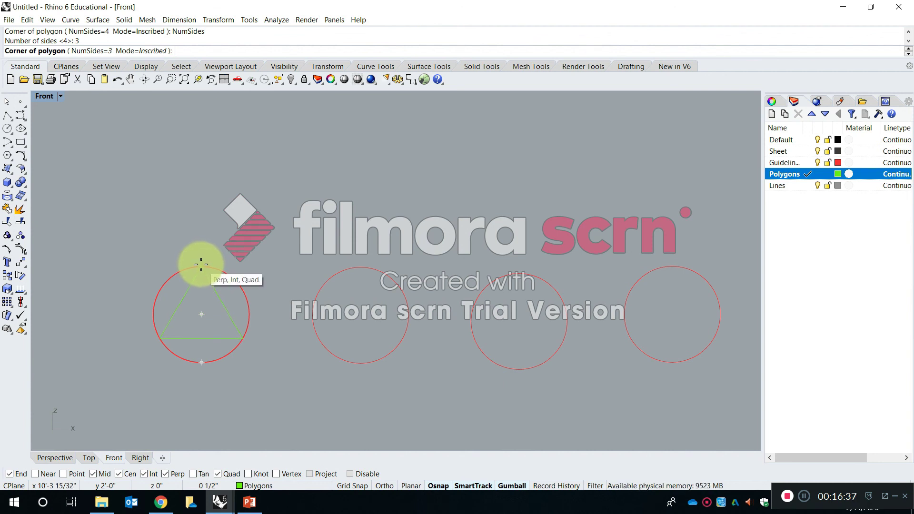
left_click(200, 264)
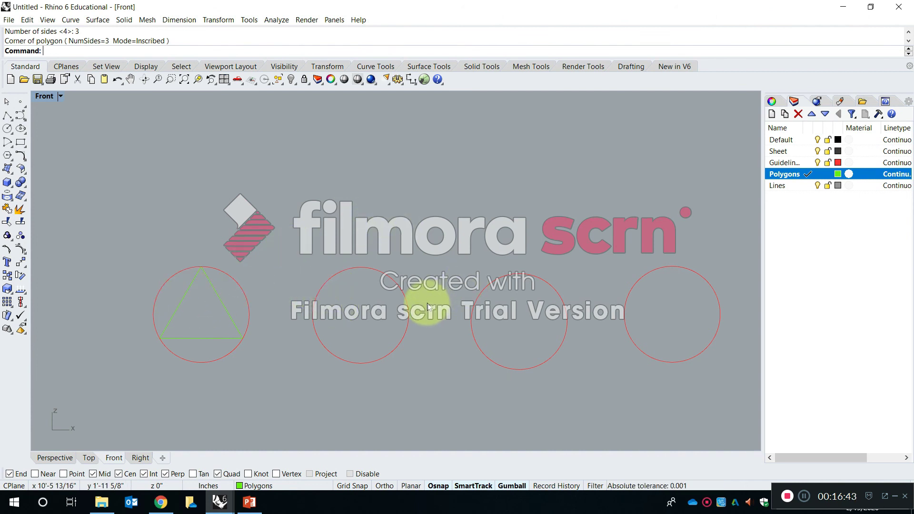
Draw a 4-sided inscribed polygon centred in the second circle, turning off Perp snapping and placing its corner at the circle's top quadrant point.
key("Return")
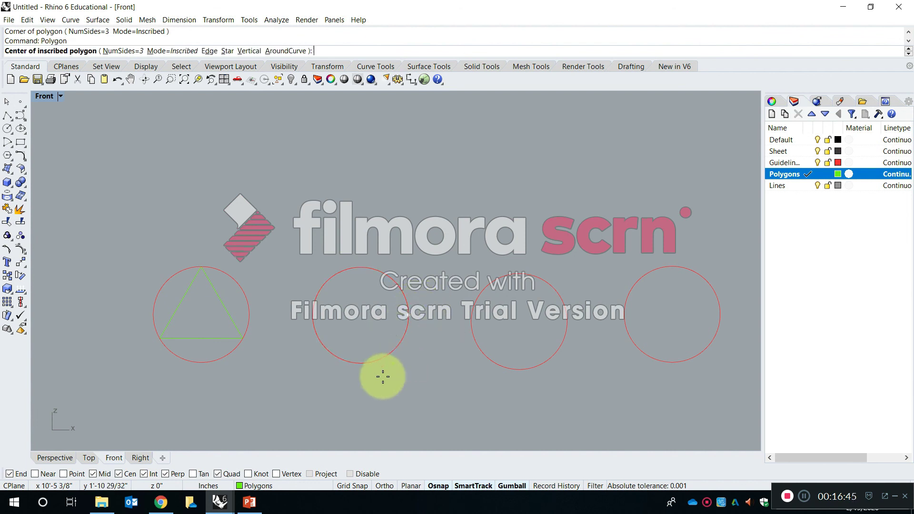
left_click(387, 349)
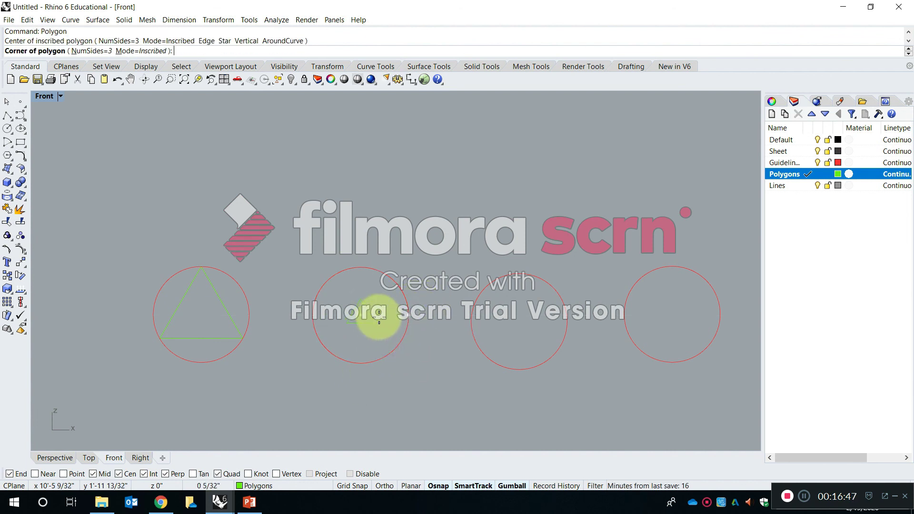
left_click(106, 52)
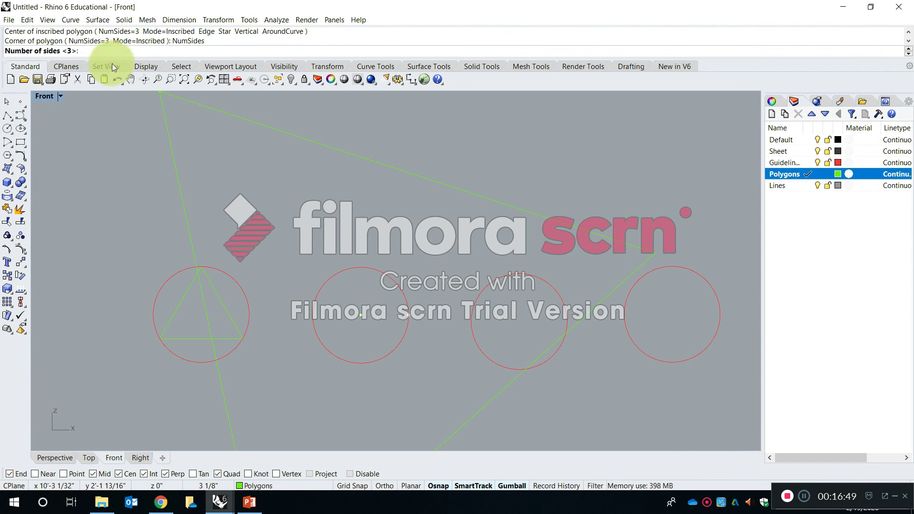
type("4")
key("Return")
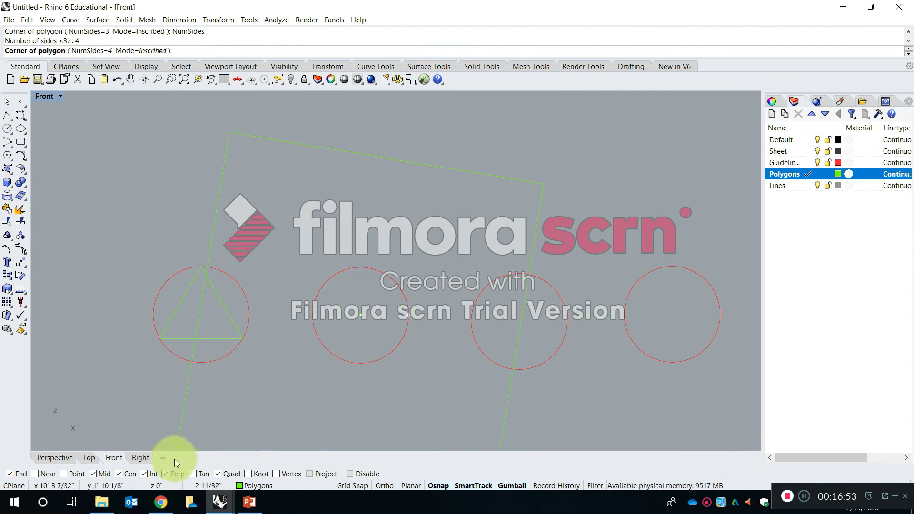
left_click(179, 475)
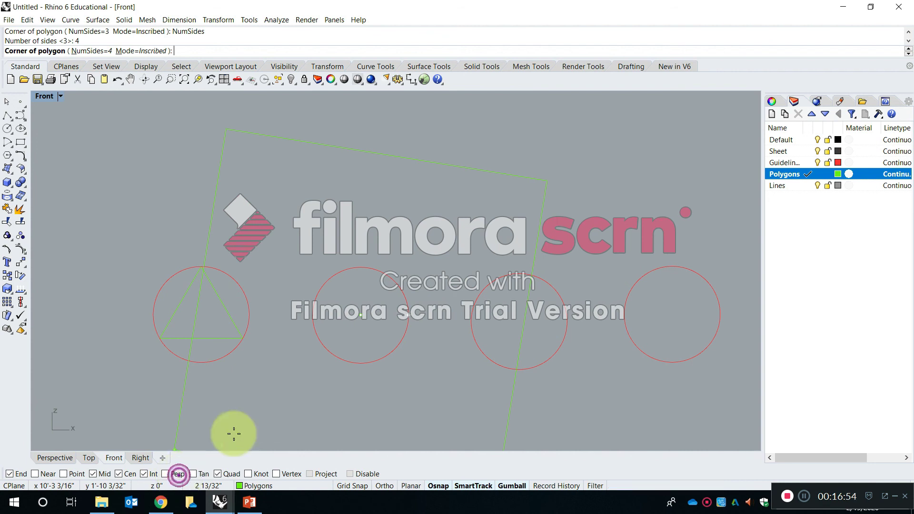
left_click(362, 267)
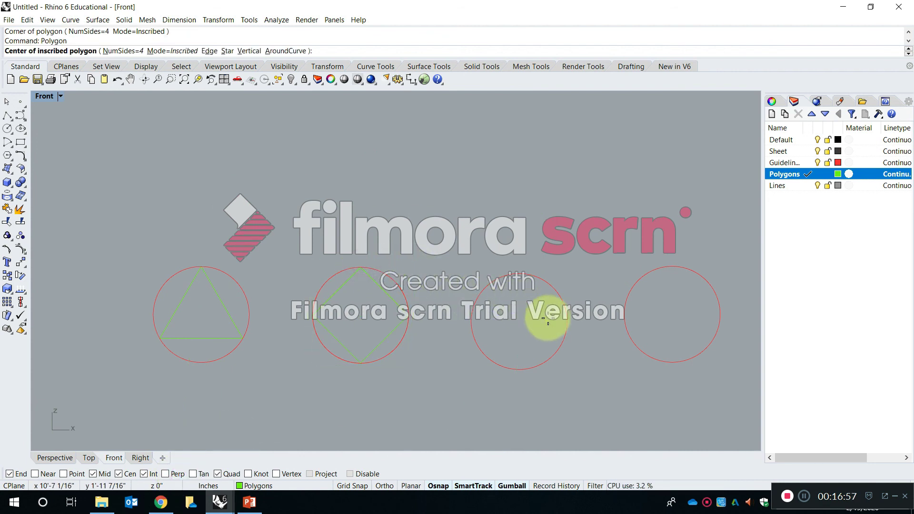
Draw a 5-sided inscribed polygon centred in the third circle, with its corner at the circle's top quadrant point.
key("Return")
left_click(554, 294)
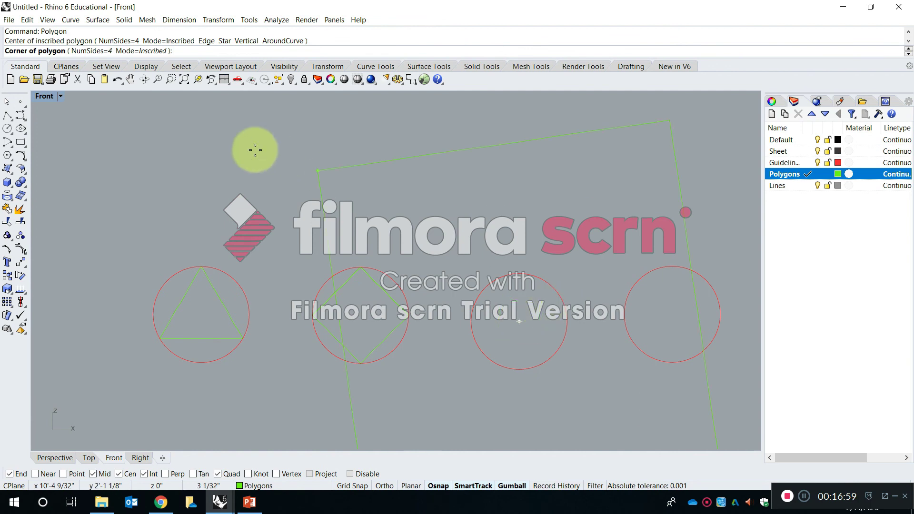
left_click(100, 52)
type("5")
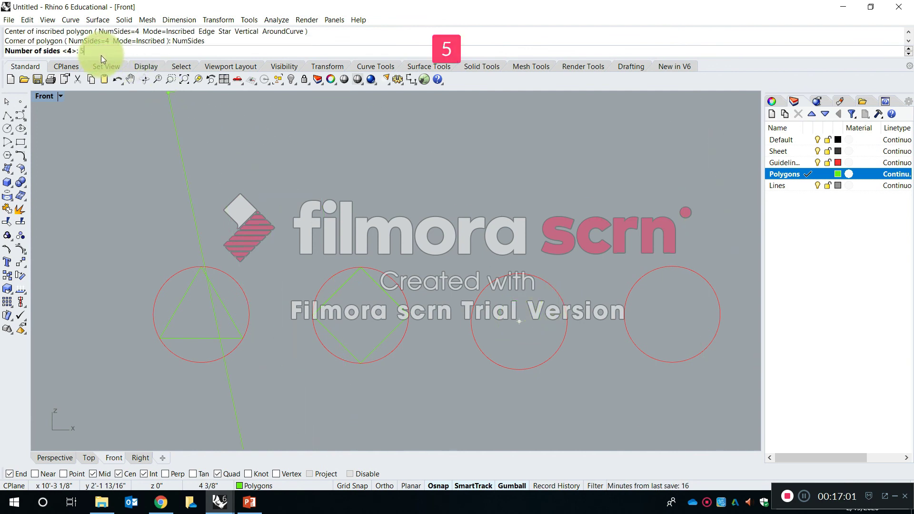
key("Return")
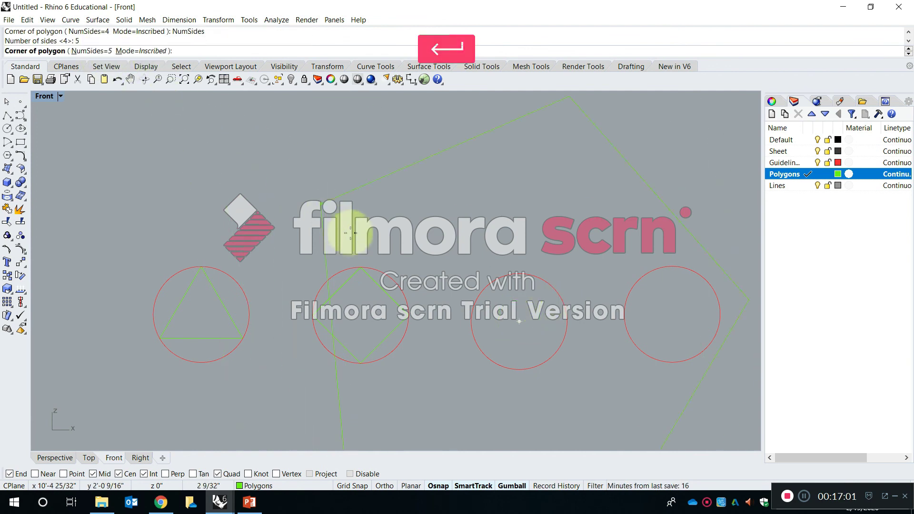
left_click(514, 272)
Draw a 6-sided inscribed polygon centred in the fourth circle, with its corner at the circle's top quadrant point.
right_click_drag(553, 293, 389, 260)
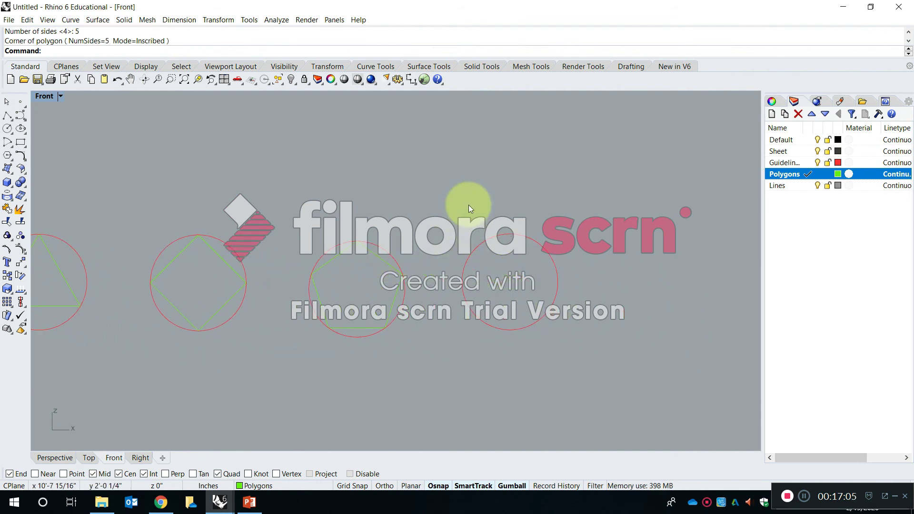
key("Return")
left_click(114, 49)
type("6")
key("Return")
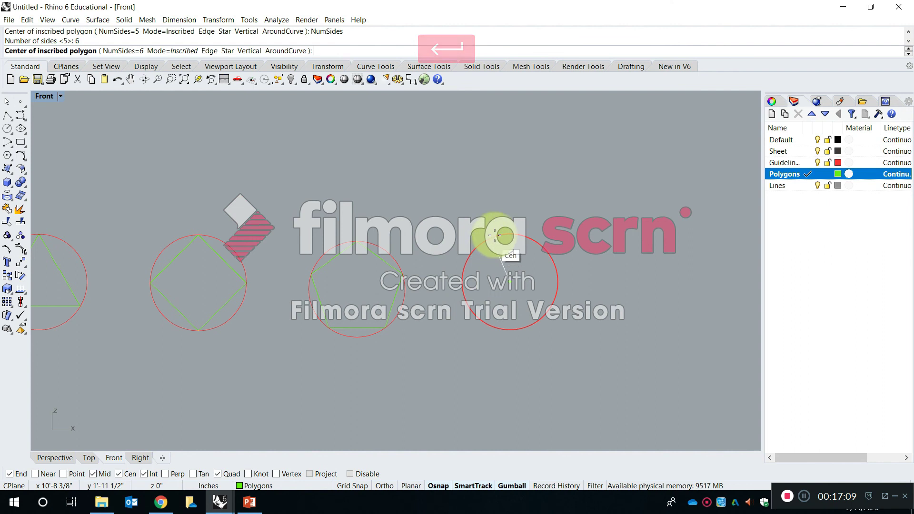
left_click(500, 235)
left_click(510, 234)
Examine the row of sheets in the finished reference file SP20-S2-RhinoIntro_AM, and return to the untitled drawing.
scroll(517, 252, "down", 3)
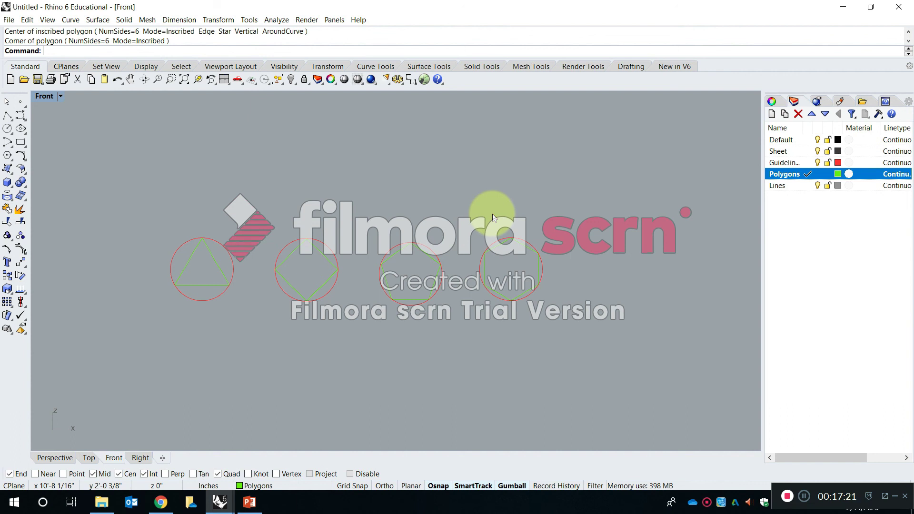
scroll(427, 191, "down", 5)
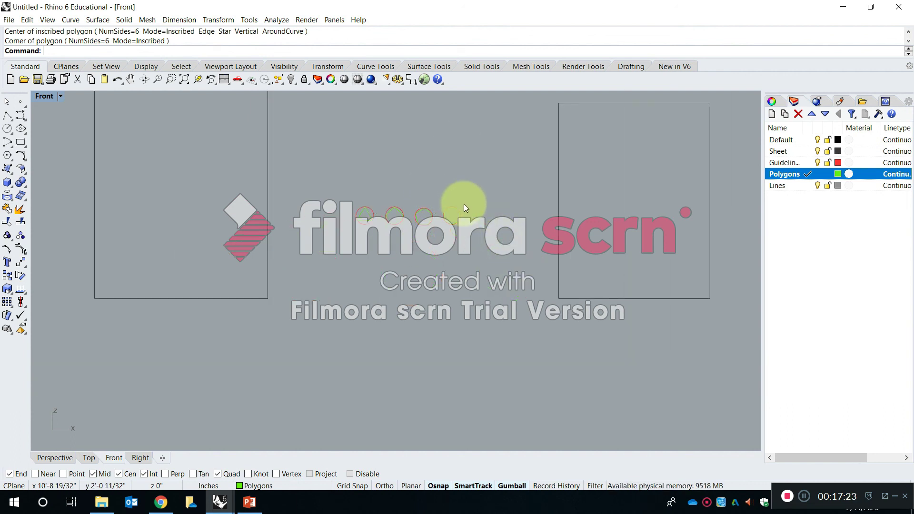
scroll(331, 246, "down", 5)
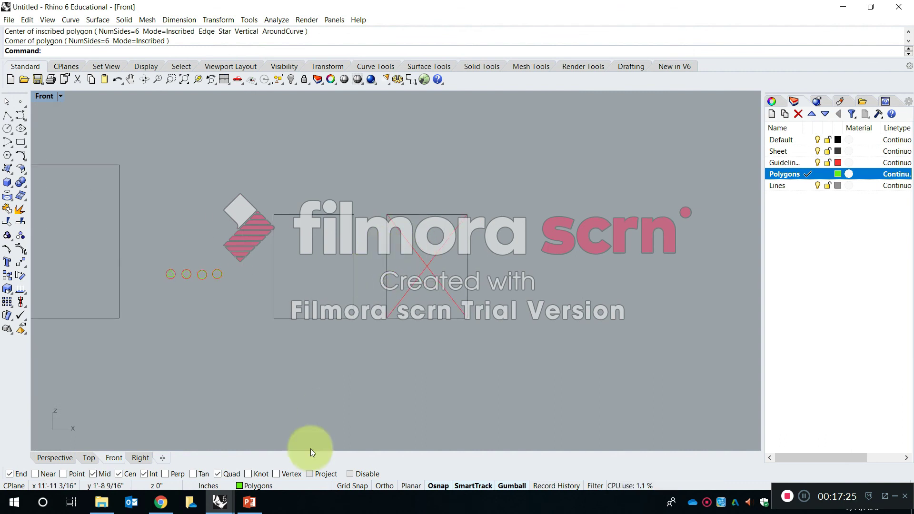
mouse_move(222, 511)
left_click(234, 452)
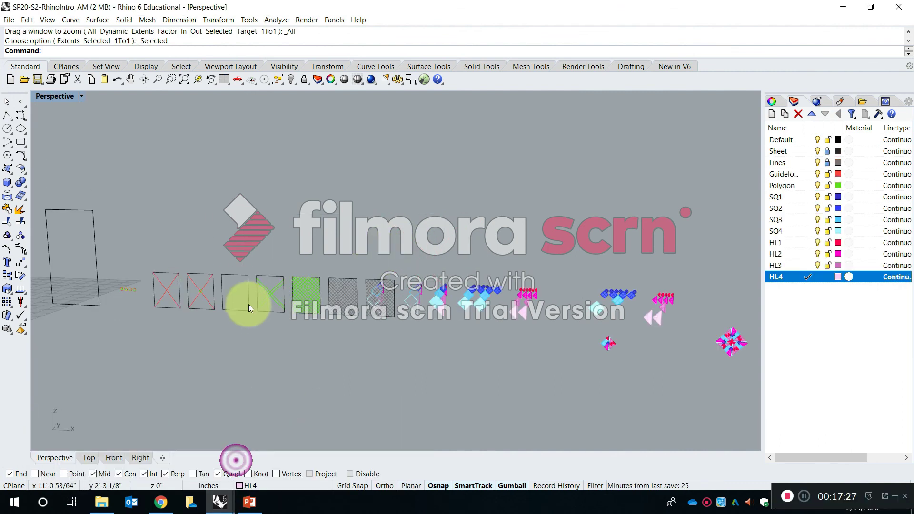
scroll(190, 281, "up", 8)
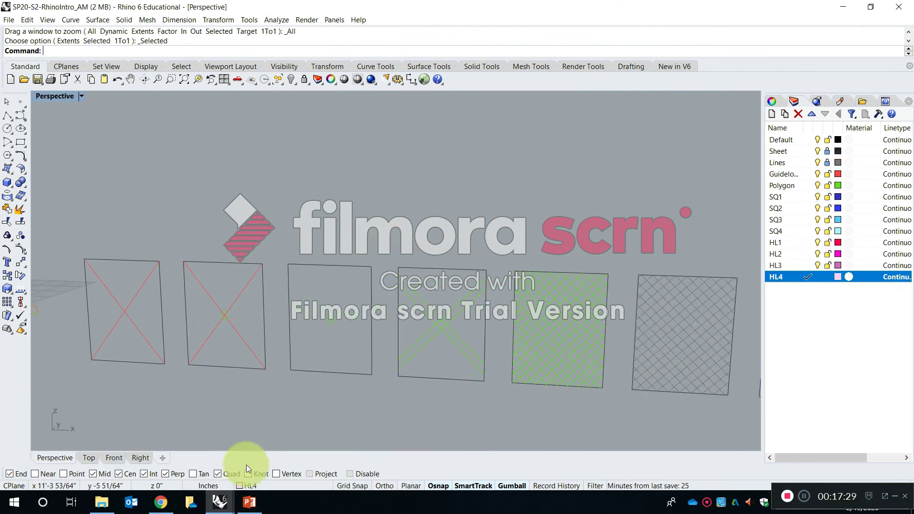
left_click(228, 508)
left_click(295, 468)
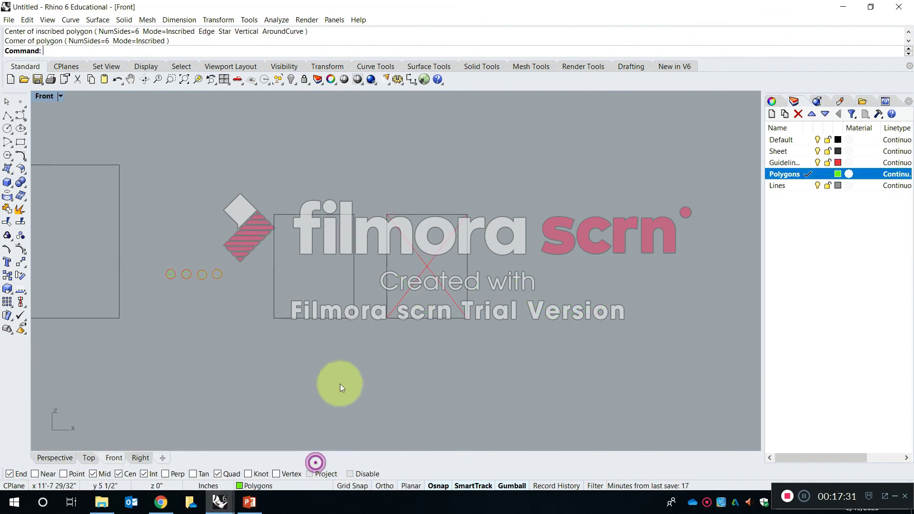
Copy the sheet with diagonal guidelines to its right, from the adjacent blank sheet's upper-right corner to the guideline sheet's own upper-right corner.
type("copy")
key("Return")
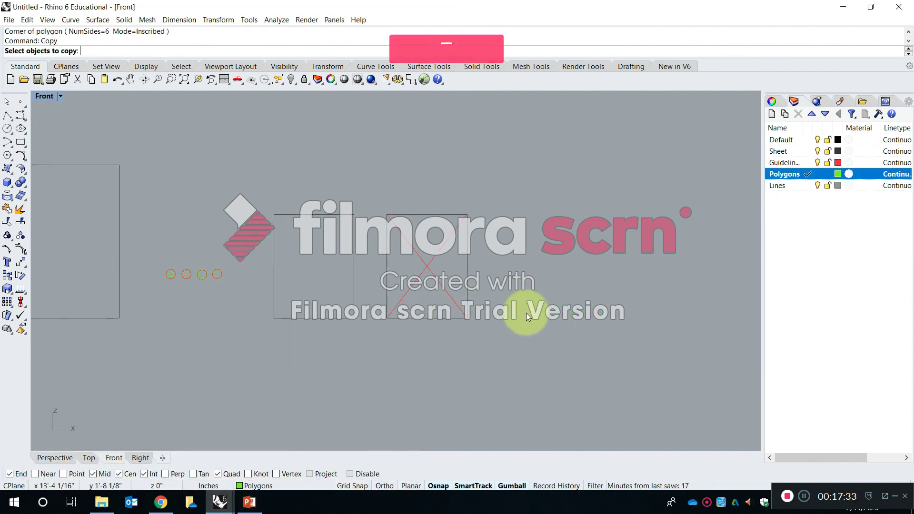
left_click_drag(477, 347, 369, 201)
key("Return")
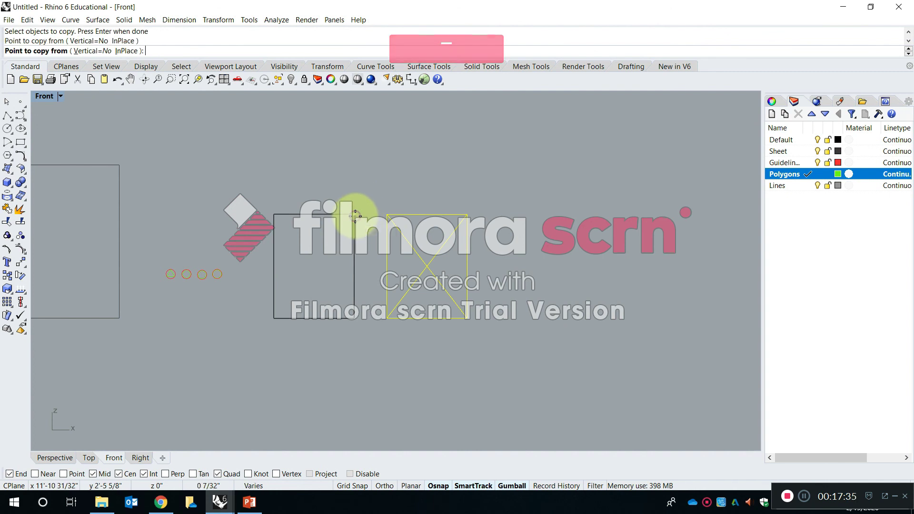
left_click(357, 215)
left_click(471, 212)
key("Return")
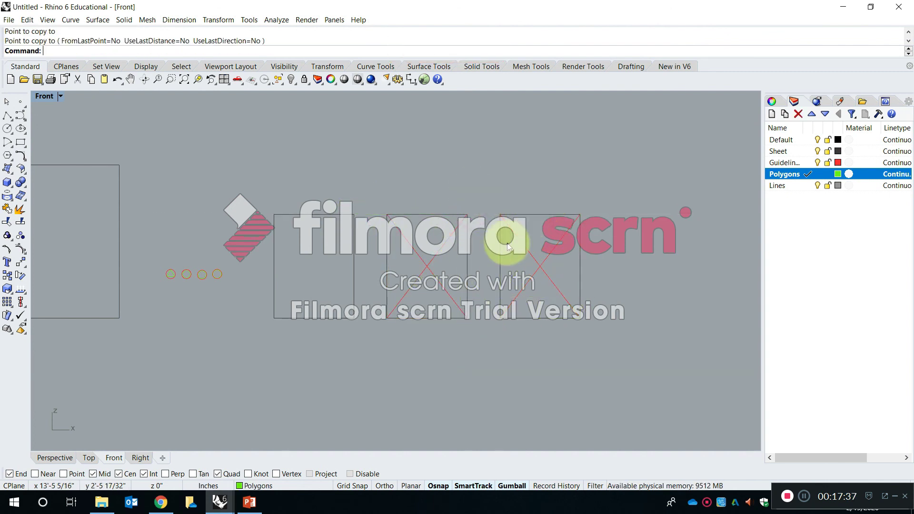
Copy the second circle and its inscribed square from the circle's centre to the diagonals' intersection on the rightmost sheet.
scroll(183, 281, "up", 10)
scroll(164, 256, "up", 12)
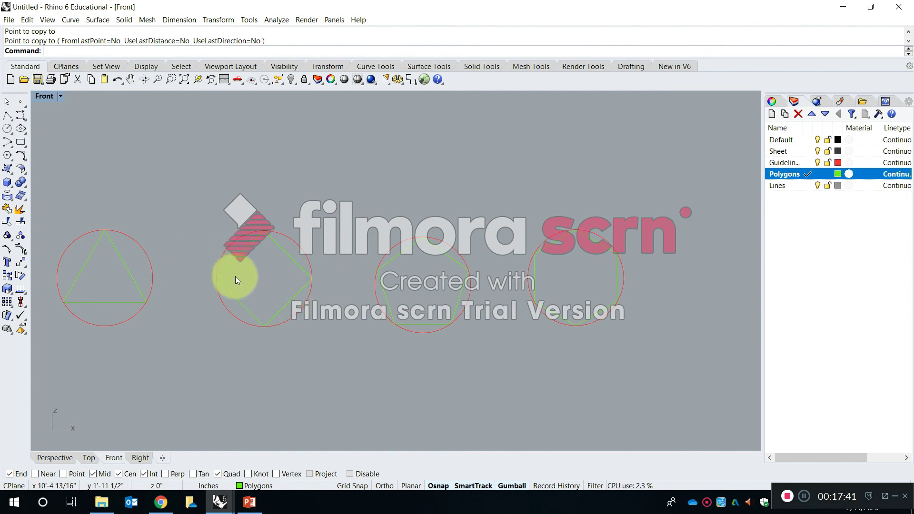
scroll(192, 237, "up", 2)
scroll(191, 237, "down", 3)
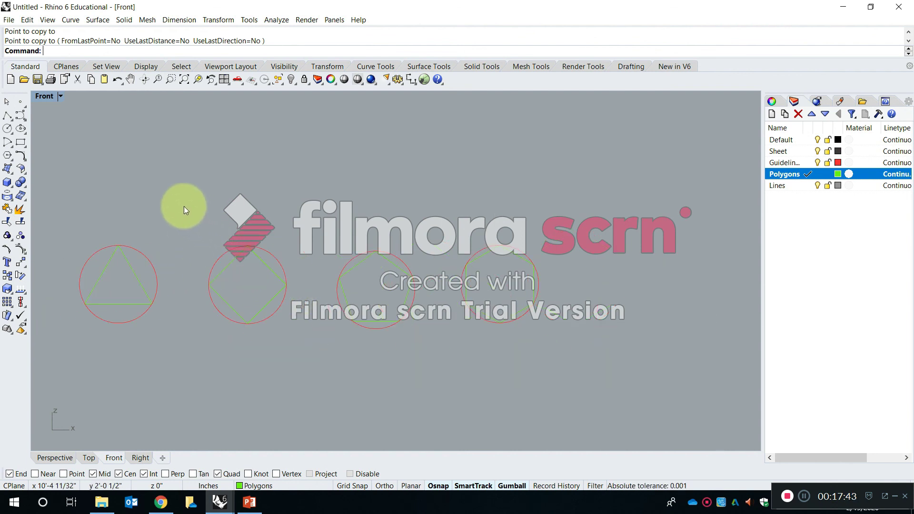
left_click_drag(173, 199, 305, 355)
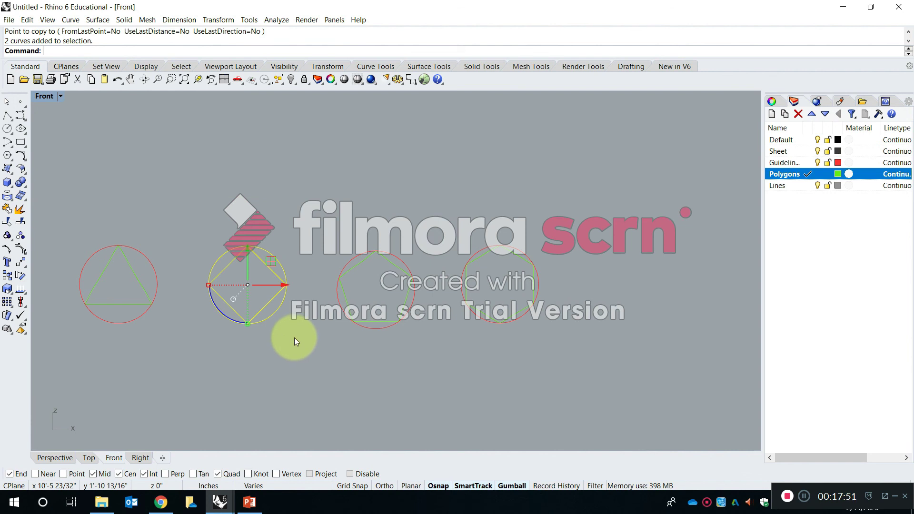
type("copy")
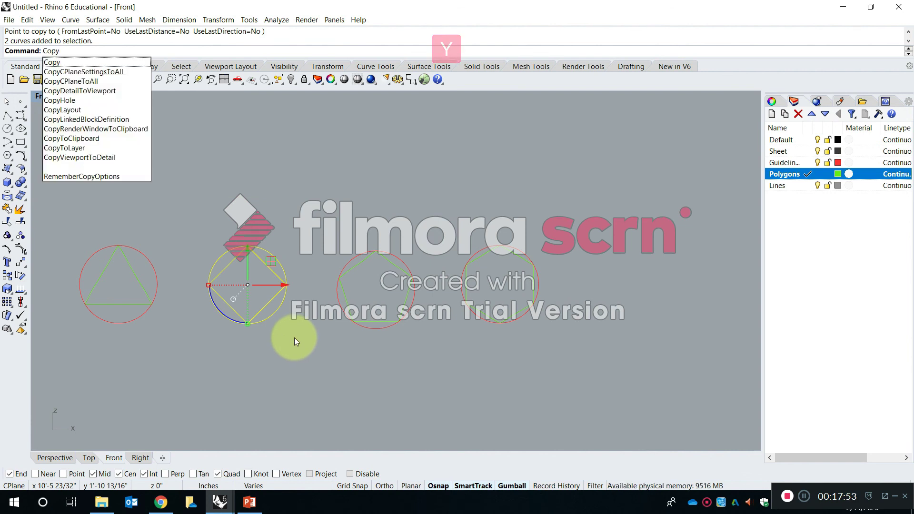
key("Return")
right_click_drag(153, 139, 208, 141)
scroll(326, 260, "up", 5)
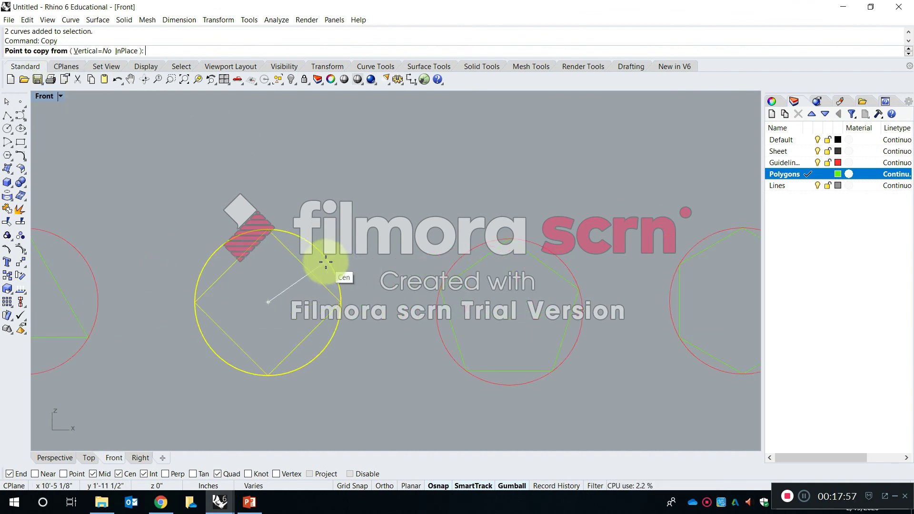
left_click(326, 261)
scroll(285, 248, "down", 5)
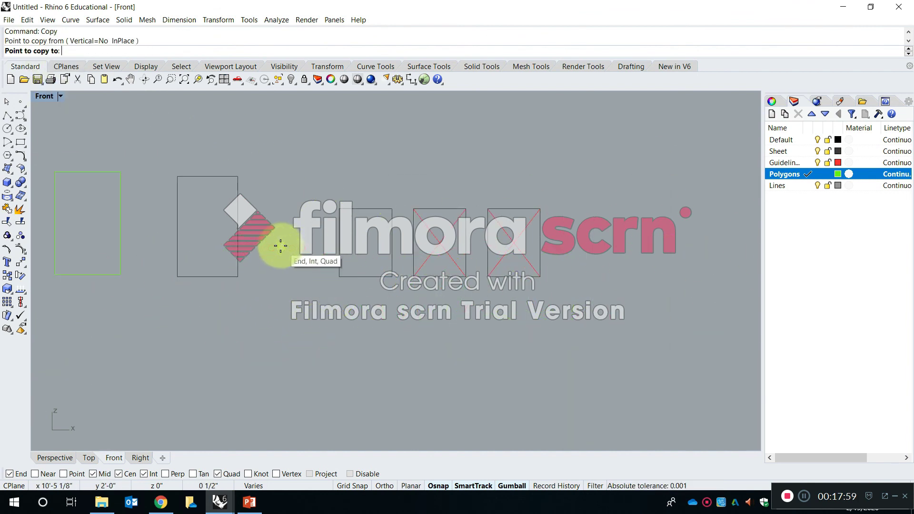
scroll(507, 250, "up", 15)
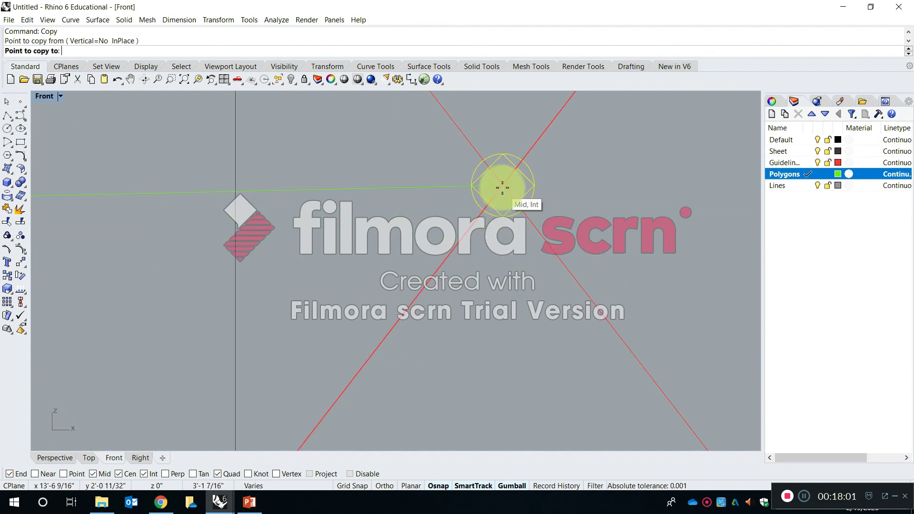
left_click(503, 186)
scroll(480, 262, "down", 10)
key("Return")
scroll(569, 263, "down", 8)
right_click_drag(571, 262, 433, 296)
scroll(499, 285, "up", 6)
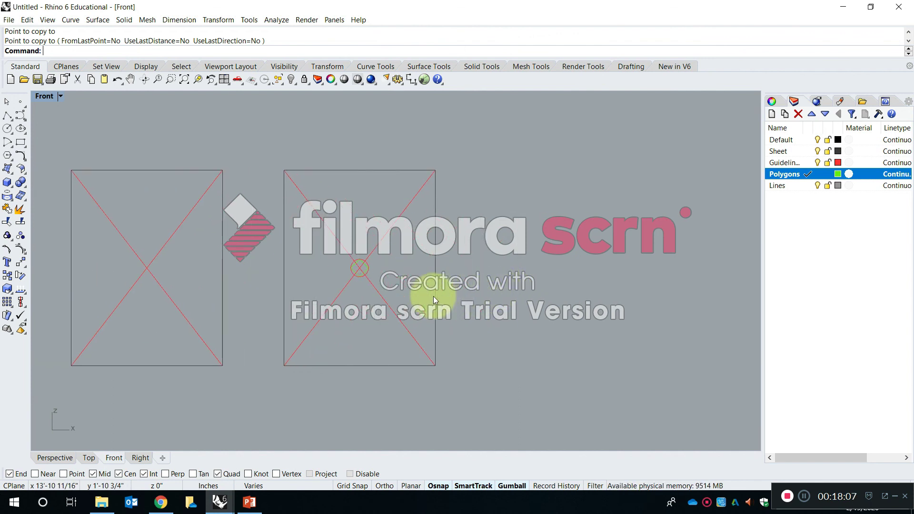
type("Copy")
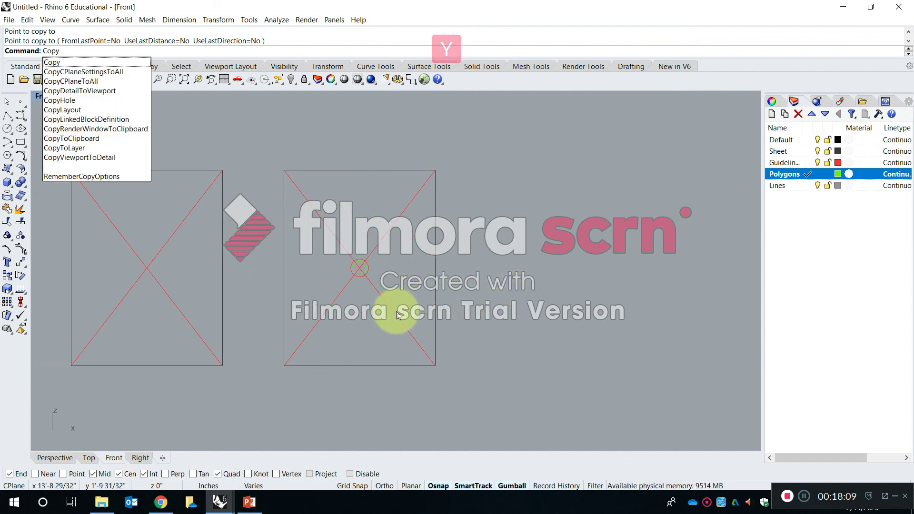
key("Return")
key("Escape")
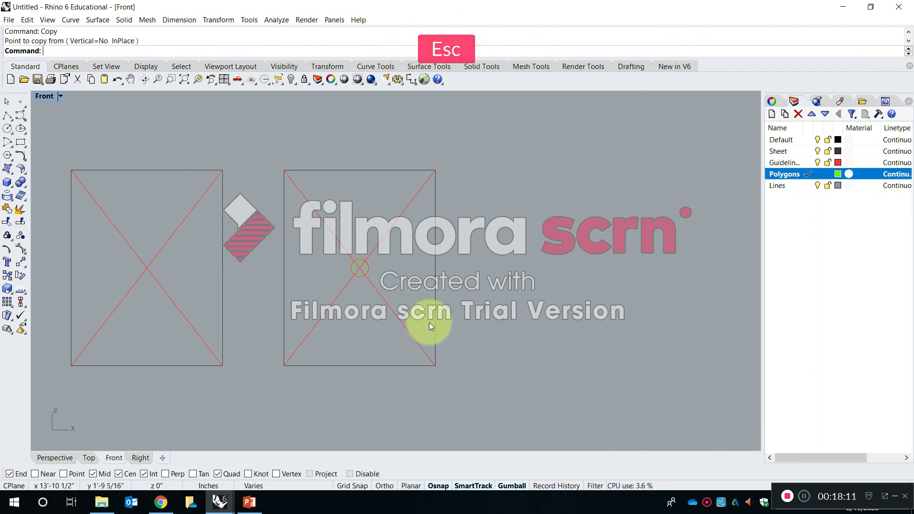
Copy the sheet containing the circle and square to its right, from the previous sheet's upper-right corner to its own upper-right corner.
type("copy")
key("Return")
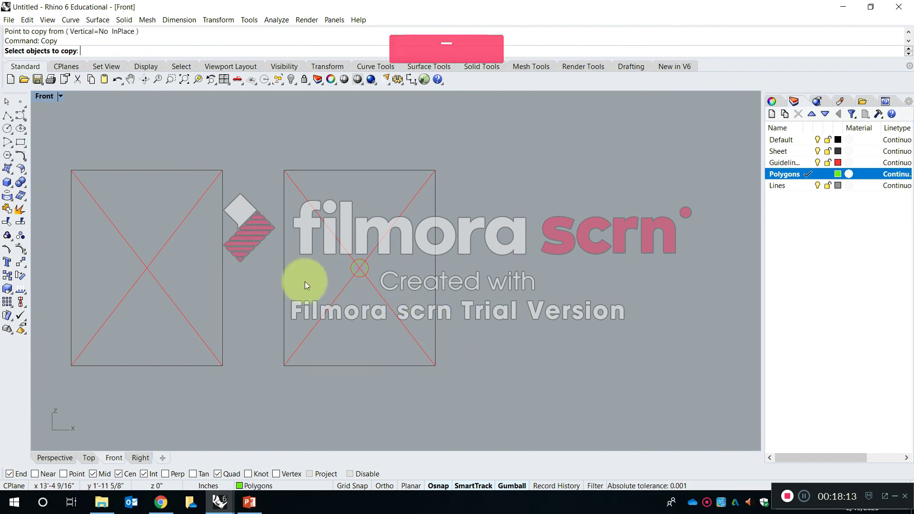
left_click_drag(505, 386, 237, 161)
key("Return")
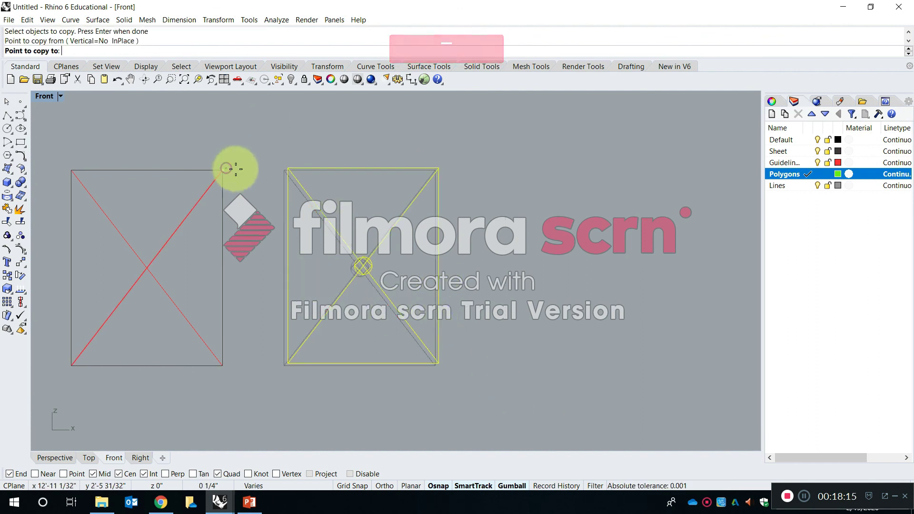
left_click(234, 168)
key("Return")
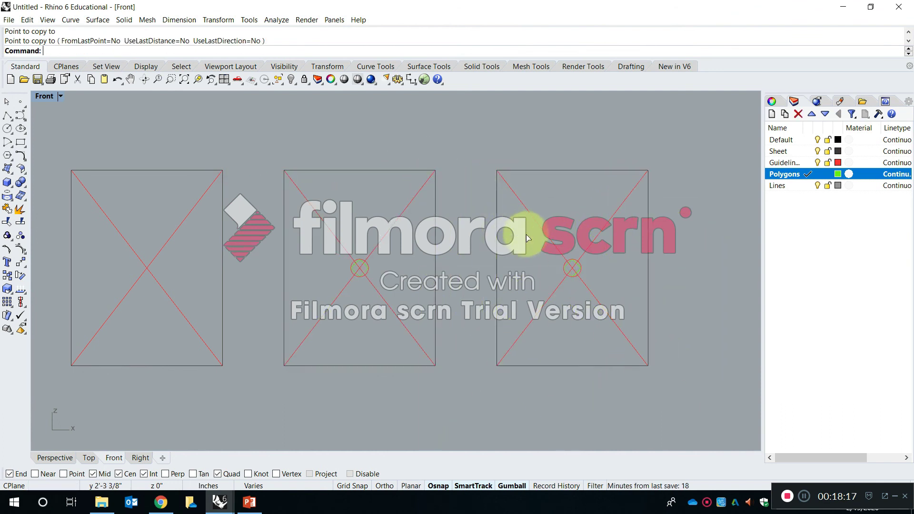
right_click_drag(589, 281, 451, 265)
scroll(457, 257, "up", 5)
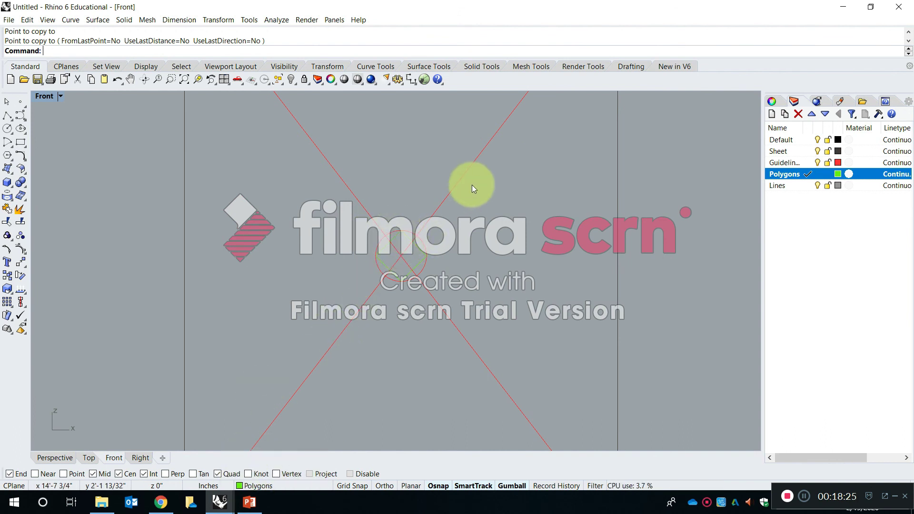
right_click_drag(449, 235, 426, 269)
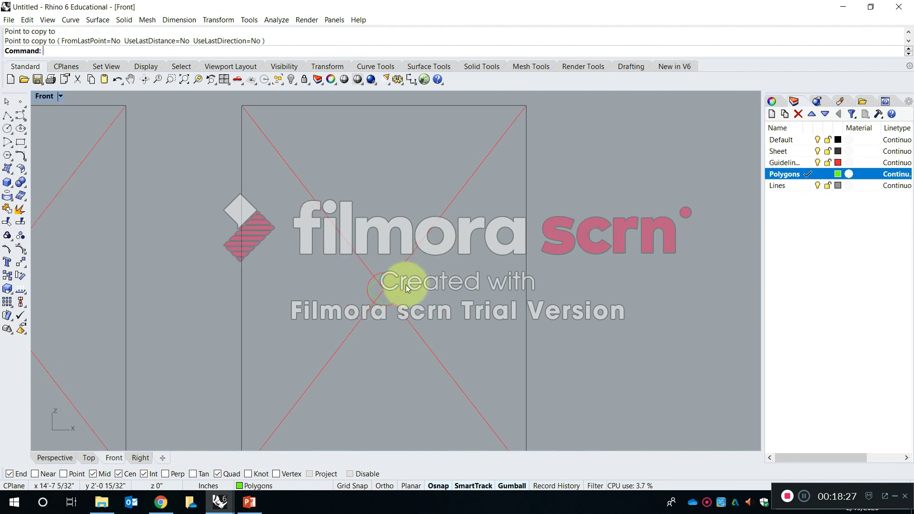
Delete both diagonal guidelines and the circle on the rightmost sheet, keeping only the inscribed square.
scroll(405, 285, "up", 5)
scroll(357, 322, "up", 4)
left_click_drag(358, 323, 291, 286)
key("Delete")
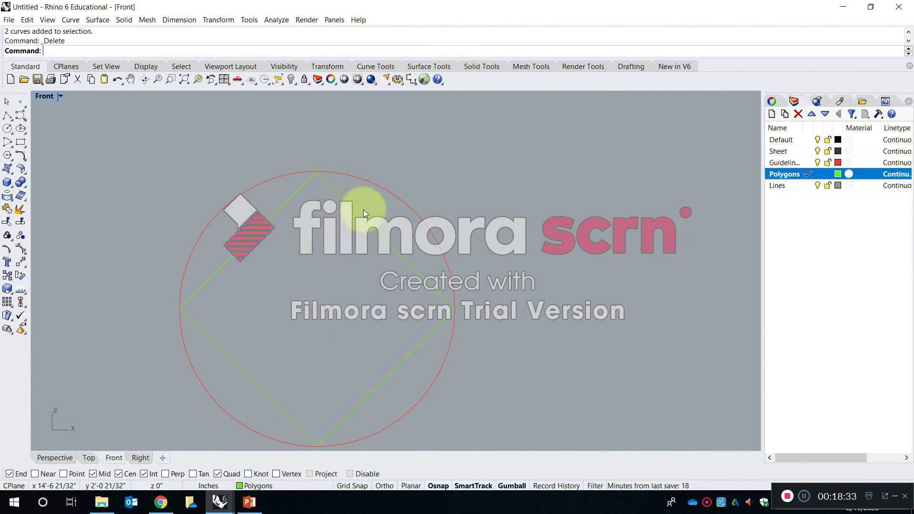
left_click(378, 191)
key("Delete")
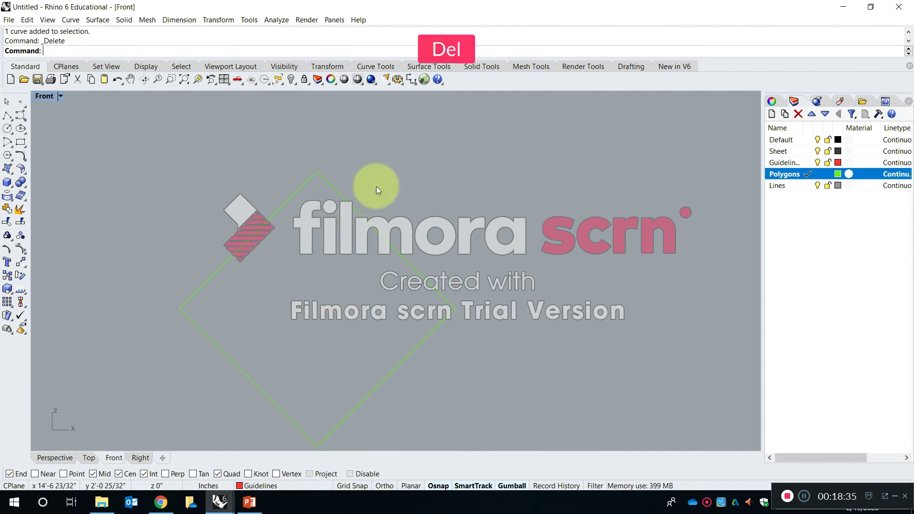
Copy the sheet containing only the square to its right, from the guideline sheet's upper-right corner to its own upper-right corner.
scroll(280, 241, "down", 5)
key("Escape")
type("Copy")
key("space")
left_click_drag(405, 346, 217, 164)
key("Return")
left_click(171, 167)
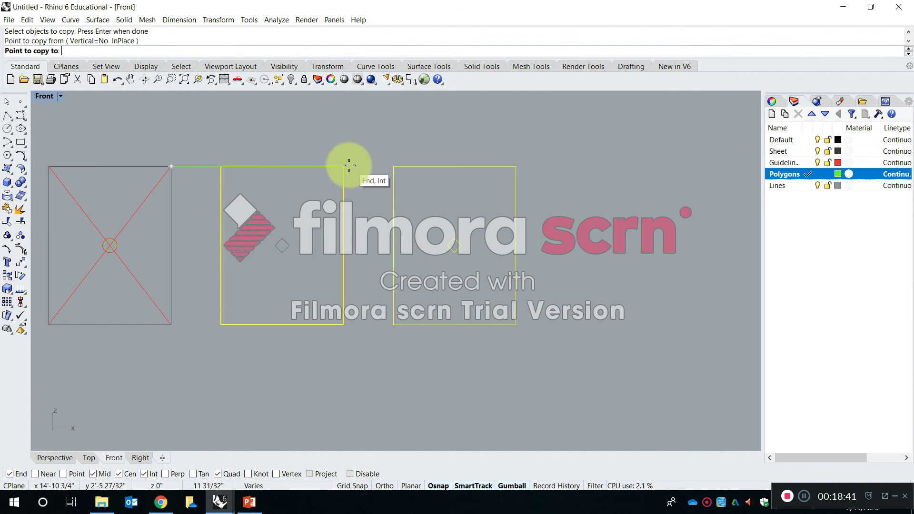
left_click(349, 165)
key("Return")
Explode the centred square on the rightmost sheet into separate line segments.
scroll(482, 221, "up", 2)
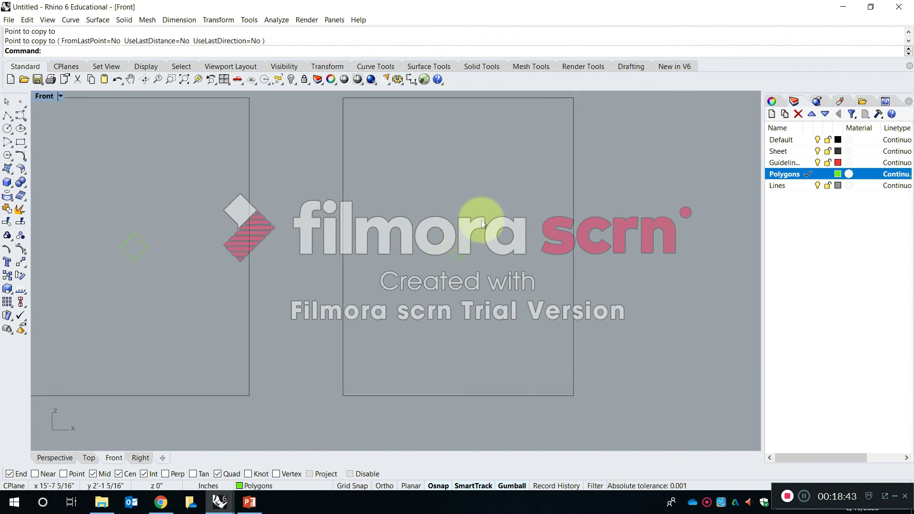
scroll(434, 218, "down", 5)
scroll(434, 217, "up", 3)
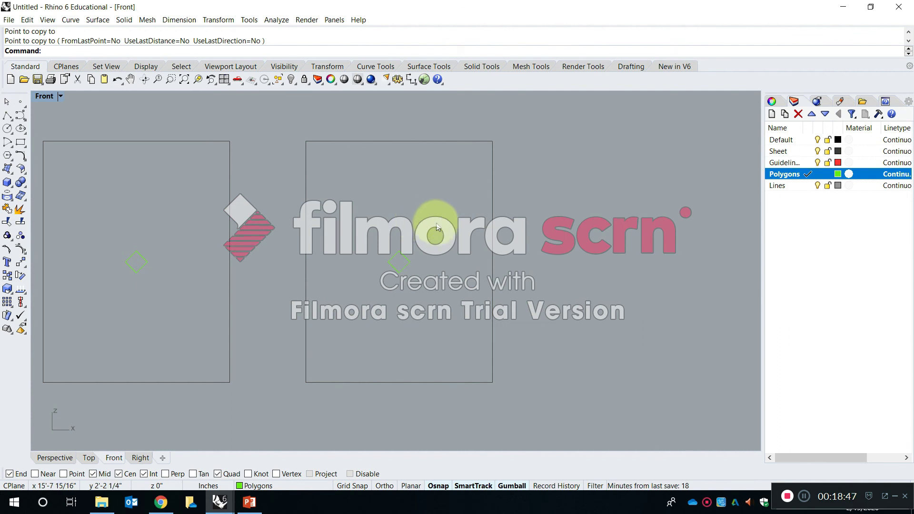
left_click(407, 256)
scroll(404, 253, "up", 3)
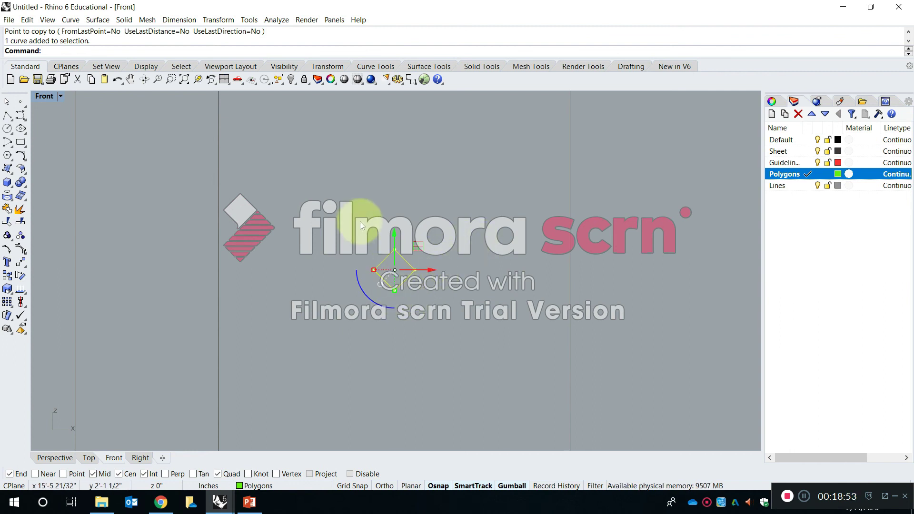
key("Escape")
left_click(384, 257)
key("Escape")
scroll(387, 257, "down", 3)
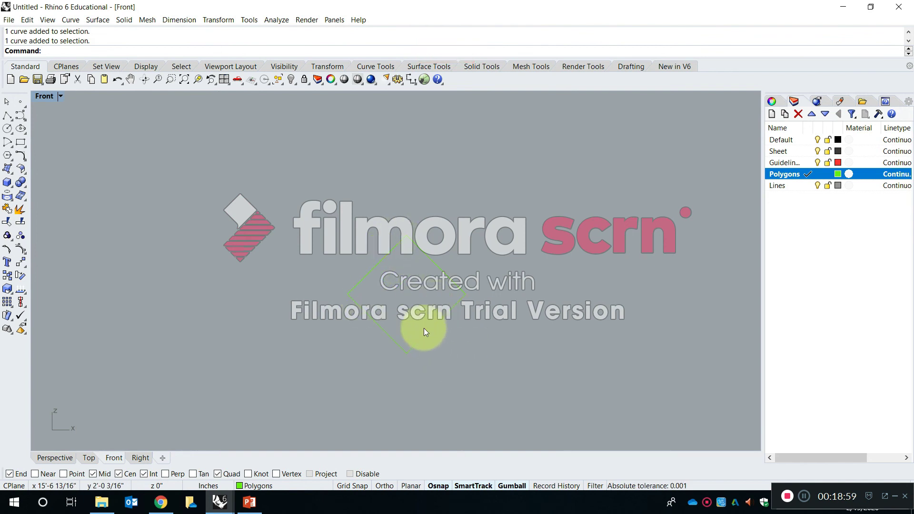
key("Escape")
left_click(436, 262)
scroll(443, 255, "down", 3)
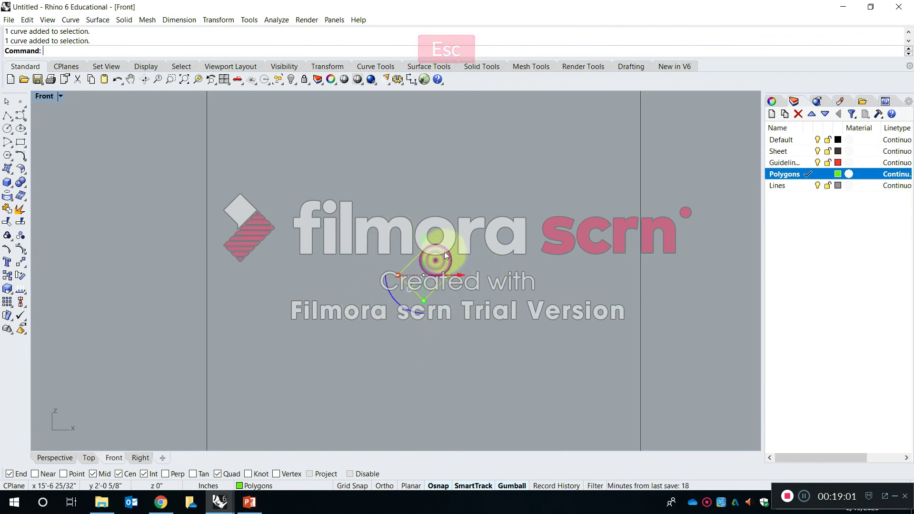
type("e")
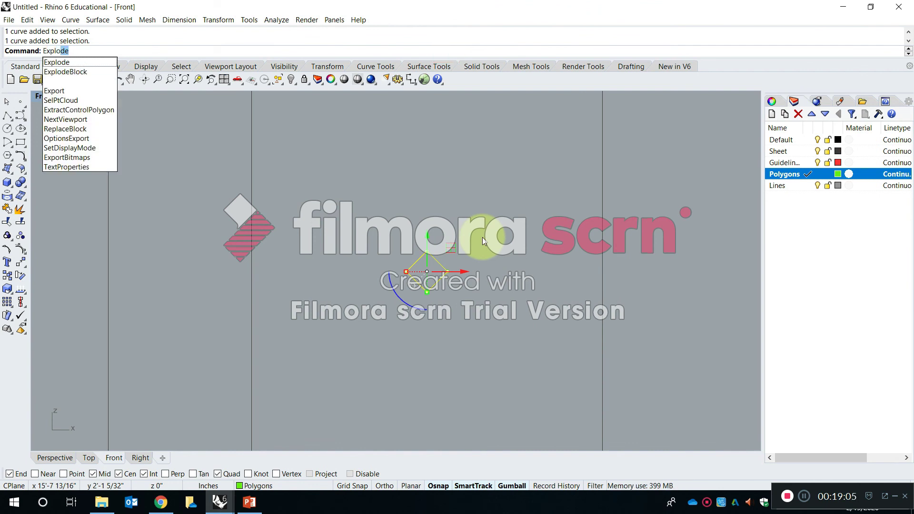
key("Return")
key("Escape")
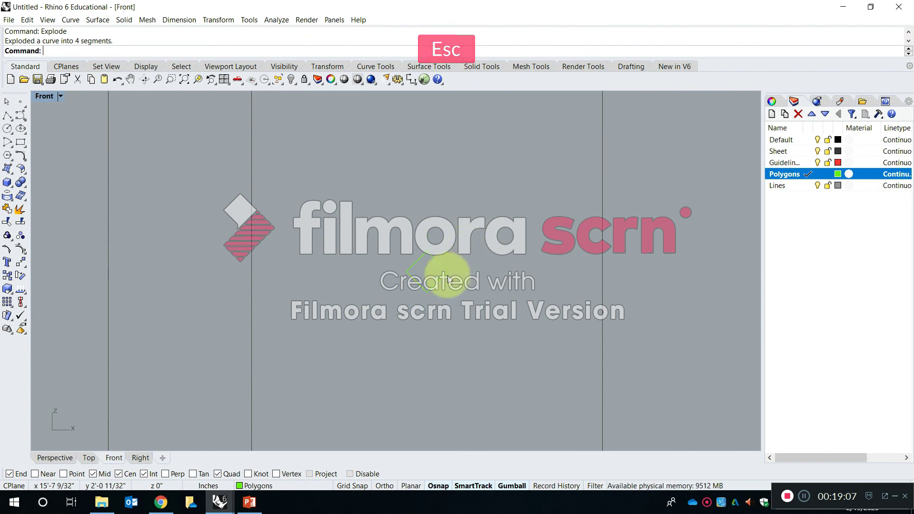
key("Escape")
Compare the joined square on the previous sheet with the exploded square by selecting the whole square and individual sides.
scroll(433, 269, "down", 2)
left_click(124, 271)
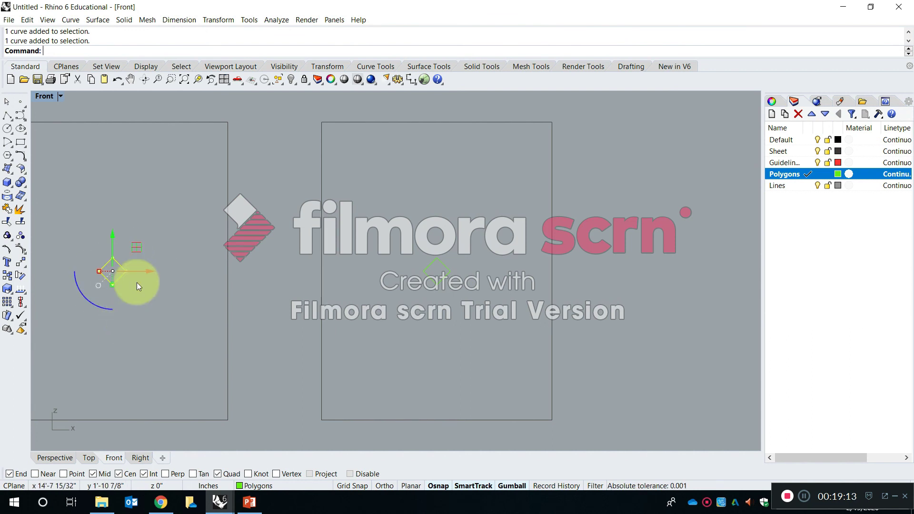
key("Escape")
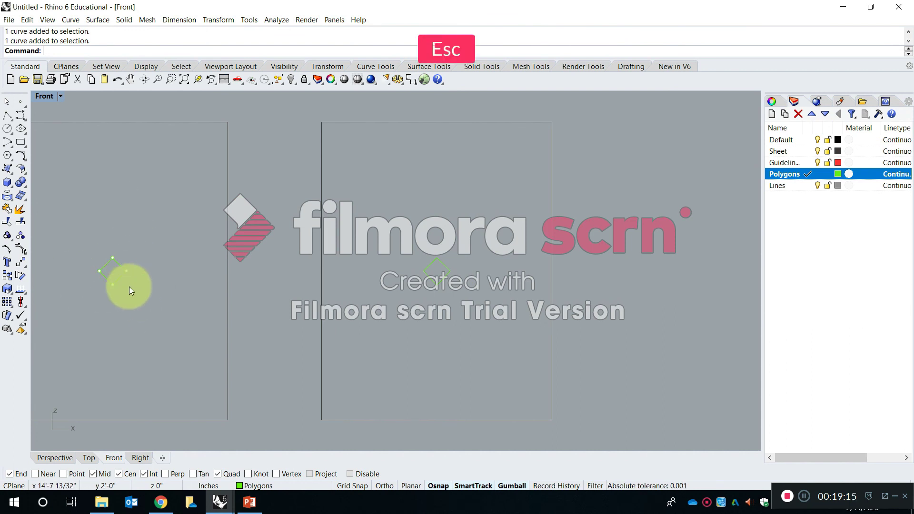
left_click(121, 277)
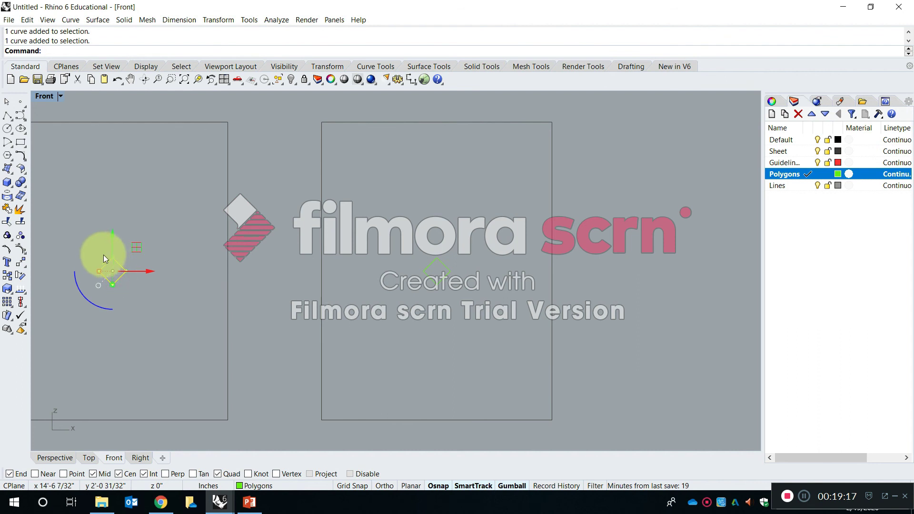
key("Escape")
left_click(444, 277)
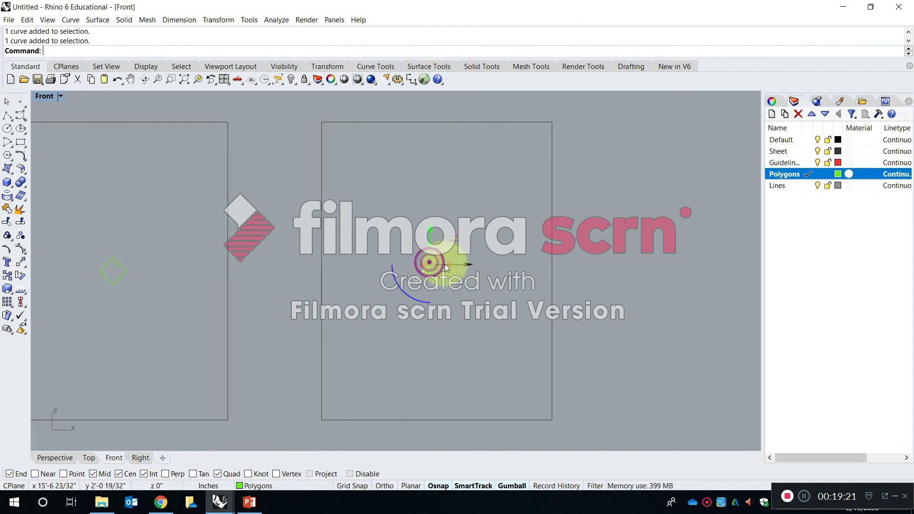
scroll(442, 269, "up", 14)
left_click(451, 249)
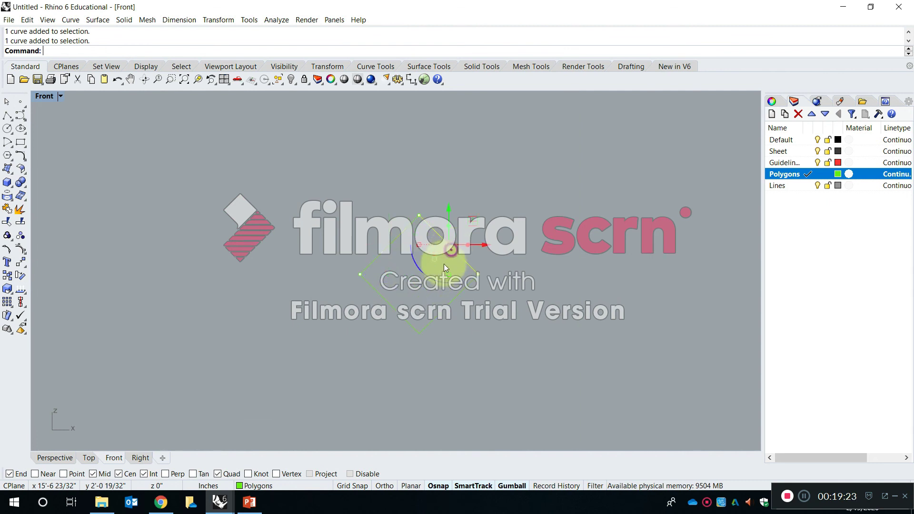
left_click(386, 298)
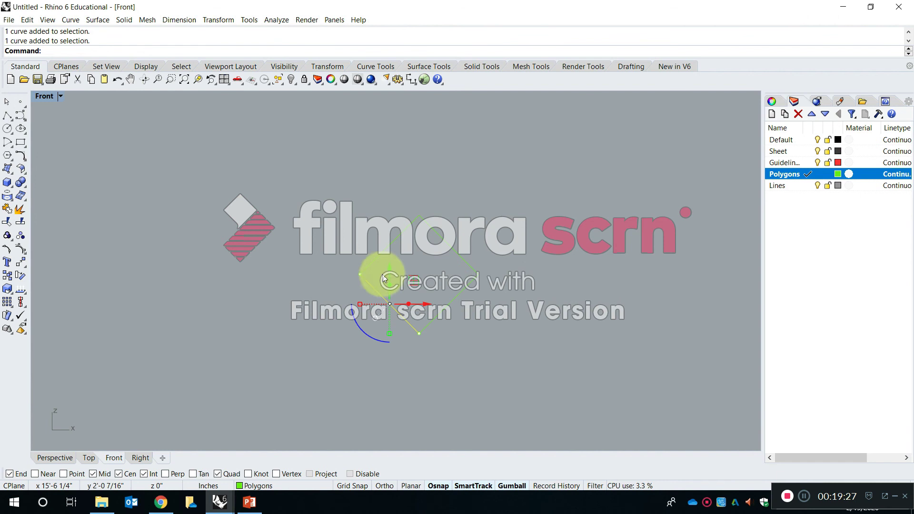
scroll(438, 266, "down", 5)
scroll(448, 258, "down", 5)
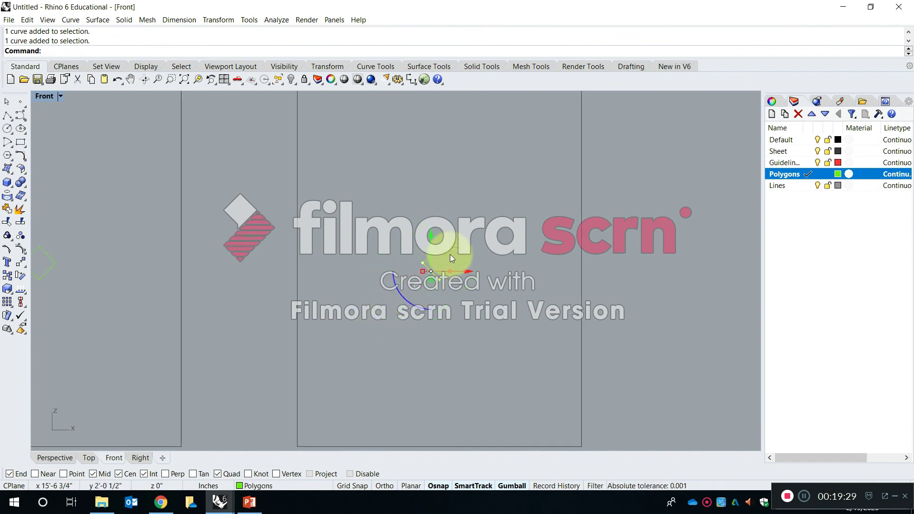
Copy the sheet with the exploded square to its right, from the previous sheet's upper-right corner to its own upper-right corner.
scroll(447, 272, "down", 5)
key("Escape")
type("Copy")
key("space")
left_click_drag(544, 375, 322, 189)
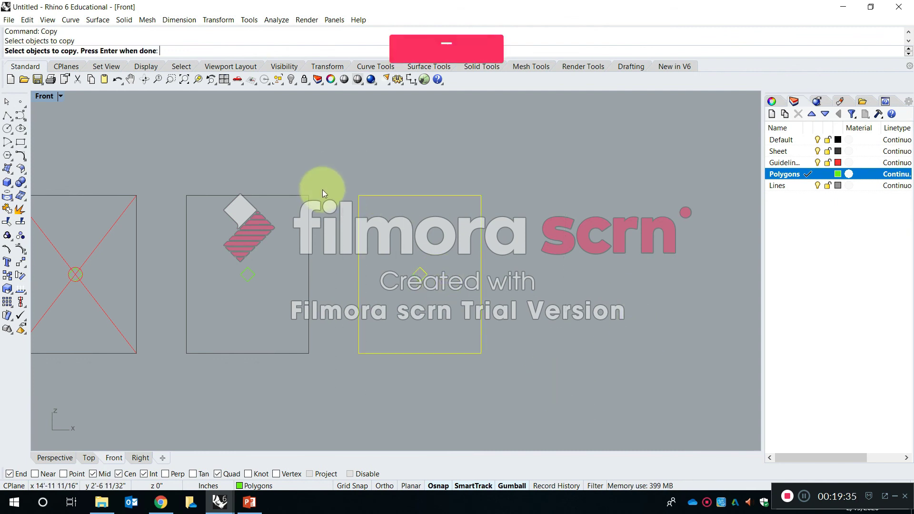
key("space")
left_click(309, 195)
key("space")
right_click_drag(564, 215, 400, 199)
Extend the exploded square's upper-right and lower-left sides in both directions to the rightmost sheet's outline, using that outline as the boundary.
scroll(426, 233, "up", 3)
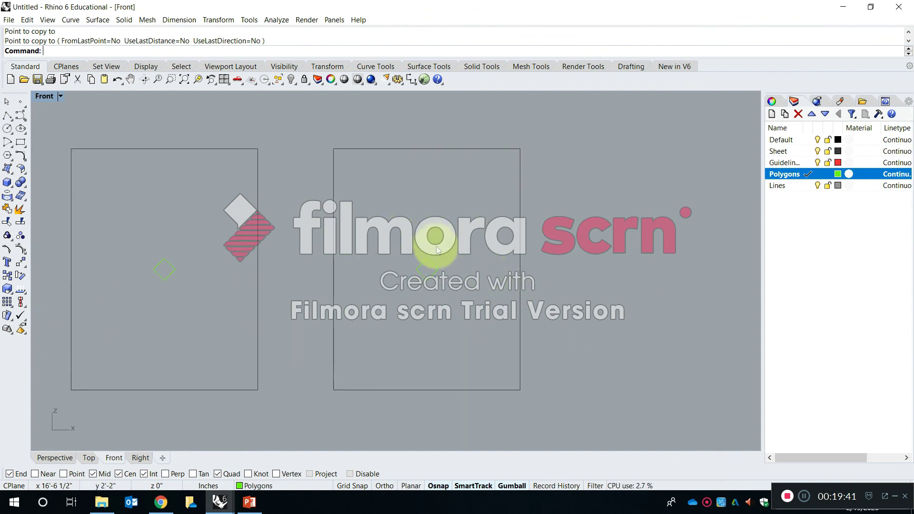
scroll(438, 269, "up", 2)
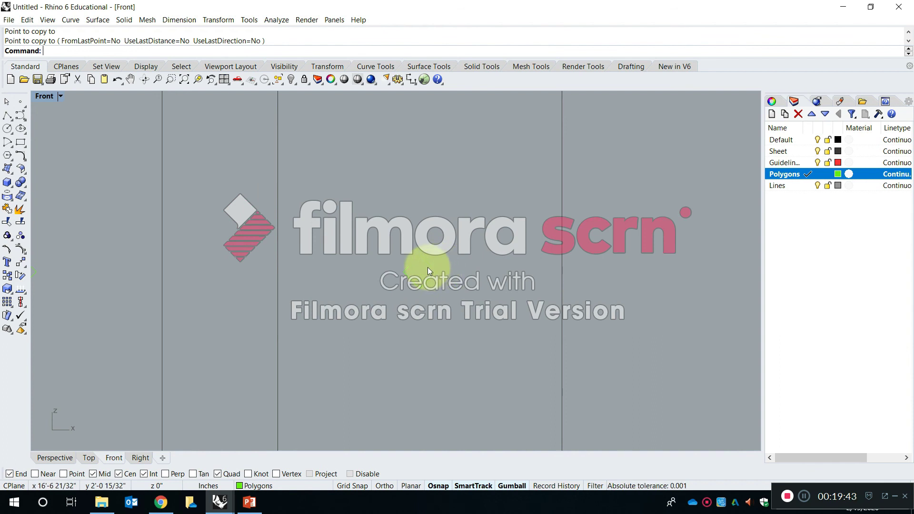
scroll(405, 242, "down", 1)
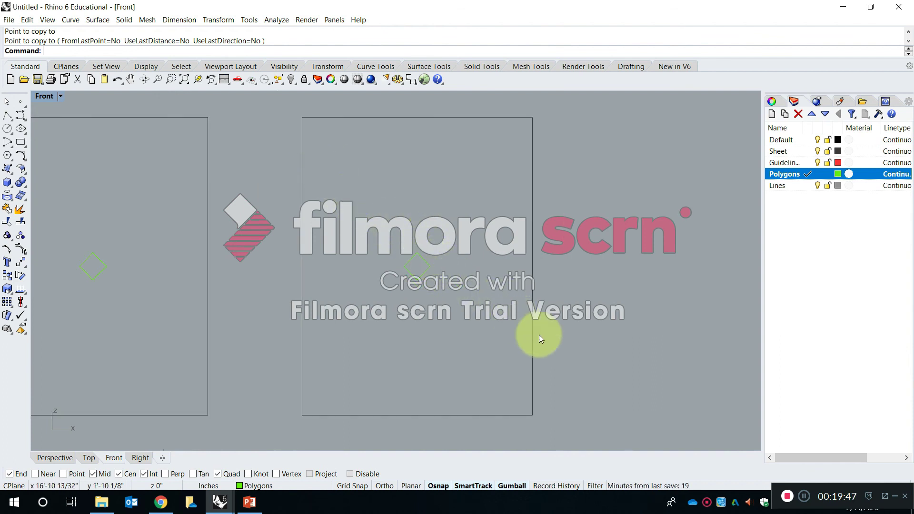
right_click_drag(480, 264, 450, 261)
key("Escape")
type("xtend")
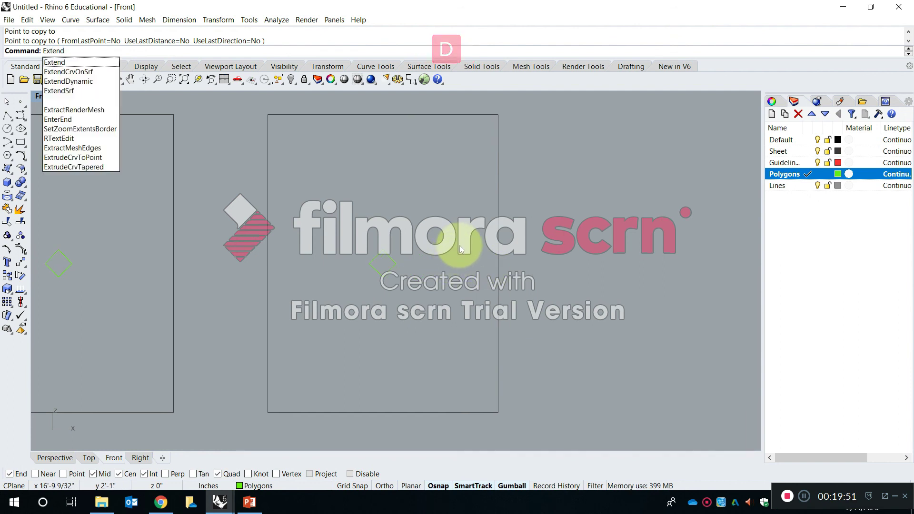
key("Return")
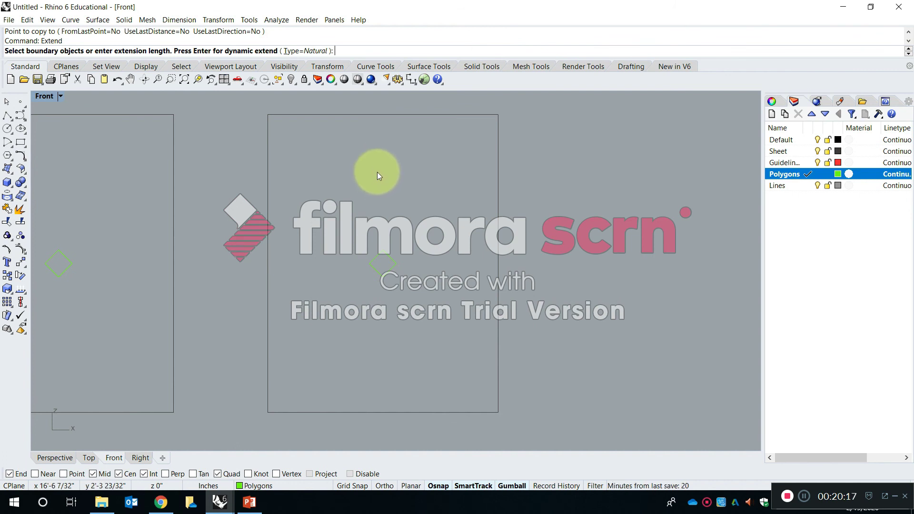
left_click(361, 115)
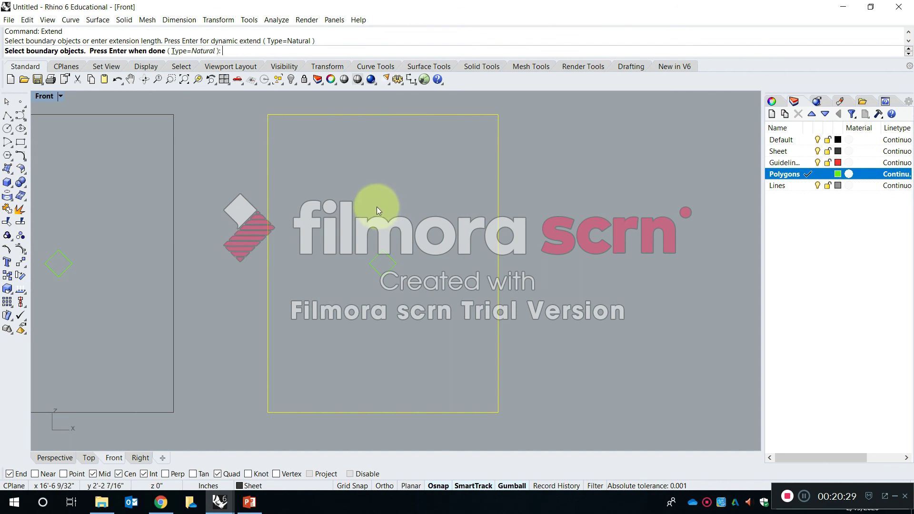
right_click_drag(385, 199, 386, 203)
right_click(389, 204)
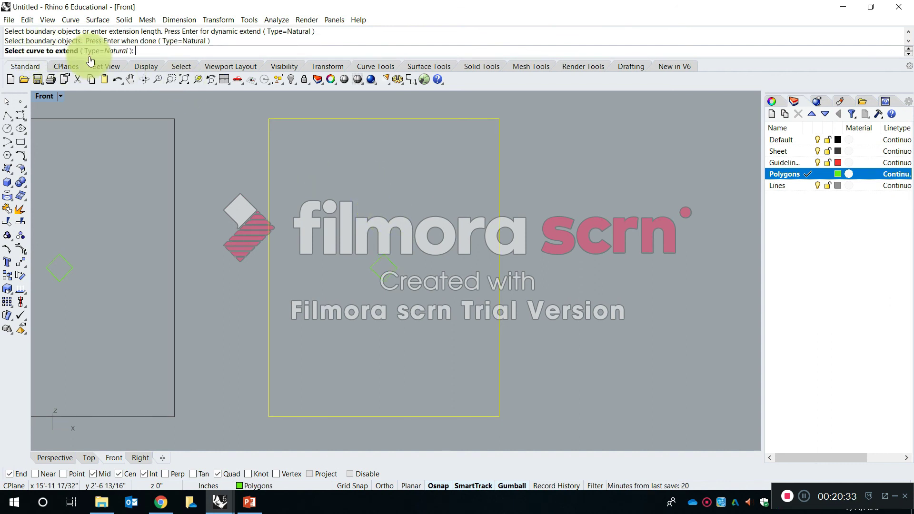
left_click(386, 262)
left_click(393, 264)
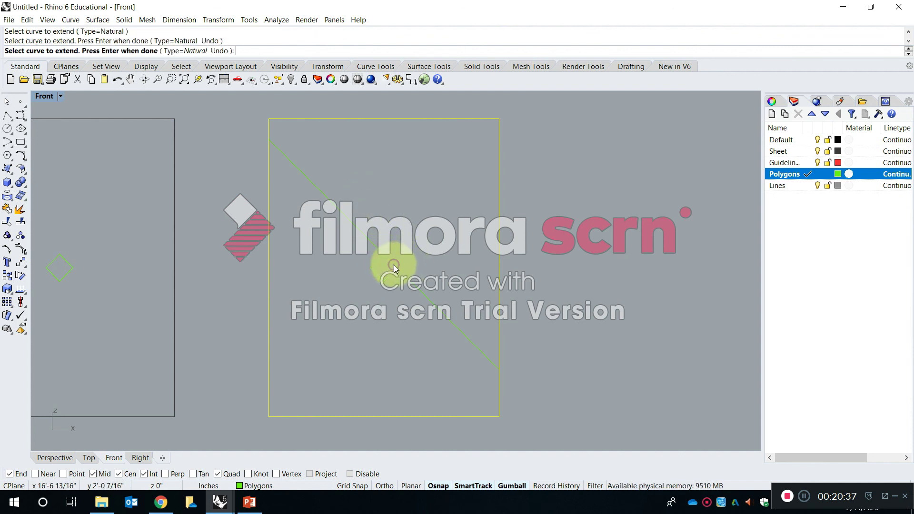
left_click(371, 274)
left_click(378, 279)
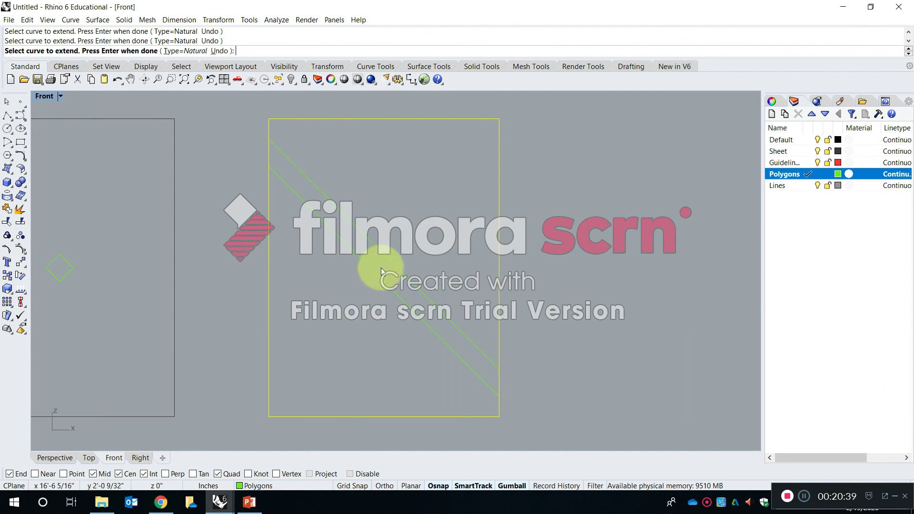
Extend the square's upper-left and lower-right sides in both directions to the same sheet outline and finish the Extend command.
left_click(380, 257)
left_click(373, 267)
left_click(393, 273)
left_click(386, 276)
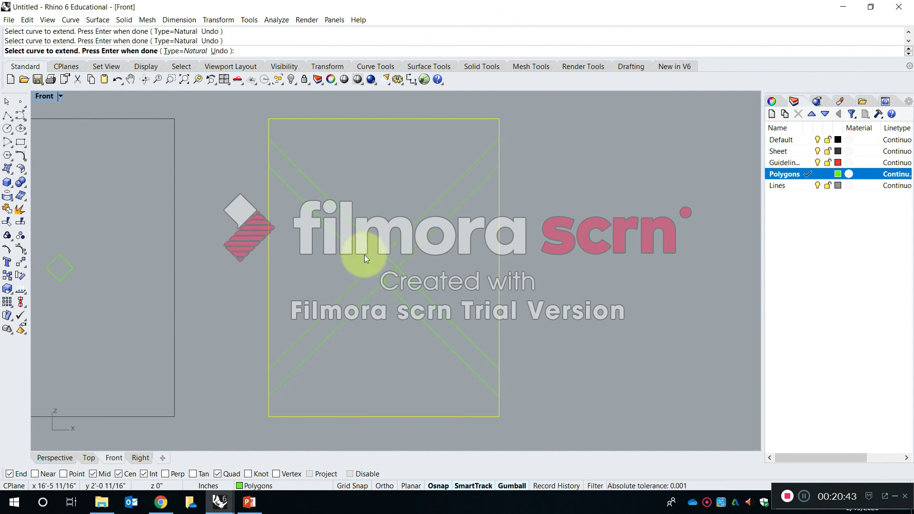
scroll(343, 248, "down", 4)
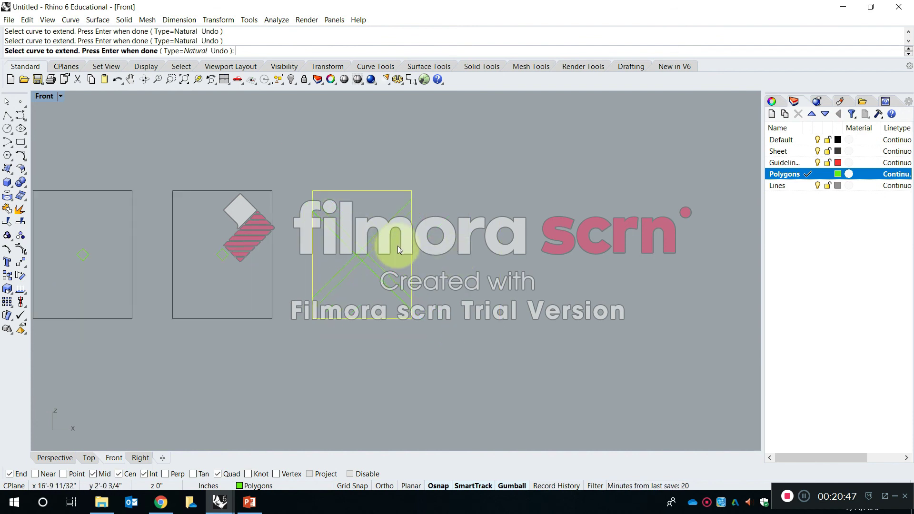
scroll(333, 190, "up", 2)
key("Return")
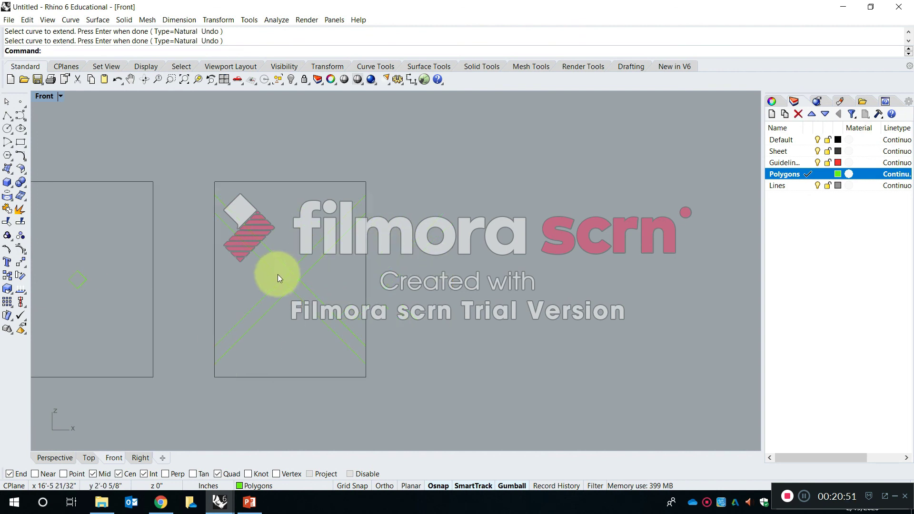
Examine the extended lines and compare them with the squares on the preceding sheets, selecting individual curves.
scroll(278, 275, "up", 6)
left_click(292, 273)
left_click(295, 181)
scroll(314, 189, "down", 6)
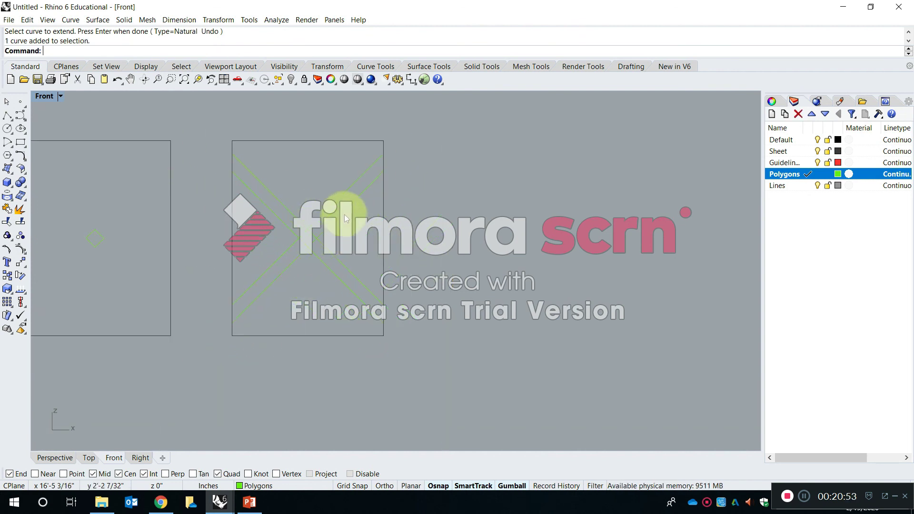
right_click_drag(344, 215, 418, 218)
mouse_move(211, 253)
right_mouse_down()
mouse_move(340, 272)
mouse_move(485, 255)
right_mouse_up()
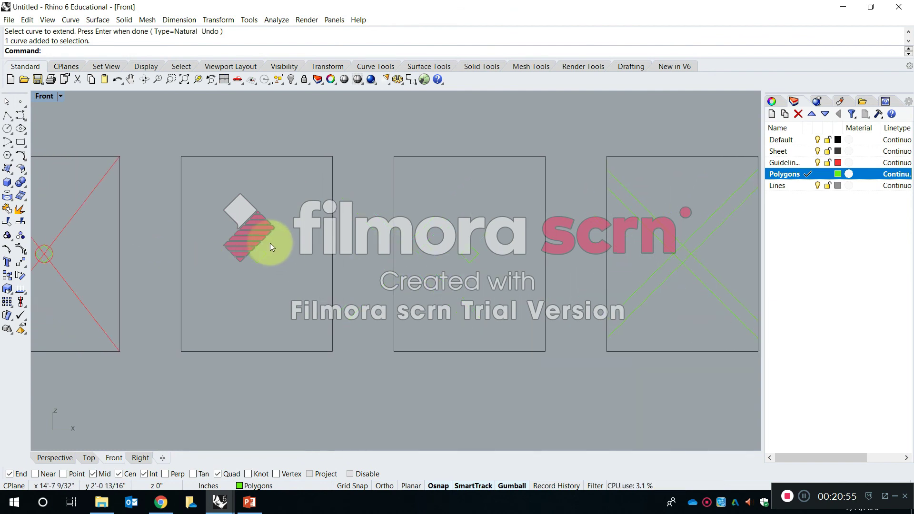
scroll(456, 250, "up", 6)
left_click(453, 250)
left_click(442, 248)
right_click_drag(579, 254, 202, 258)
right_click_drag(475, 278, 361, 293)
scroll(402, 231, "down", 3)
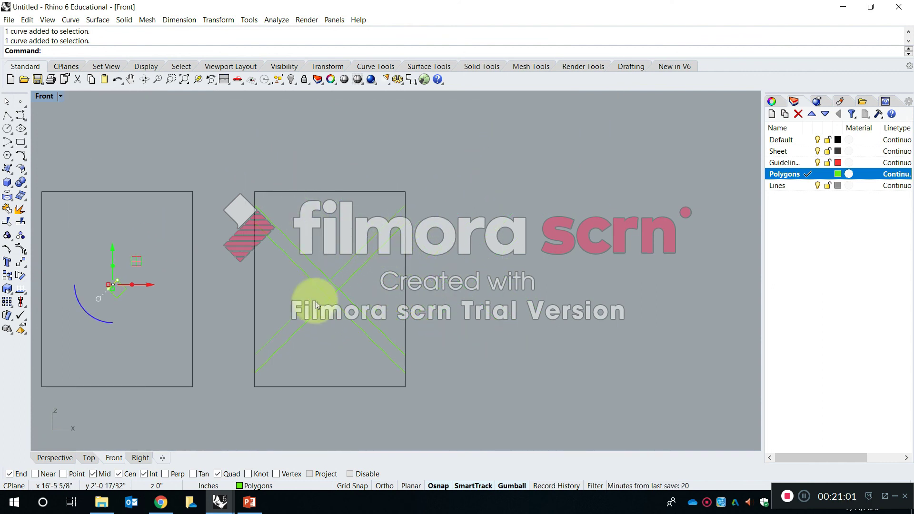
Copy the sheet with the extended lines to its right, from the previous sheet's upper-right corner to its own upper-right corner.
key("Escape")
type("copy")
key("space")
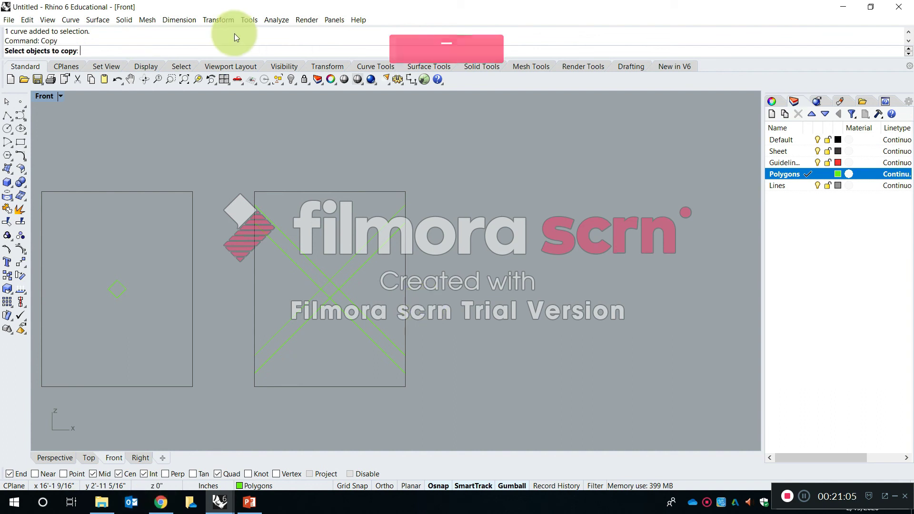
left_click_drag(420, 394, 217, 176)
key("space")
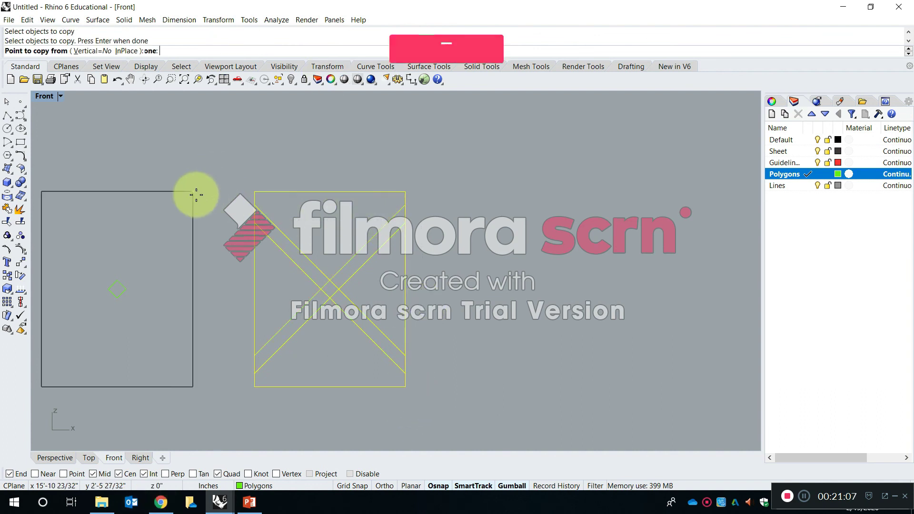
left_click(196, 194)
left_click(402, 189)
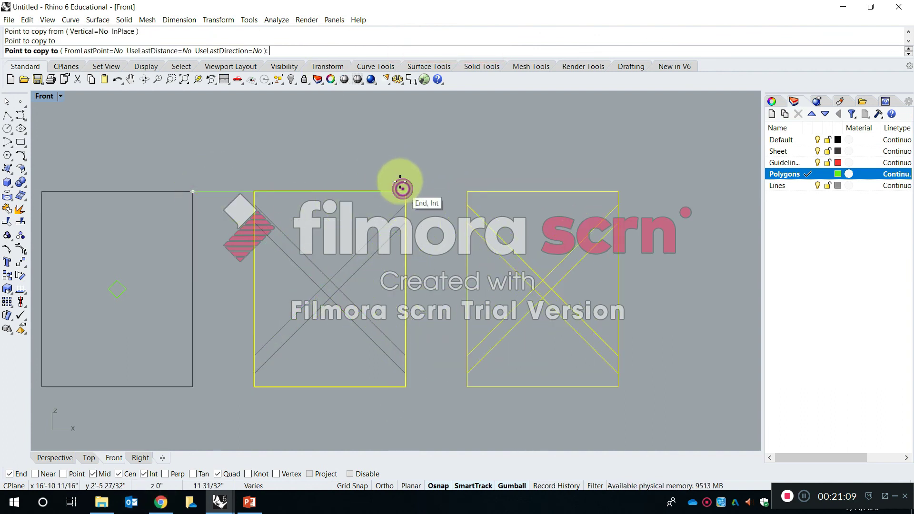
key("space")
On the rightmost sheet, copy the upper of the two rising diagonals one square width toward the upper left, snapping between the central square's corner intersections.
scroll(441, 185, "down", 8)
right_click_drag(467, 209, 420, 211)
scroll(420, 211, "up", 6)
right_click_drag(514, 215, 475, 225)
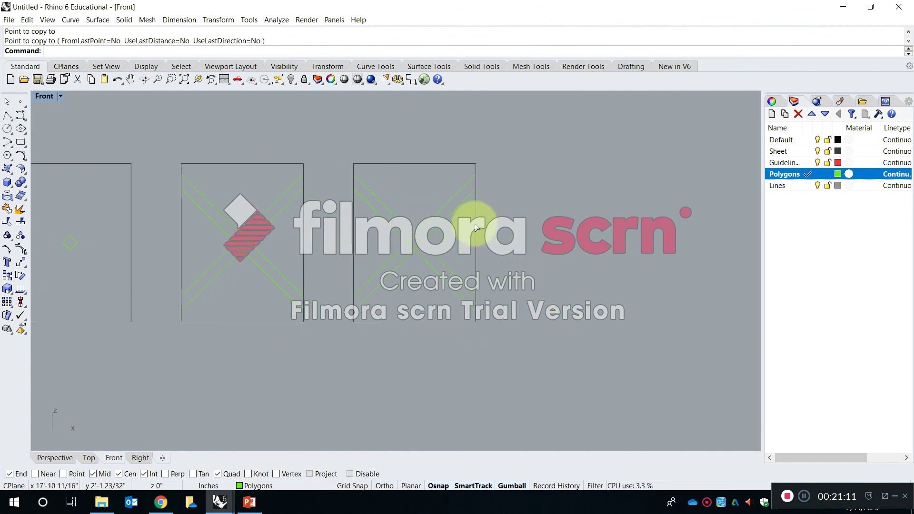
scroll(419, 200, "up", 4)
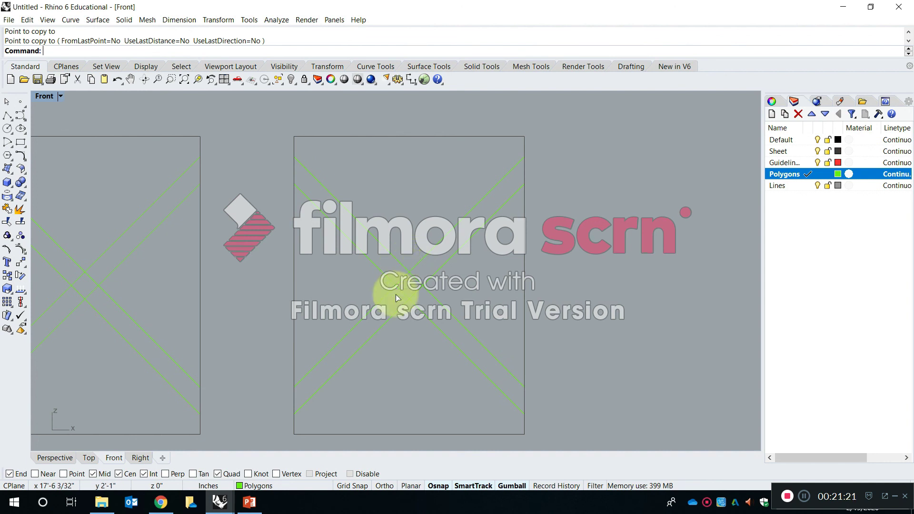
key("Escape")
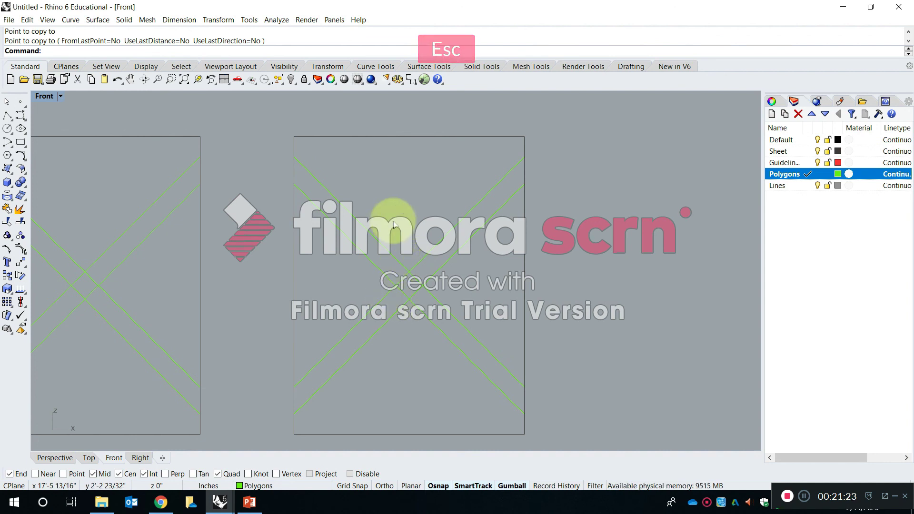
type("co")
key("Escape")
type("co")
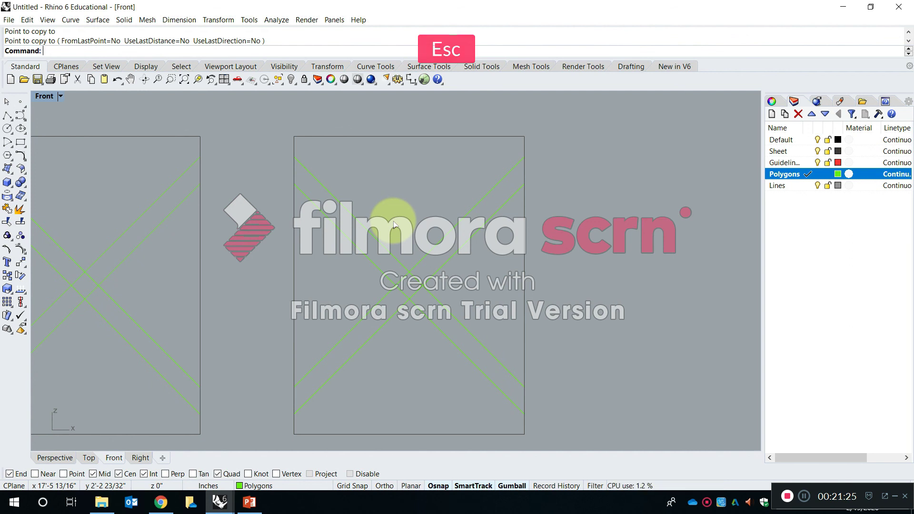
type("py")
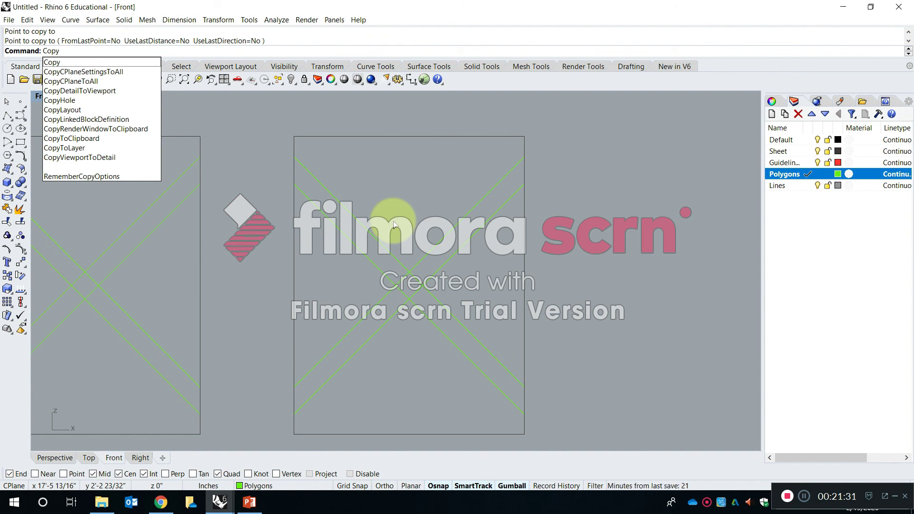
key("Return")
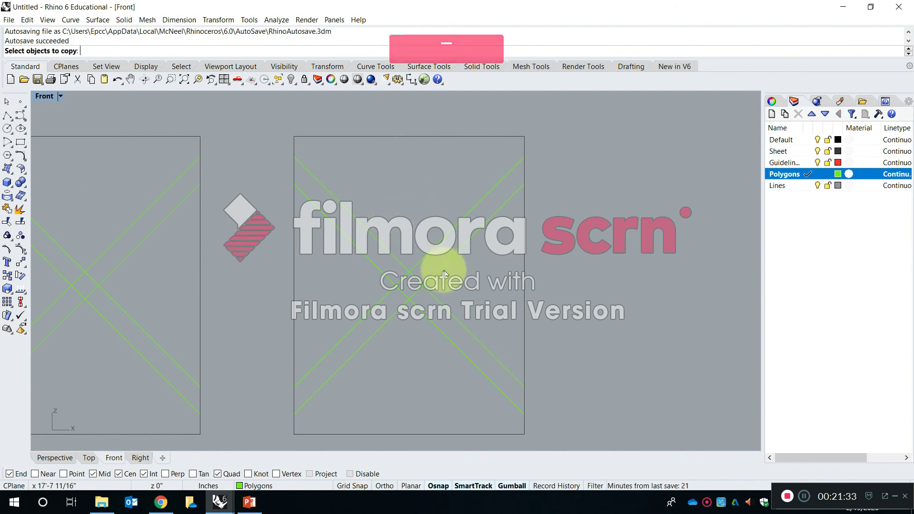
left_click(424, 258)
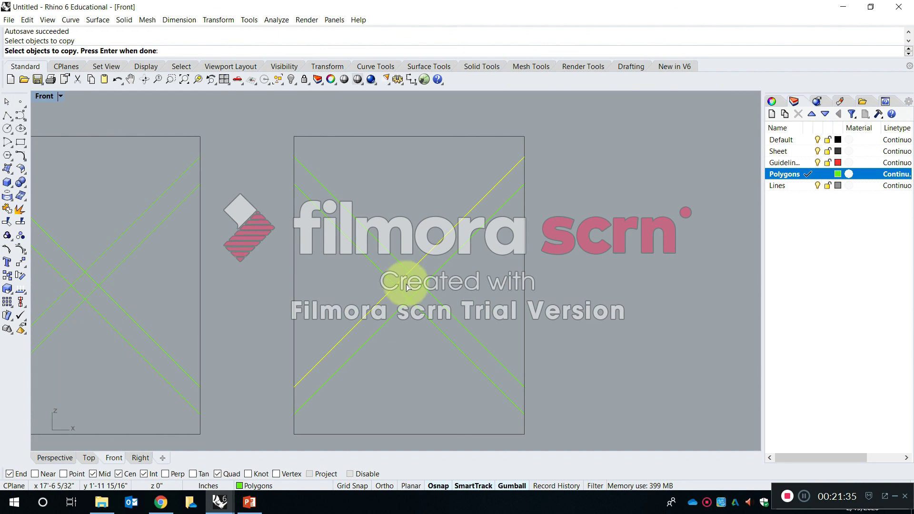
scroll(438, 245, "up", 2)
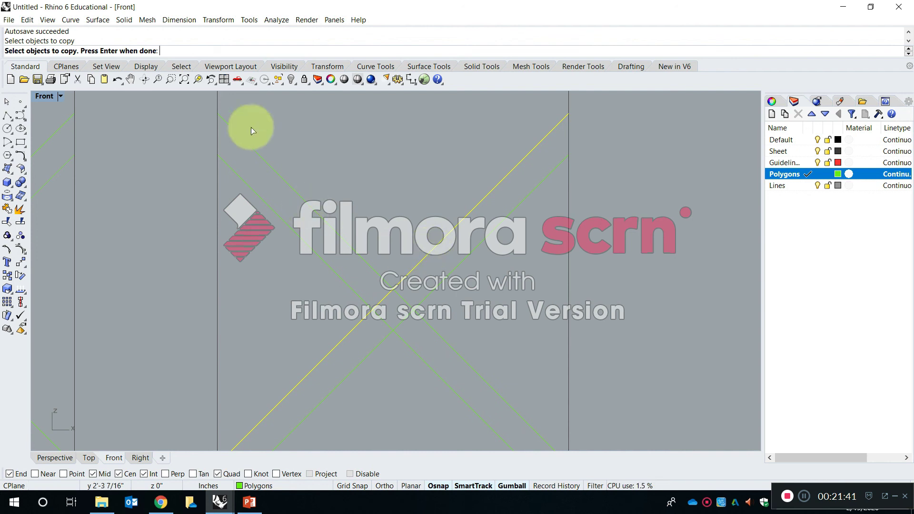
scroll(422, 269, "up", 2)
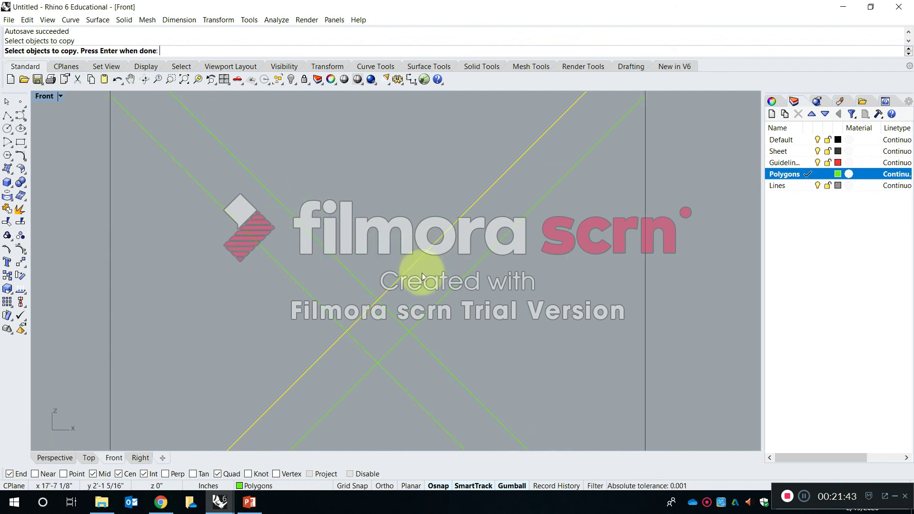
key("Return")
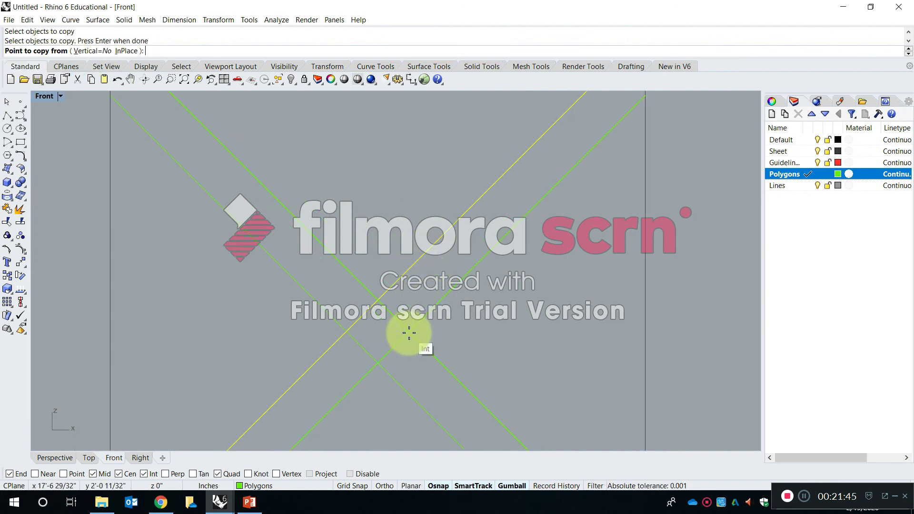
left_click(408, 331)
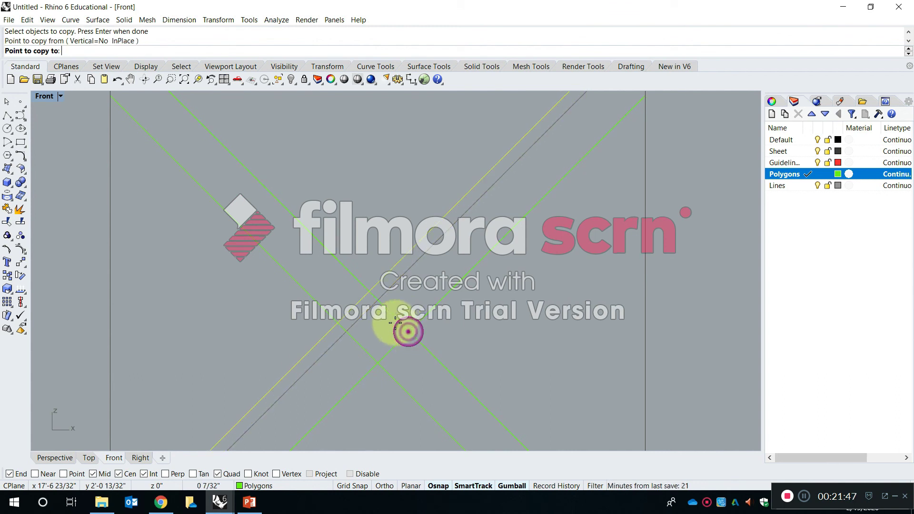
left_click(381, 301)
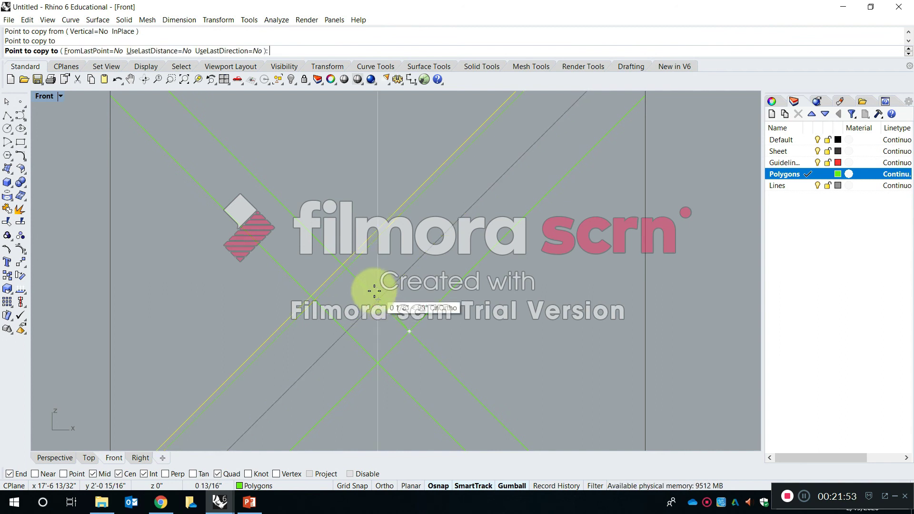
Place further copies of the rising diagonal at successive intersections up to the sheet's upper-left corner and finish the Copy command.
left_click(349, 268)
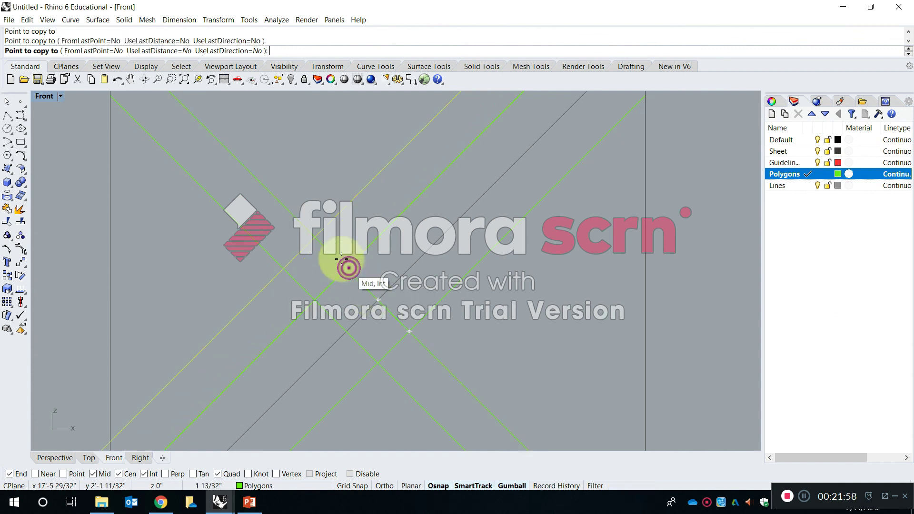
left_click(317, 234)
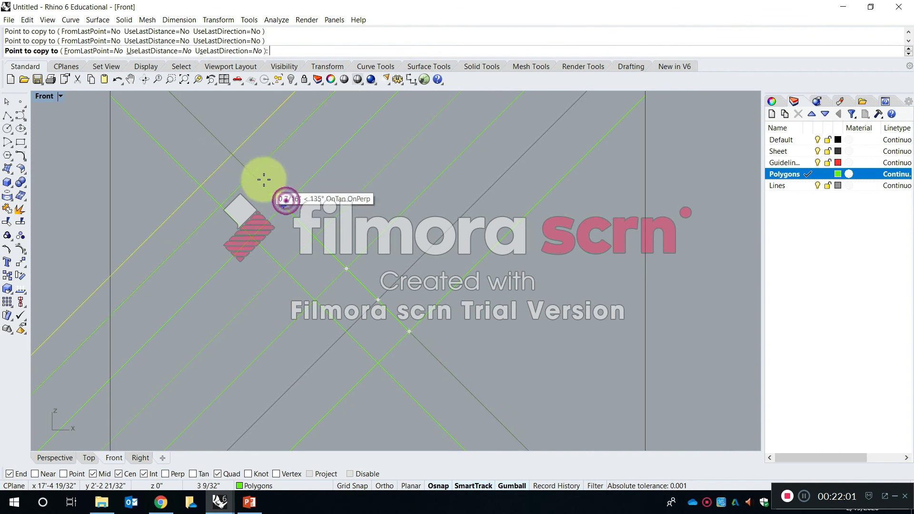
left_click(219, 142)
right_click_drag(220, 141, 350, 324)
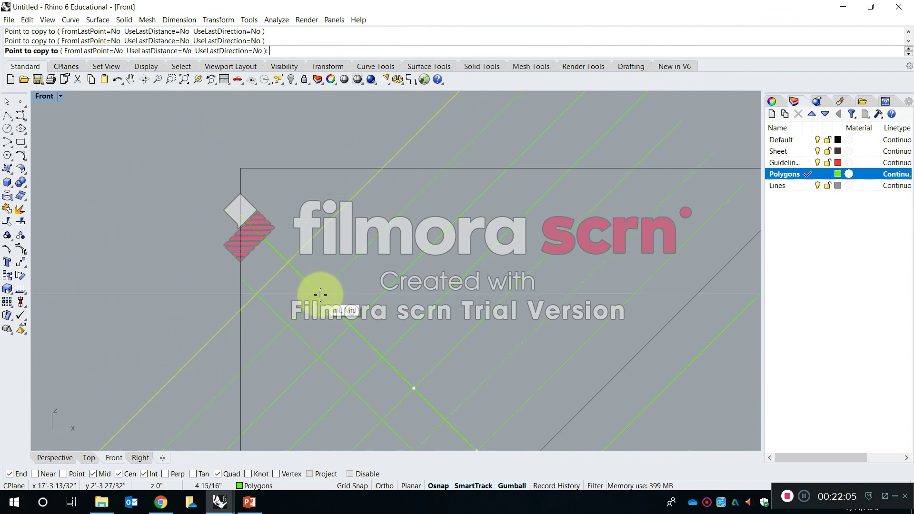
left_click(288, 262)
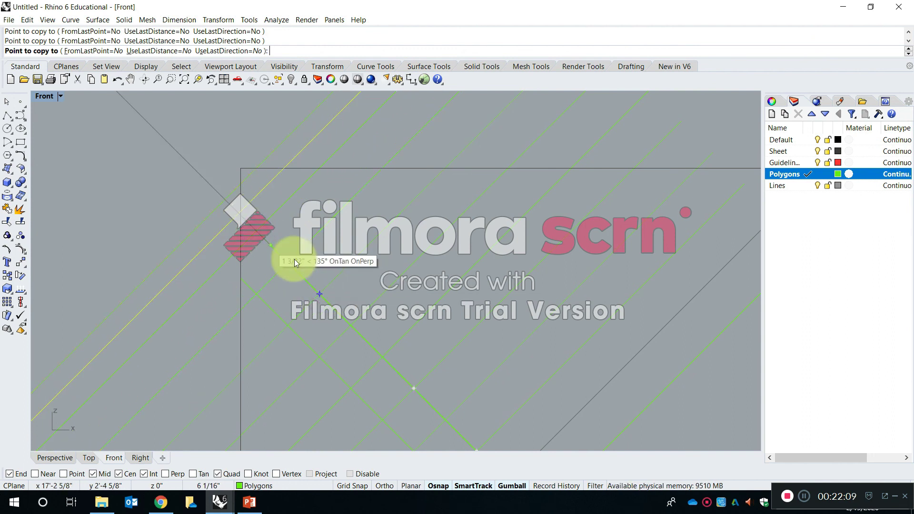
scroll(326, 233, "down", 3)
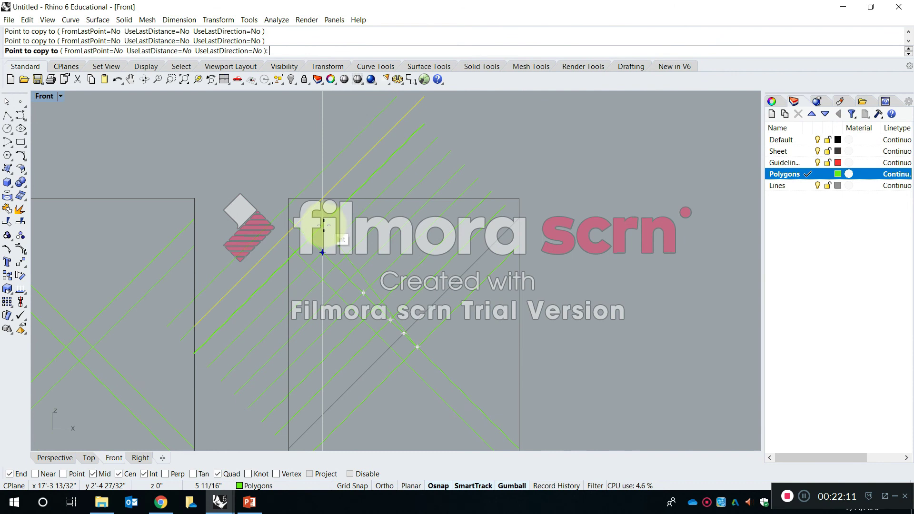
key("Return")
Trim the copied diagonals' ends above the rightmost sheet's upper edge, using the sheet outline as the cutting object.
scroll(339, 200, "down", 5)
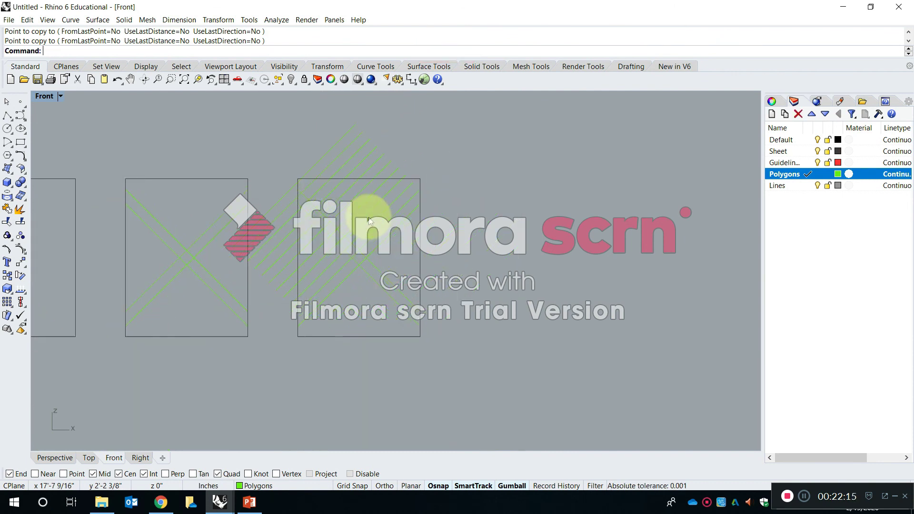
scroll(353, 212, "up", 4)
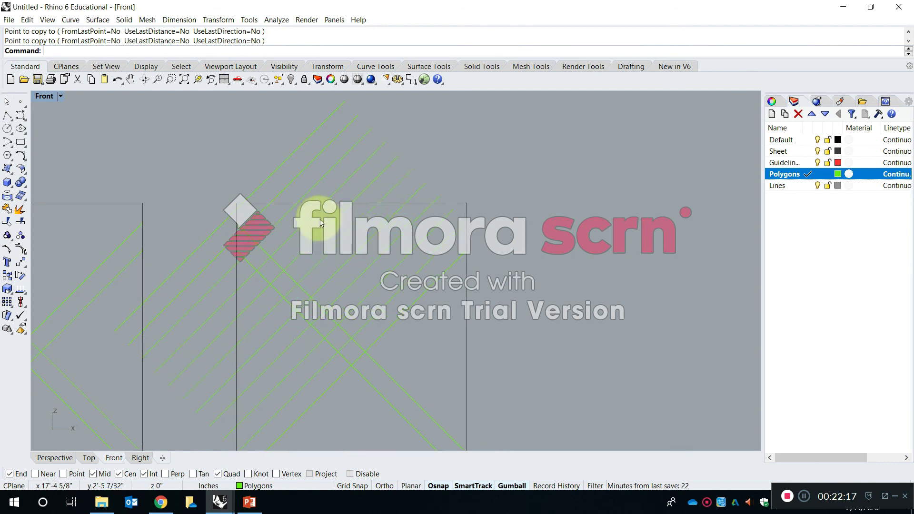
right_click_drag(376, 181, 373, 180)
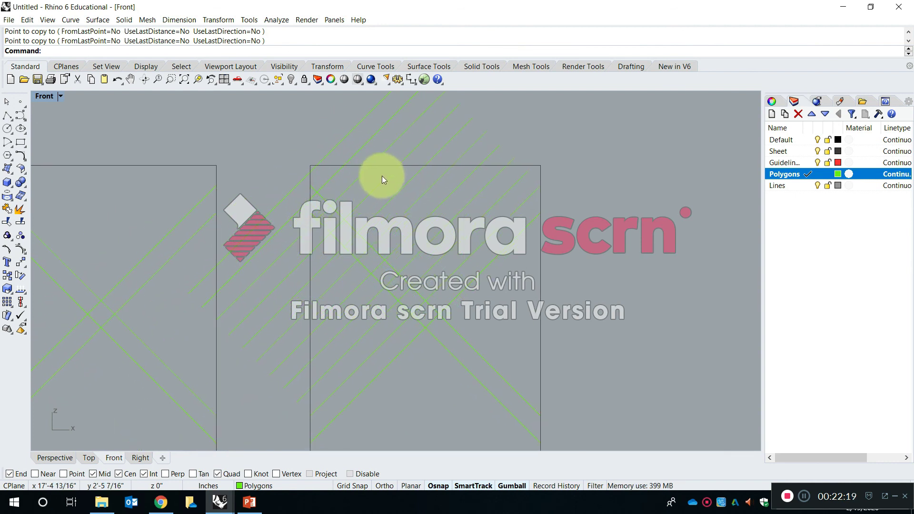
key("Escape")
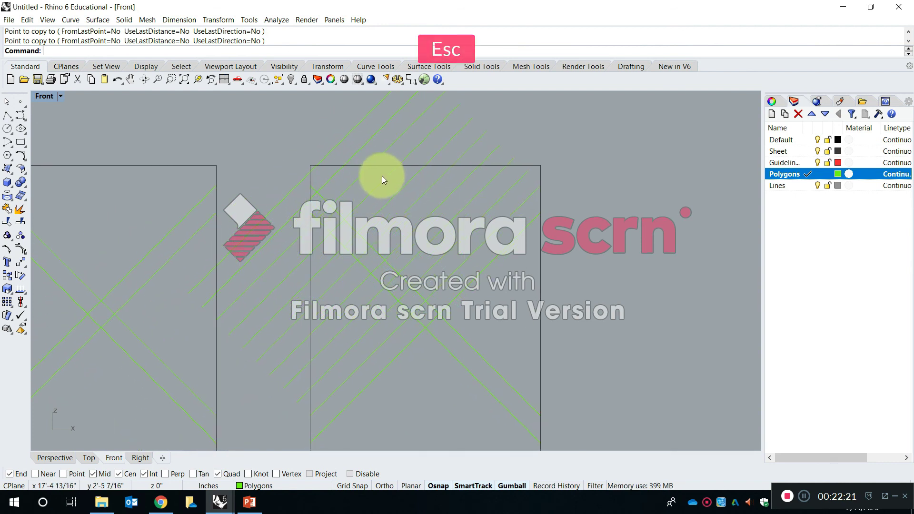
type("Trim")
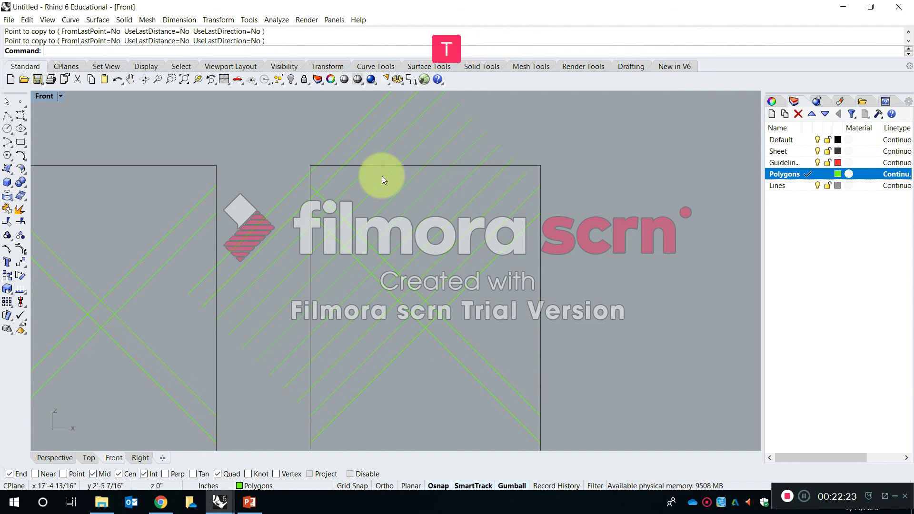
key("Return")
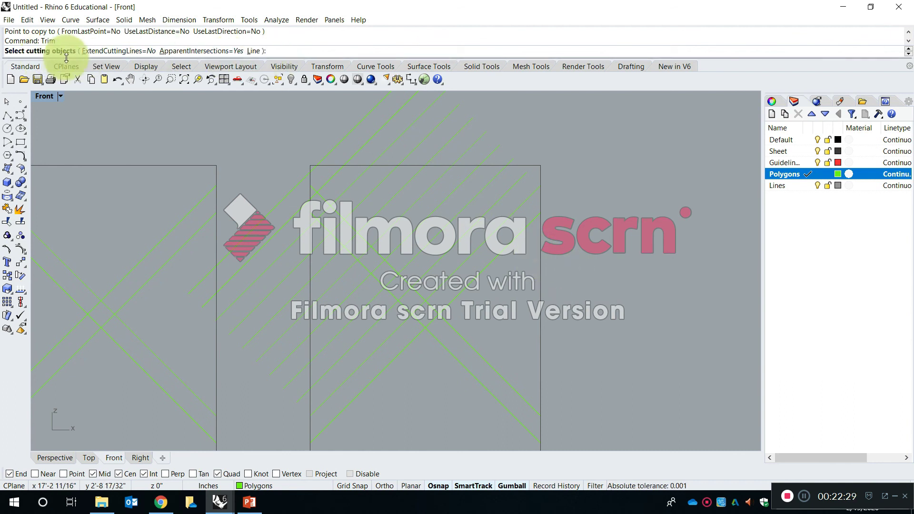
mouse_move(551, 315)
right_mouse_down()
mouse_move(552, 302)
mouse_move(551, 316)
right_mouse_up()
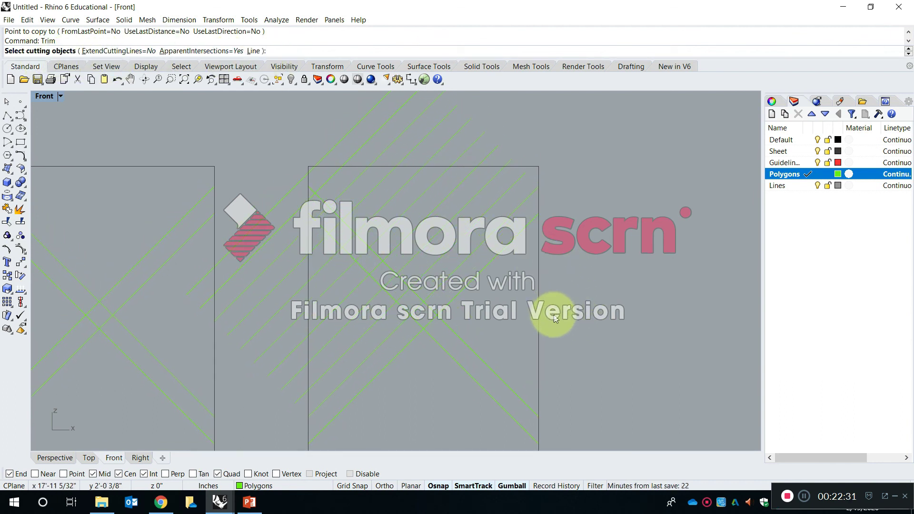
left_click(541, 260)
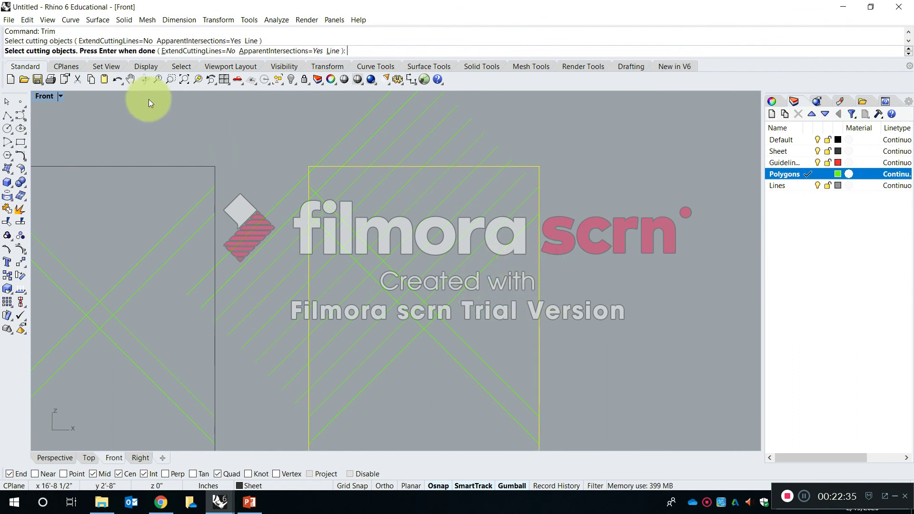
key("Return")
right_click_drag(485, 133, 483, 206)
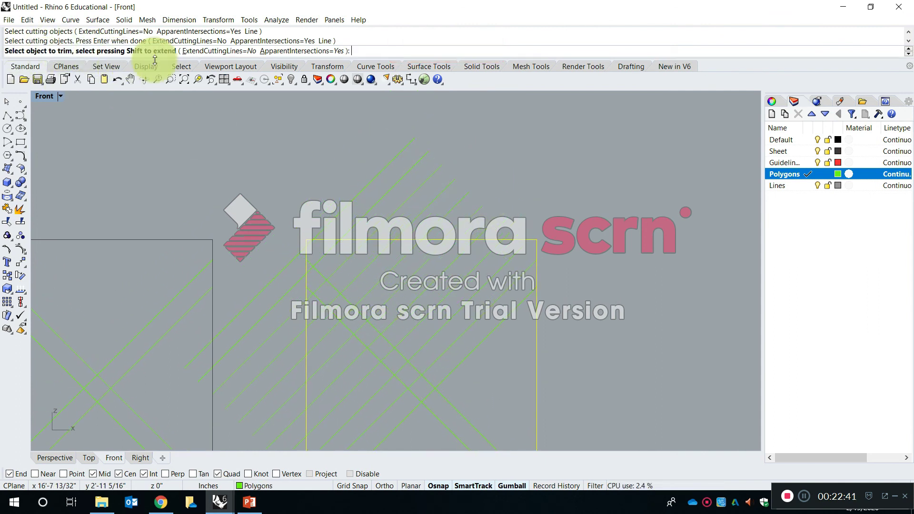
left_click(382, 169)
left_click(398, 181)
left_click(413, 189)
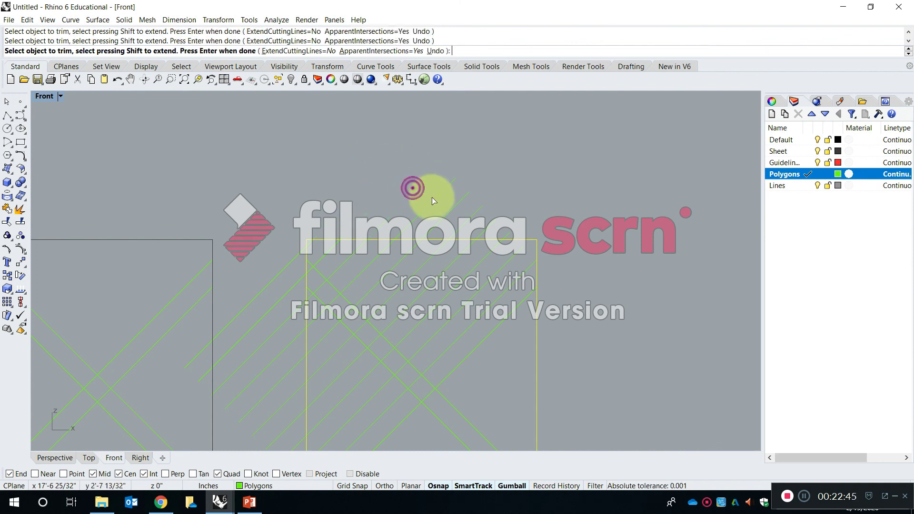
left_click(457, 204)
left_click(471, 222)
left_click(473, 212)
left_click(490, 221)
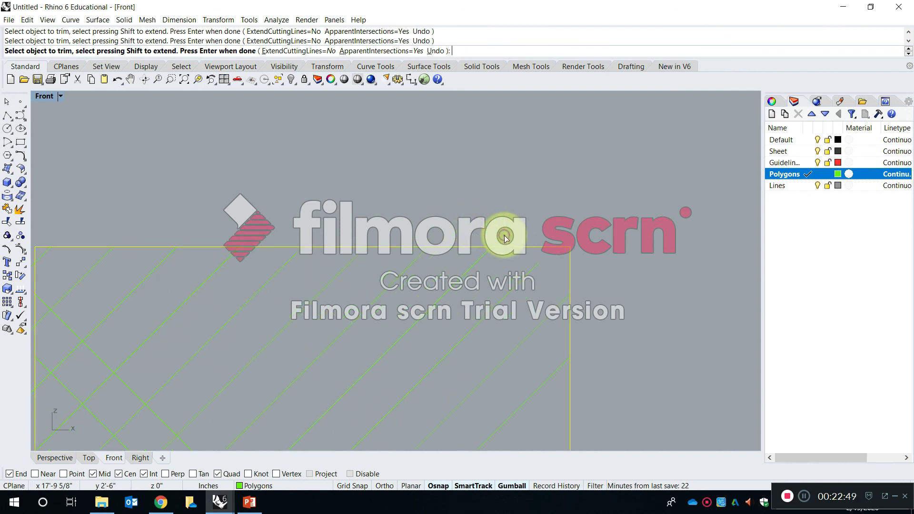
Trim all diagonal ends protruding past the rightmost sheet's left edge with a crossing selection and finish the Trim command.
scroll(495, 206, "down", 5)
scroll(435, 229, "up", 5)
right_click_drag(413, 196, 396, 151)
left_click_drag(387, 108, 371, 166)
left_click_drag(361, 215, 347, 303)
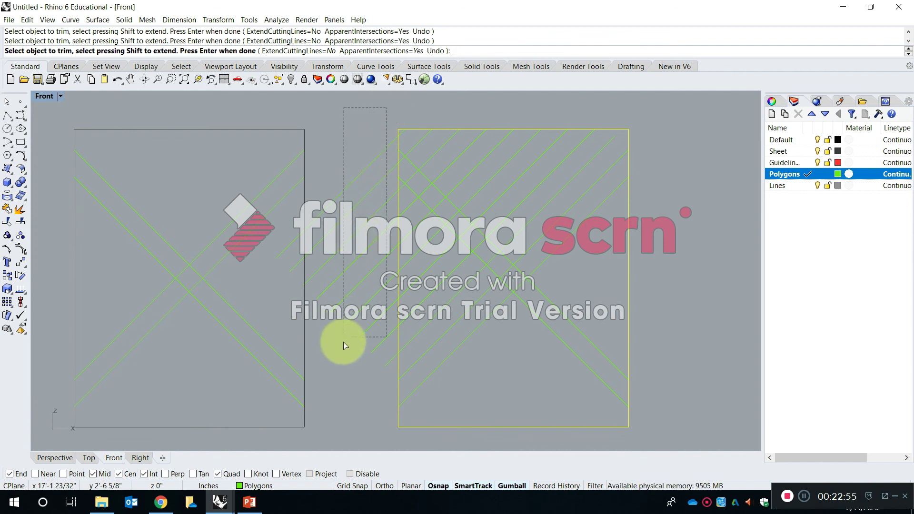
left_click_drag(336, 384, 335, 393)
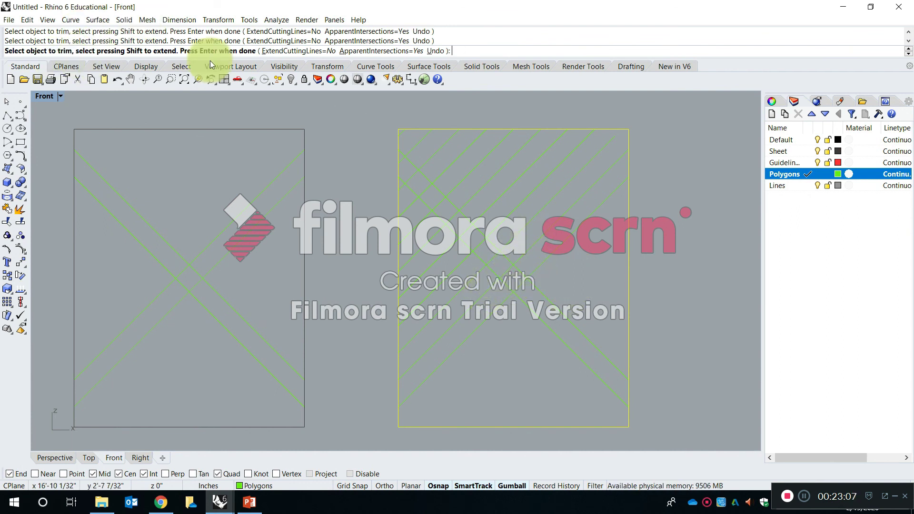
key("Return")
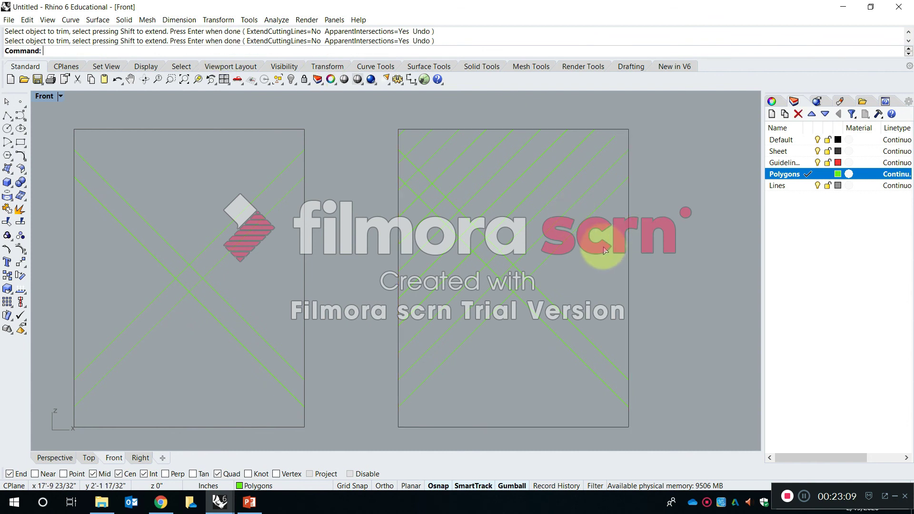
On the rightmost sheet, copy the lower rising diagonal one square width toward the lower right, snapping between the central square's corner intersections.
key("Escape")
type("O")
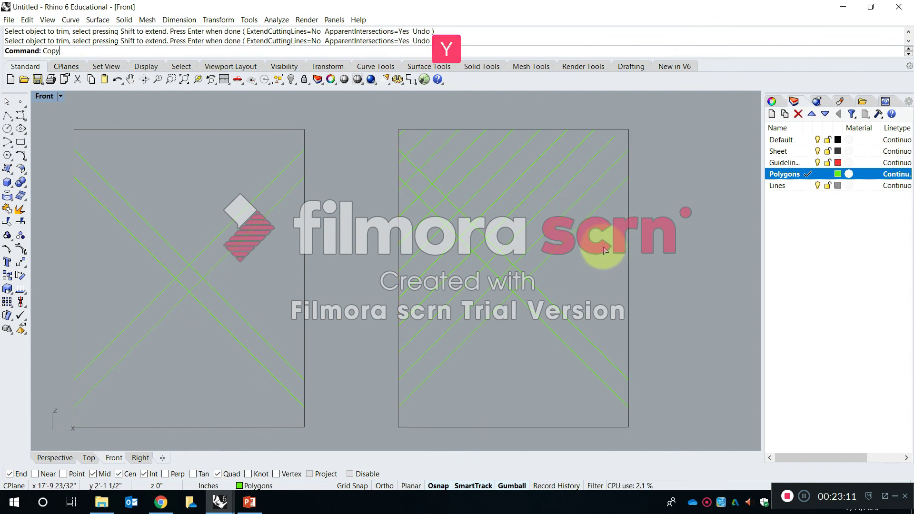
type("py")
scroll(571, 257, "up", 3)
key("space")
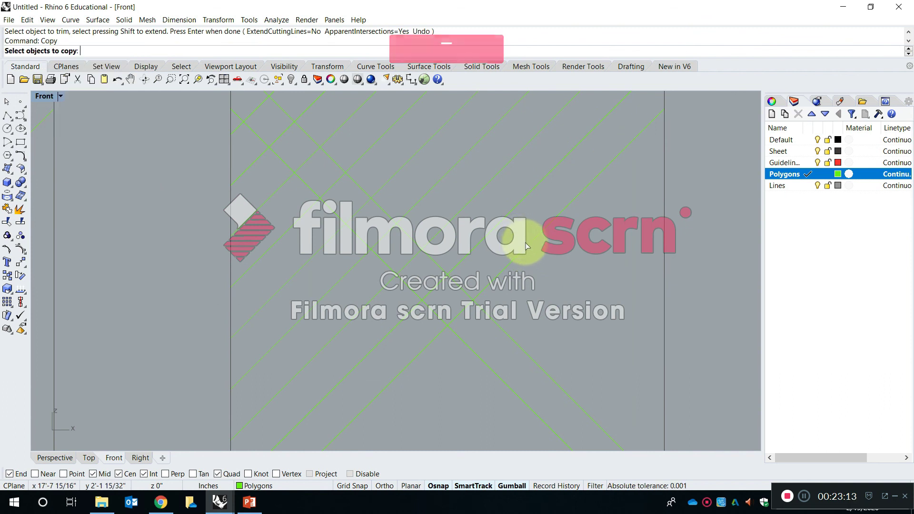
left_click(526, 245)
key("space")
right_click_drag(490, 279, 454, 235)
left_click(412, 231)
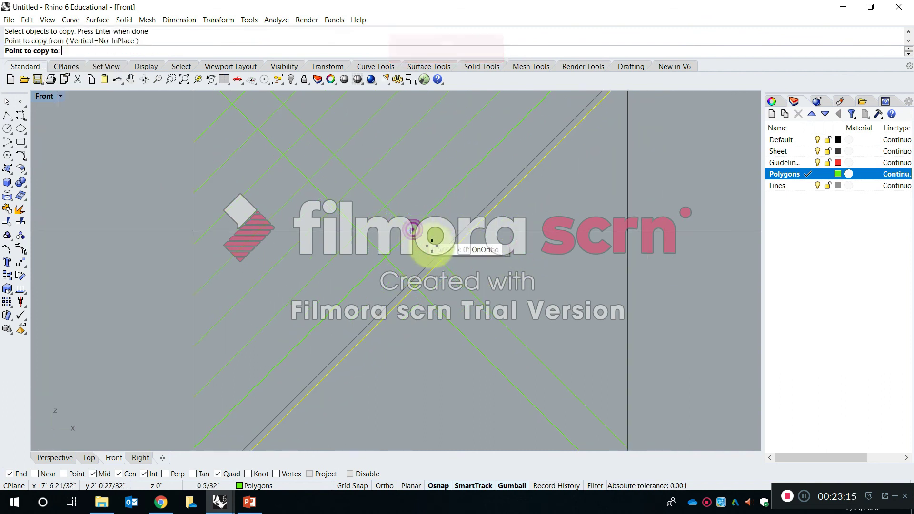
left_click(434, 255)
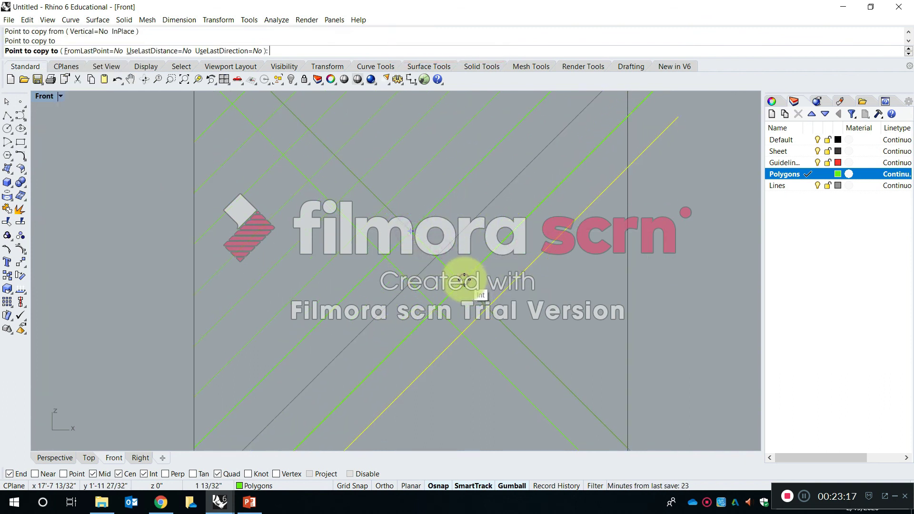
Place further copies of the lower rising diagonal at successive intersections toward the rightmost sheet's lower-right corner and finish the Copy command.
left_click(464, 280)
left_click(489, 306)
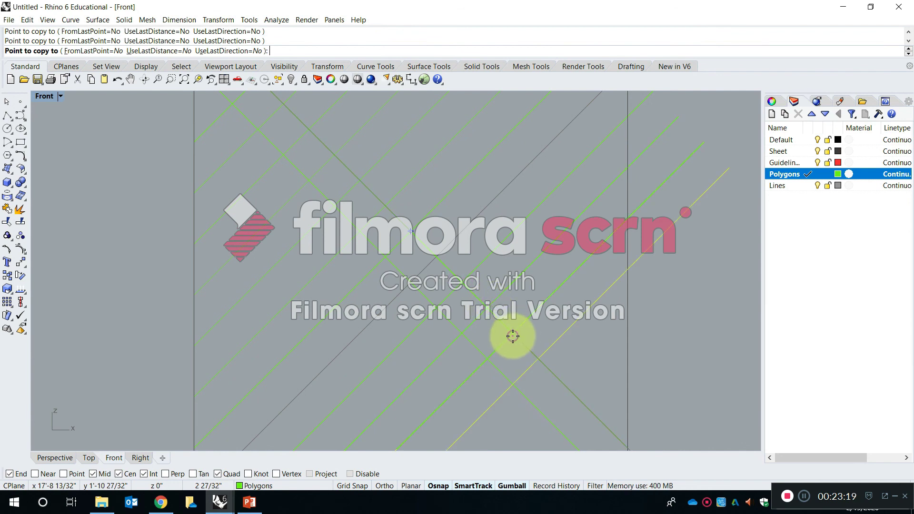
left_click(513, 335)
left_click(540, 360)
right_click_drag(581, 356, 523, 201)
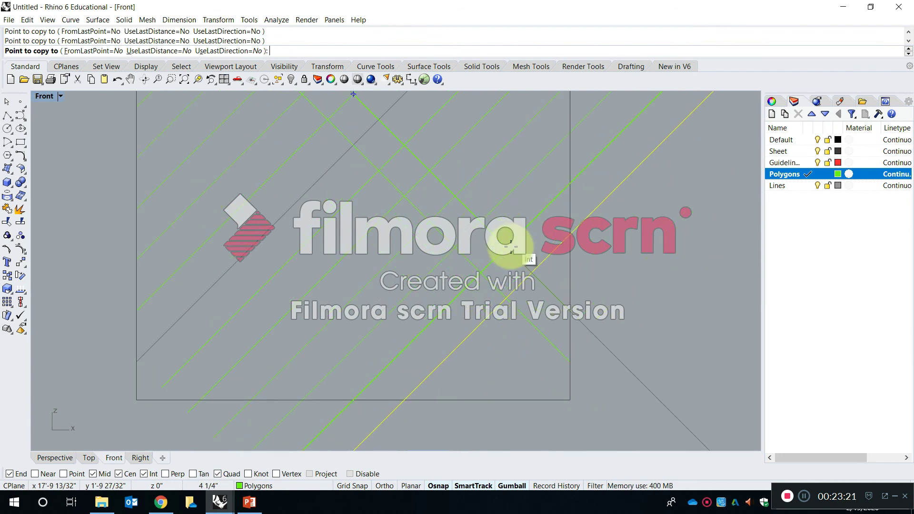
left_click(532, 272)
scroll(550, 292, "up", 4)
left_click(562, 299)
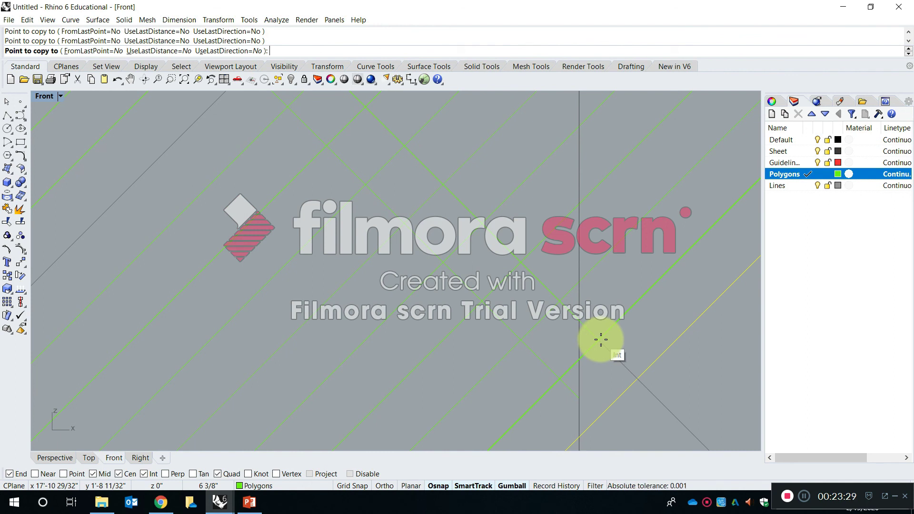
left_click(601, 339)
scroll(576, 276, "down", 6)
right_click_drag(573, 272, 552, 233)
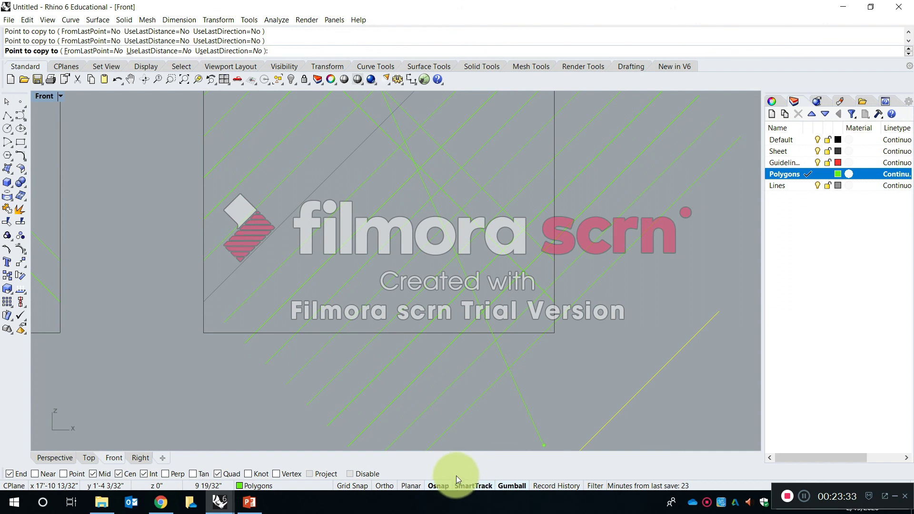
scroll(521, 331, "down", 1)
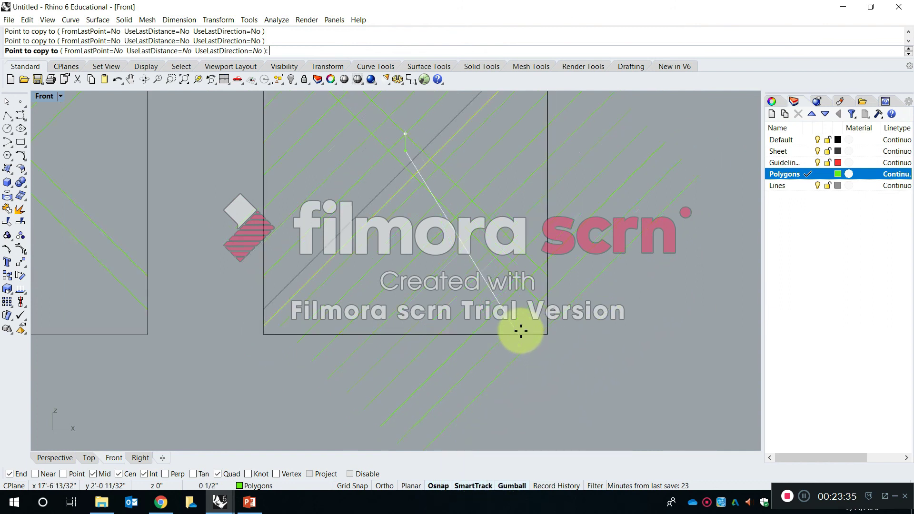
scroll(520, 331, "down", 6)
right_click(487, 276)
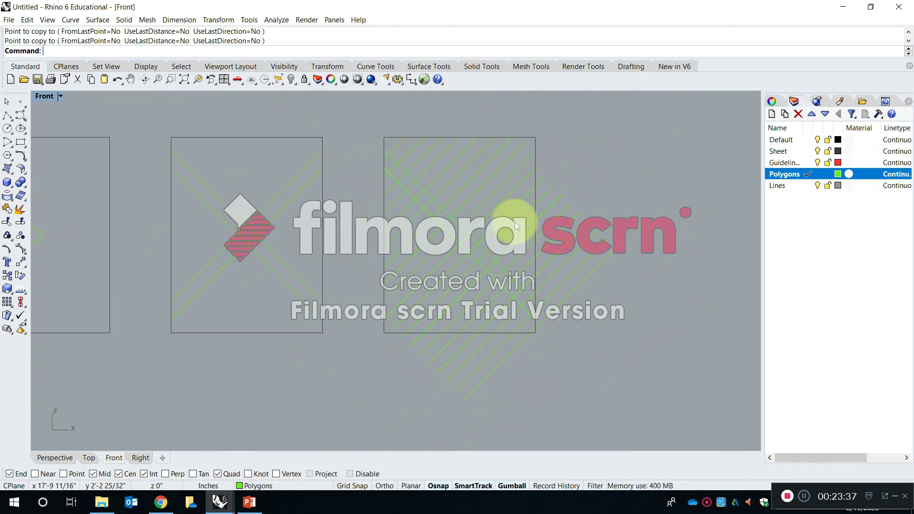
Trim the diagonal ends protruding past the rightmost sheet's right and lower edges, using the sheet outline as the cutting object.
key("Escape")
type("Trim")
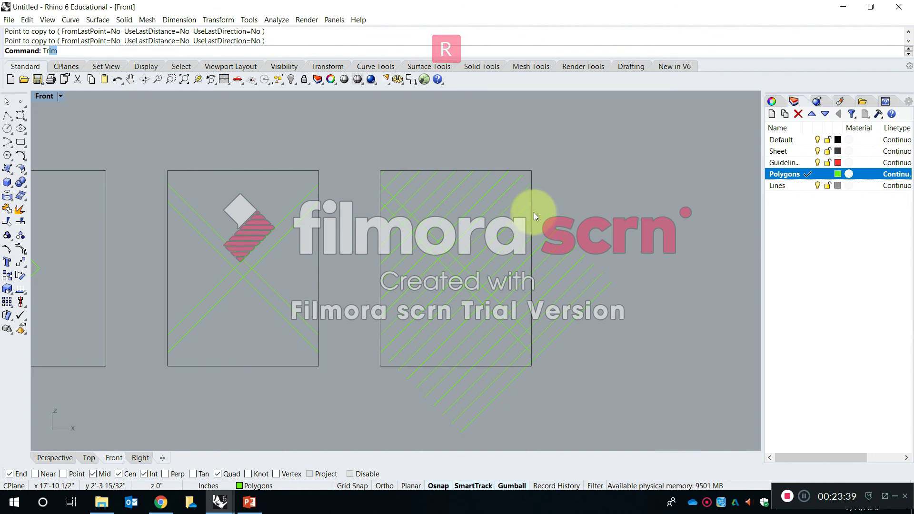
key("Return")
left_click(531, 165)
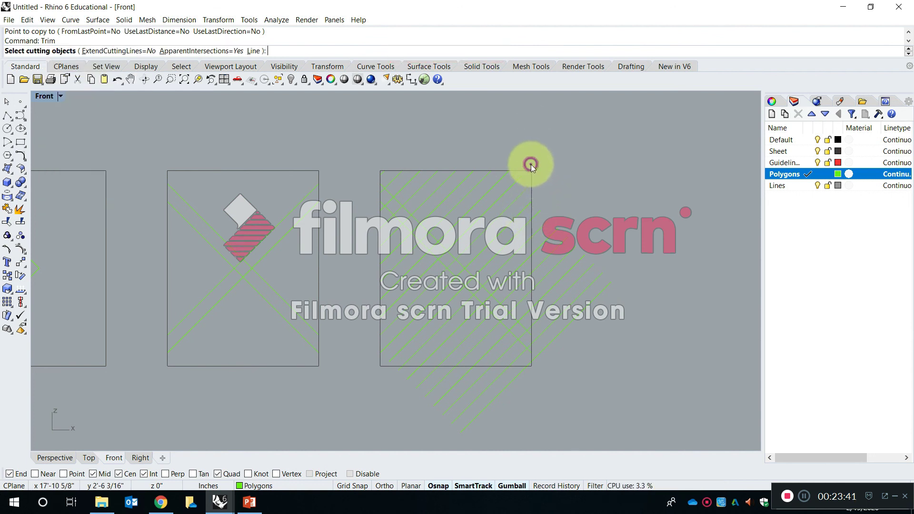
left_click(532, 170)
key("Return")
left_click_drag(621, 391, 536, 189)
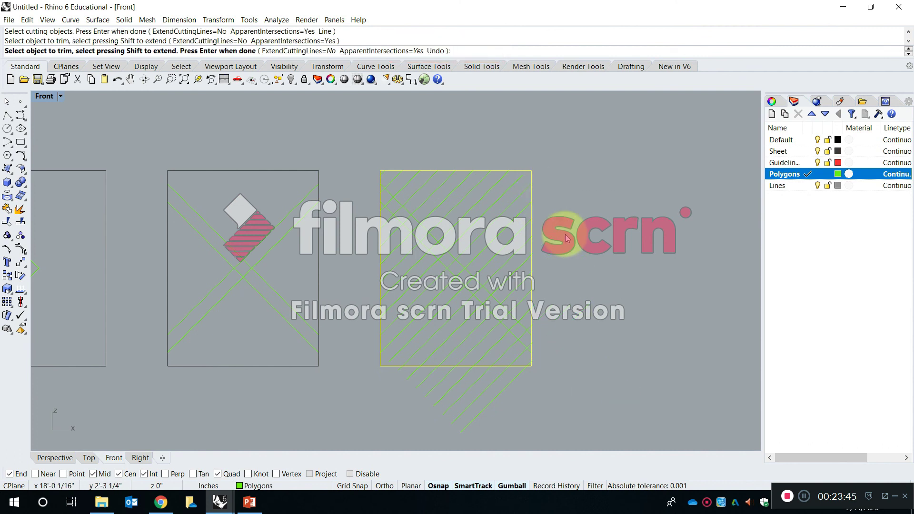
left_click_drag(381, 370, 381, 370)
key("Return")
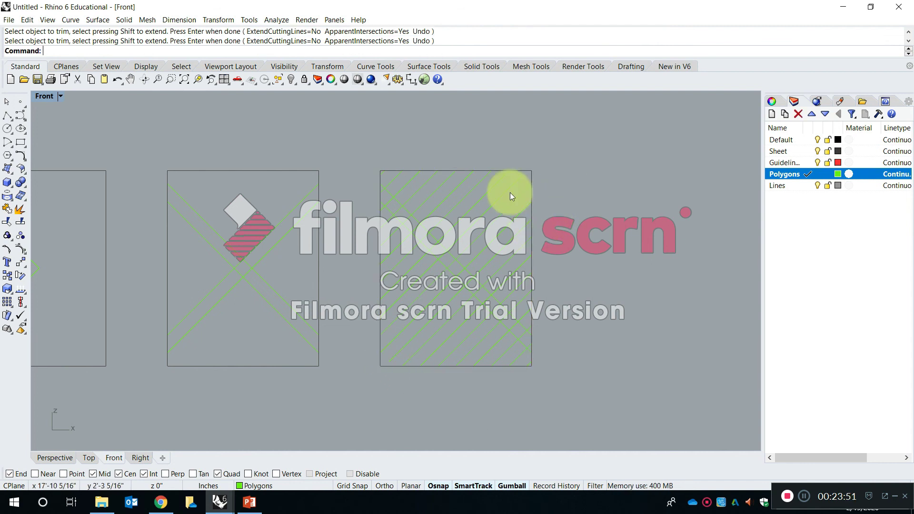
Extend the short diagonal near the rightmost sheet's upper-right corner to the sheet outline as boundary.
scroll(510, 192, "up", 6)
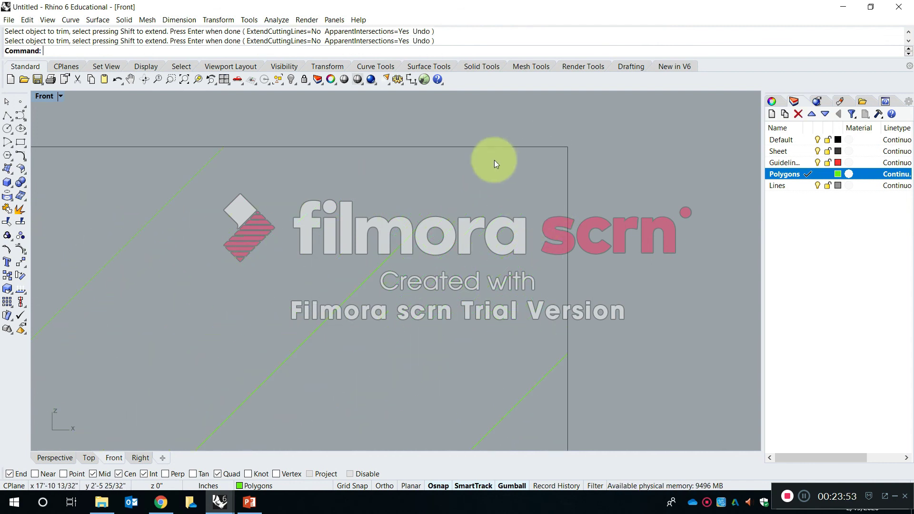
right_click_drag(450, 207, 438, 262)
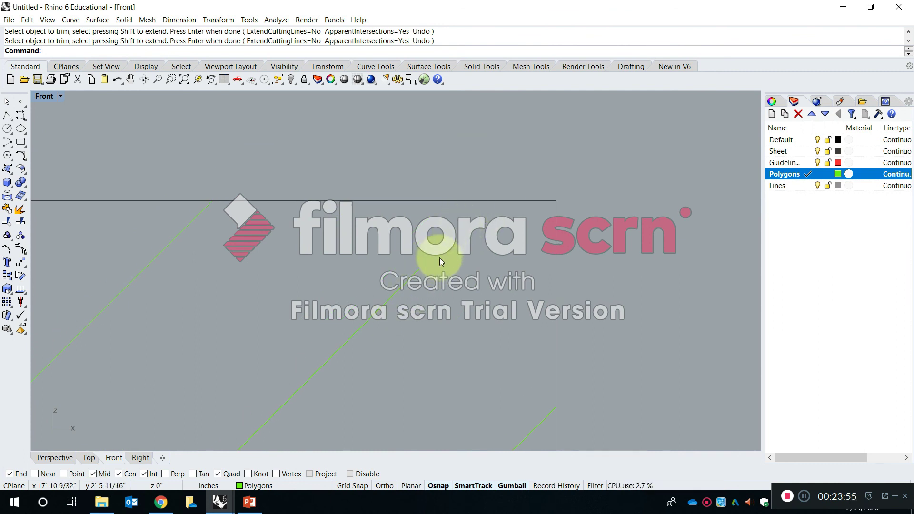
type("e")
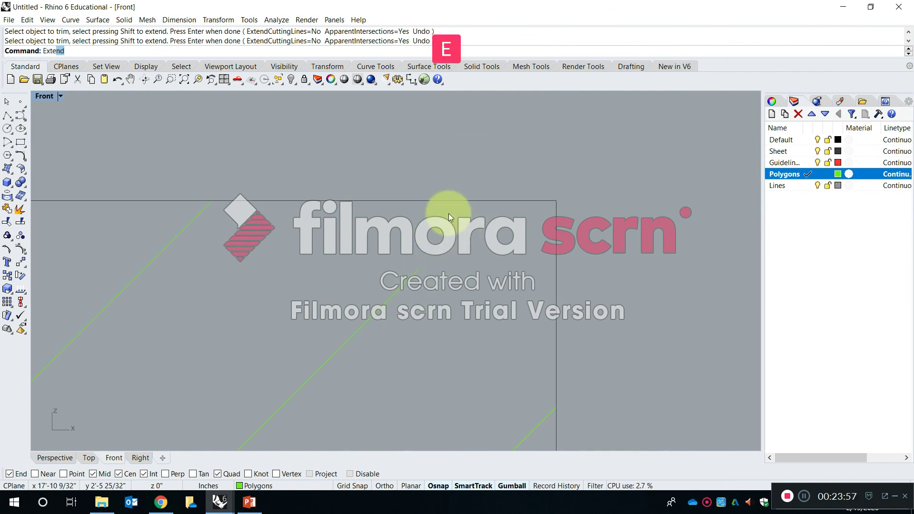
type("xte")
key("space")
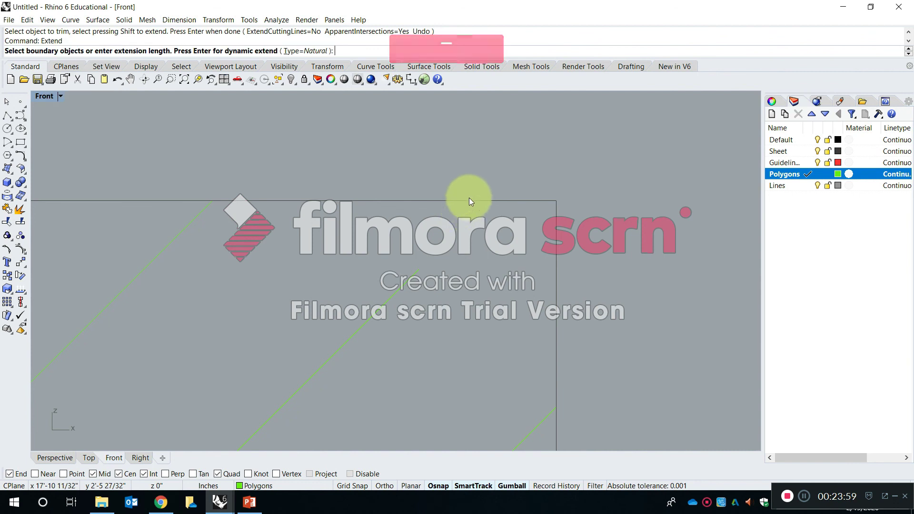
left_click(467, 201)
key("space")
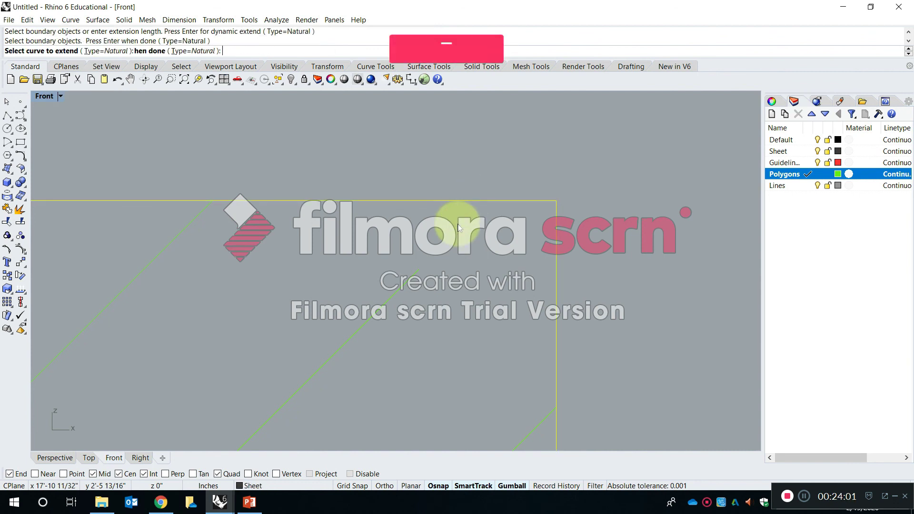
left_click(408, 273)
Extend the short diagonal near the same sheet's lower-left corner to the outline and finish the Extend command.
scroll(464, 204, "down", 3)
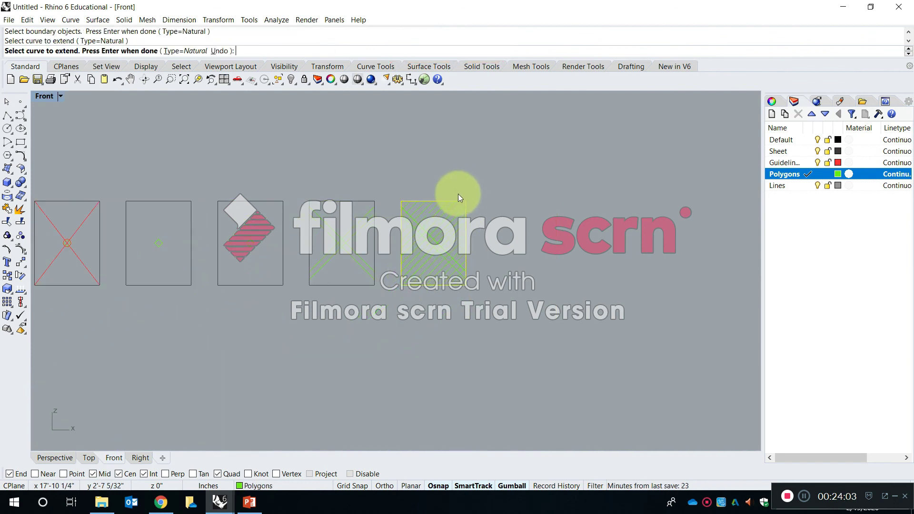
scroll(399, 284, "up", 5)
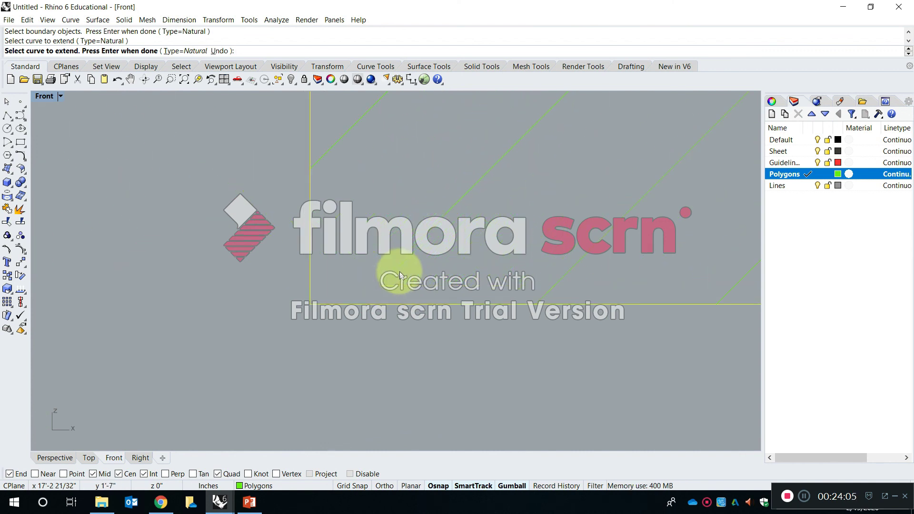
left_click(416, 247)
scroll(407, 239, "down", 5)
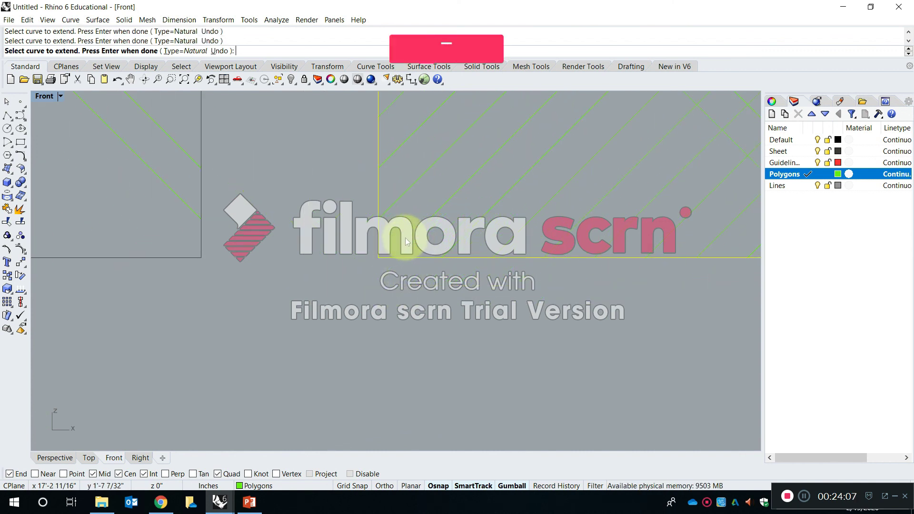
key("Return")
Try copying the upper falling diagonal on the rightmost sheet from one of its line intersections, and undo the copy.
scroll(414, 237, "up", 5)
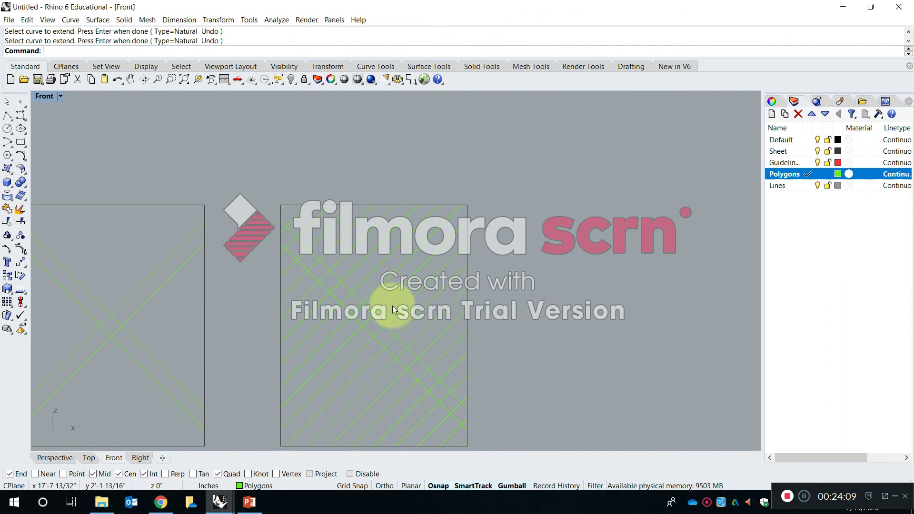
type("Copy")
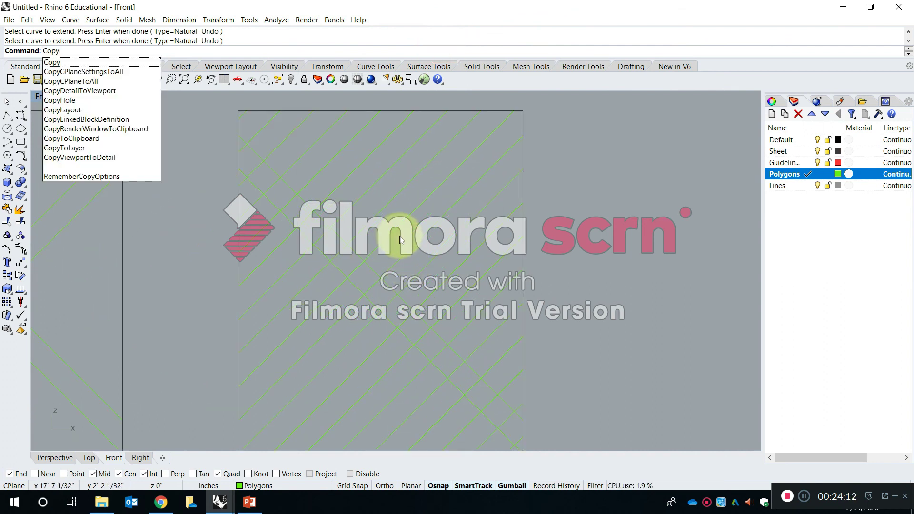
key("Return")
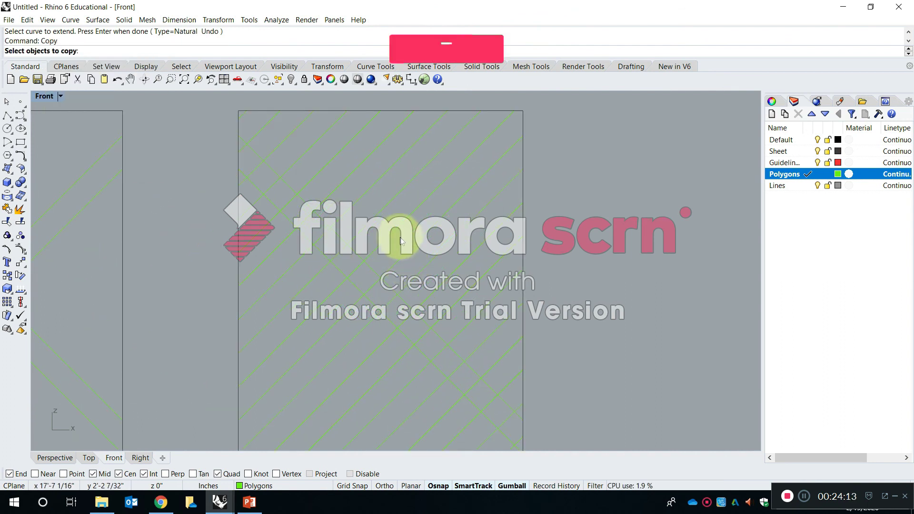
left_click(344, 240)
key("Return")
scroll(348, 248, "up", 5)
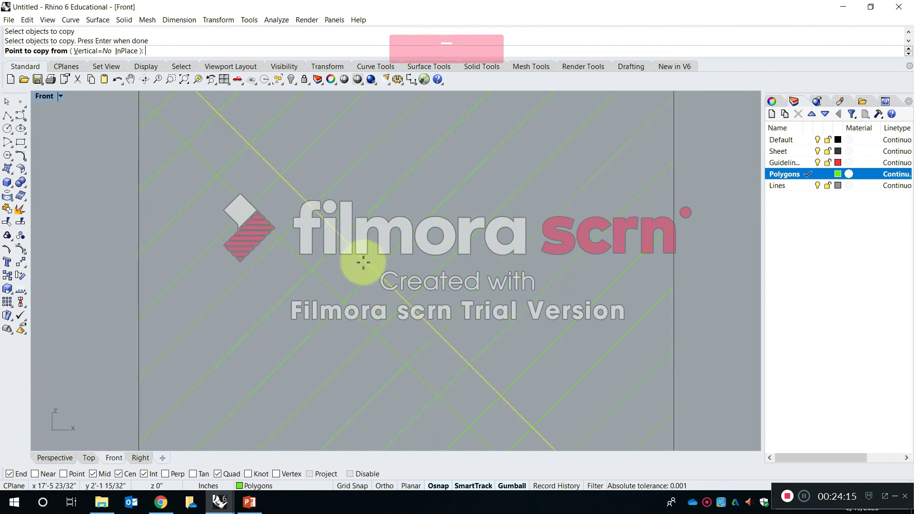
left_click(375, 270)
key("Escape")
key("Escape")
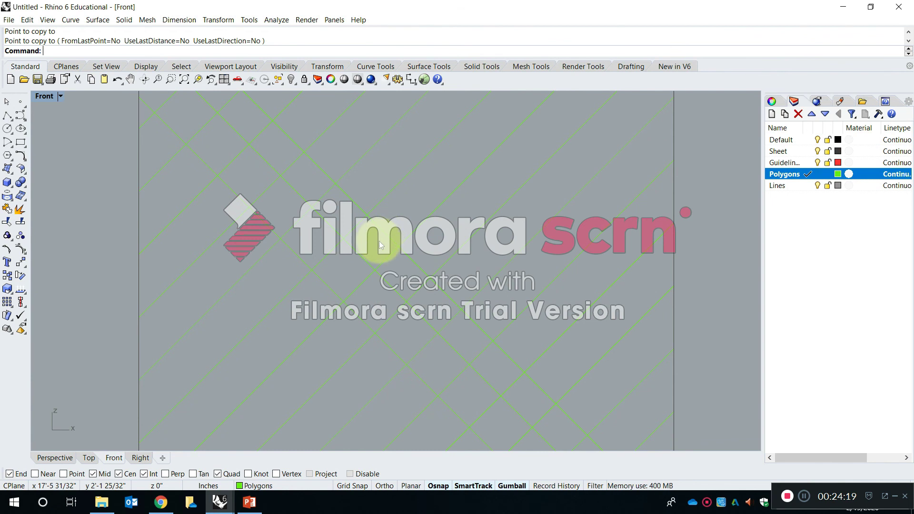
scroll(354, 232, "up", 2)
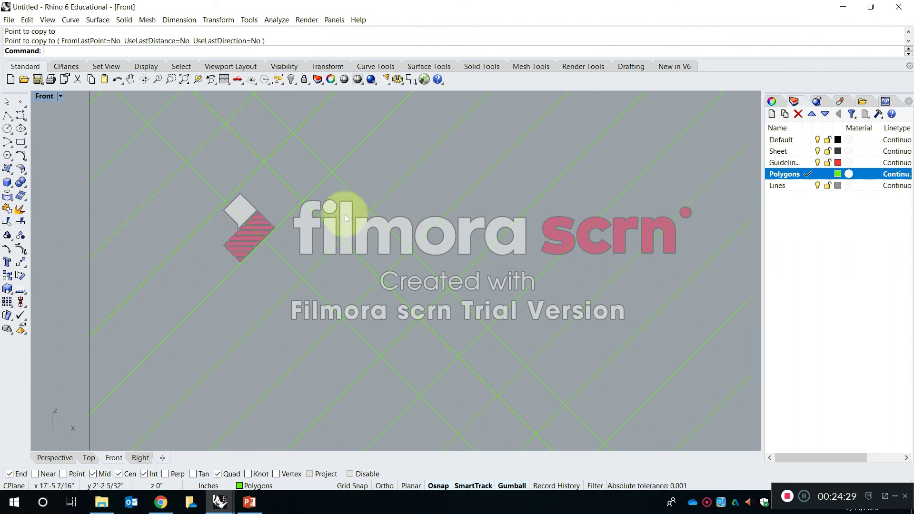
key("ctrl+z")
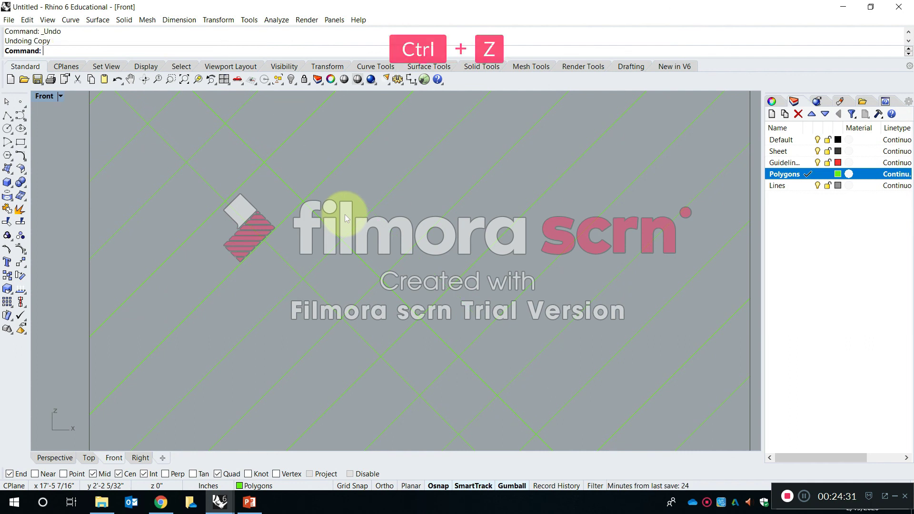
Copy the rightmost sheet's upper falling diagonal one square width toward the upper right, snapping between the central square's corner intersections.
key("Escape")
type("copy")
key("Return")
left_click(358, 253)
scroll(425, 264, "down", 3)
scroll(422, 267, "up", 2)
key("Return")
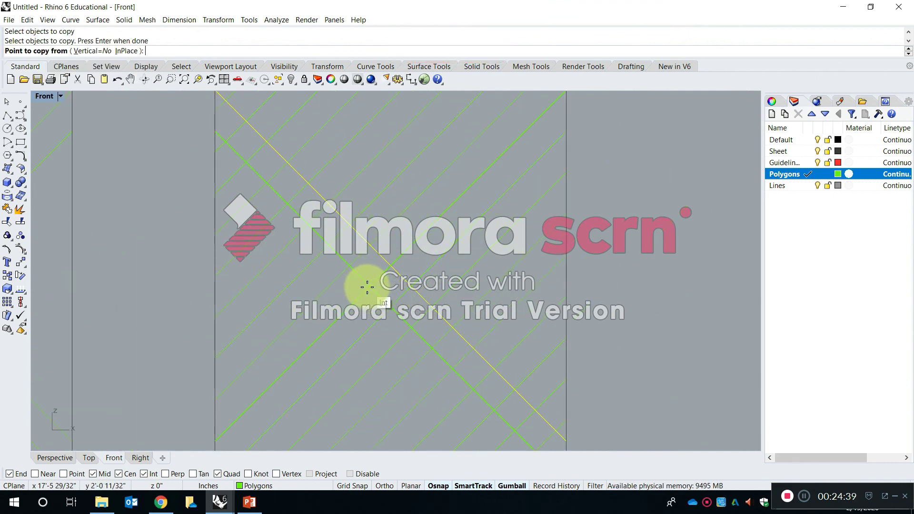
left_click(390, 265)
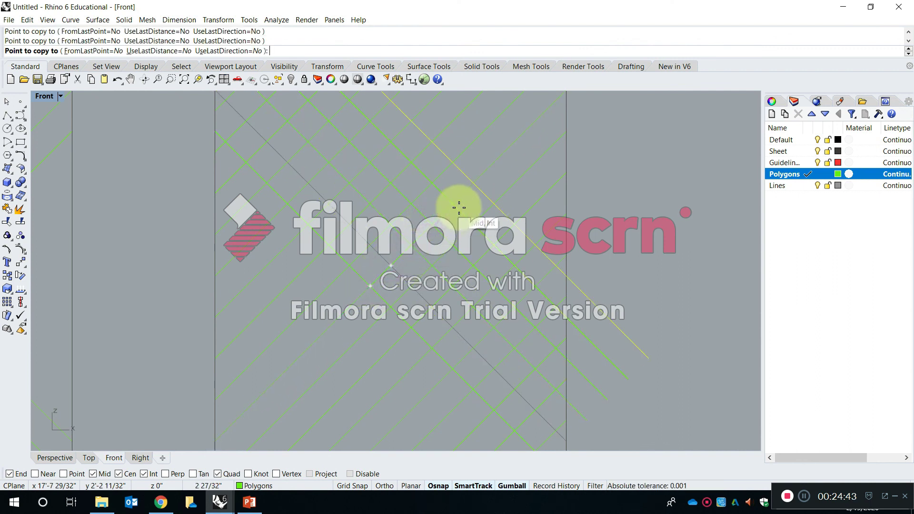
Place further copies of the rightmost sheet's upper falling diagonal at successive rising-diagonal intersections until its upper-right corner is covered, and finish the copy.
left_click(458, 208)
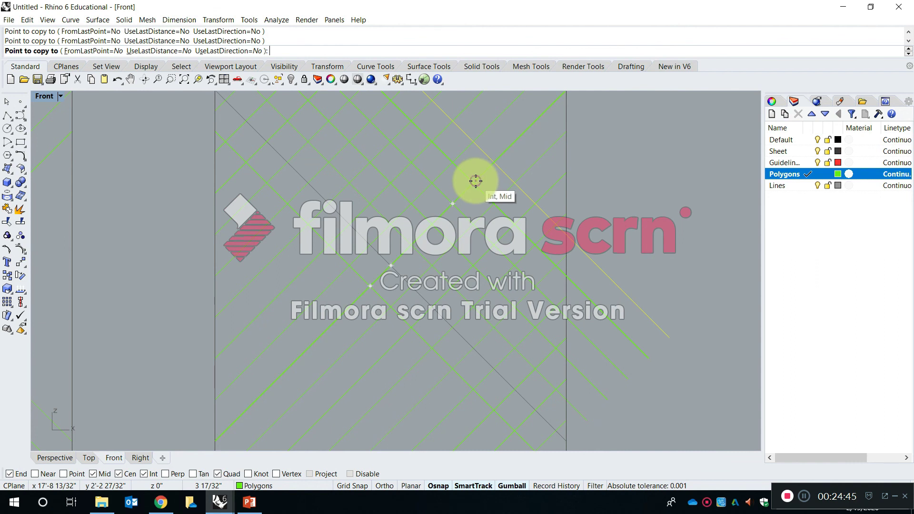
left_click(495, 157)
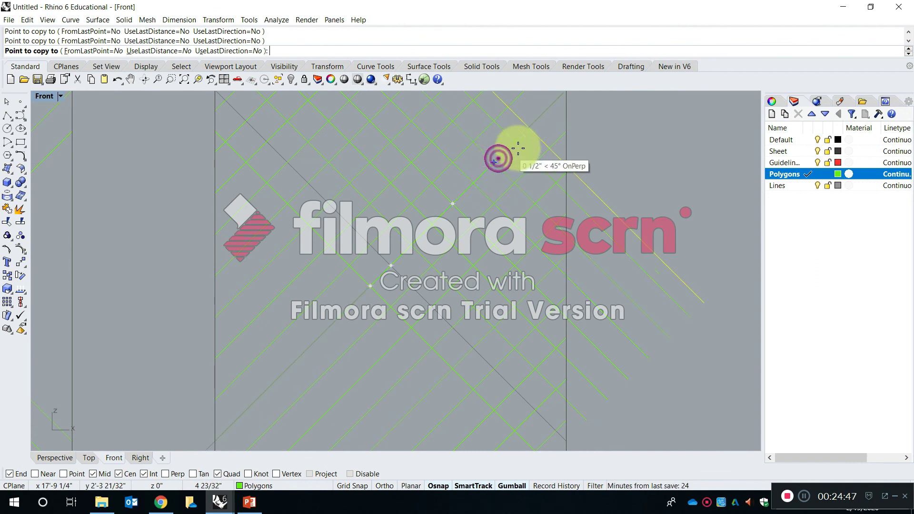
left_click(520, 140)
right_click_drag(520, 153, 445, 255)
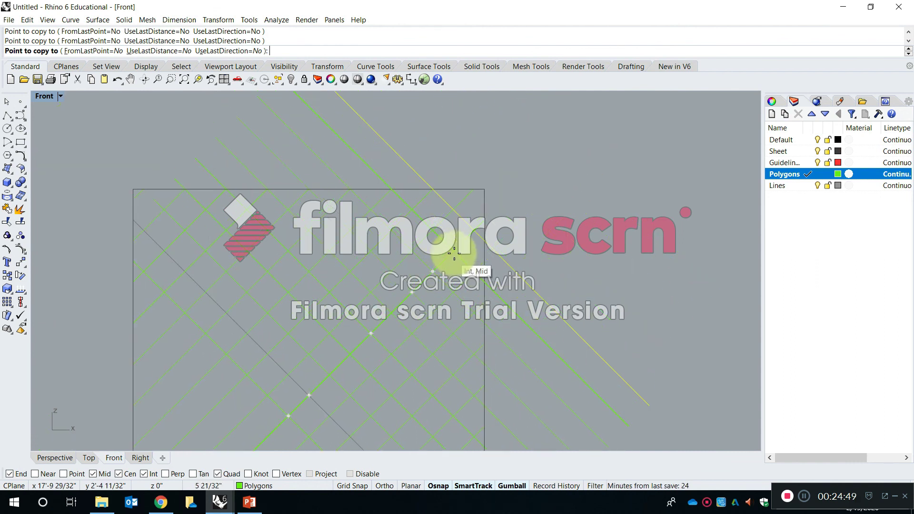
left_click(455, 251)
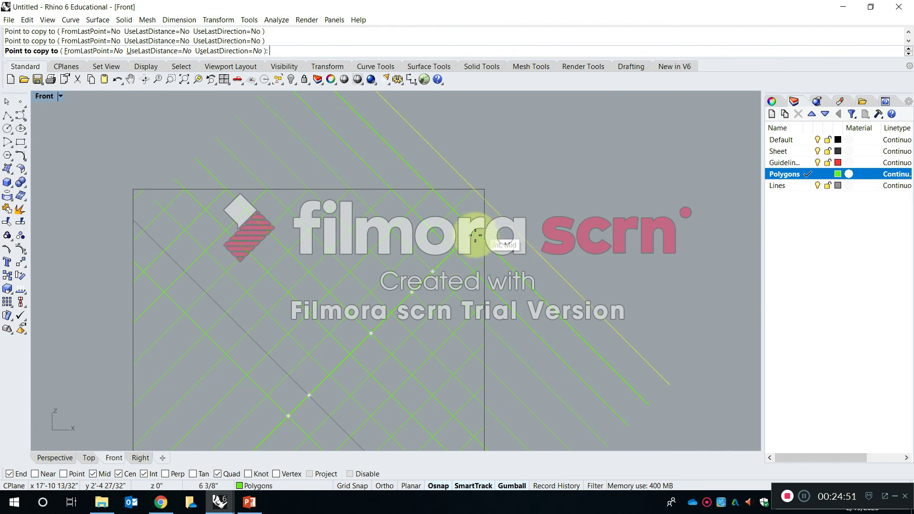
left_click(475, 228)
scroll(475, 228, "down", 8)
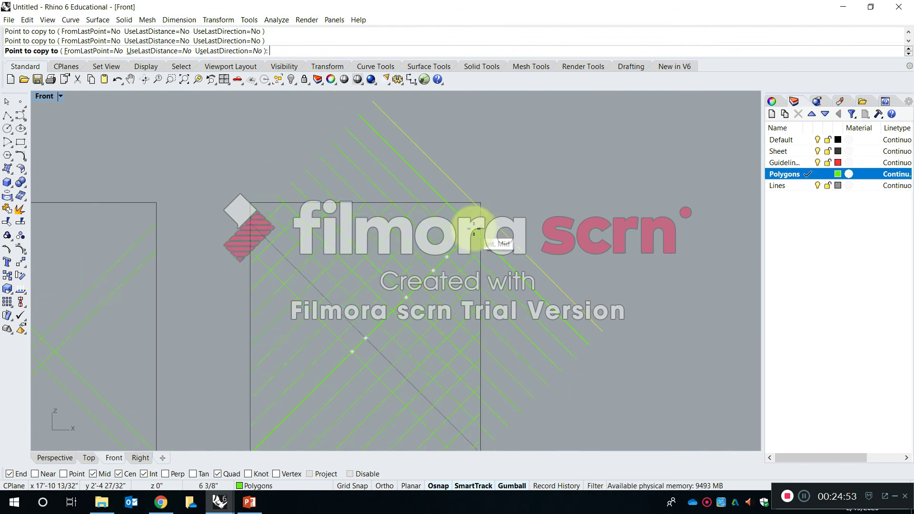
key("Return")
scroll(467, 229, "up", 6)
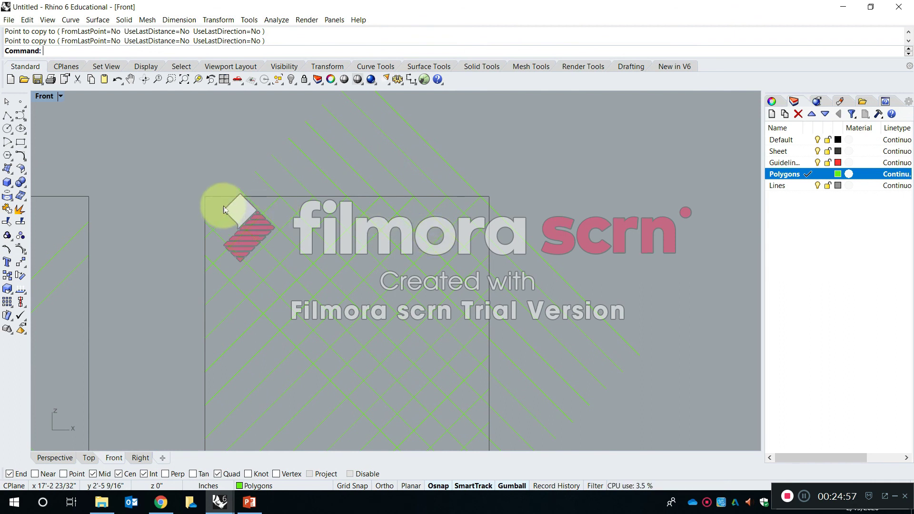
Trim the copied falling diagonals that overhang above and beyond the right edge of the rightmost sheet, using the sheet outline as cutting object.
key("Escape")
type("t")
key("space")
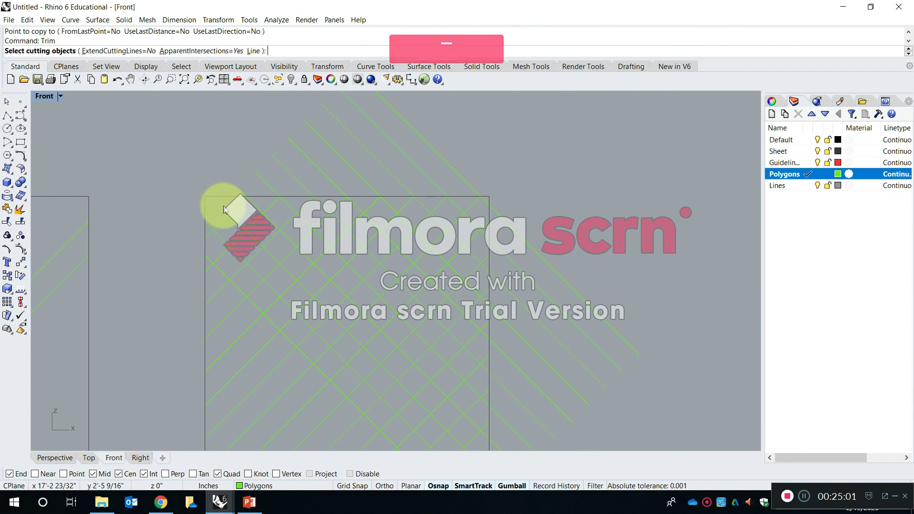
left_click(227, 197)
key("space")
right_click_drag(406, 198, 403, 240)
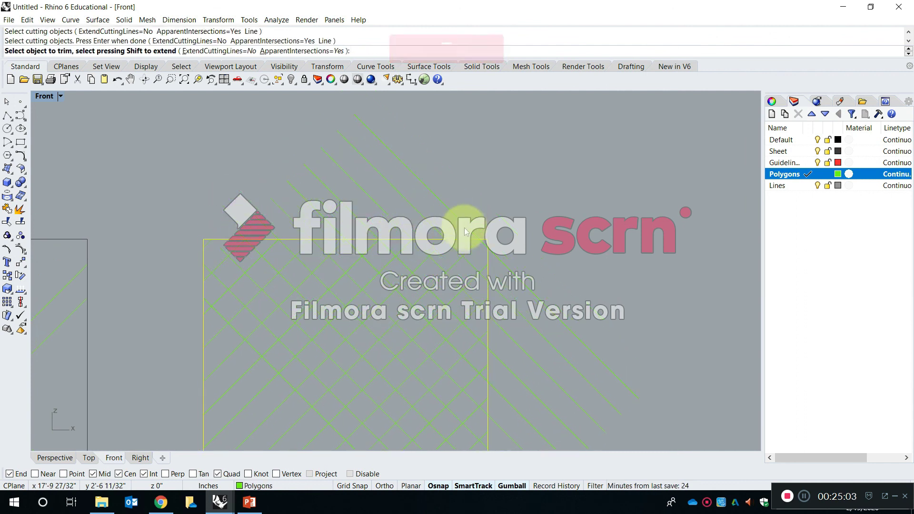
left_click_drag(476, 228, 238, 118)
left_click(239, 232)
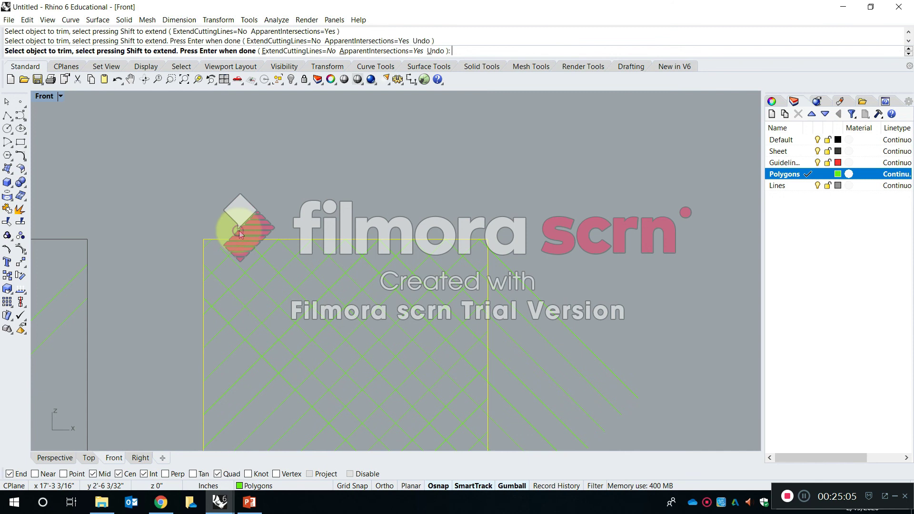
right_click_drag(385, 292, 366, 217)
scroll(362, 215, "down", 6)
left_click_drag(500, 356, 421, 179)
scroll(301, 211, "up", 6)
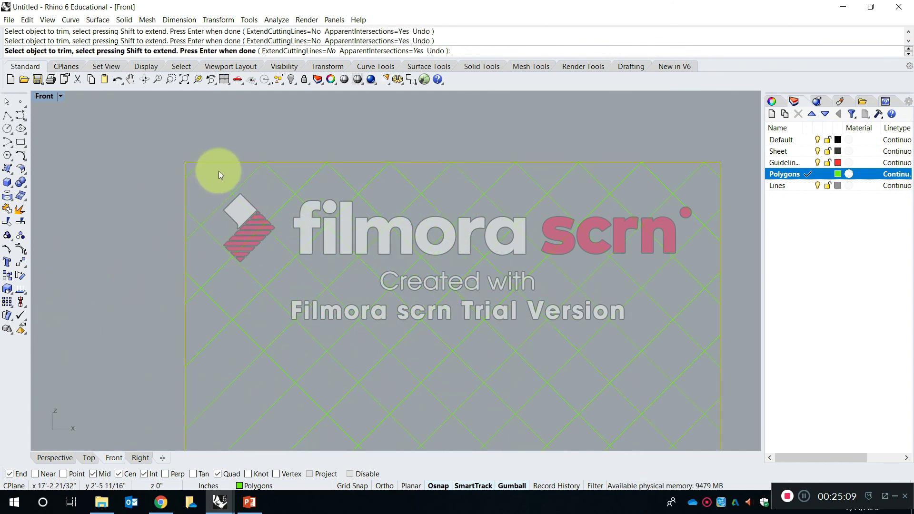
scroll(225, 179, "down", 6)
key("Escape")
Extend the short falling diagonal near the rightmost sheet's upper-left corner to the sheet outline.
scroll(227, 181, "up", 6)
type("ext")
key("Return")
left_click(224, 139)
key("Return")
key("space")
Copy the rightmost sheet's lower falling diagonal to successive rising-diagonal intersections toward its lower-left corner, one square width apart.
scroll(222, 153, "down", 8)
scroll(357, 327, "up", 12)
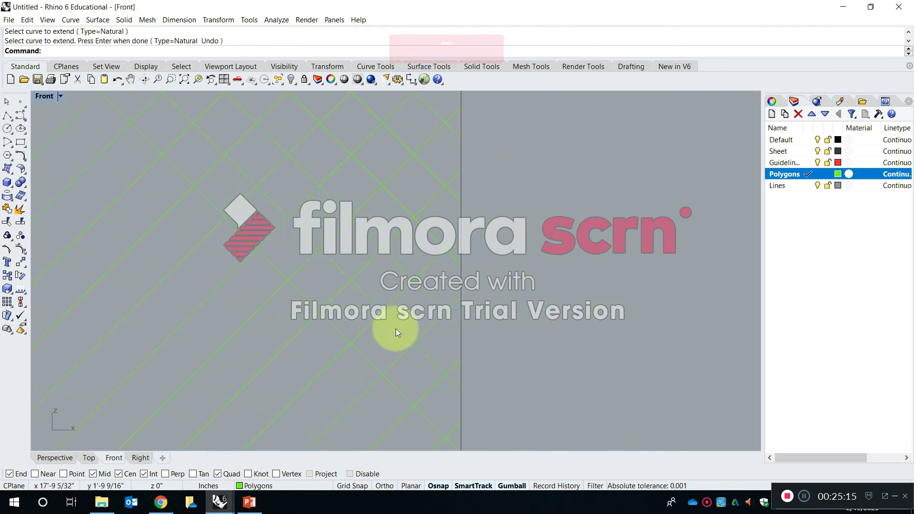
scroll(498, 318, "down", 6)
scroll(497, 318, "down", 2)
right_click_drag(458, 358, 469, 339)
key("Escape")
type("c")
key("space")
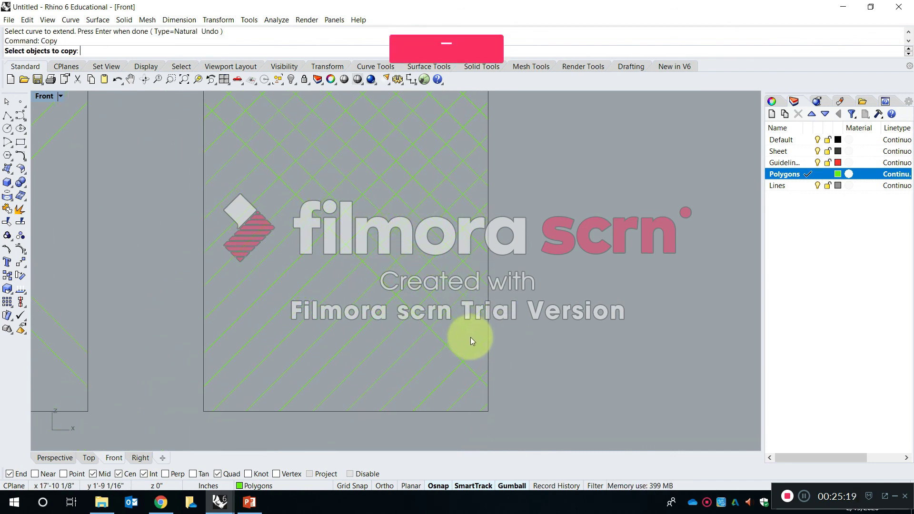
left_click(337, 234)
key("Return")
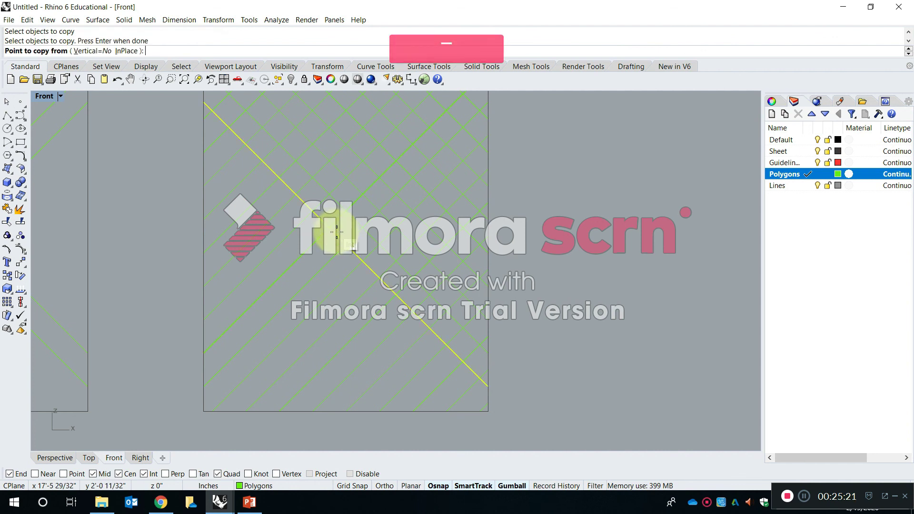
left_click(347, 243)
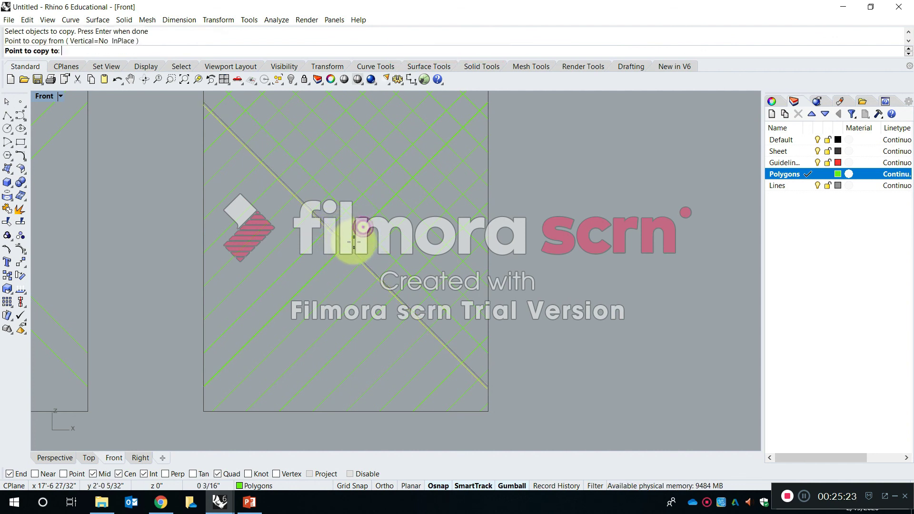
left_click(330, 259)
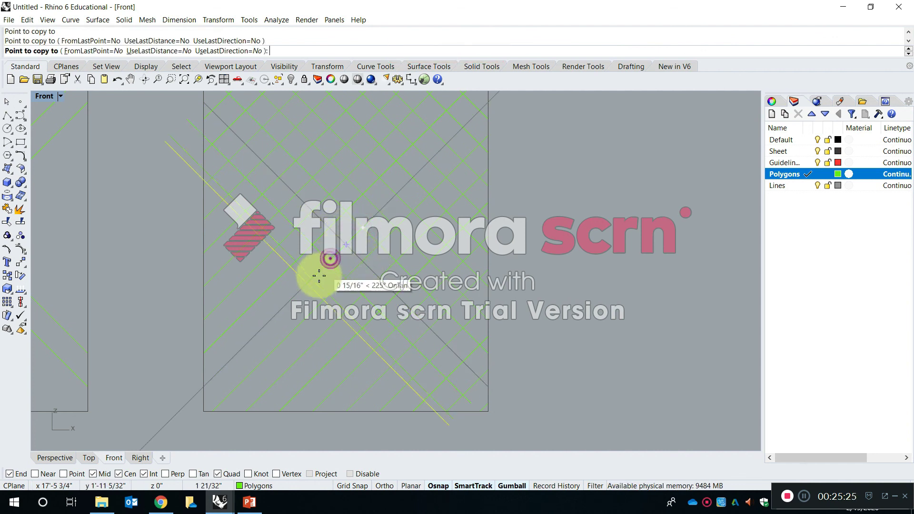
left_click(312, 278)
left_click(296, 294)
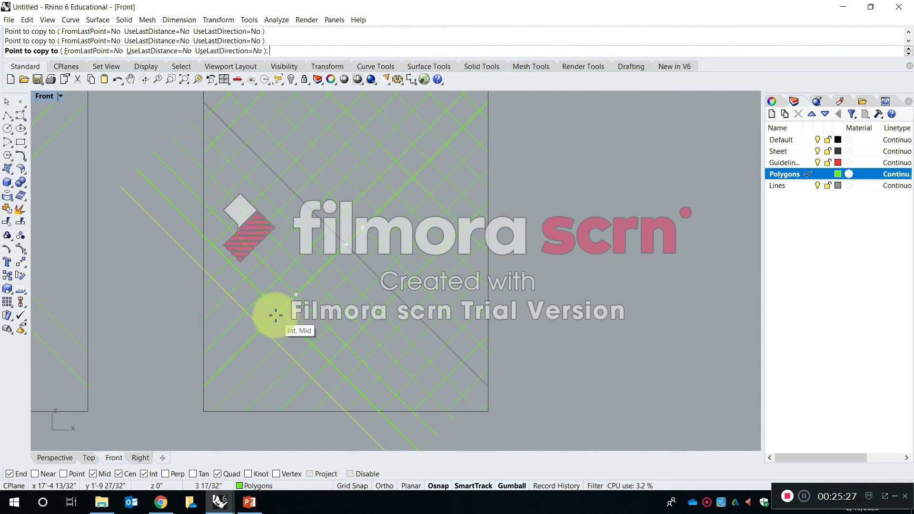
left_click(278, 312)
left_click(261, 327)
left_click(243, 346)
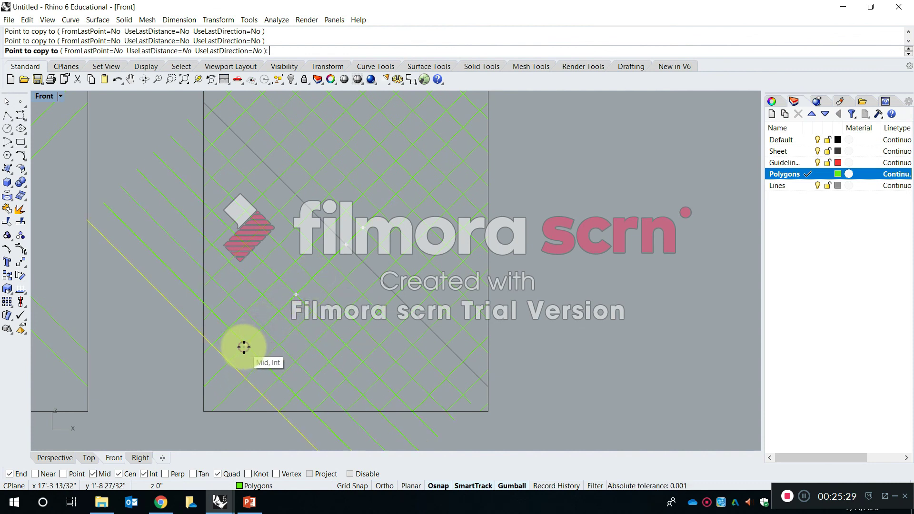
left_click(228, 363)
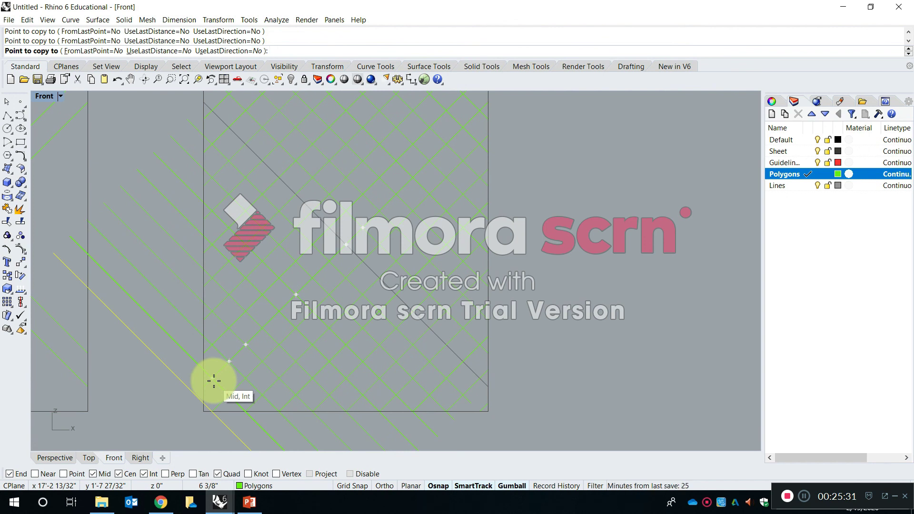
left_click(213, 379)
key("Return")
Trim the diagonals overhanging left of and below the rightmost sheet, using its outline as cutting object.
scroll(367, 349, "down", 6)
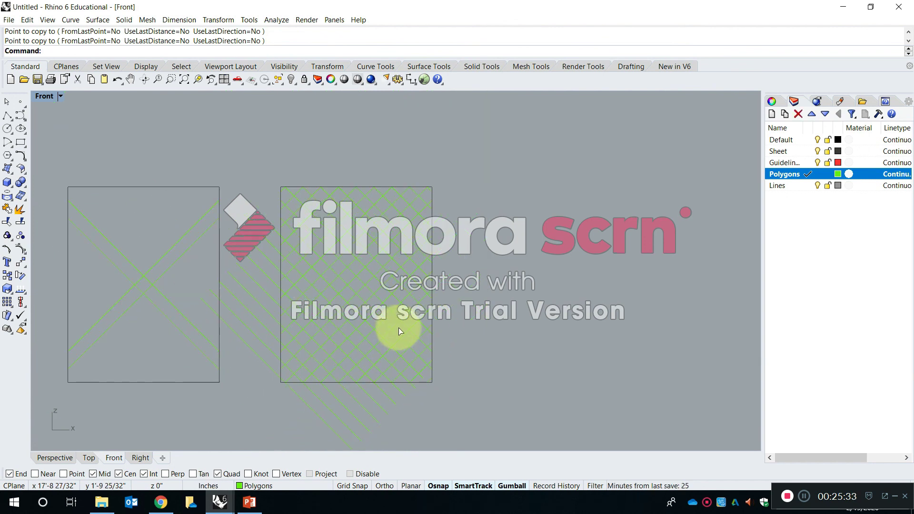
type("trim")
key("Return")
scroll(287, 234, "up", 4)
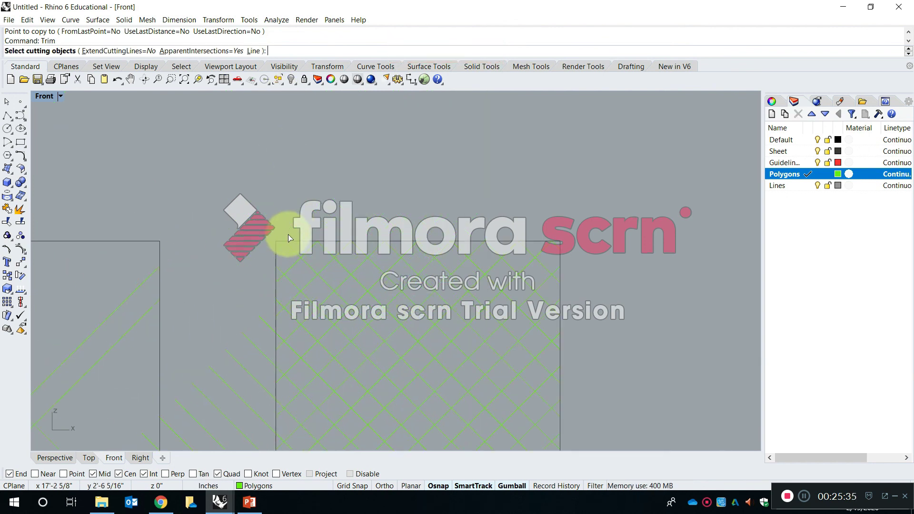
left_click(290, 241)
scroll(285, 320, "down", 5)
scroll(289, 186, "up", 3)
key("Return")
scroll(289, 174, "up", 1)
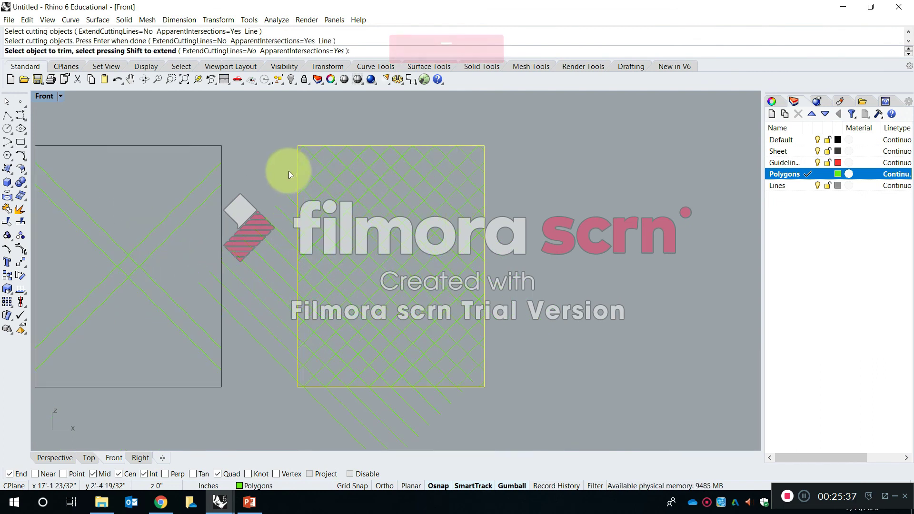
left_click_drag(291, 165, 248, 386)
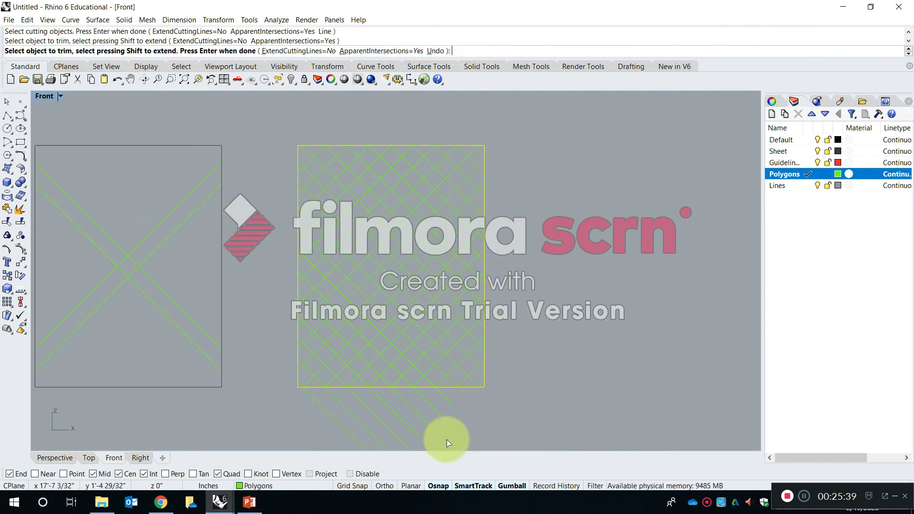
left_click_drag(413, 417, 325, 392)
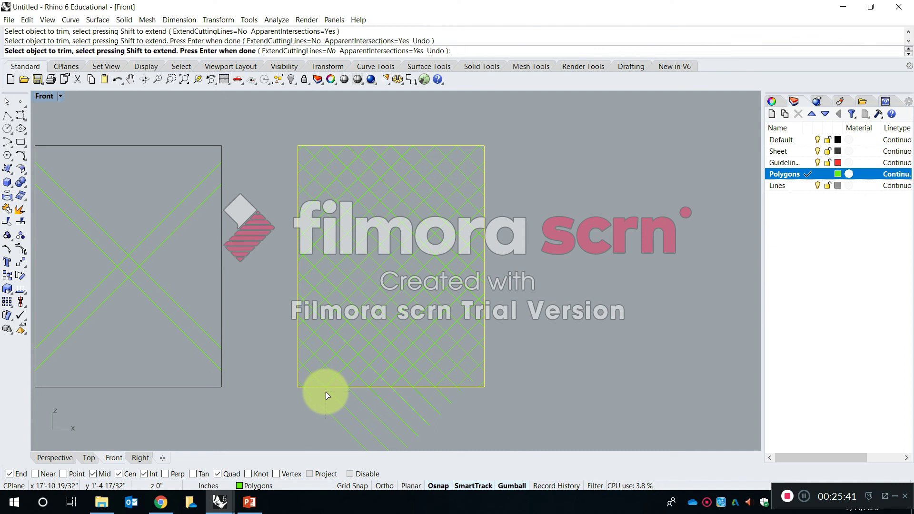
key("Return")
Extend the short falling diagonal near the rightmost sheet's lower-right corner to the sheet outline.
scroll(481, 382, "up", 3)
scroll(480, 382, "up", 1)
type("Exte")
key("Return")
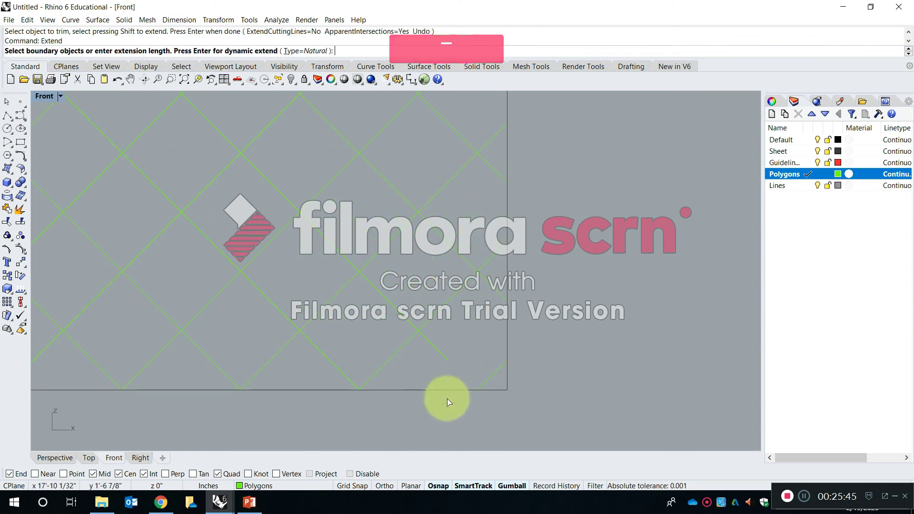
left_click(444, 390)
key("Return")
left_click(441, 354)
scroll(538, 330, "down", 5)
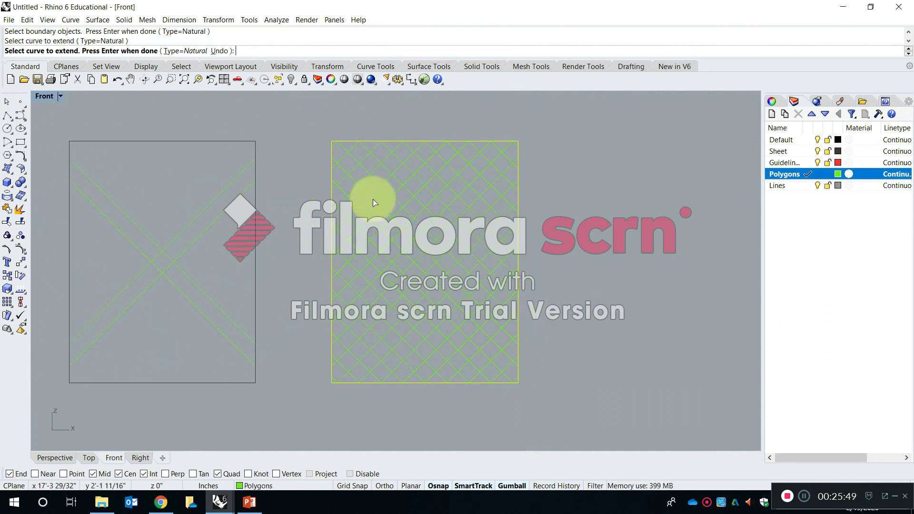
scroll(369, 198, "up", 4)
scroll(428, 206, "down", 4)
key("Return")
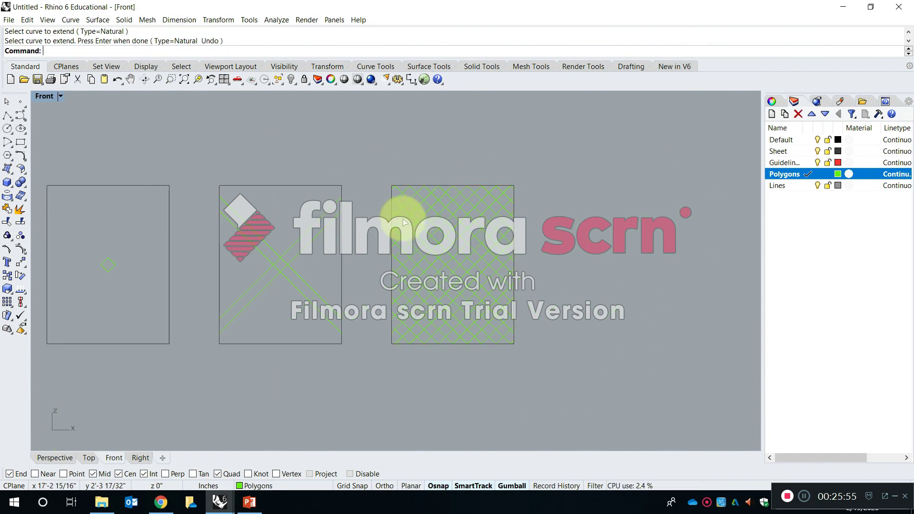
Copy the completed grid sheet with its outline to the right at the row's spacing, snapping between the upper-right corners of the neighbouring sheets.
key("Escape")
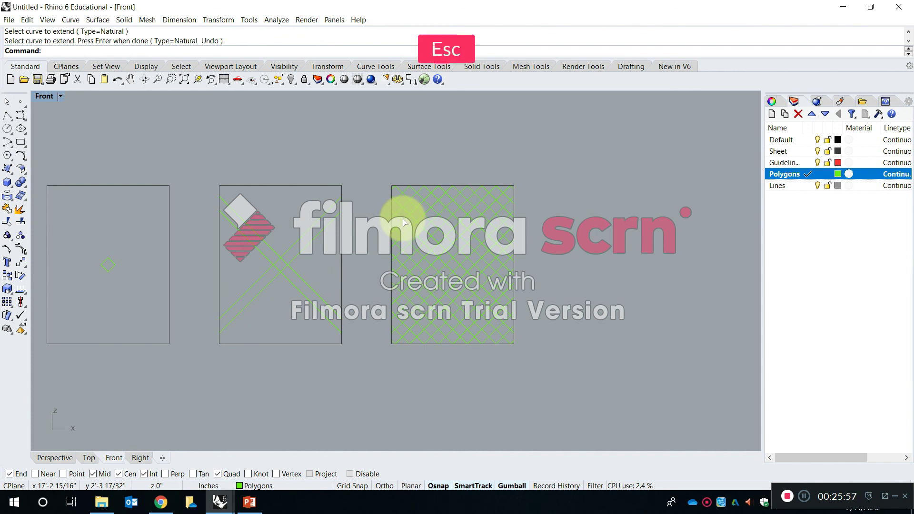
type("c")
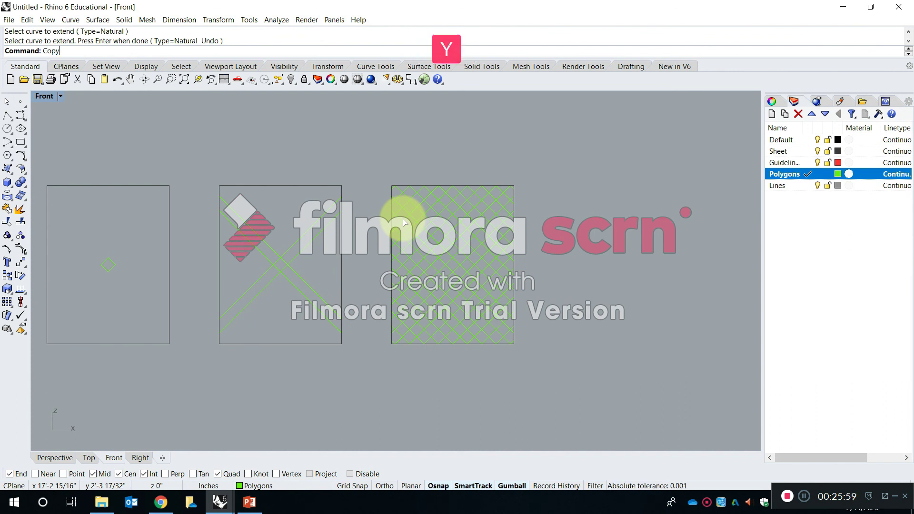
type("opy")
key("space")
left_click_drag(546, 367, 378, 145)
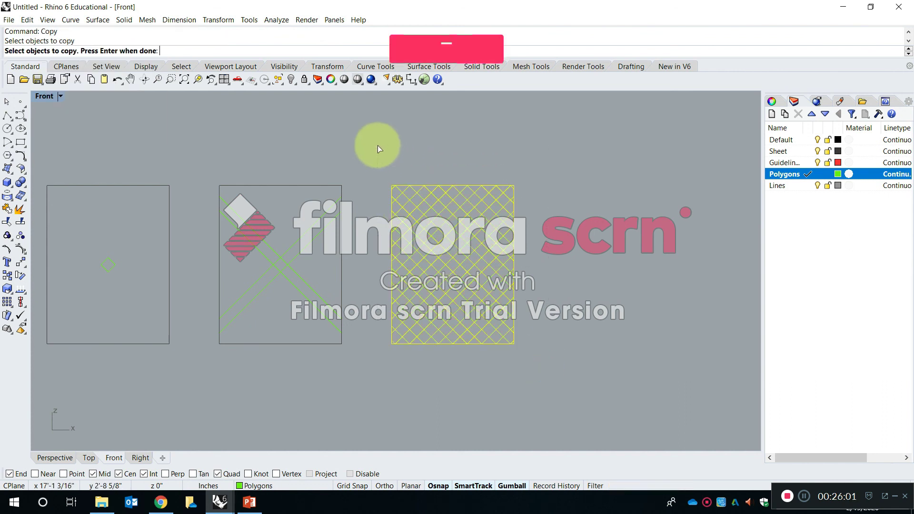
key("Return")
left_click(341, 186)
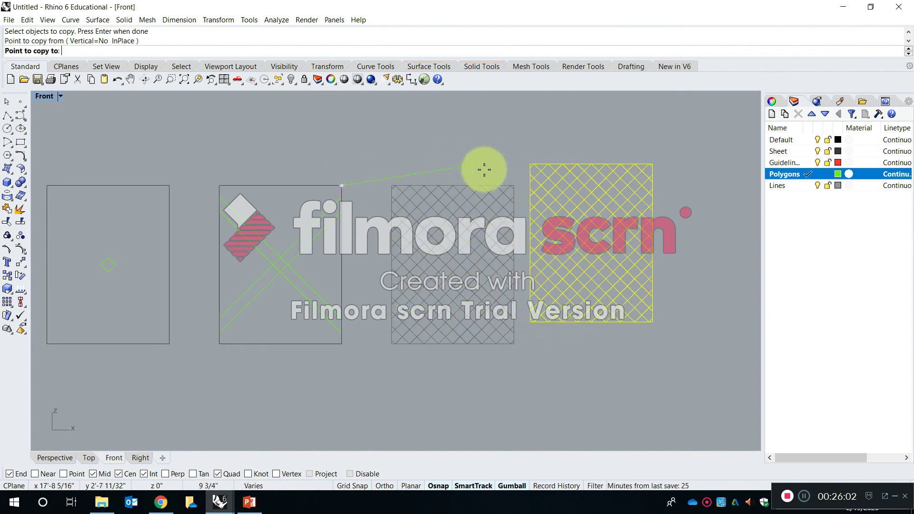
left_click(514, 186)
key("Return")
right_click_drag(516, 183, 314, 197)
scroll(386, 207, "up", 4)
right_click_drag(449, 284, 372, 268)
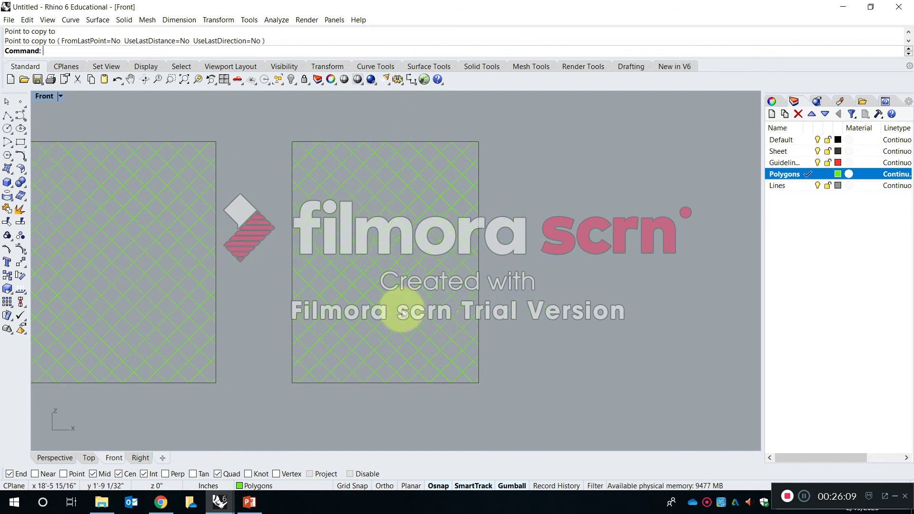
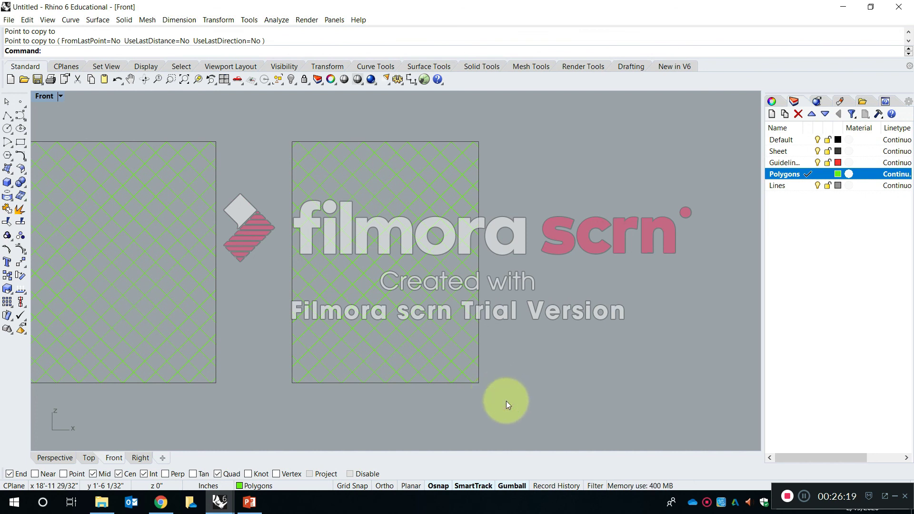
Move all the green diagonals of the rightmost sheet, but not its outline, to the Lines layer.
left_click_drag(511, 406, 369, 189)
left_click_drag(304, 135, 279, 120)
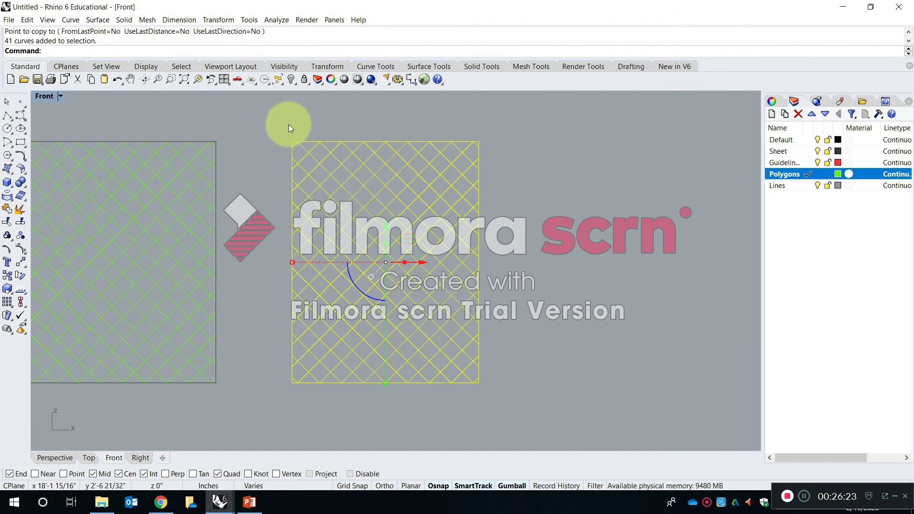
left_click(500, 411)
left_click(313, 166)
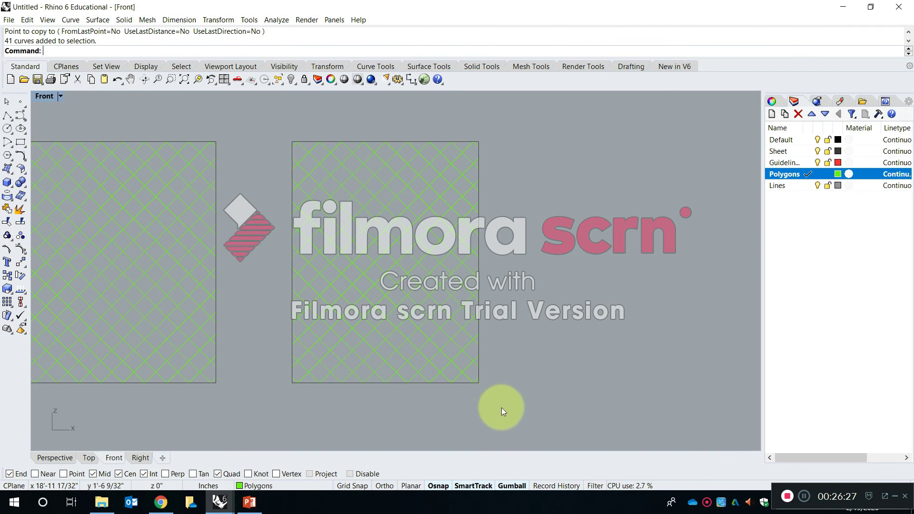
key("Escape")
scroll(300, 121, "up", 3)
left_click(346, 152, "ctrl")
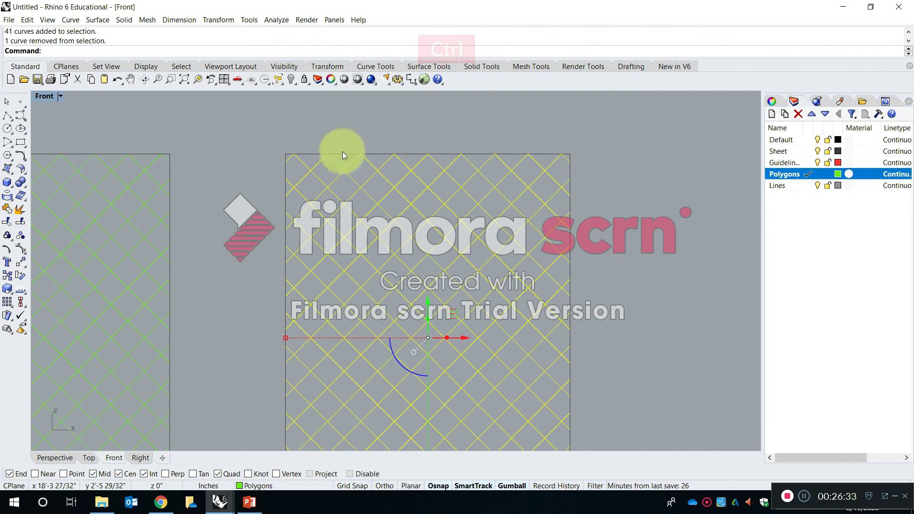
scroll(342, 155, "up", 3)
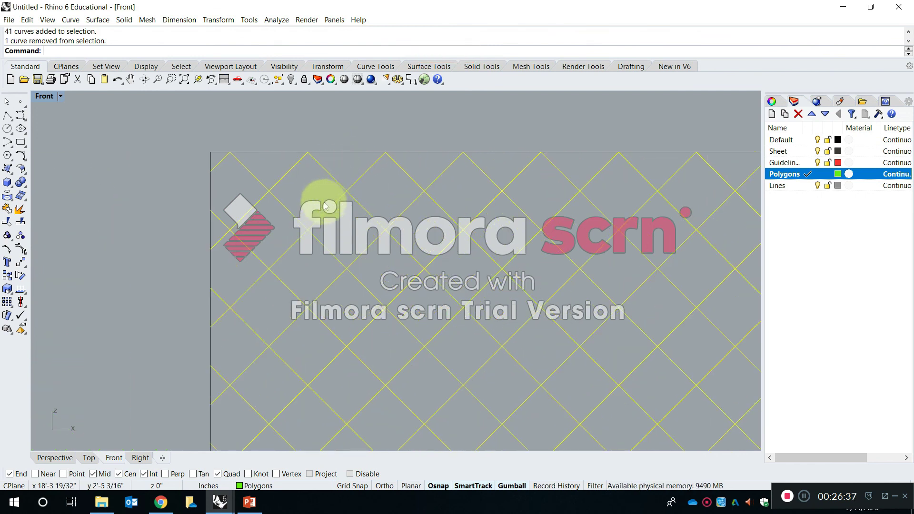
left_click(337, 153, "shift")
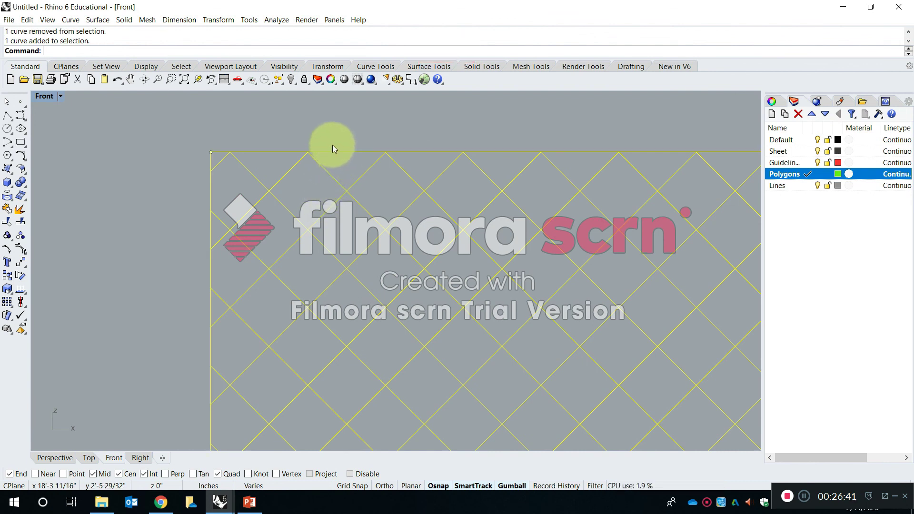
key("ctrl")
left_click(348, 152, "ctrl")
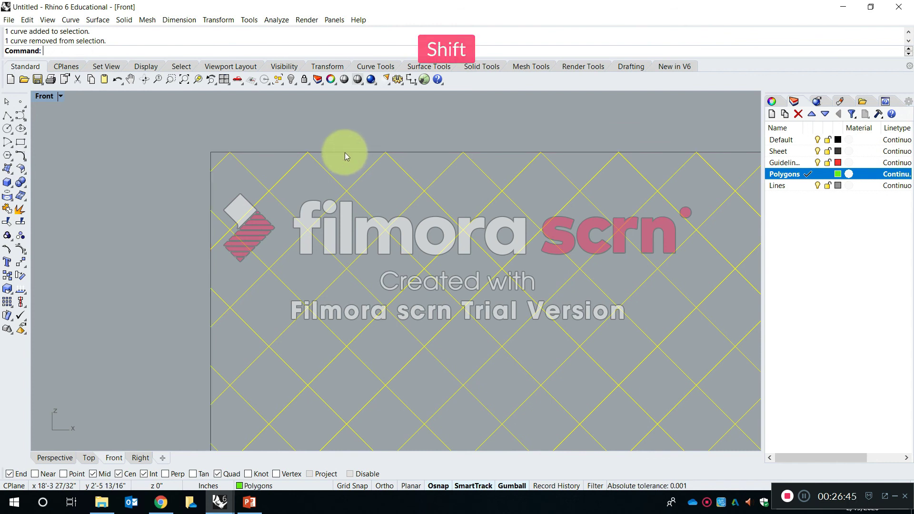
left_click(345, 151, "shift")
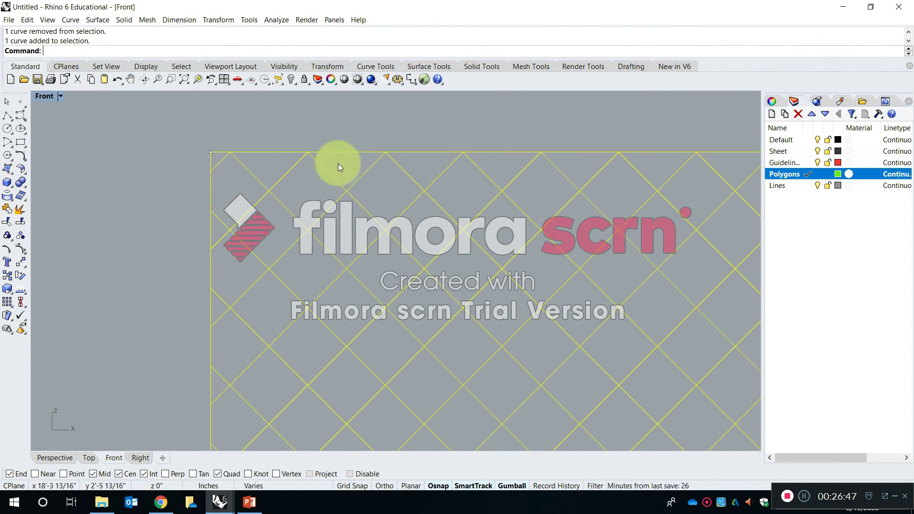
left_click(341, 152, "ctrl")
scroll(341, 162, "down", 5)
scroll(418, 217, "up", 2)
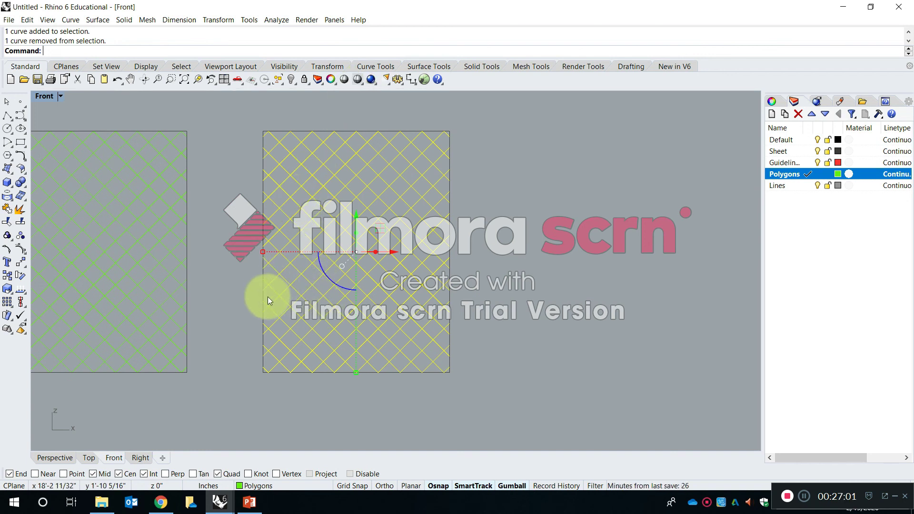
left_click(257, 487)
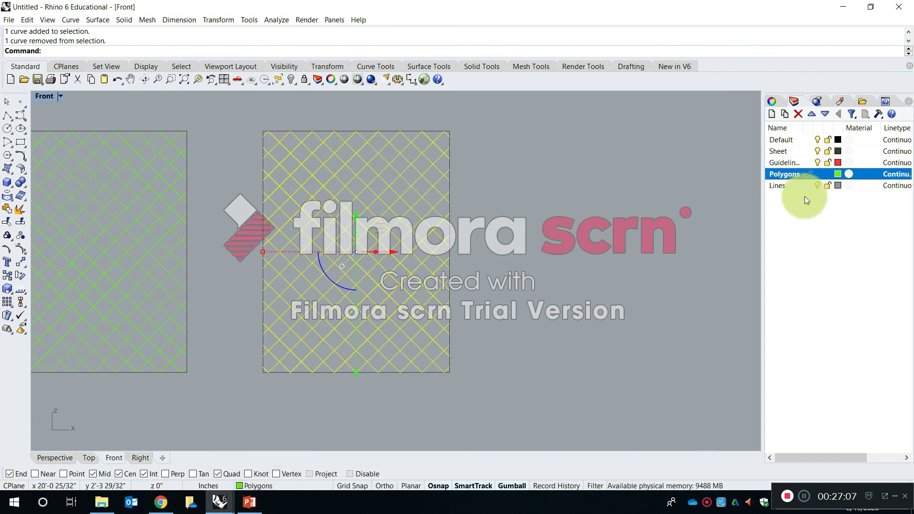
left_click(286, 486)
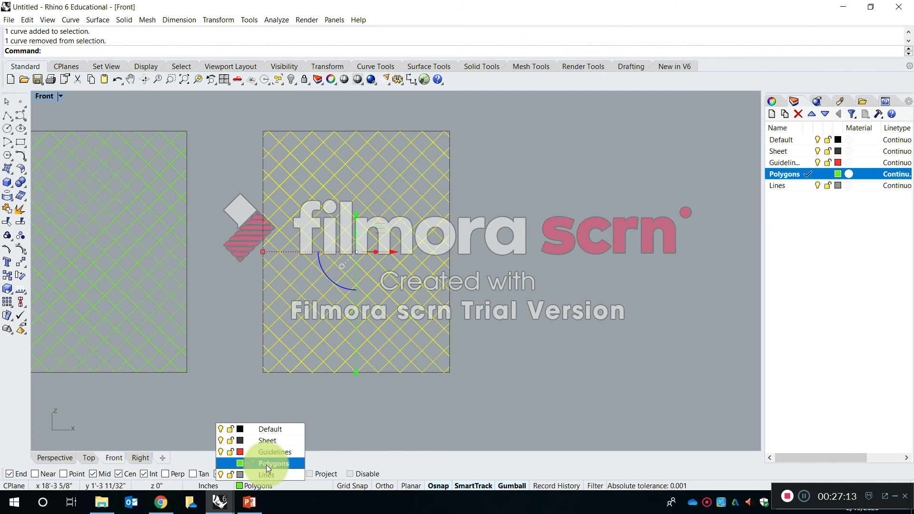
left_click(272, 476)
left_click(371, 426)
Darken the Lines layer's colour to a grey of RGB 122, 121, 121.
scroll(343, 395, "down", 6)
right_click_drag(310, 370, 405, 329)
scroll(544, 325, "up", 10)
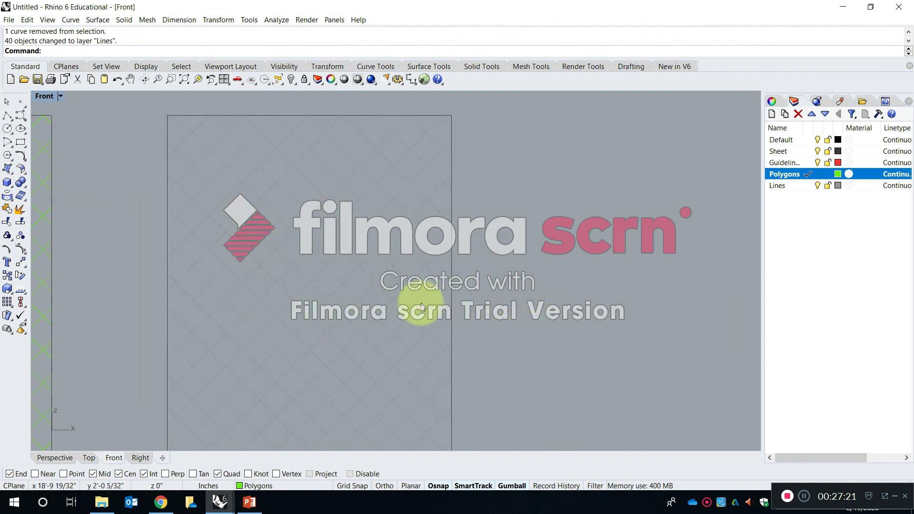
right_click_drag(377, 215, 380, 249)
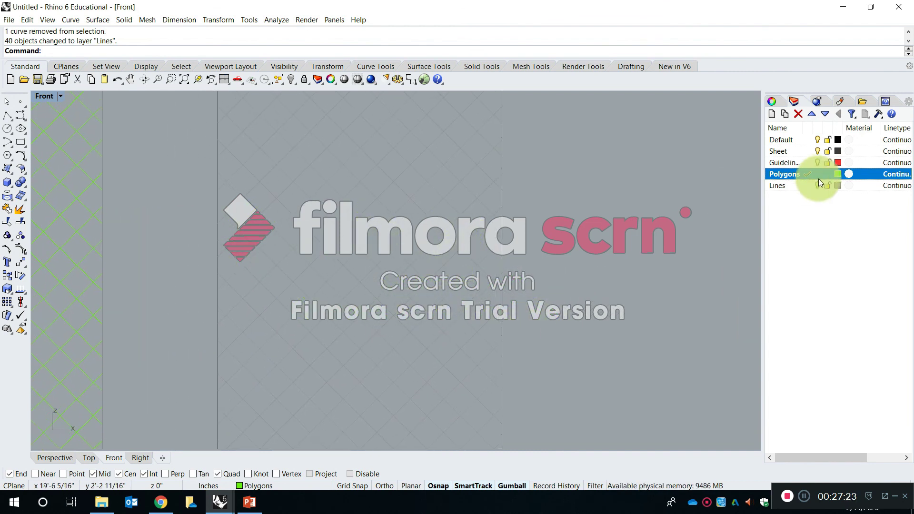
left_click(838, 186)
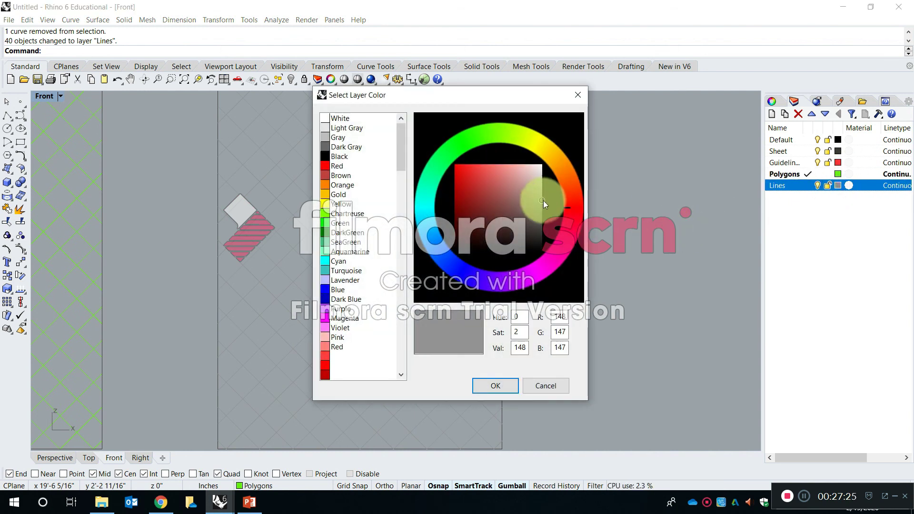
left_click_drag(539, 202, 541, 208)
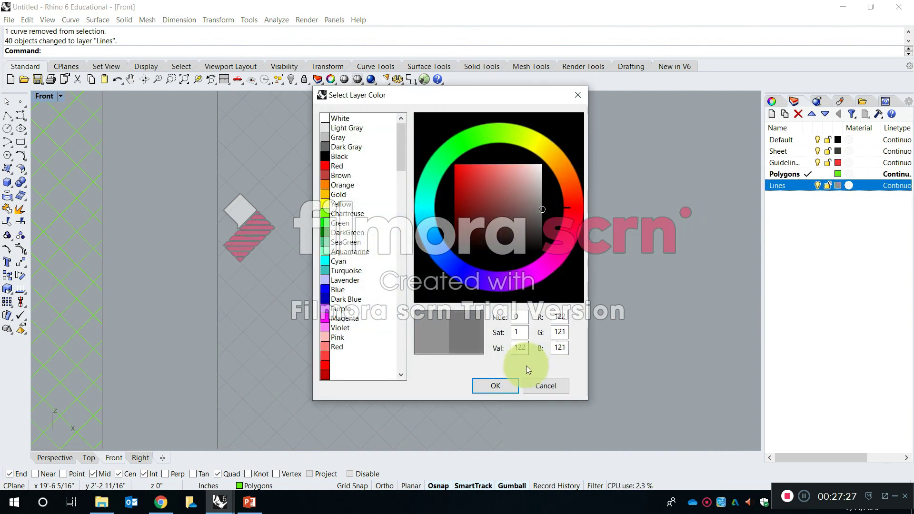
left_click(506, 386)
scroll(578, 277, "down", 4)
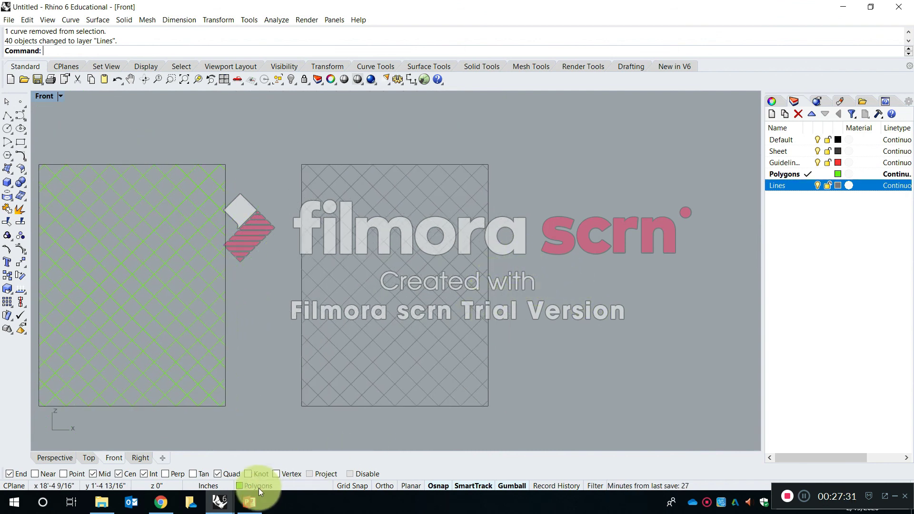
Switch to the SP20-S2-RhinoIntro_AM model and examine the coloured squares and triangles drawn over the grid sheet.
mouse_move(220, 505)
left_click(210, 459)
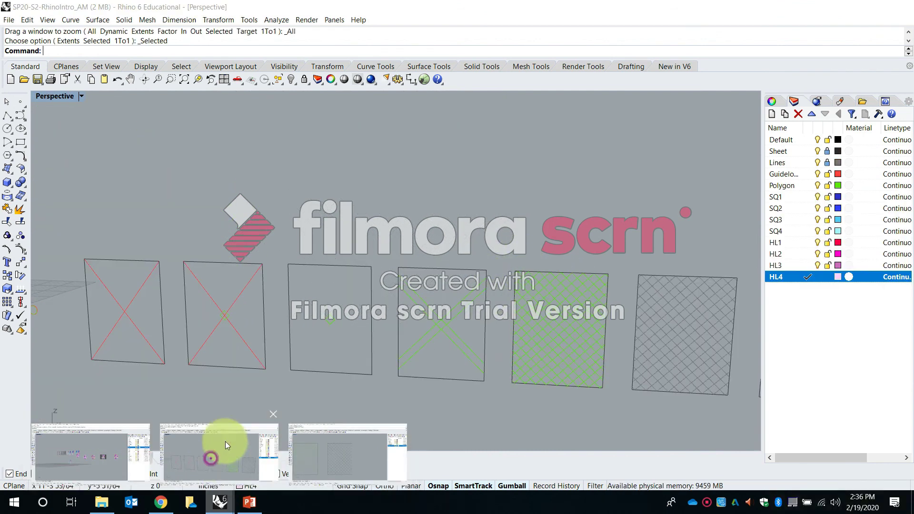
scroll(305, 313, "down", 10)
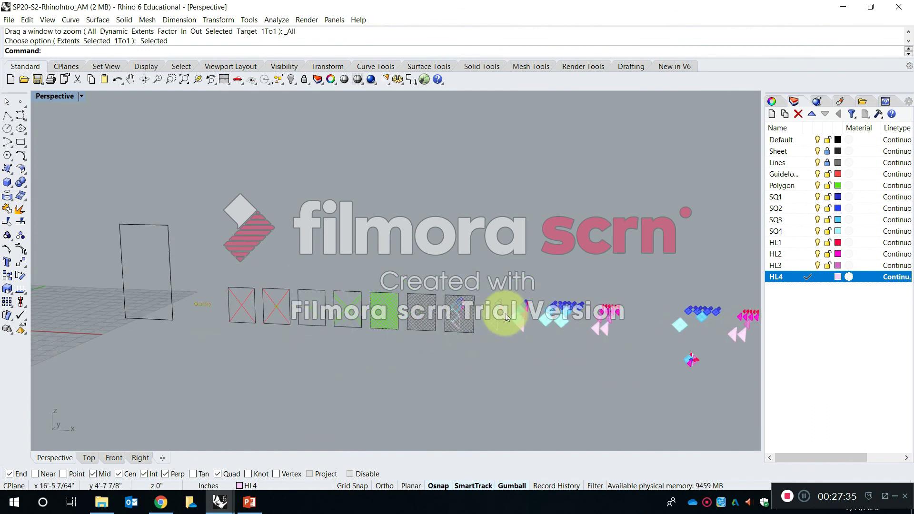
scroll(507, 312, "up", 10)
scroll(395, 322, "down", 2)
scroll(367, 310, "up", 4)
scroll(302, 323, "down", 5)
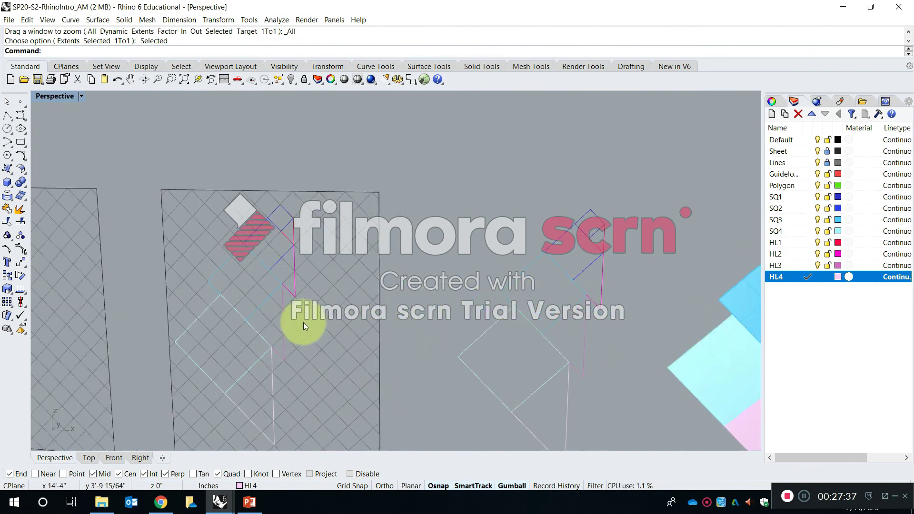
scroll(292, 337, "up", 5)
scroll(359, 281, "down", 2)
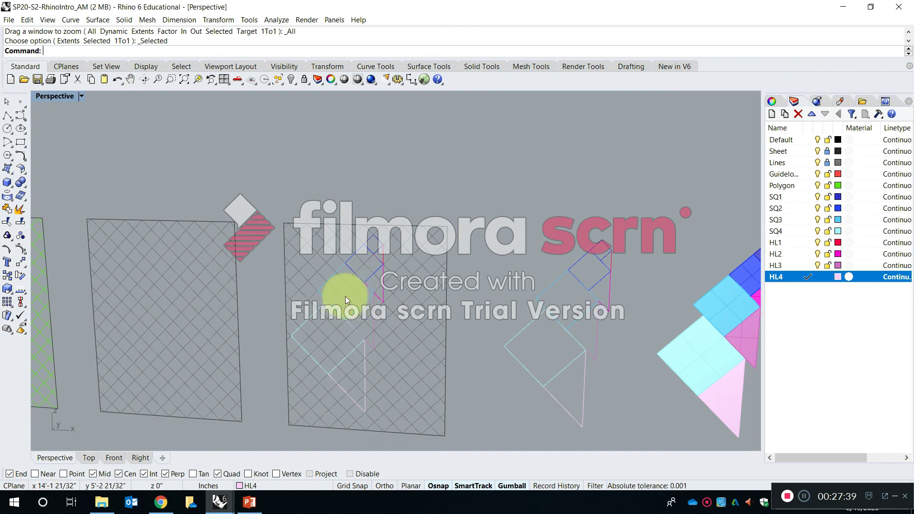
Return to the untitled model and copy the grey grid sheet with its outline to the right at the row's spacing.
left_click(223, 500)
left_click(328, 460)
scroll(419, 356, "down", 8)
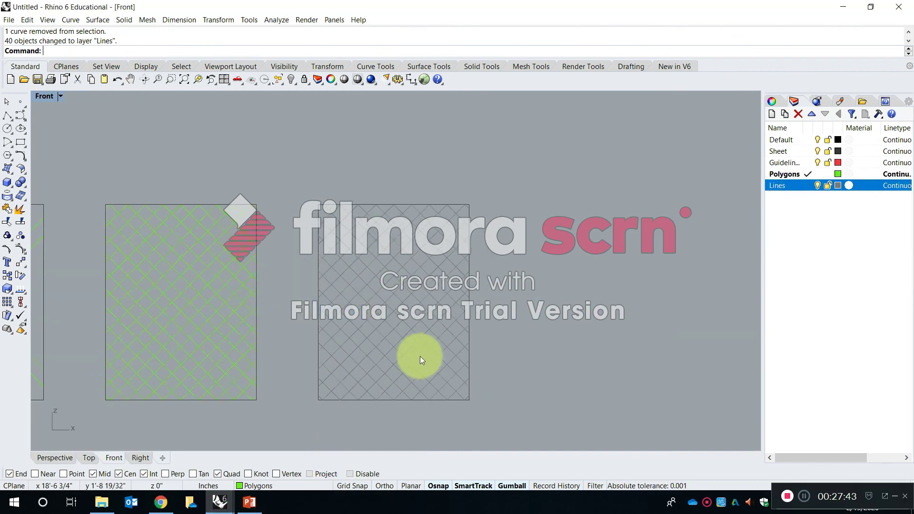
scroll(429, 353, "up", 6)
type("c")
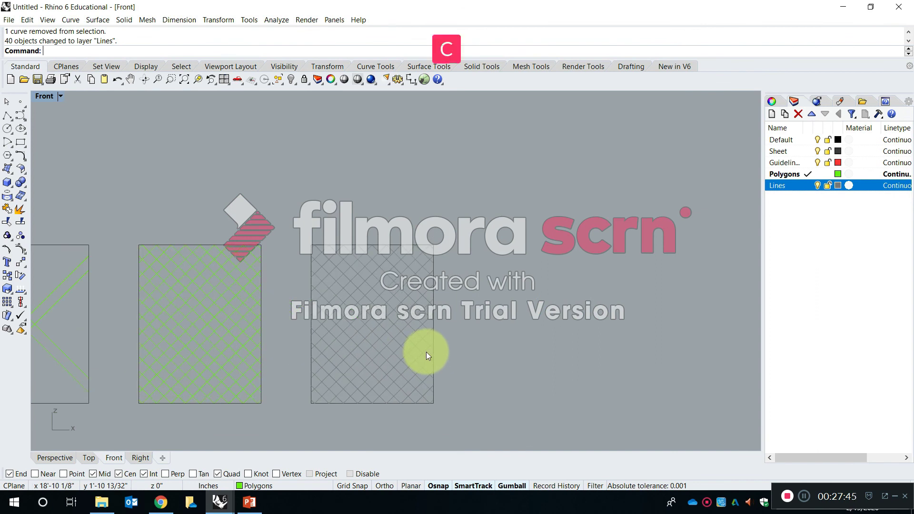
type("op")
key("Return")
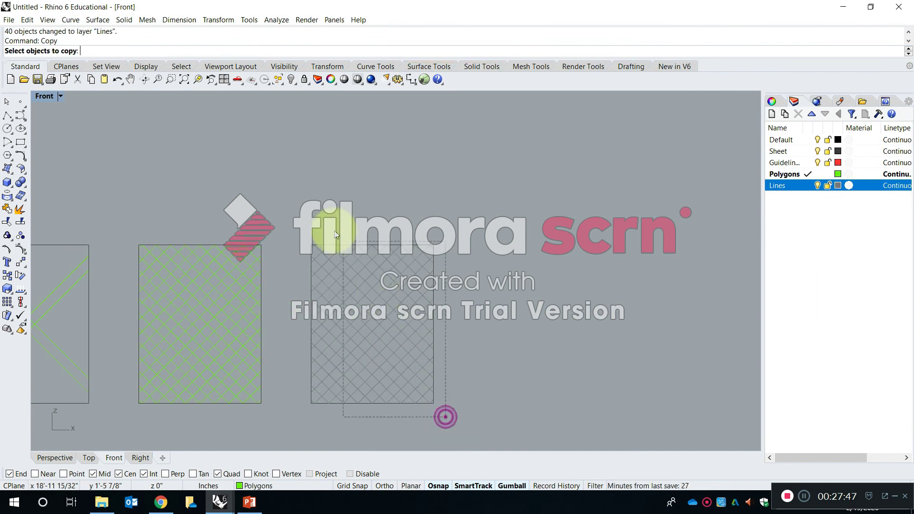
left_click_drag(444, 415, 254, 242)
key("Return")
left_click(261, 245)
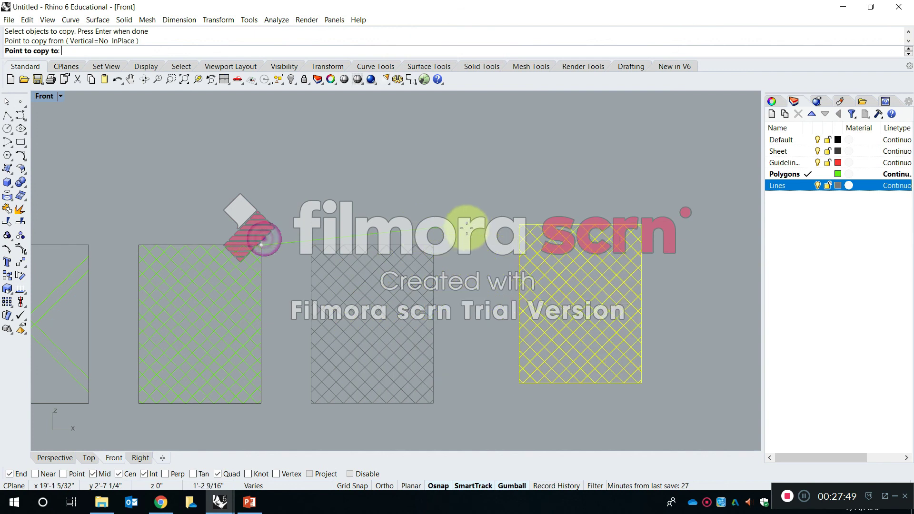
left_click(437, 237)
key("Return")
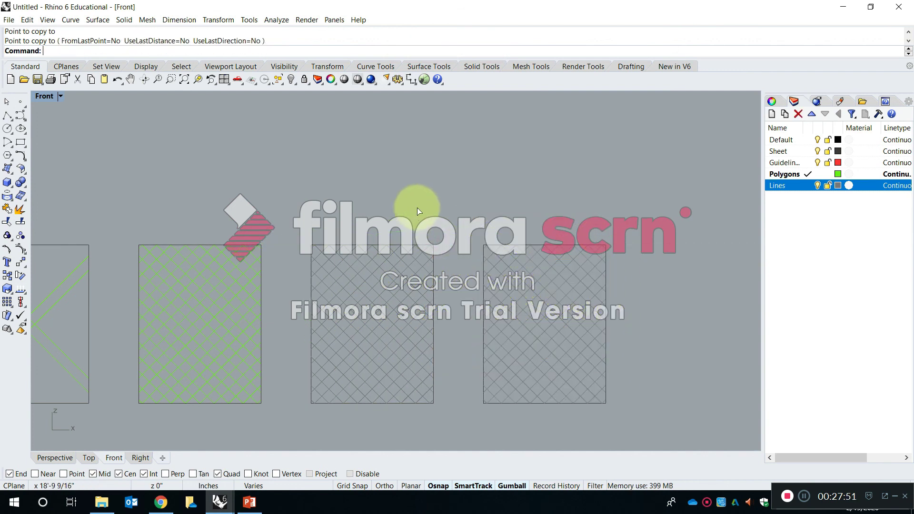
scroll(356, 254, "down", 5)
scroll(412, 262, "up", 5)
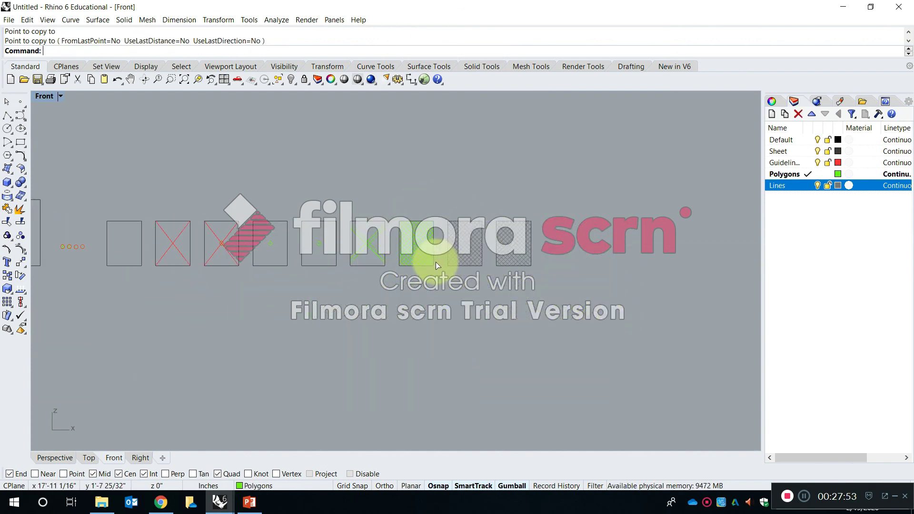
scroll(515, 240, "up", 3)
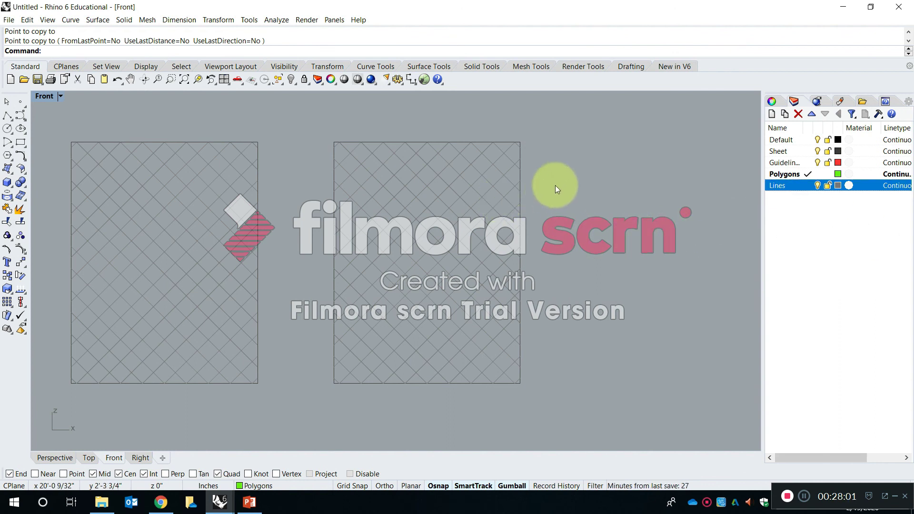
Switch to the SP20-S2-RhinoIntro_AM model and read its layer names for the squares and triangles.
mouse_move(220, 501)
left_click(244, 456)
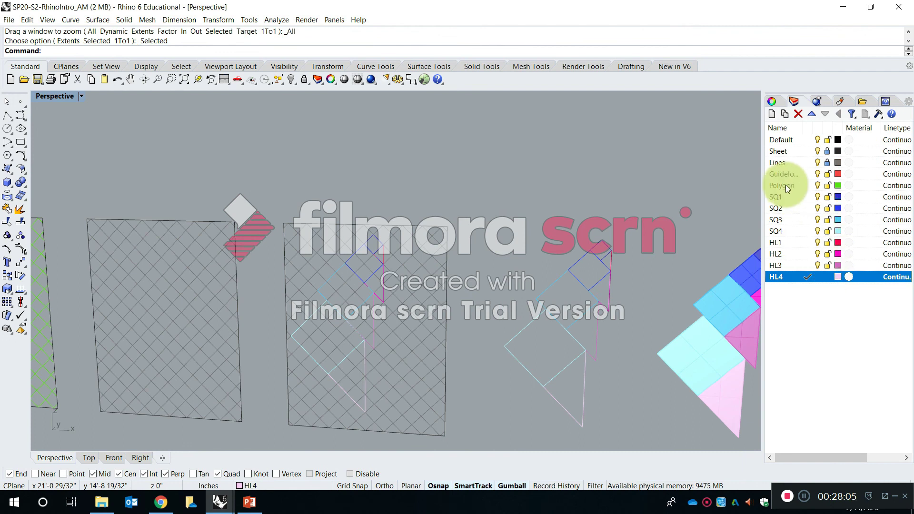
left_click(808, 276)
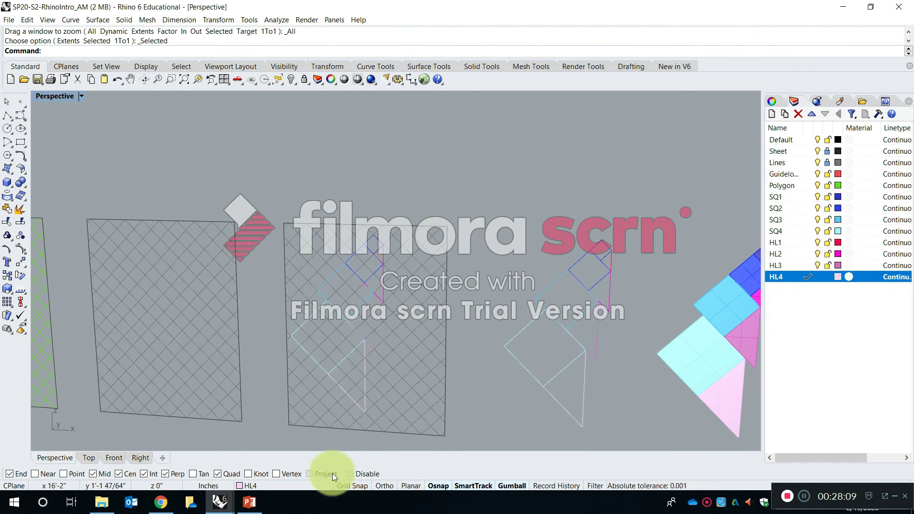
Return to the untitled model and add four new layers below the Lines layer.
mouse_move(219, 503)
left_click(342, 463)
left_click(812, 257)
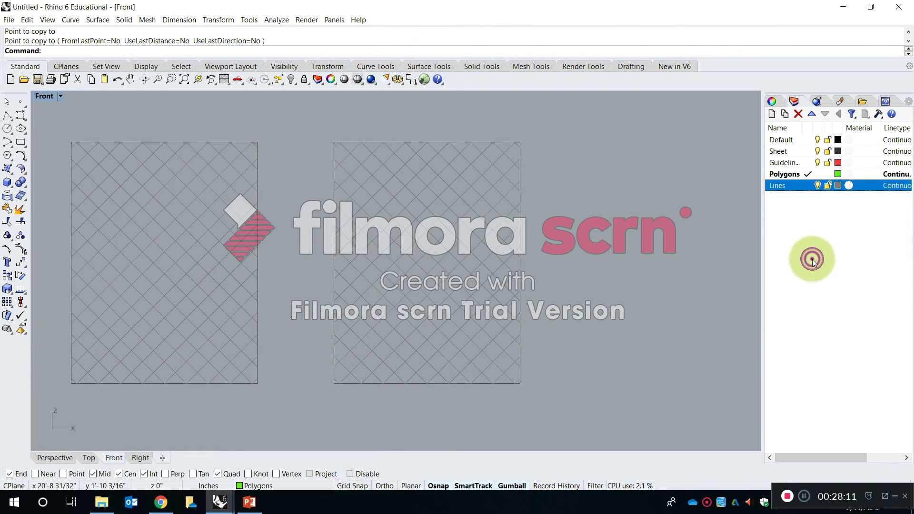
left_click(772, 115)
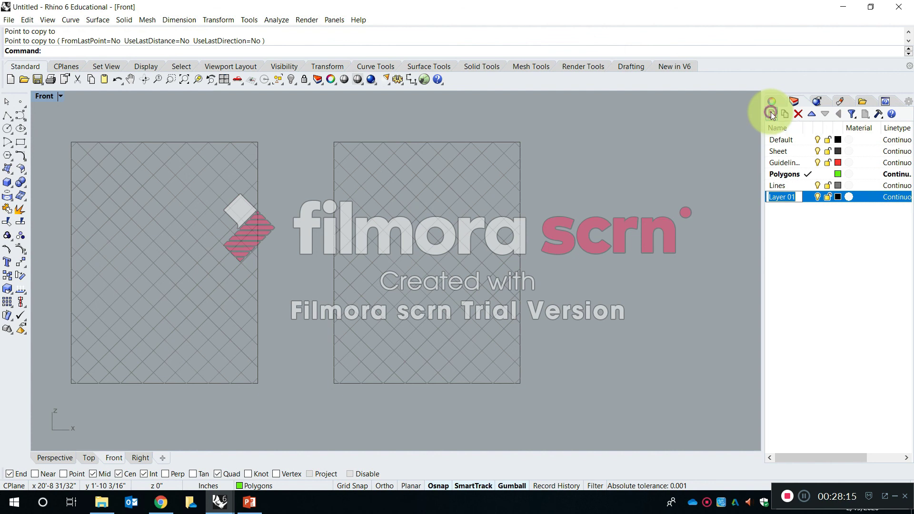
left_click(772, 114)
left_click(772, 115)
left_click(772, 115)
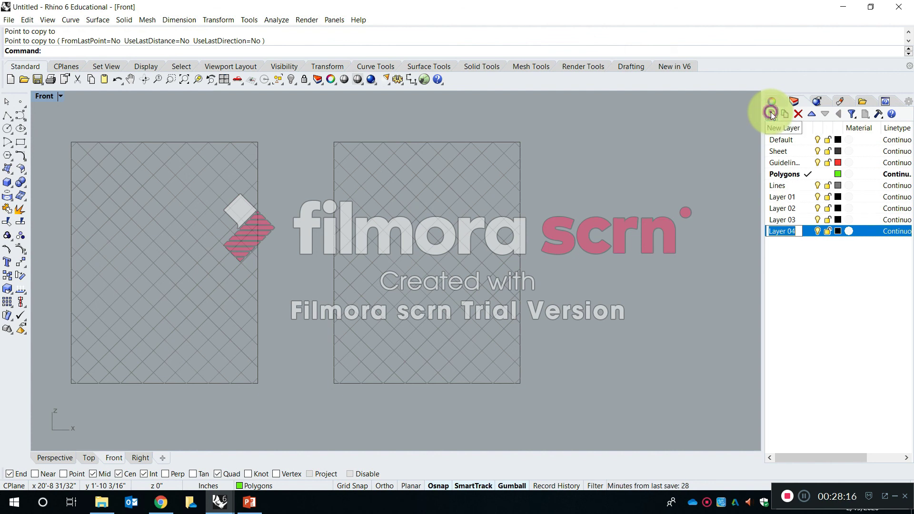
Rename the Layer 01 layer as SQ1.
left_click(785, 197)
key("Caps_Lock")
type("S1")
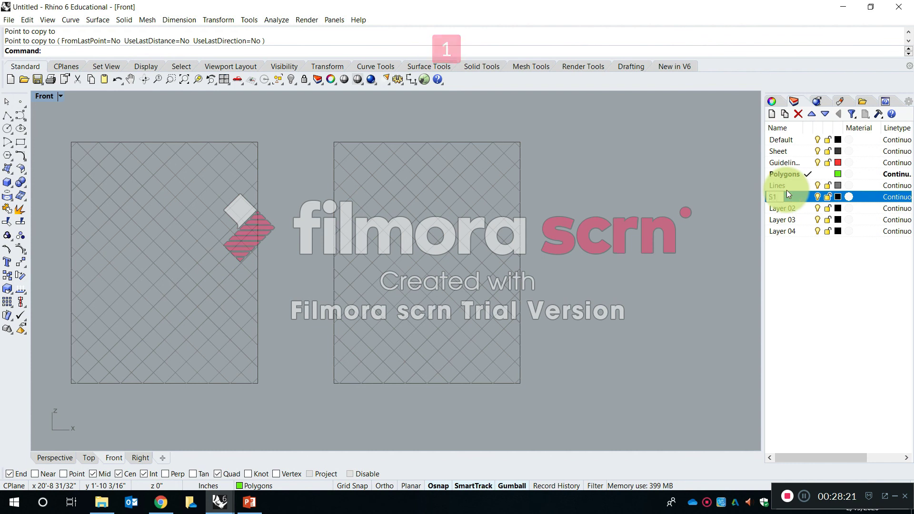
key("BackSpace")
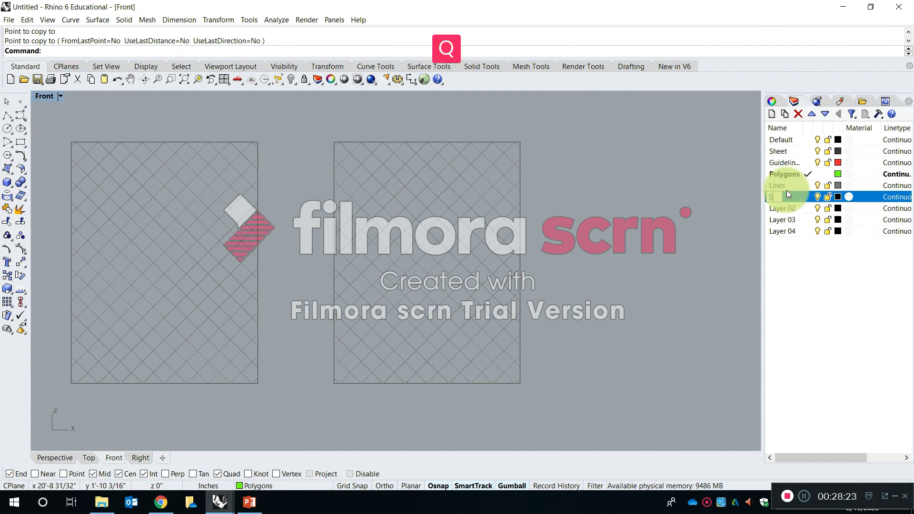
key("Return")
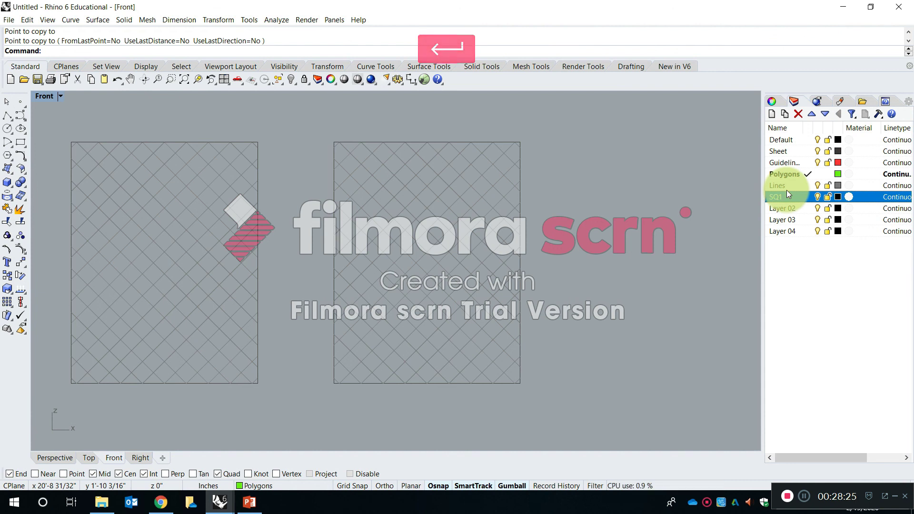
Rename the Layer 02 and Layer 03 layers as SQ2 and SQ3.
left_click(790, 208)
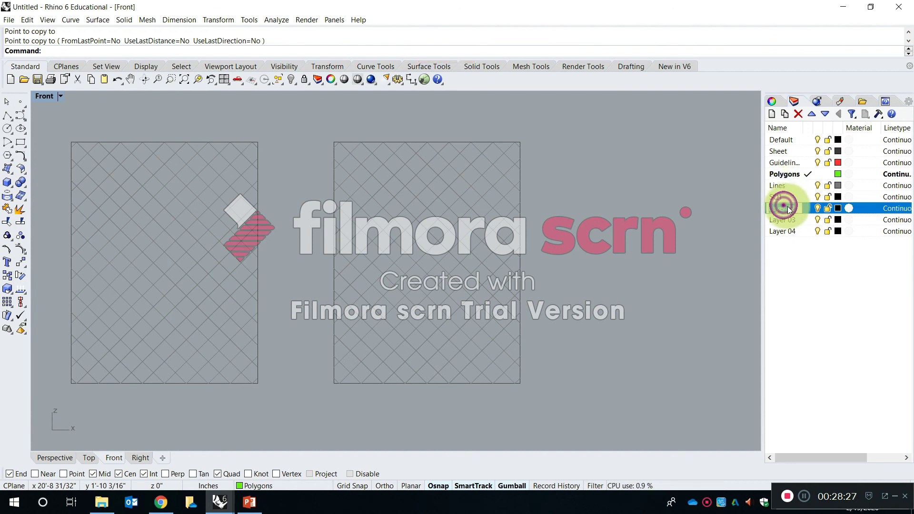
type("SQ2")
key("Return")
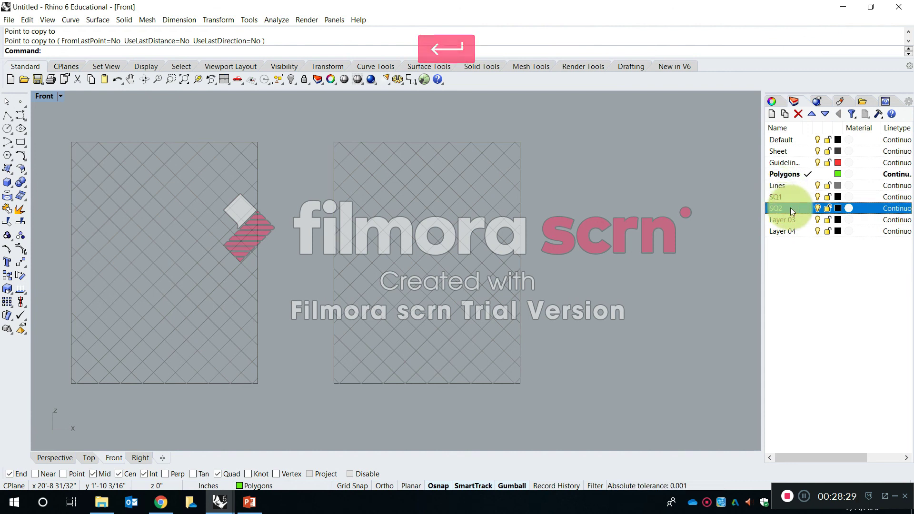
left_click(784, 220)
left_click(785, 221)
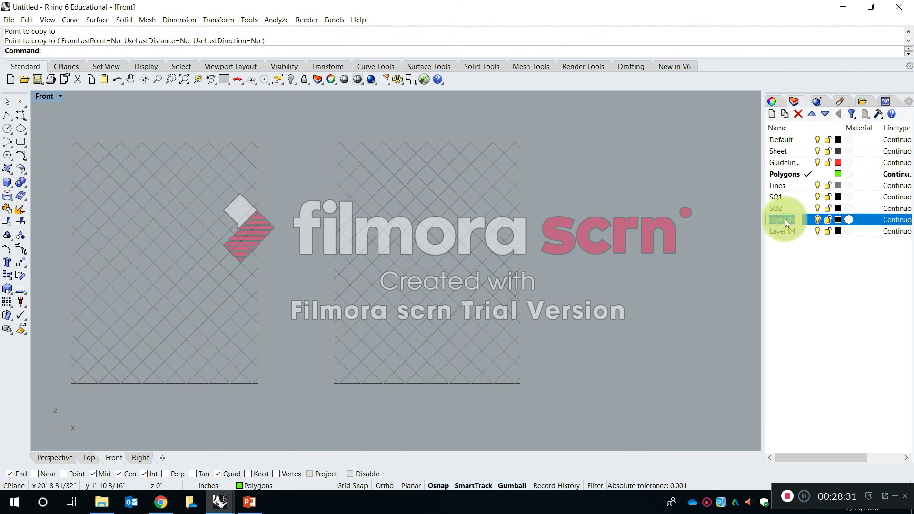
type("SQ3")
key("Return")
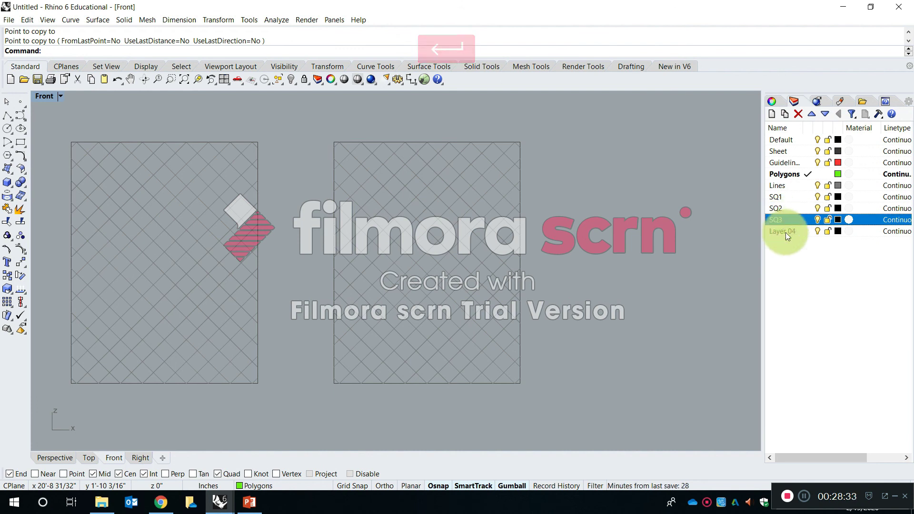
Rename the Layer 04 layer as SQ4.
left_click(786, 231)
left_click(785, 231)
type("SQ4")
key("Return")
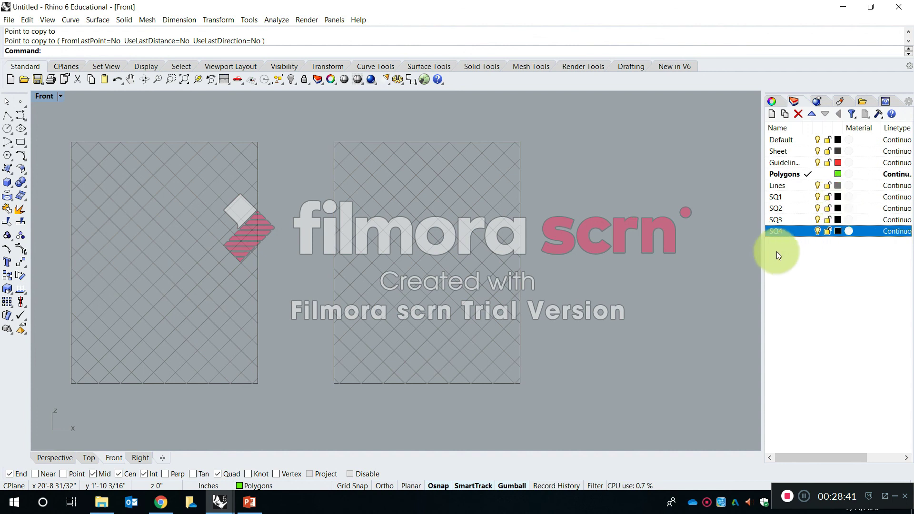
Set the SQ1 layer's colour to Dark Blue.
left_click(838, 197)
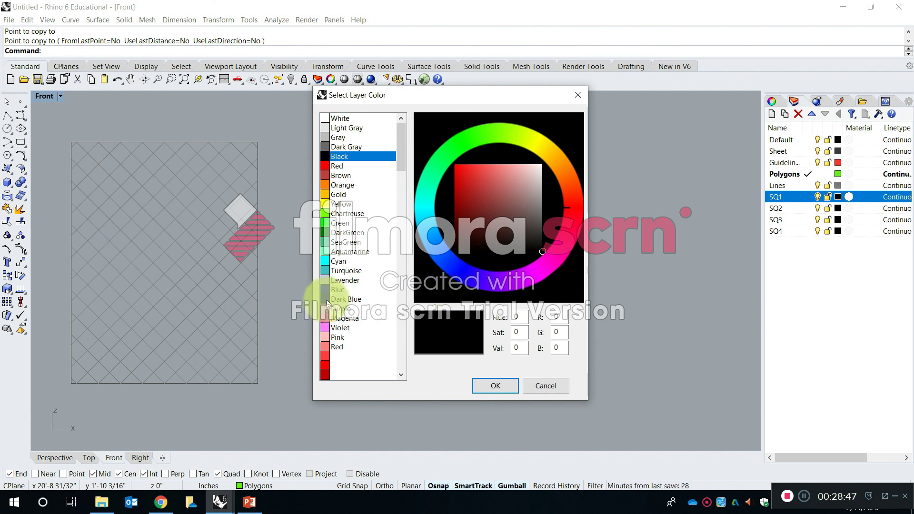
left_click(344, 299)
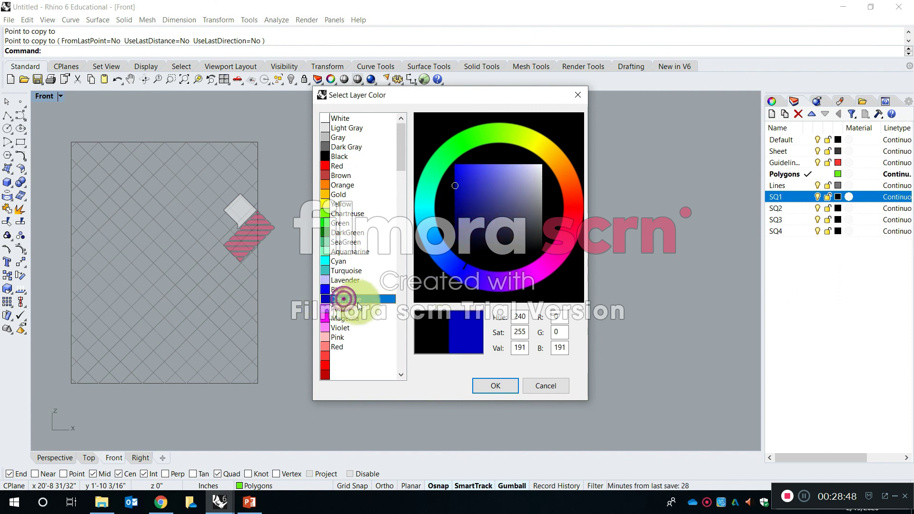
left_click(495, 386)
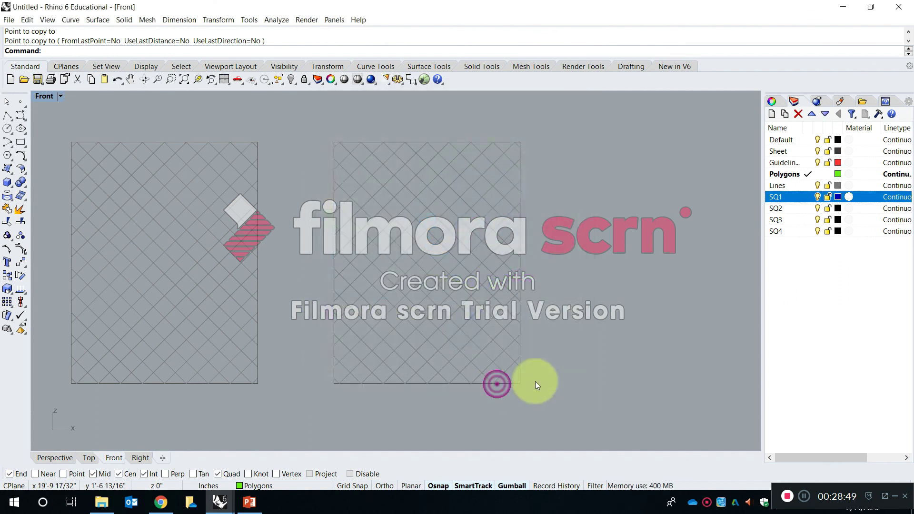
Set the SQ2 layer's colour to a custom bright blue, RGB 43, 98, 255.
left_click(837, 208)
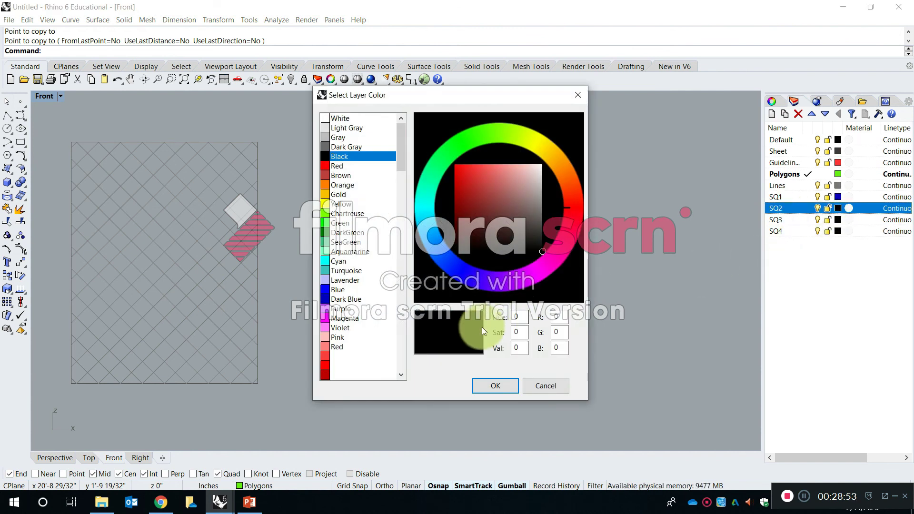
scroll(323, 259, "down", 7)
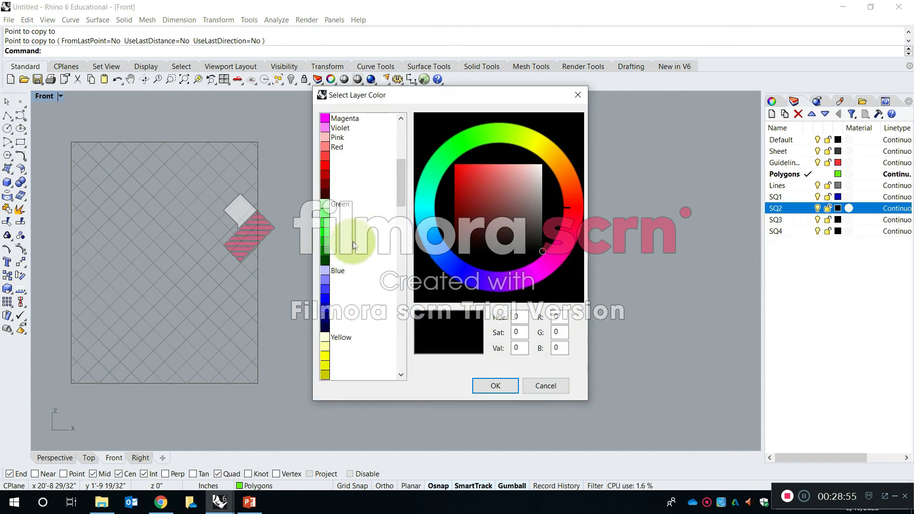
scroll(354, 238, "down", 15)
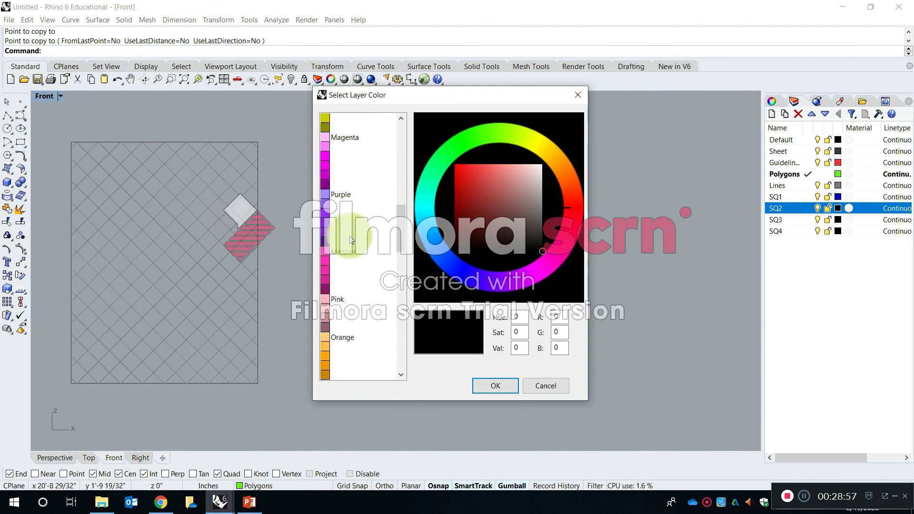
scroll(354, 229, "down", 4)
scroll(362, 211, "up", 18)
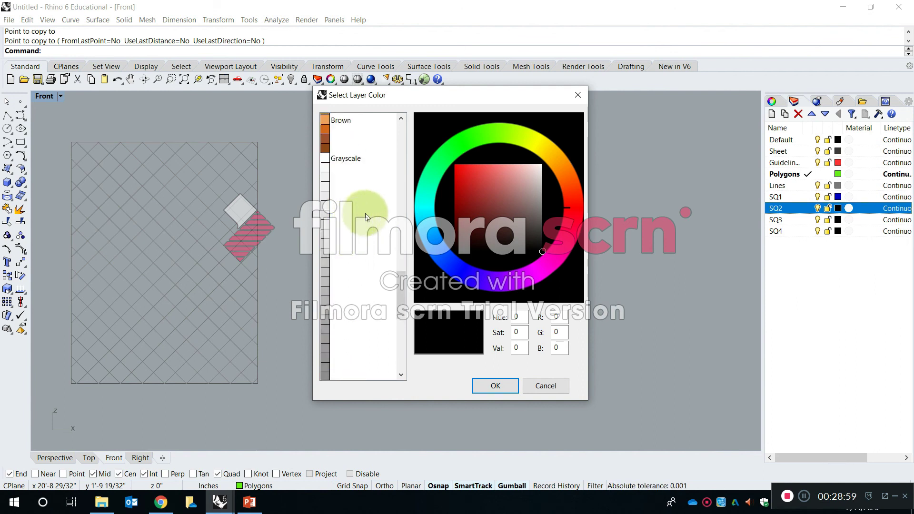
left_click_drag(474, 265, 449, 257)
left_click_drag(469, 199, 467, 163)
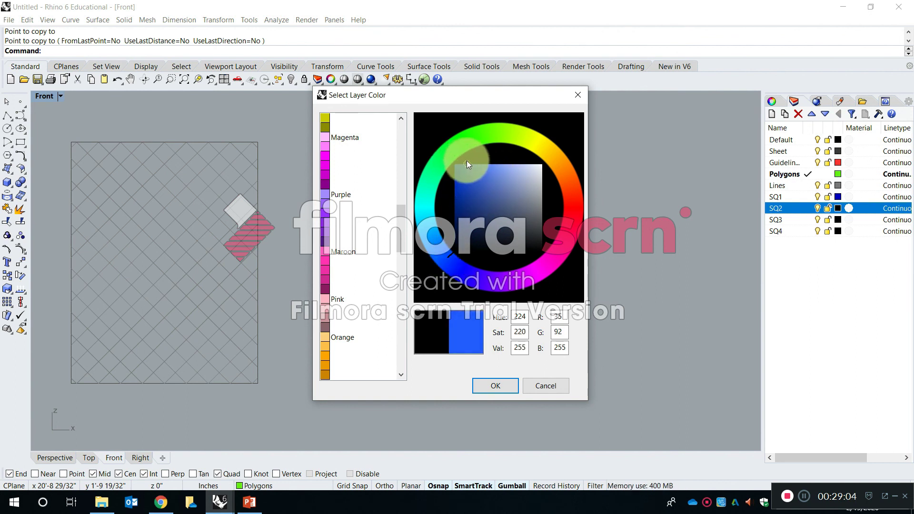
left_click(493, 382)
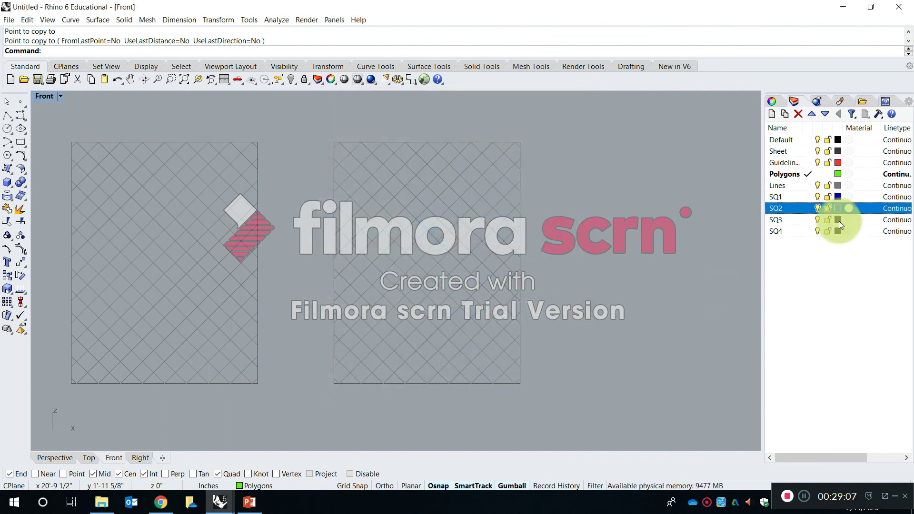
Set the SQ3 layer's colour to a sky blue, RGB 0, 167, 255.
left_click(839, 220)
left_click(432, 236)
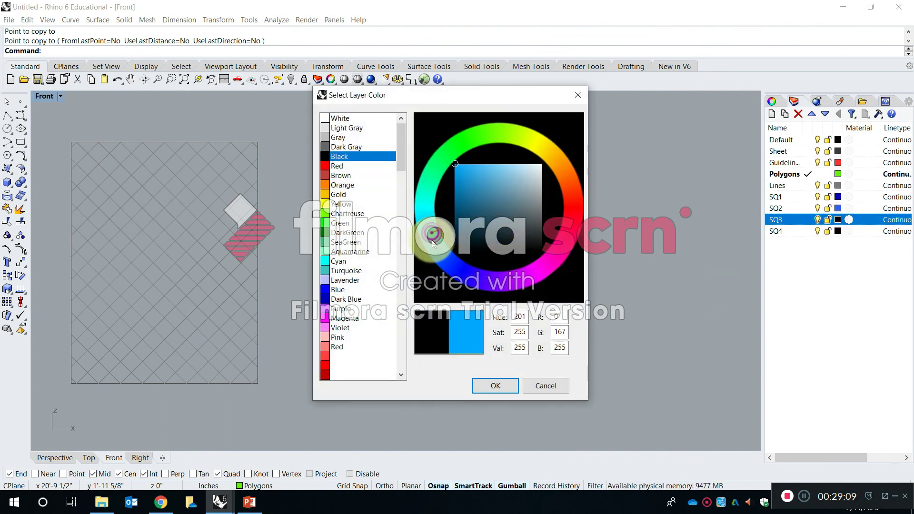
left_click(511, 385)
Set the SQ4 layer's colour to a pale blue, RGB 180, 240, 255.
left_click(841, 231)
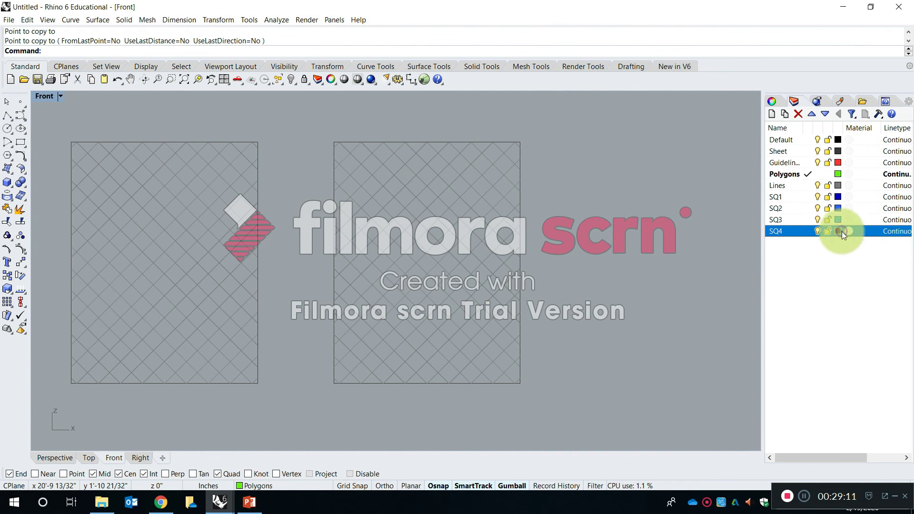
left_click(429, 227)
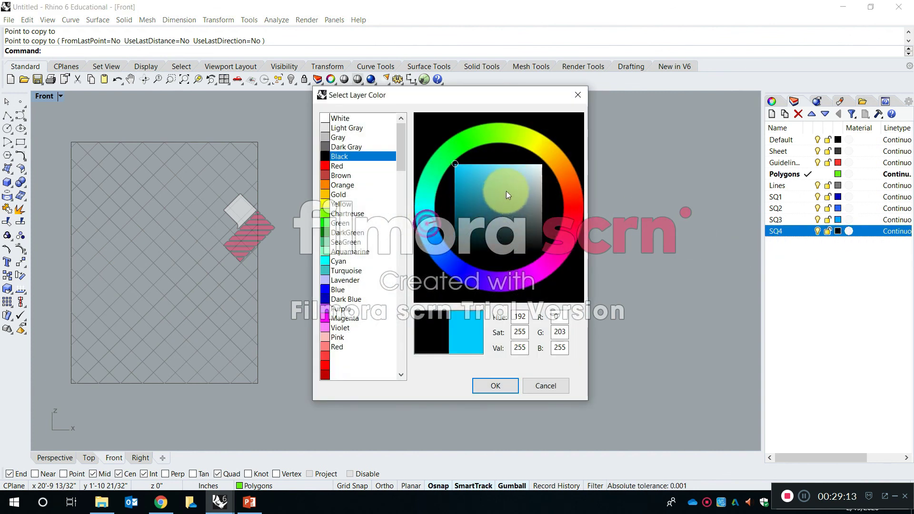
left_click(532, 164)
left_click(518, 164)
left_click(509, 358)
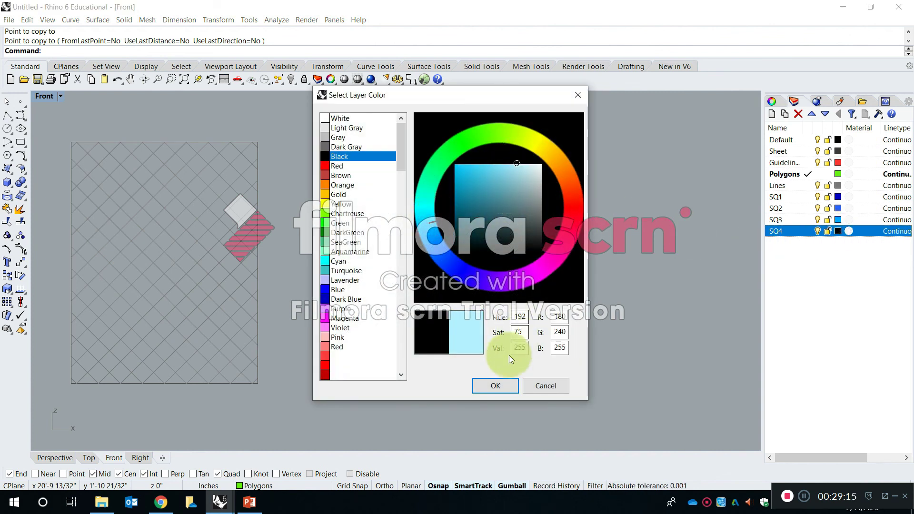
left_click(504, 384)
left_click(826, 303)
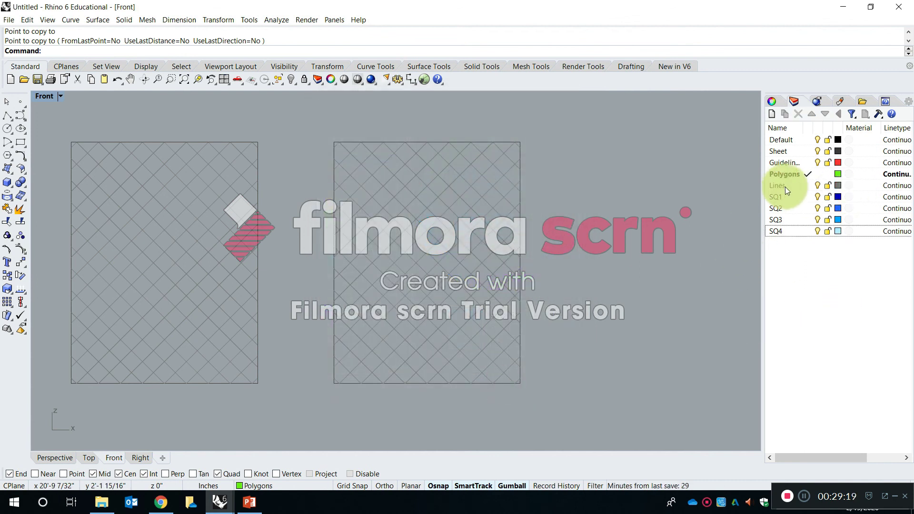
Add four new layers below the SQ4 layer.
left_click(772, 114)
left_click(772, 115)
left_click(773, 114)
left_click(773, 115)
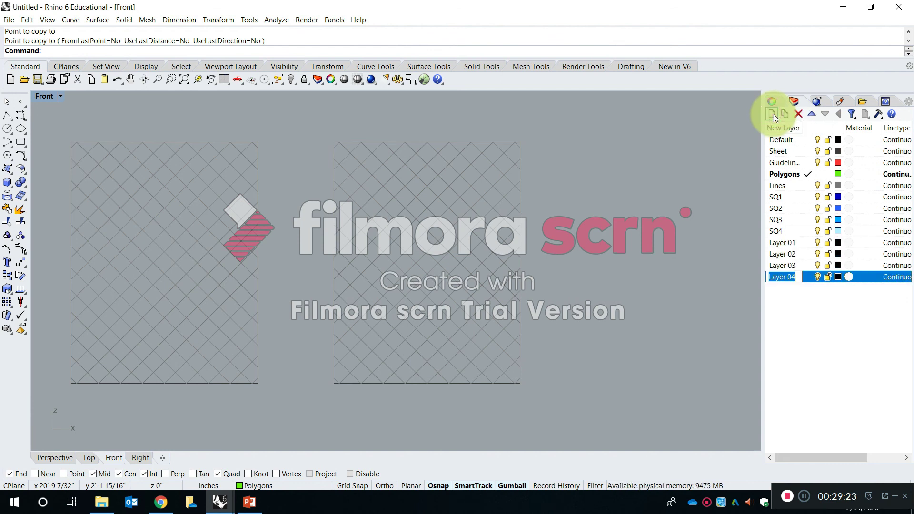
Rename the new Layer 01 and Layer 02 layers as HL1 and HL2.
left_click(781, 242)
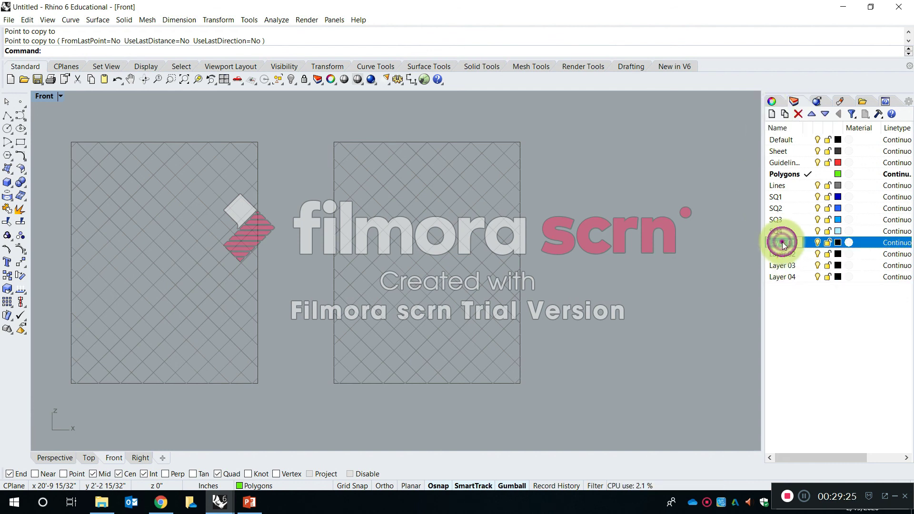
key("Caps_Lock")
type("h")
key("Left")
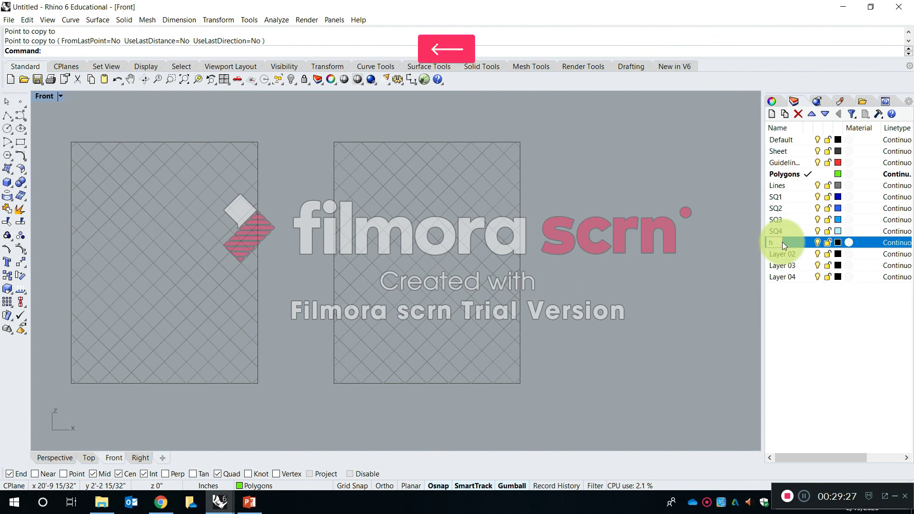
type("L1")
key("Return")
left_click(786, 253)
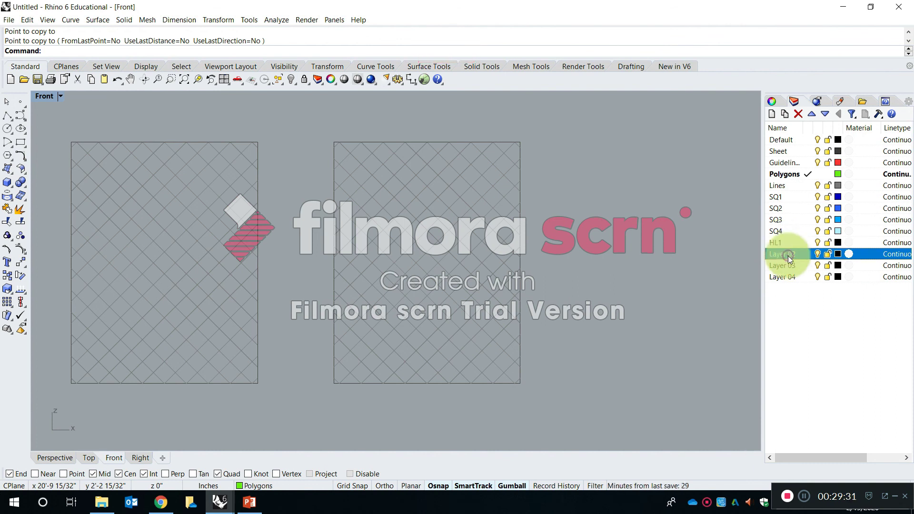
type("HL2")
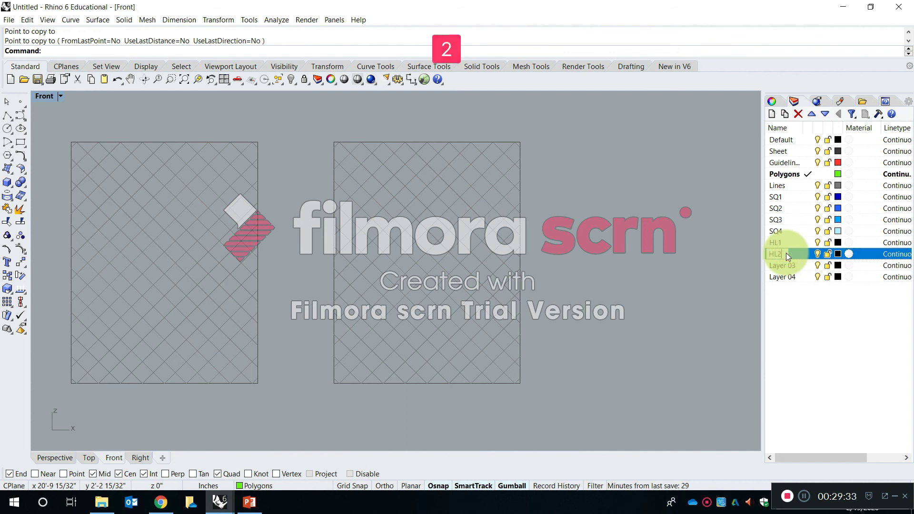
key("Return")
Rename the new Layer 03 and Layer 04 layers as HL3 and HL4.
left_click(781, 264)
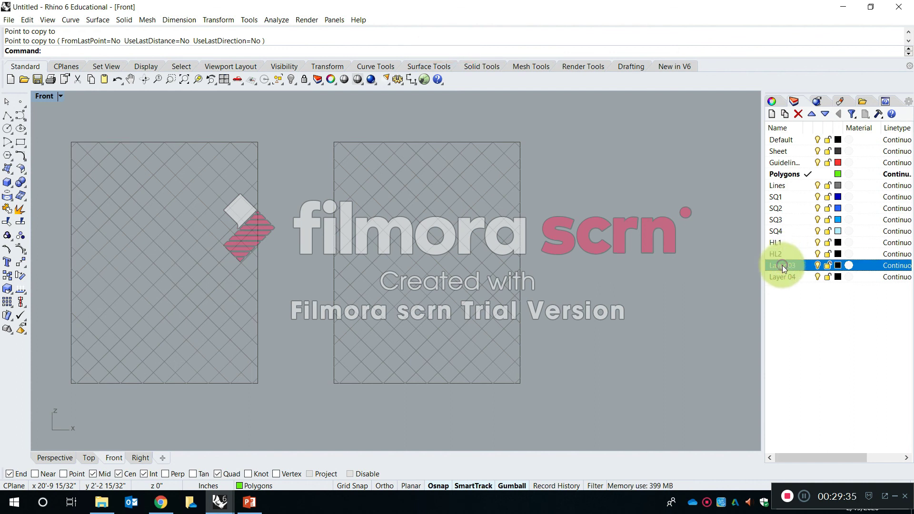
left_click(784, 267)
type("HL3")
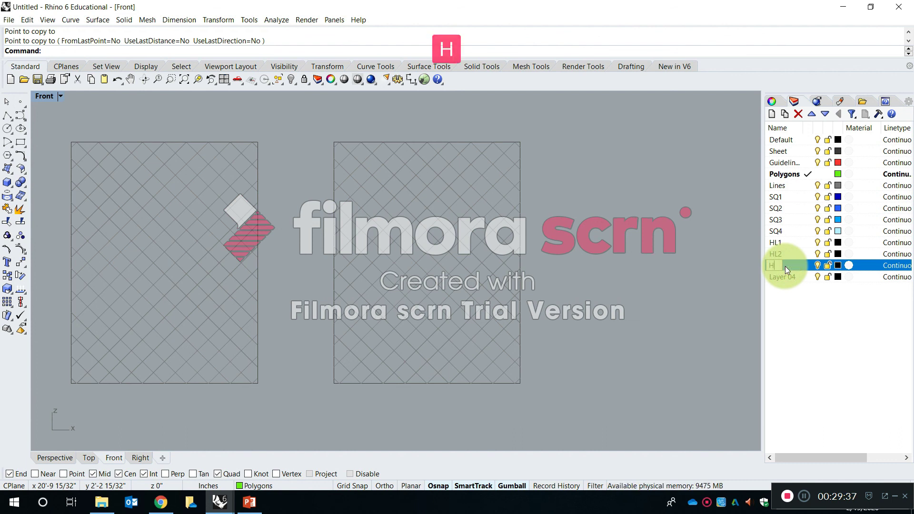
key("Return")
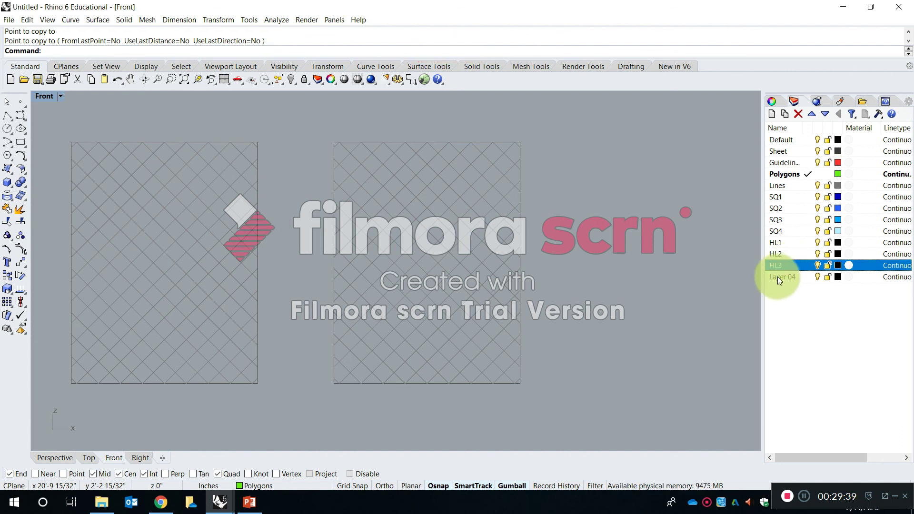
left_click(779, 276)
left_click(782, 276)
type("HL4")
key("Return")
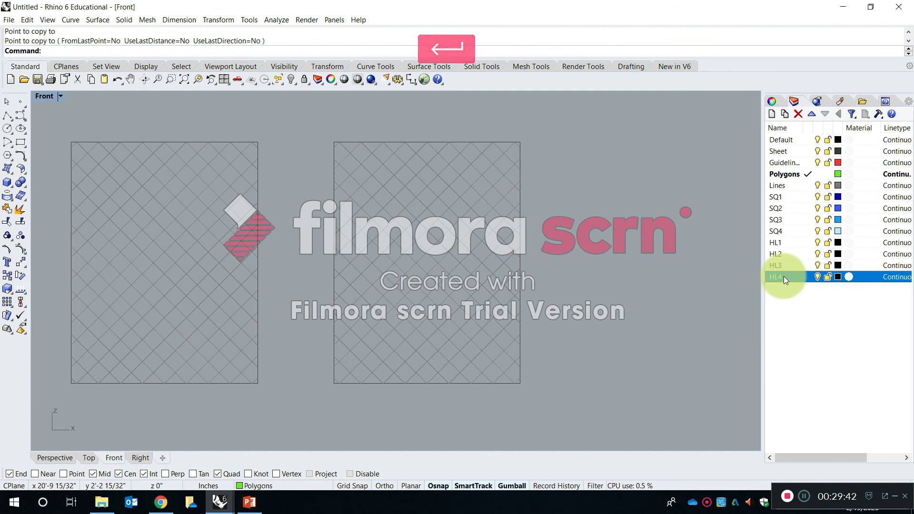
Set the HL1 layer's colour to a pinkish red, RGB 255, 0, 77.
left_click(838, 246)
left_click(564, 227)
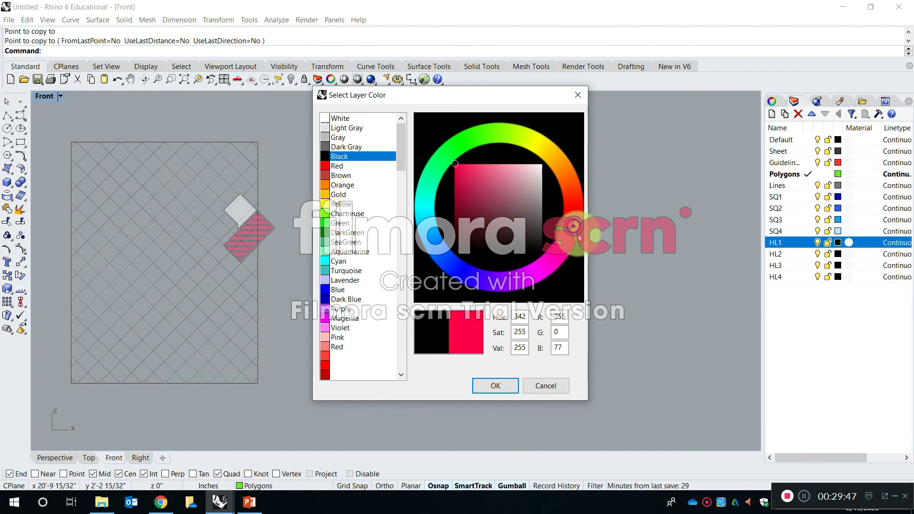
left_click(499, 385)
Choose a hot pink, RGB 255, 0, 148, for the HL2 layer's colour.
left_click(840, 254)
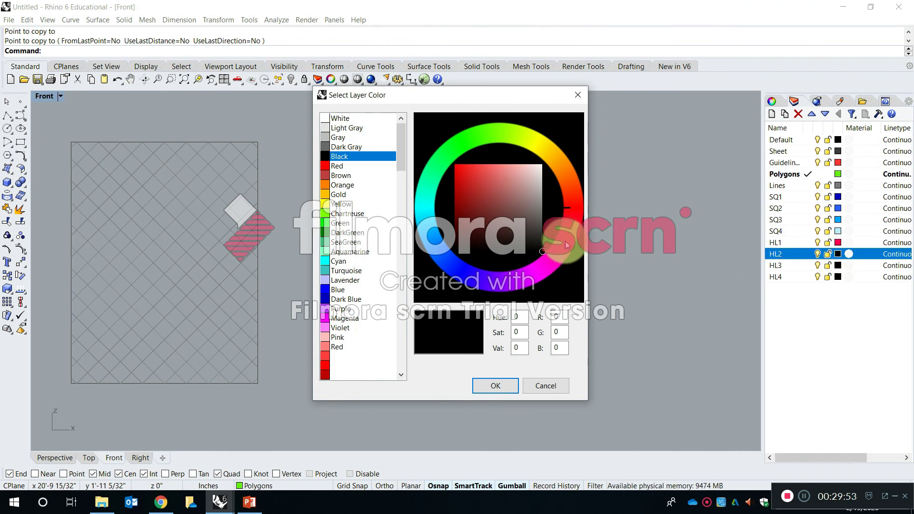
left_click(566, 242)
left_click(550, 257)
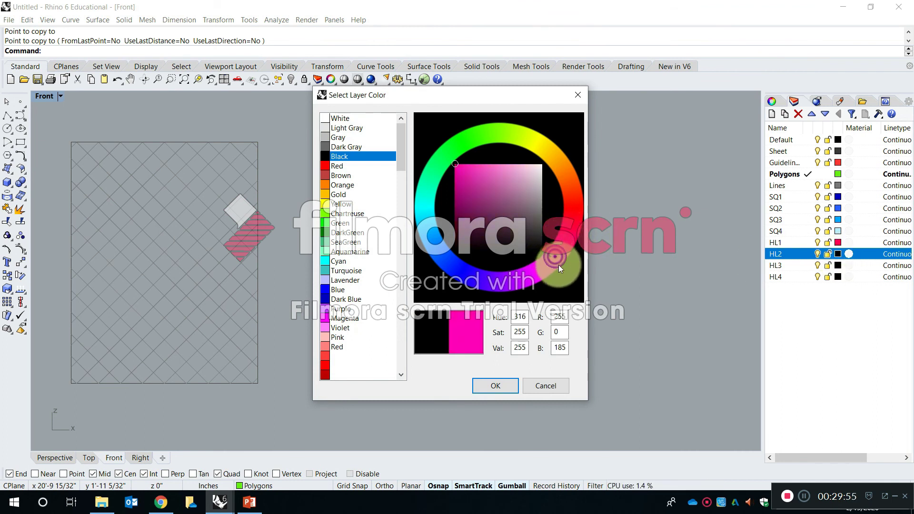
left_click_drag(526, 284, 571, 260)
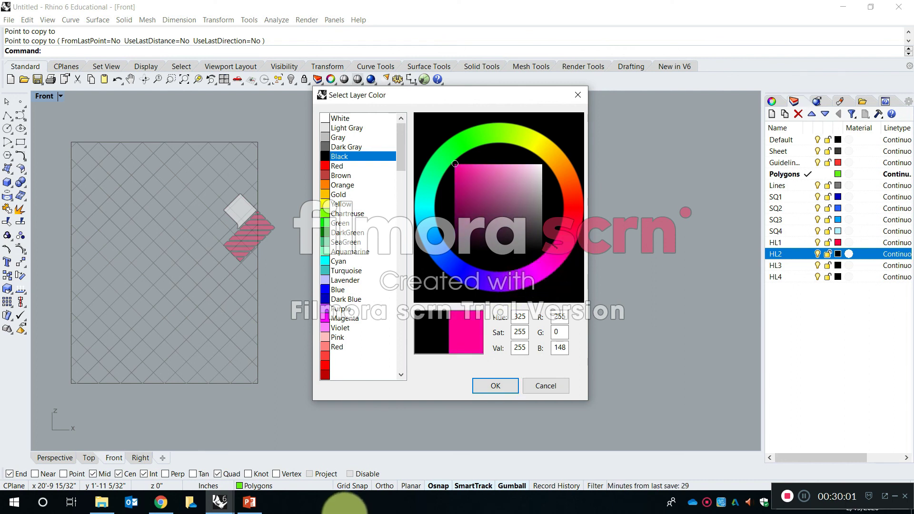
Switch to the SP20-S2-RhinoIntro_AM model to check its HL layer colours, and return to the untitled model.
left_click(216, 511)
left_click(241, 465)
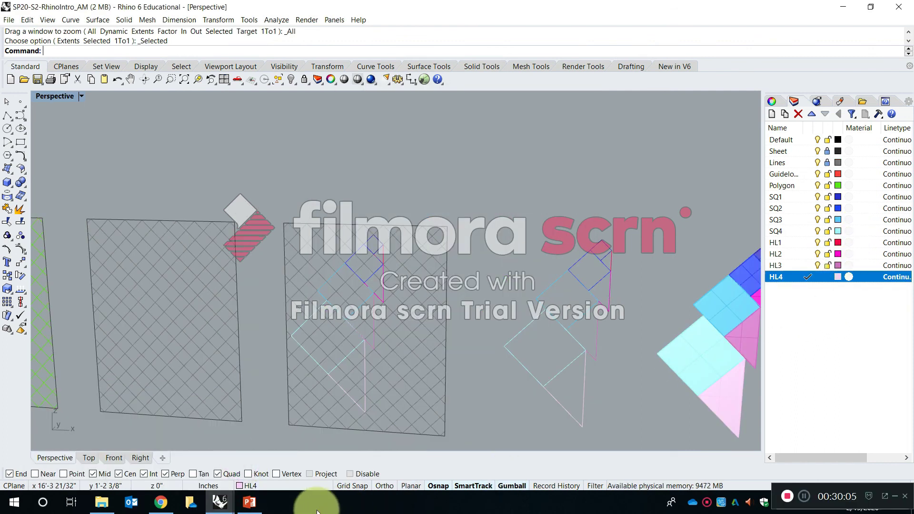
left_click(248, 503)
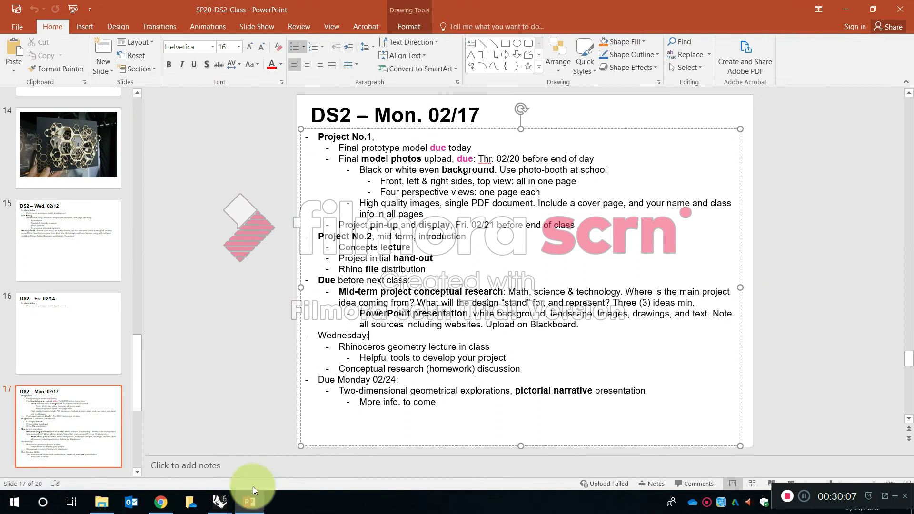
left_click(221, 503)
left_click(316, 465)
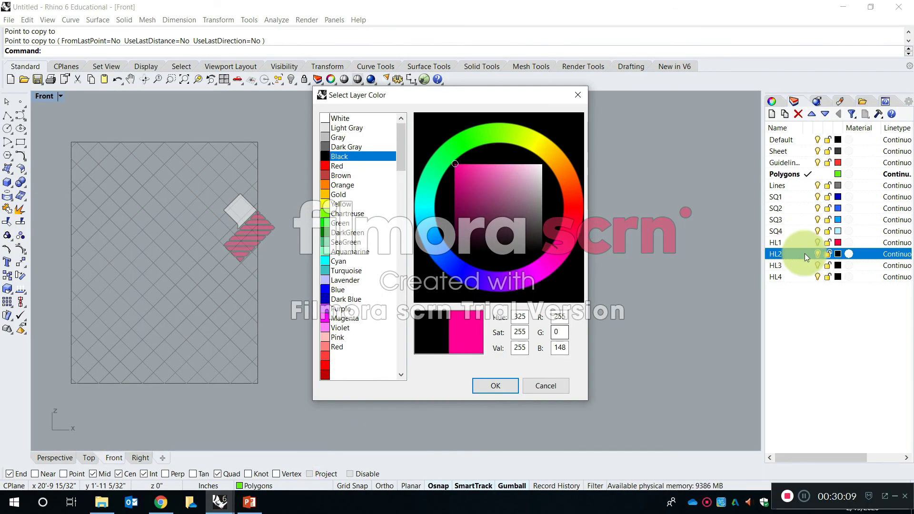
Apply a hot pink, RGB 255, 0, 146, to the HL2 layer and a magenta-violet, hue 293, to the HL3 layer.
left_click_drag(573, 240, 532, 284)
left_click(505, 385)
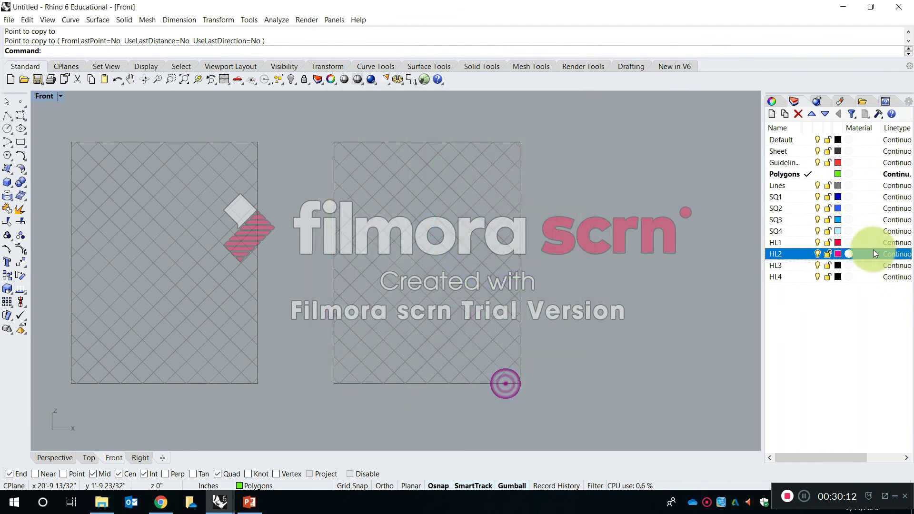
left_click(838, 265)
left_click(525, 270)
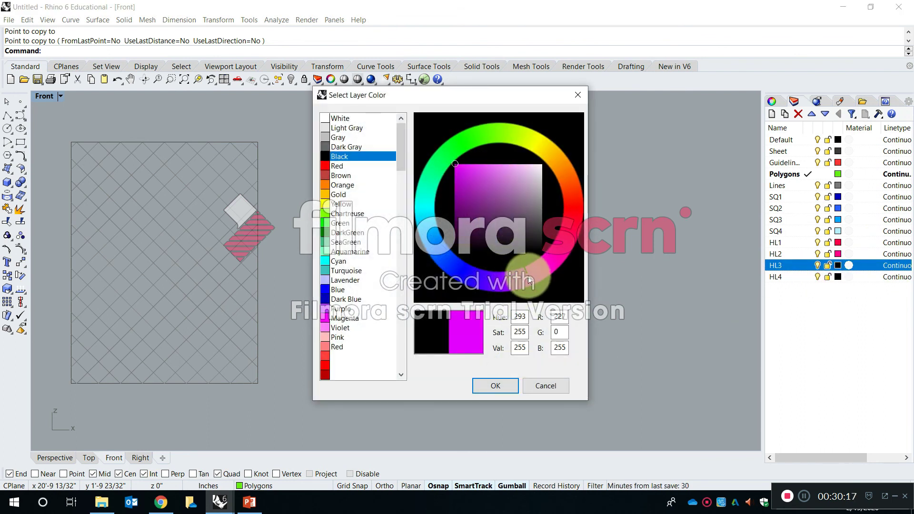
left_click(498, 386)
Set the HL4 layer's colour to a light lilac with hue 291, saturation 75 and value 255.
left_click(837, 277)
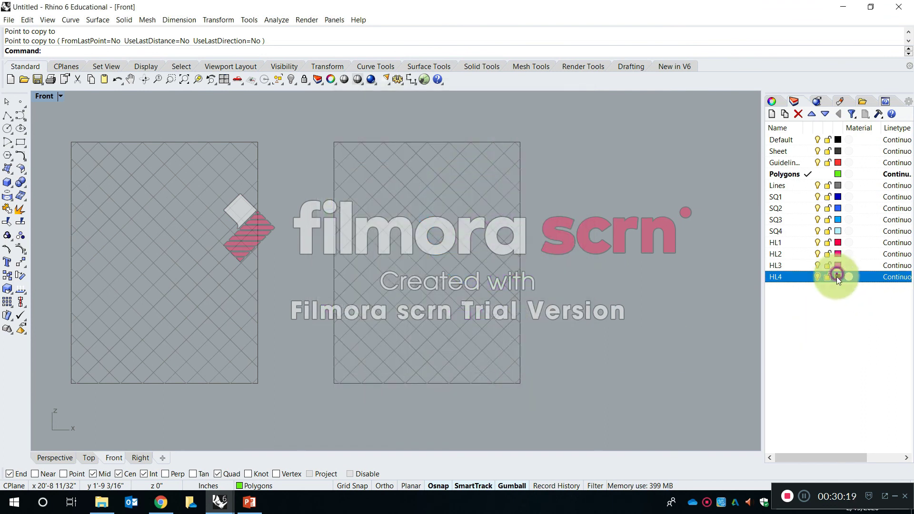
left_click(526, 280)
mouse_move(516, 178)
left_mouse_down()
mouse_move(507, 161)
mouse_move(516, 163)
left_mouse_up()
left_click(516, 383)
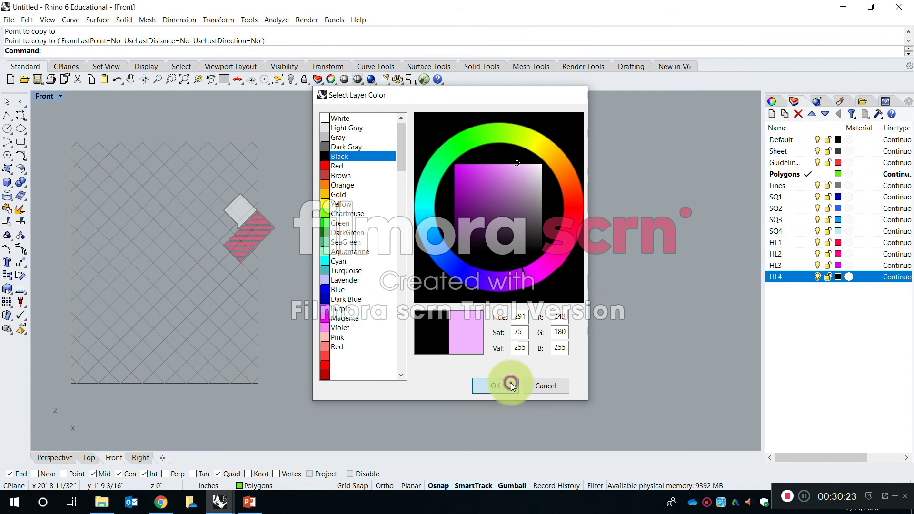
left_click(823, 332)
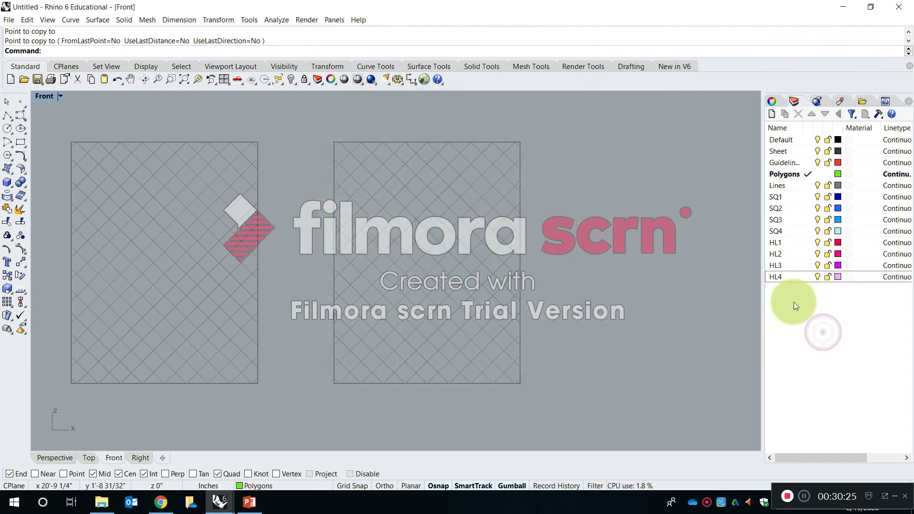
Change the HL2 layer's colour to a magenta, RGB 255, 0, 222.
left_click(839, 253)
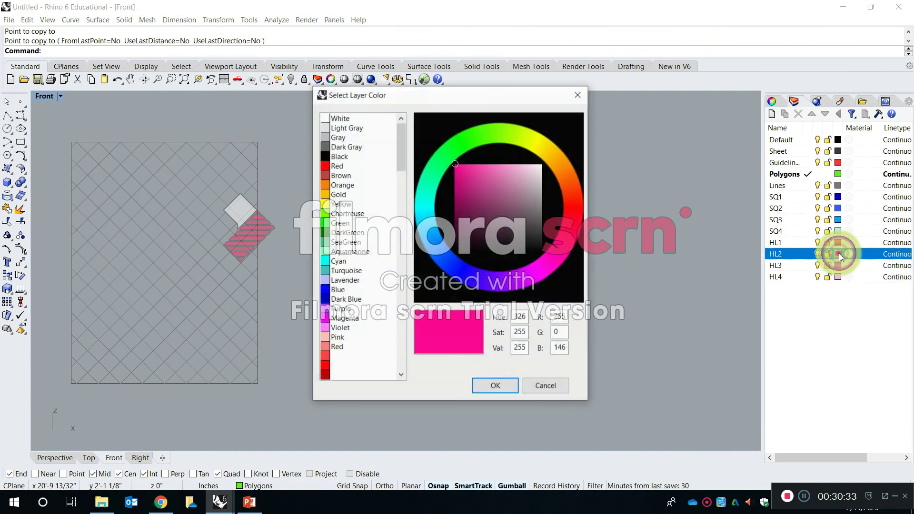
left_click(541, 262)
left_click(495, 387)
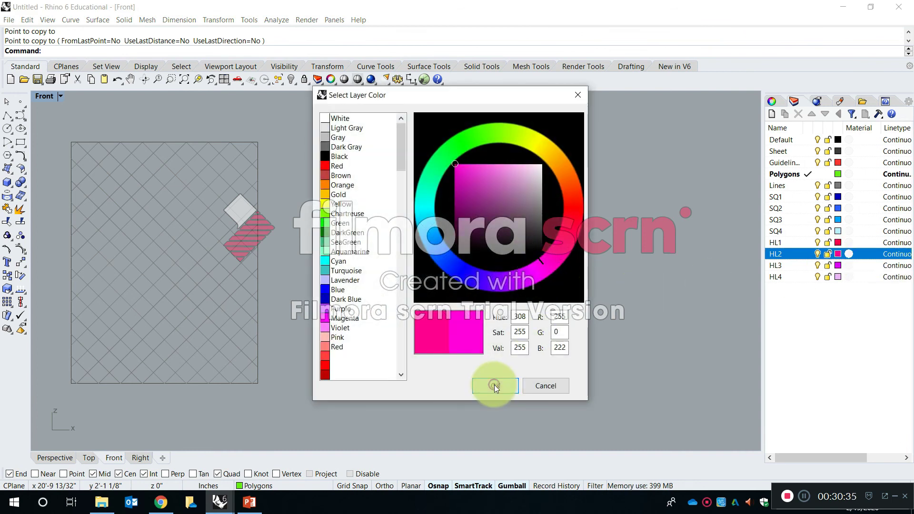
Soften the HL3 layer's colour to a muted, less saturated purple.
left_click(838, 265)
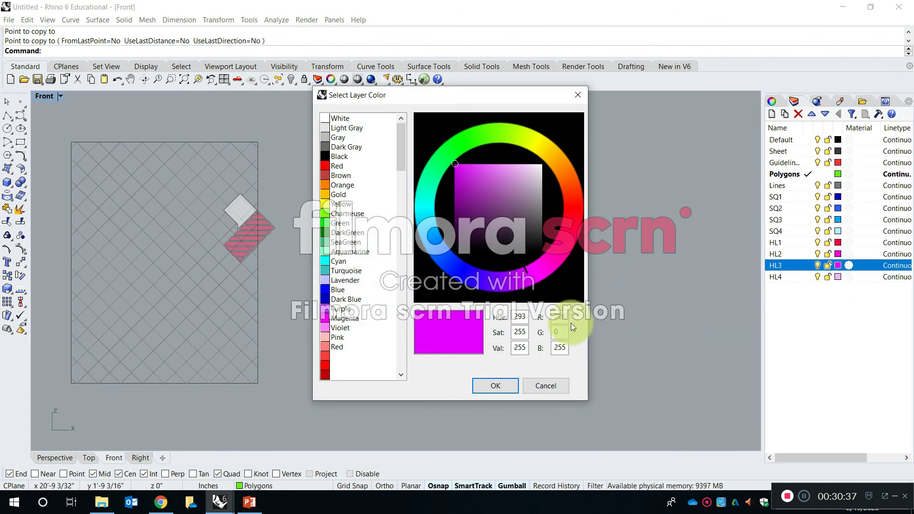
left_click(482, 169)
mouse_move(484, 172)
left_mouse_down()
mouse_move(495, 173)
mouse_move(495, 188)
left_mouse_up()
left_click(496, 385)
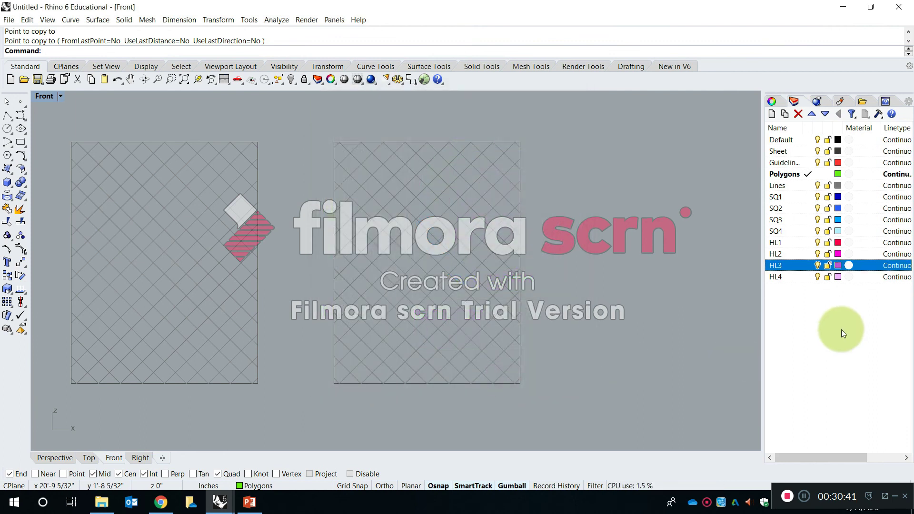
left_click(841, 327)
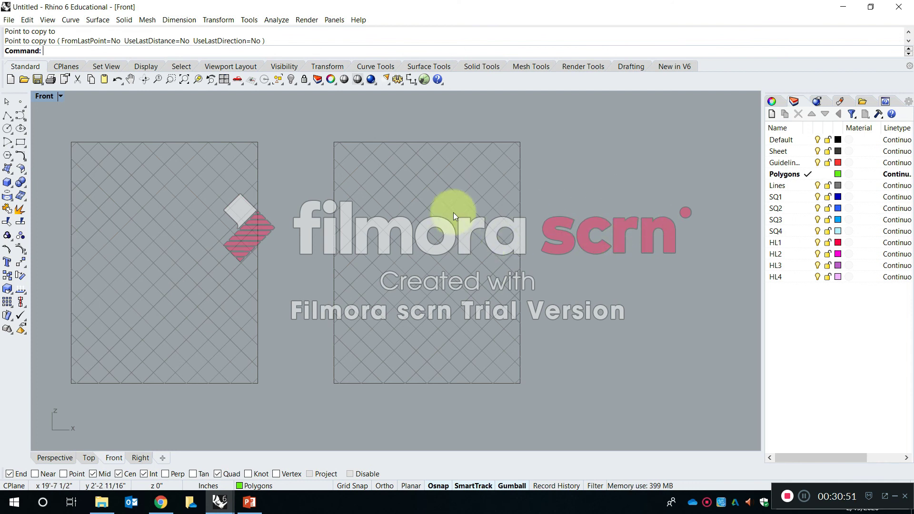
Try selecting and shifting individual diagonal grid lines on the last sheet while their layer is unlocked.
left_click(412, 171)
left_click(389, 182)
left_click(373, 244)
left_click(469, 184)
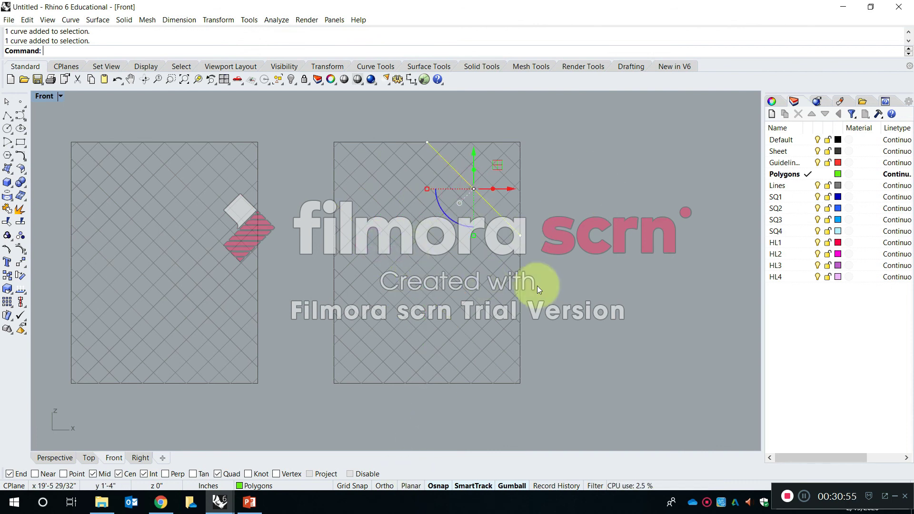
left_click(589, 262)
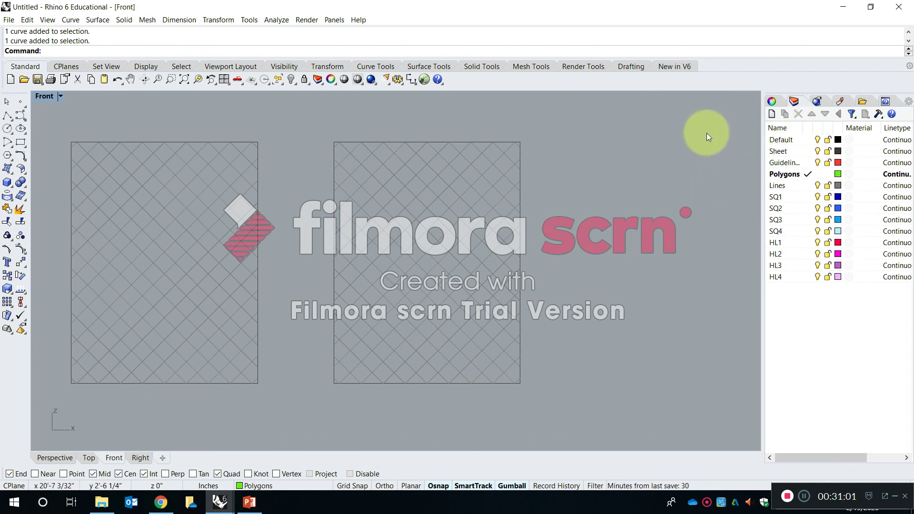
left_click_drag(422, 215, 385, 194)
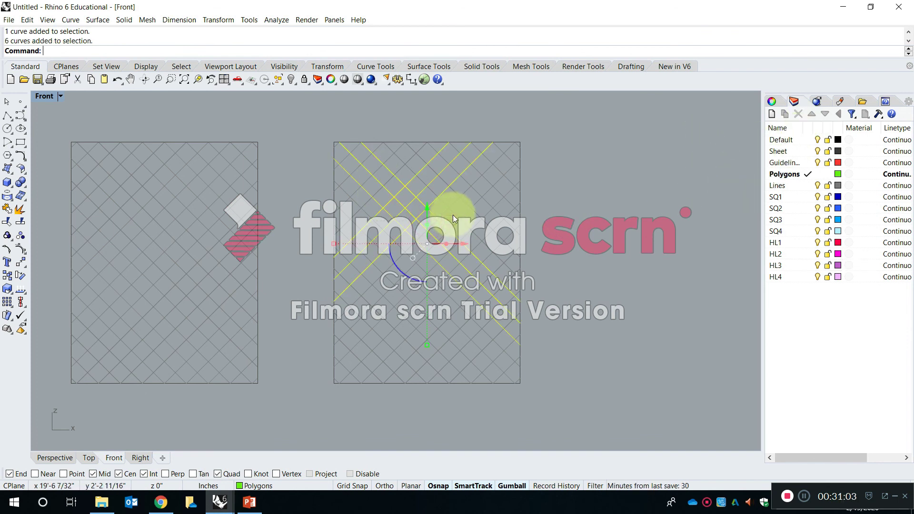
left_click(451, 214)
left_click_drag(451, 190, 583, 258)
left_click_drag(398, 261, 429, 364)
left_click_drag(438, 262, 474, 332)
left_click_drag(379, 174, 366, 244)
left_click_drag(422, 147, 448, 241)
left_click_drag(465, 173, 551, 240)
left_click(476, 308)
scroll(419, 193, "up", 5)
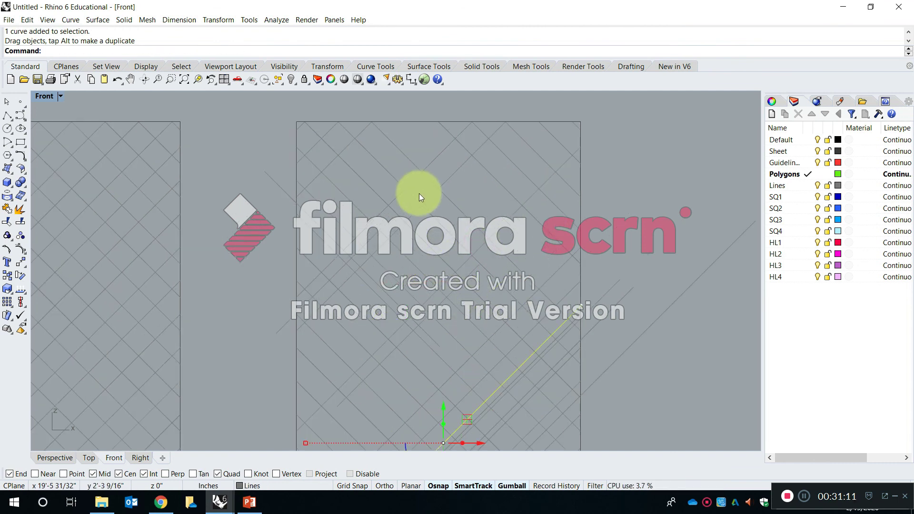
scroll(465, 218, "down", 5)
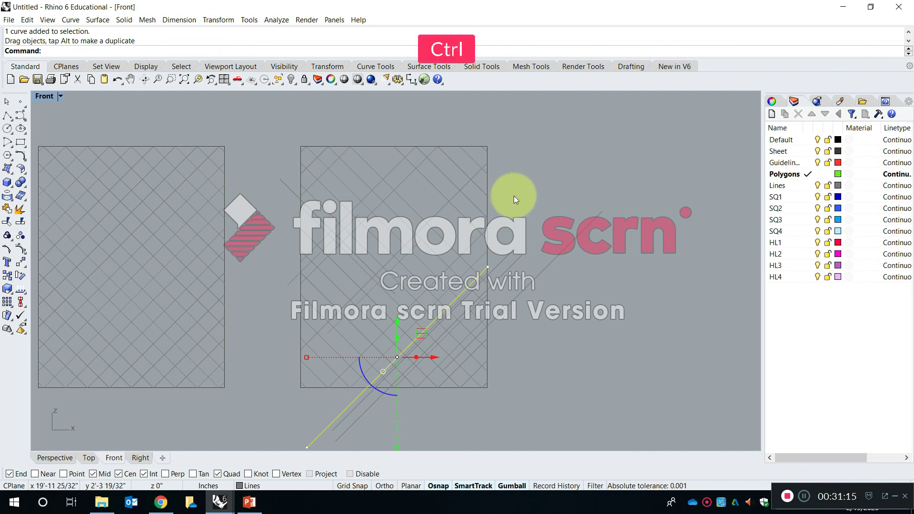
Undo all the grid line moves, redoing the layer colour change if it is undone as well.
key("ctrl+z")
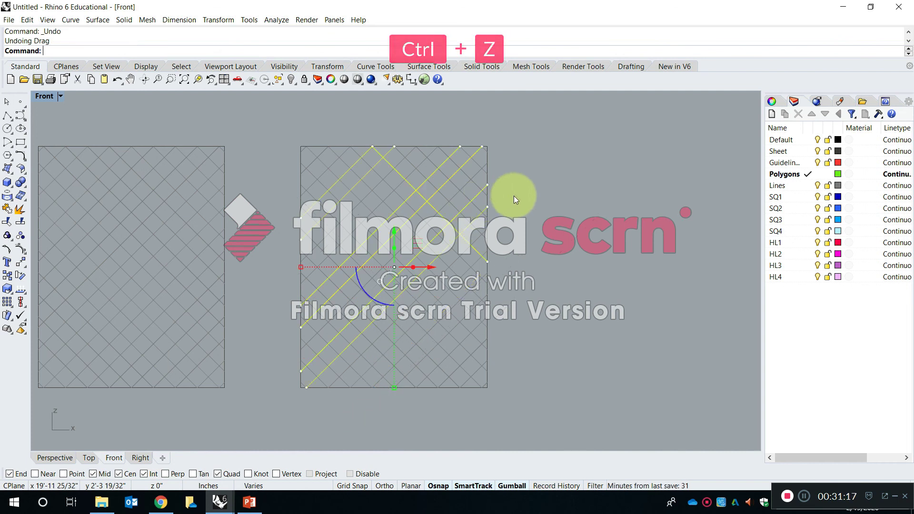
key("ctrl+z")
key("ctrl+y")
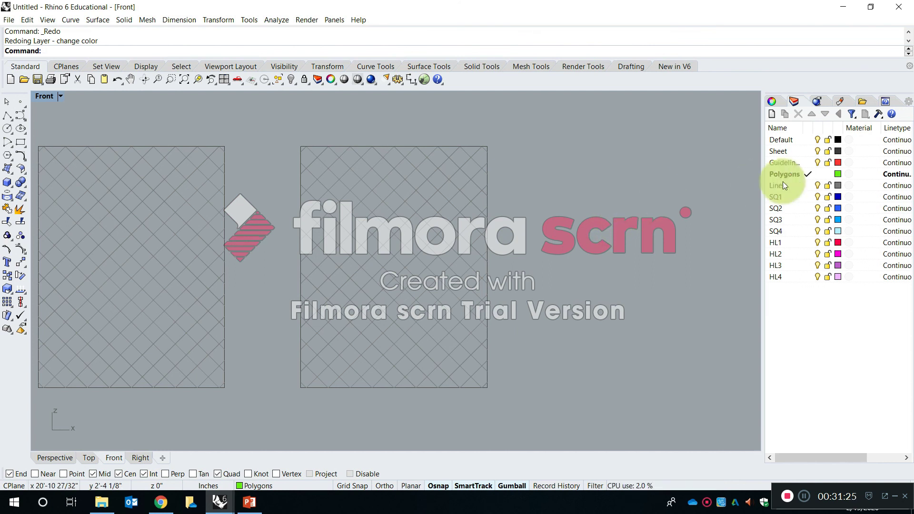
Lock the Lines and Sheet layers.
left_click(830, 184)
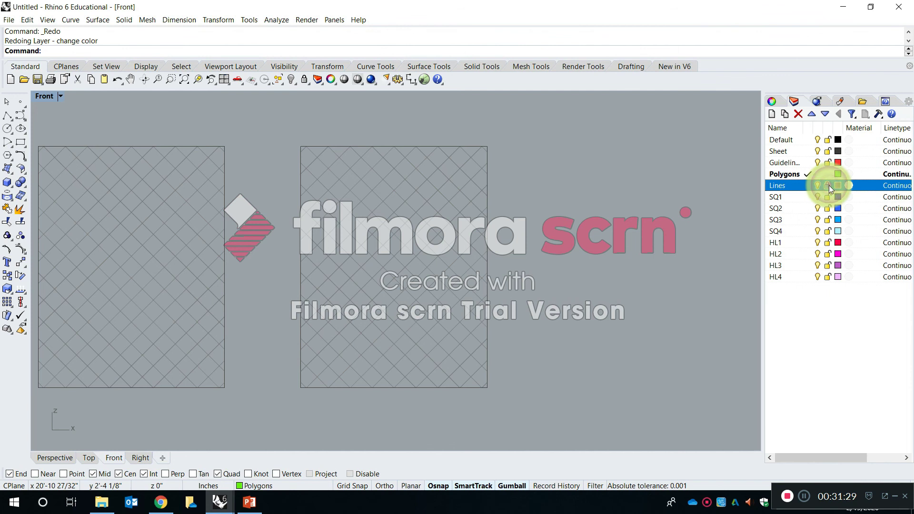
left_click(828, 151)
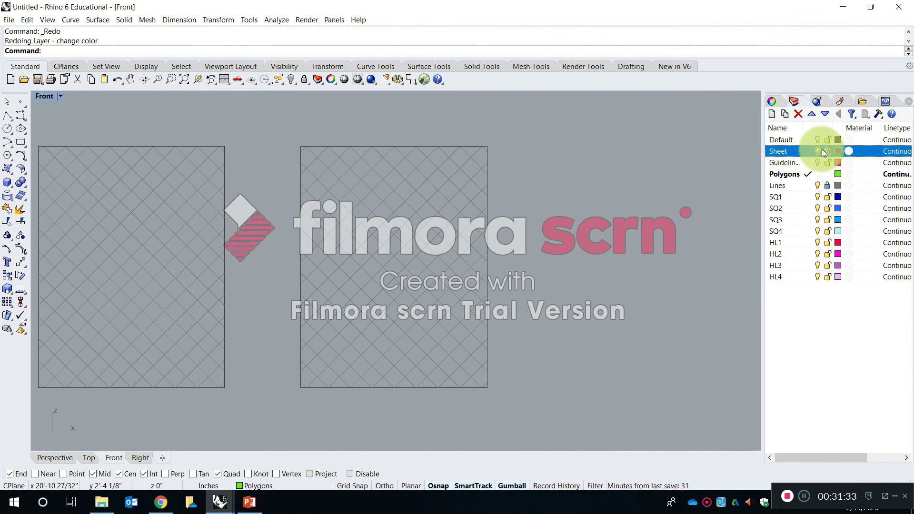
Test whether the sheet outlines and grid lines can still be selected, including on the sheet with the green lines.
left_click(428, 216)
mouse_move(494, 134)
left_mouse_down()
mouse_move(356, 421)
mouse_move(305, 387)
mouse_move(283, 395)
left_mouse_up()
left_click(388, 169)
left_click(286, 219)
left_click_drag(388, 167, 447, 193)
left_click(329, 387)
left_click(414, 330)
scroll(414, 270, "down", 6)
left_click(436, 253)
left_click(356, 272)
left_click(127, 250)
left_click(110, 284)
left_click(158, 231)
left_click(157, 320)
left_click(139, 209)
left_click(123, 271)
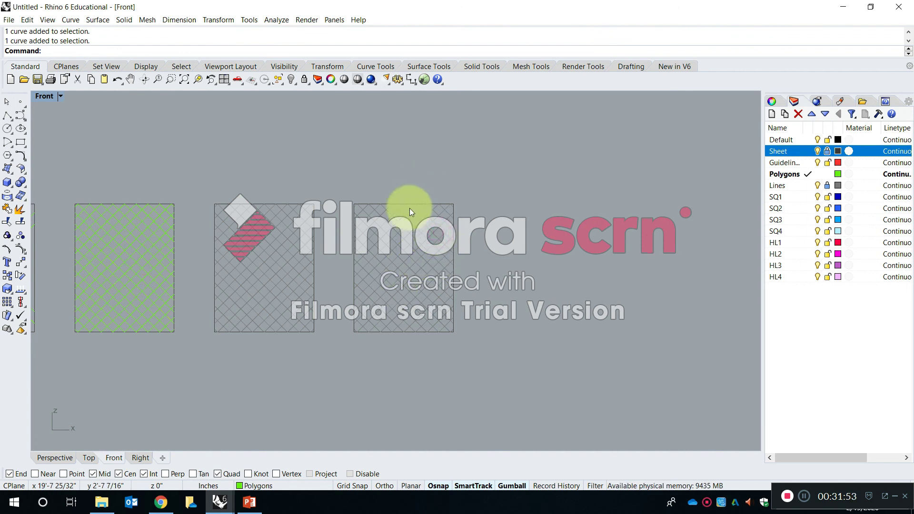
scroll(388, 256, "up", 4)
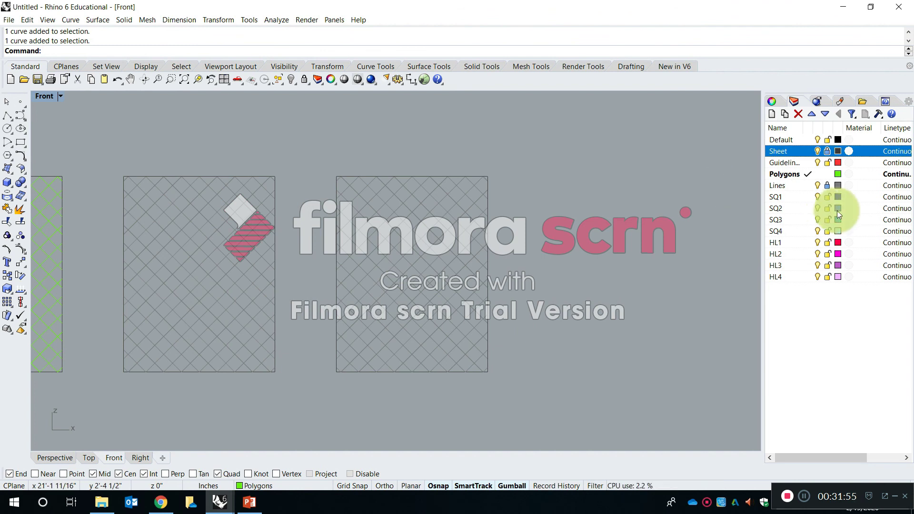
Make SQ1 the current layer for drawing on the last sheet.
left_click(806, 196)
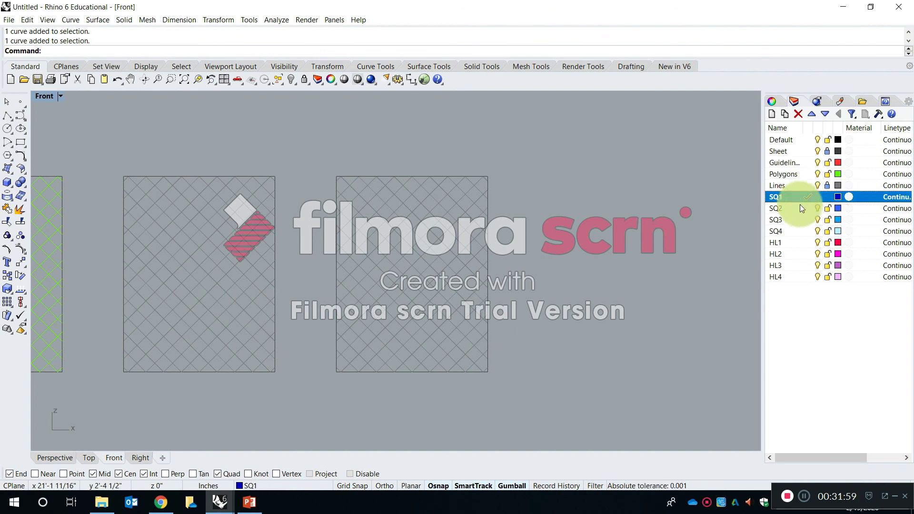
right_click_drag(370, 261, 326, 259)
scroll(407, 231, "up", 4)
right_click_drag(379, 212, 386, 254)
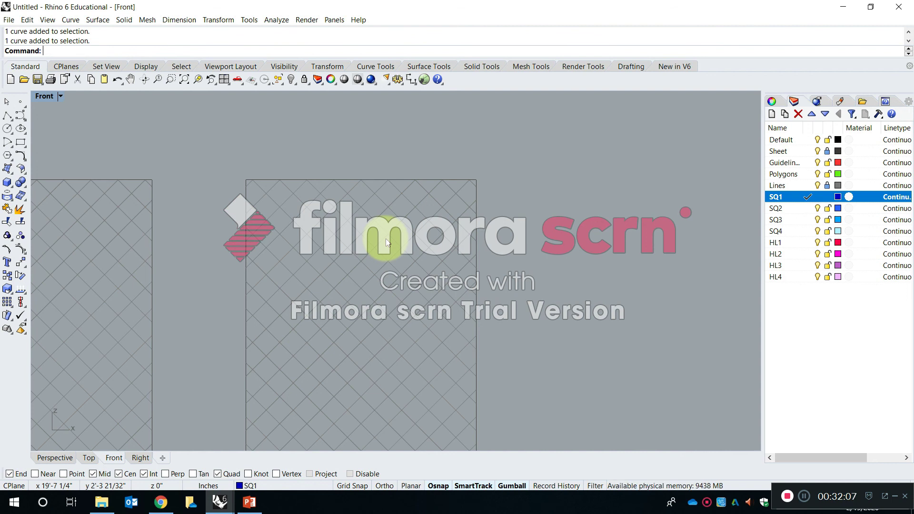
Draw a closed Polyline square around one diagonal grid cell near the last sheet's upper edge, snapping to the grid intersections.
type("p")
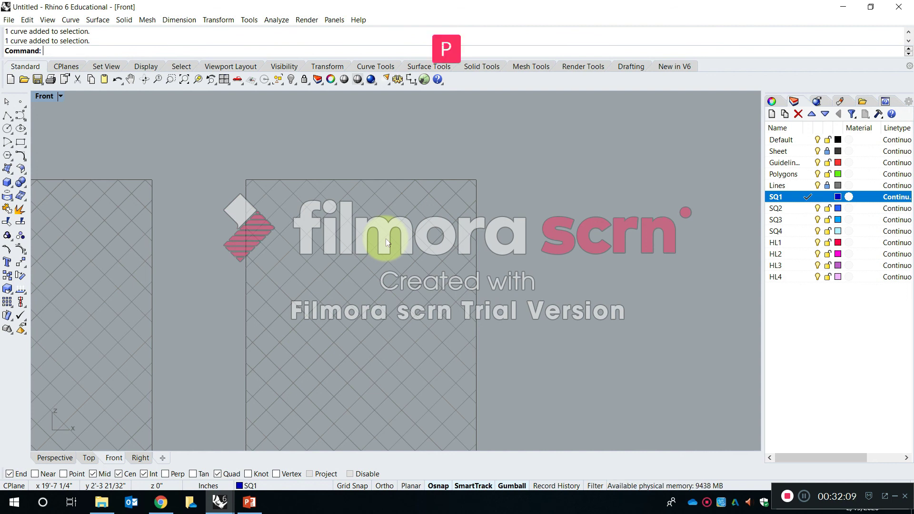
type("oly")
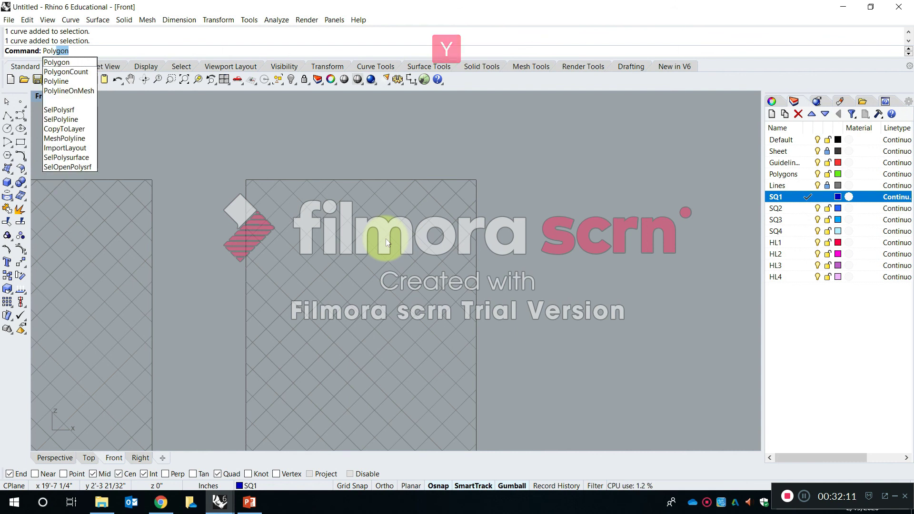
key("Down")
key("Down")
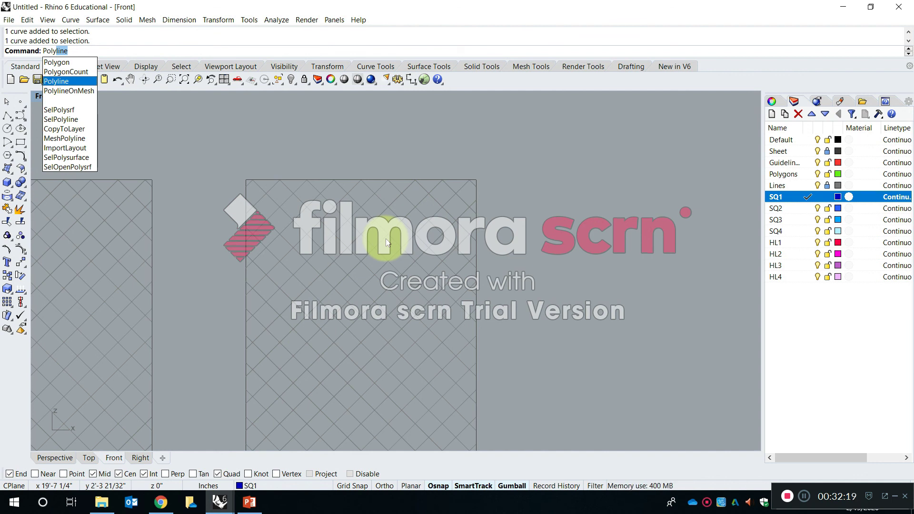
key("Return")
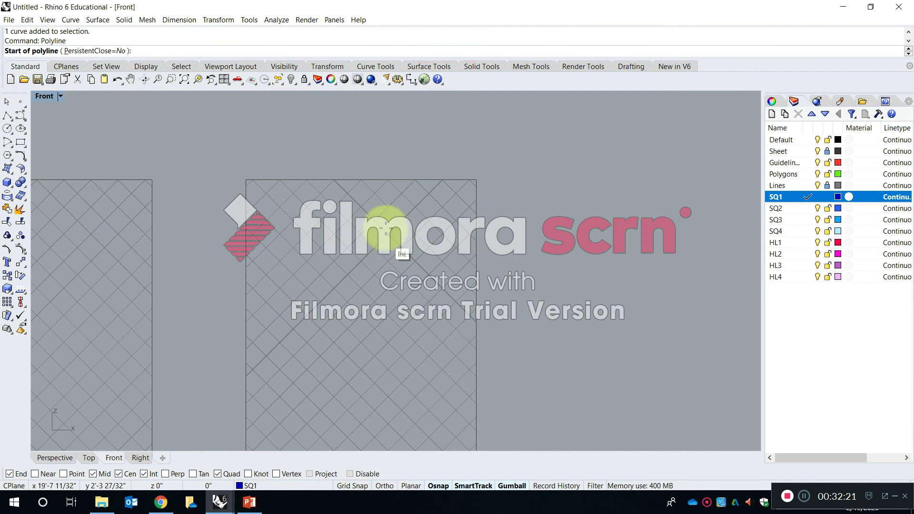
scroll(421, 201, "up", 5)
scroll(423, 209, "up", 4)
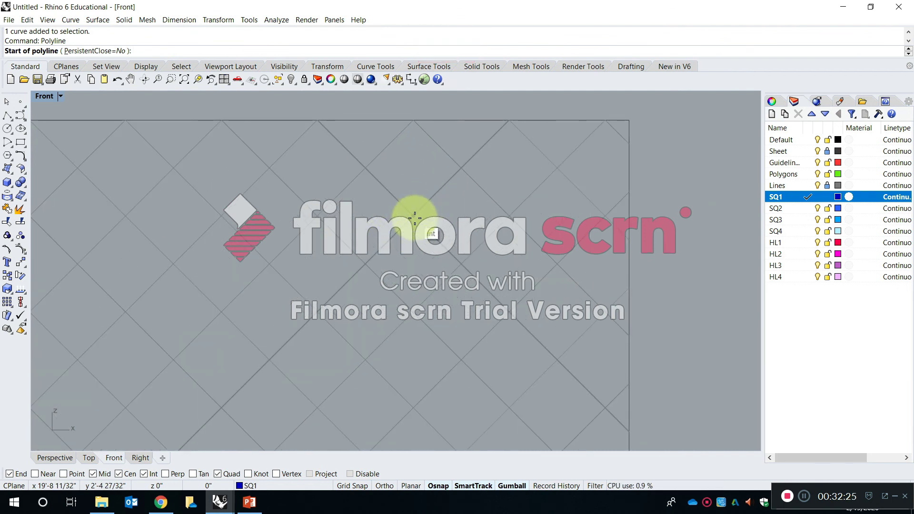
left_click(413, 217)
left_click(366, 167)
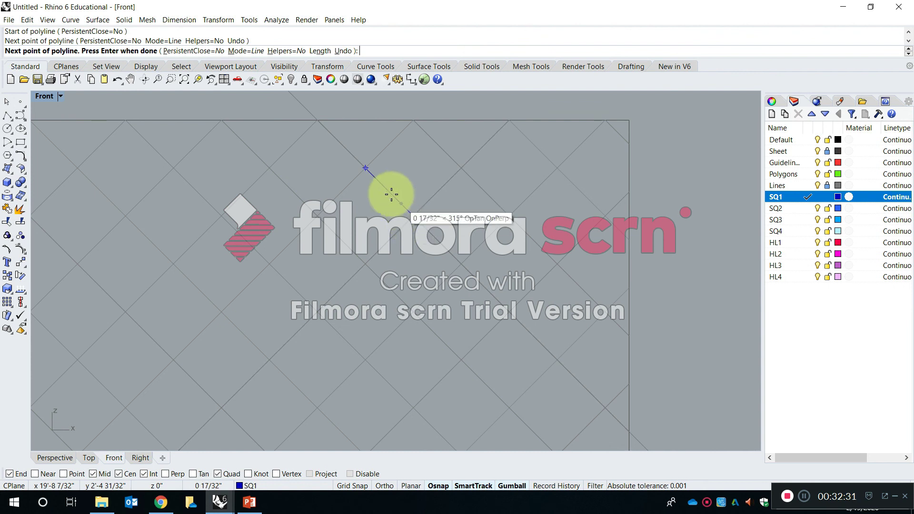
left_click(316, 216)
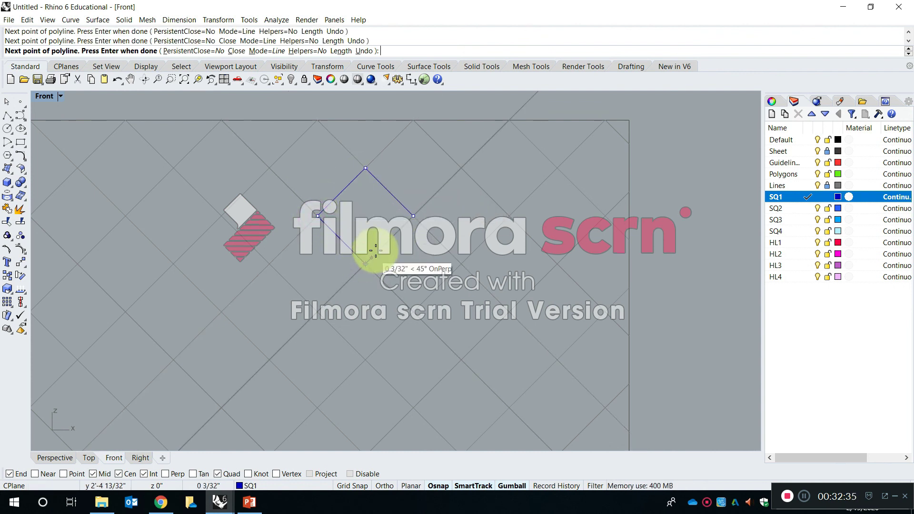
left_click(374, 250)
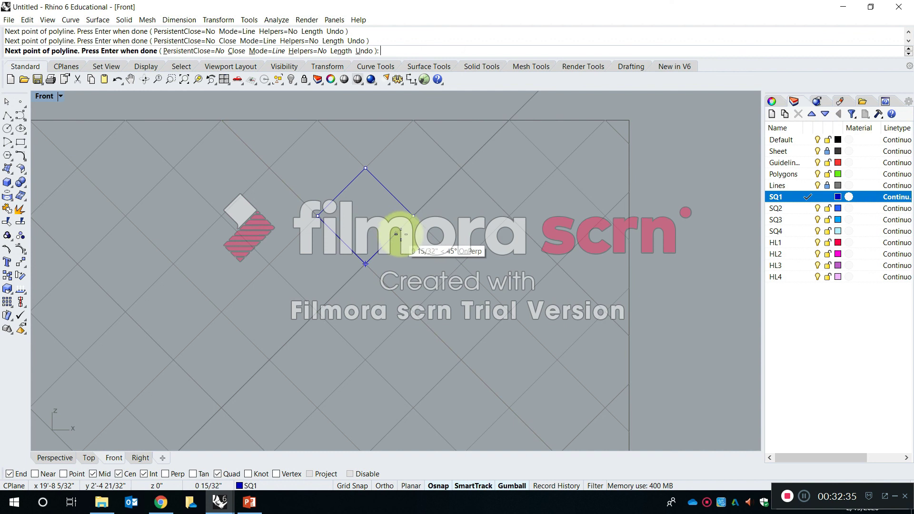
left_click(416, 216)
scroll(412, 213, "down", 4)
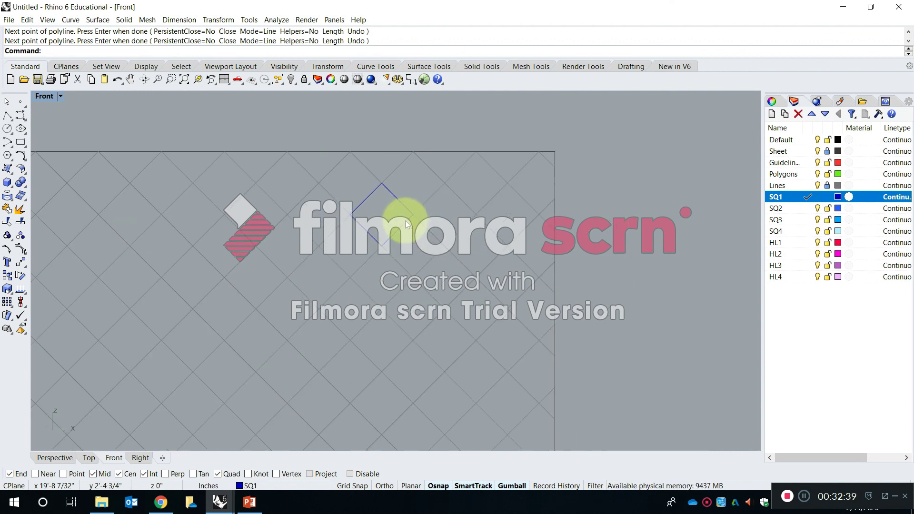
On layer SQ2, draw a closed Polyline square two grid cells per side, diagonally below the SQ1 square and starting its upper corner at SQ1's left corner.
left_click(808, 209)
right_click(394, 258)
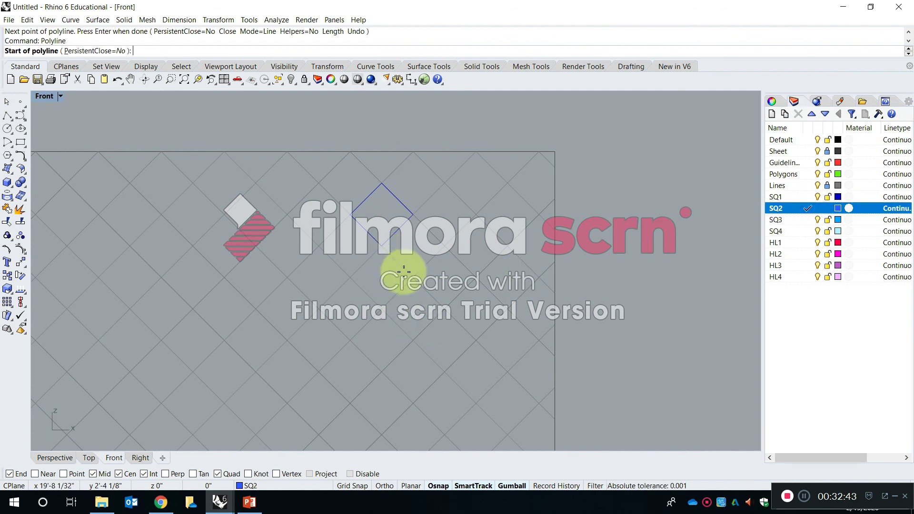
left_click(404, 270)
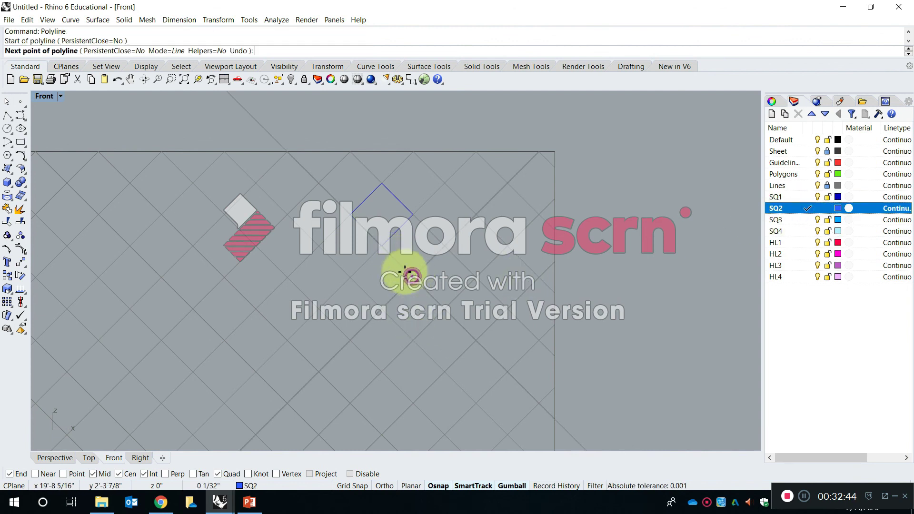
left_click(350, 214)
left_click(287, 277)
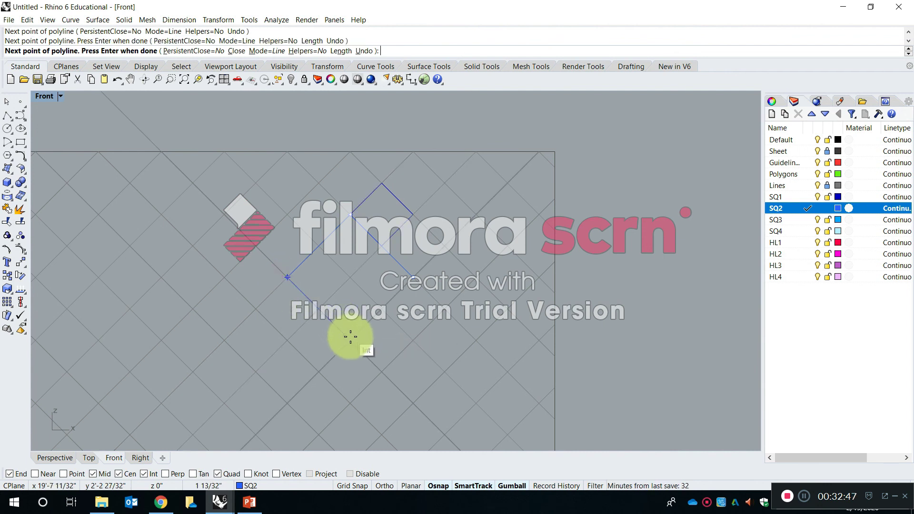
left_click(350, 336)
left_click(414, 280)
On layer SQ3, draw a closed Polyline square three grid cells per side, with its upper corner on the left corner of the SQ2 square.
right_click_drag(398, 310, 499, 277)
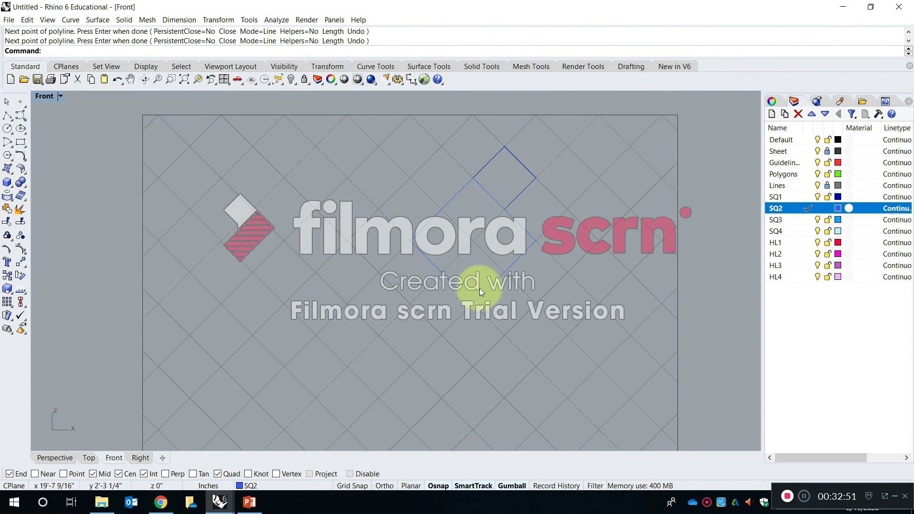
right_click_drag(465, 280, 437, 194)
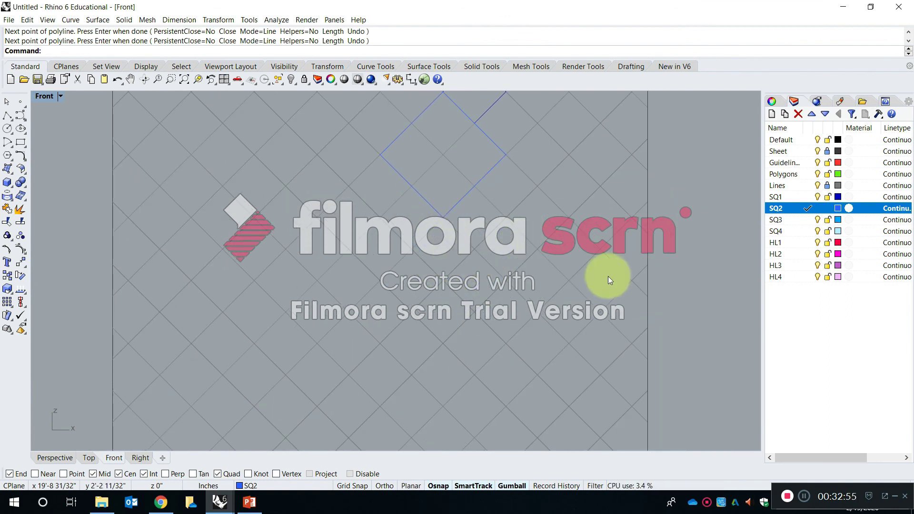
left_click(807, 220)
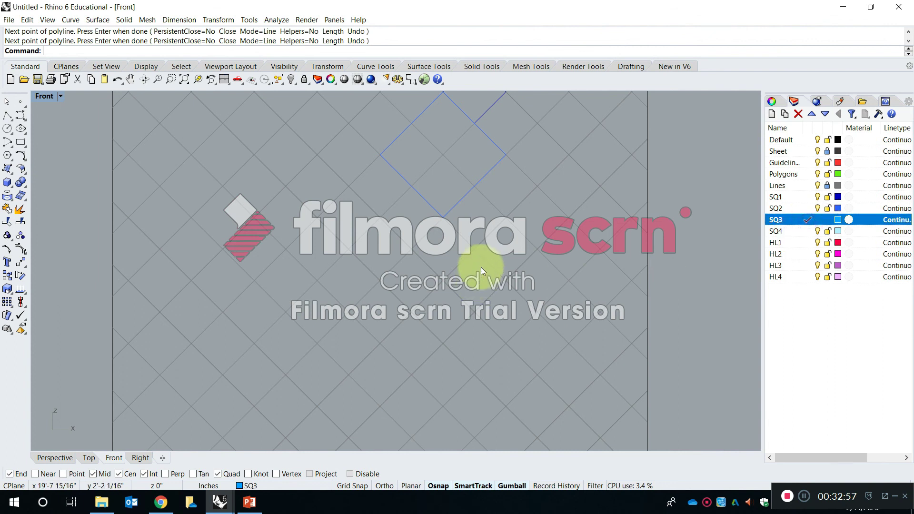
right_click(484, 247)
left_click(474, 249)
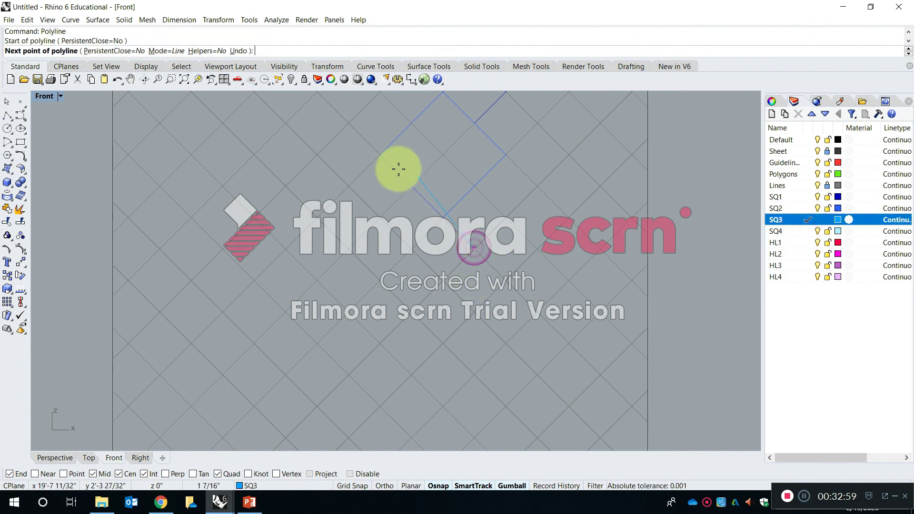
left_click(381, 154)
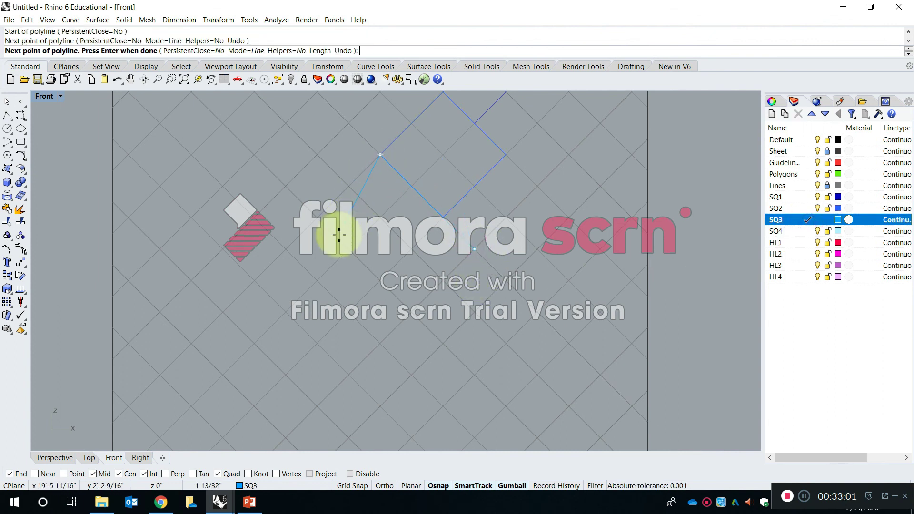
left_click(286, 249)
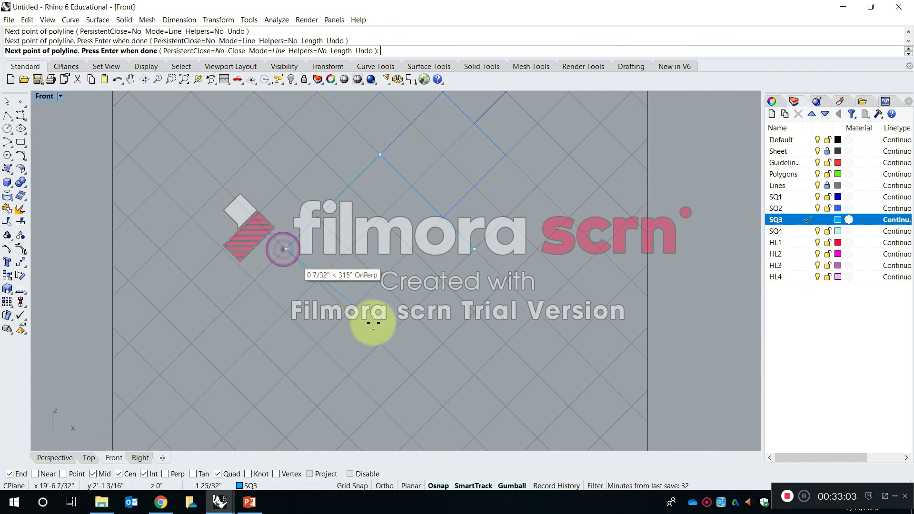
left_click(380, 342)
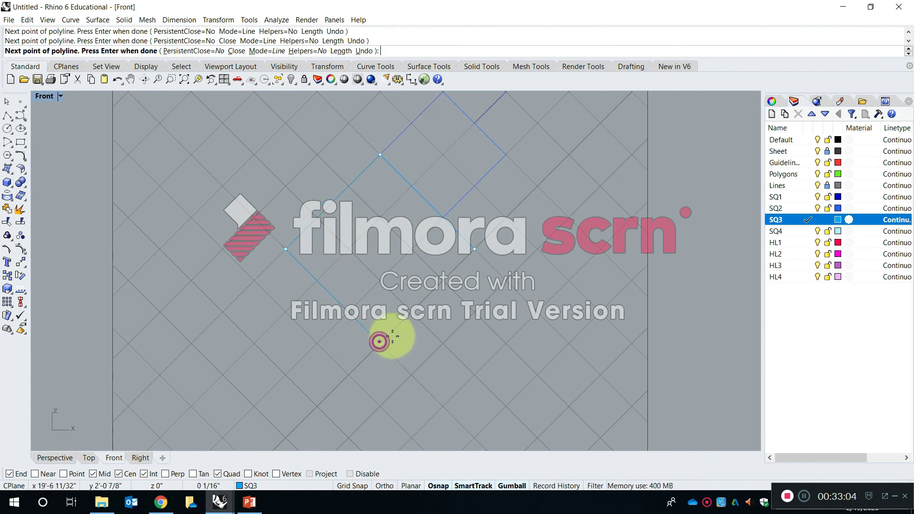
left_click(473, 246)
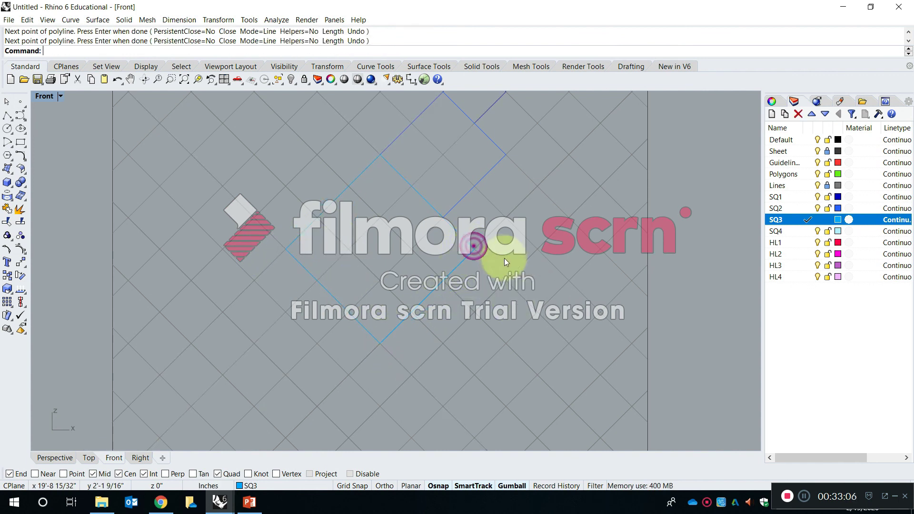
On layer SQ4, draw a closed Polyline square four grid cells per side, with its upper corner on the left corner of the SQ3 square.
left_click(811, 231)
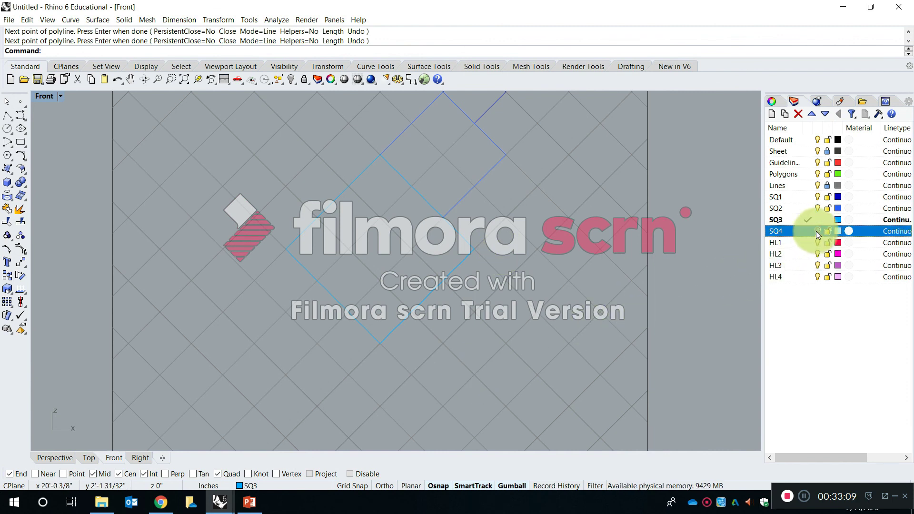
left_click(815, 232)
right_click_drag(493, 372, 557, 322)
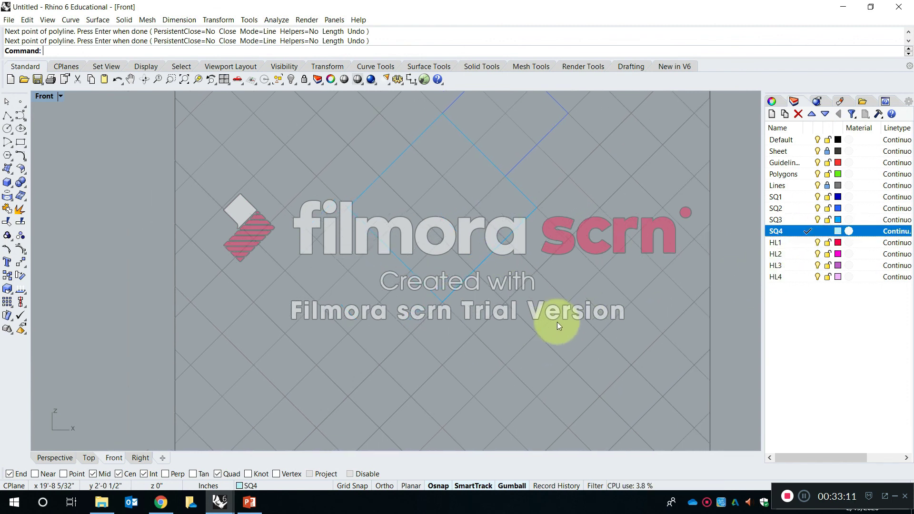
key("Return")
left_click(348, 207)
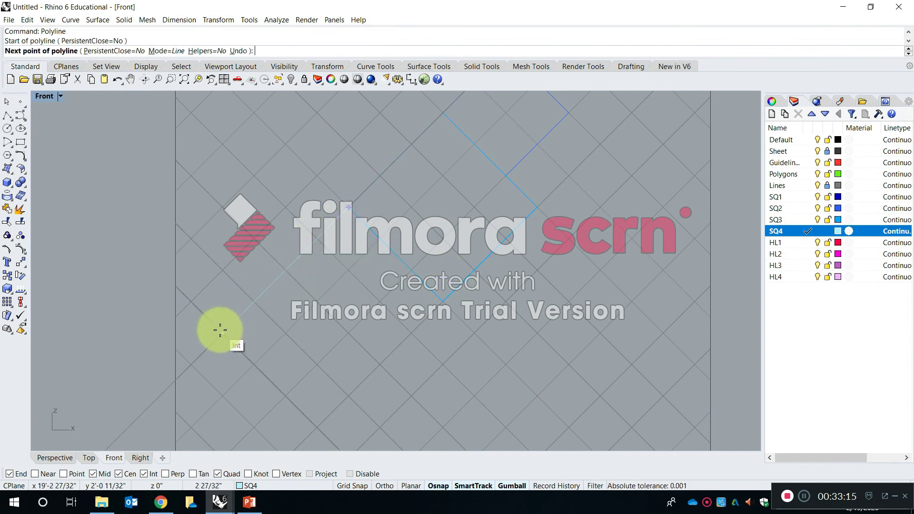
left_click(222, 332)
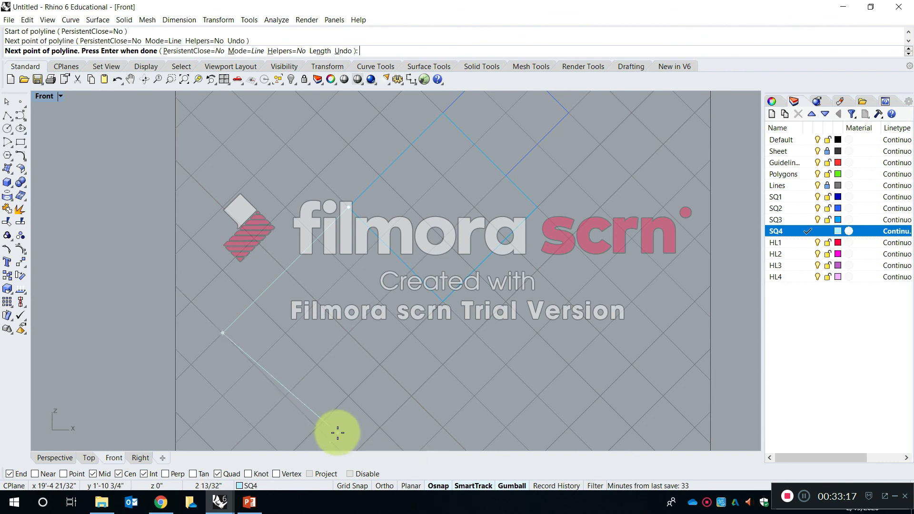
right_click_drag(337, 432, 319, 384)
left_click(327, 390)
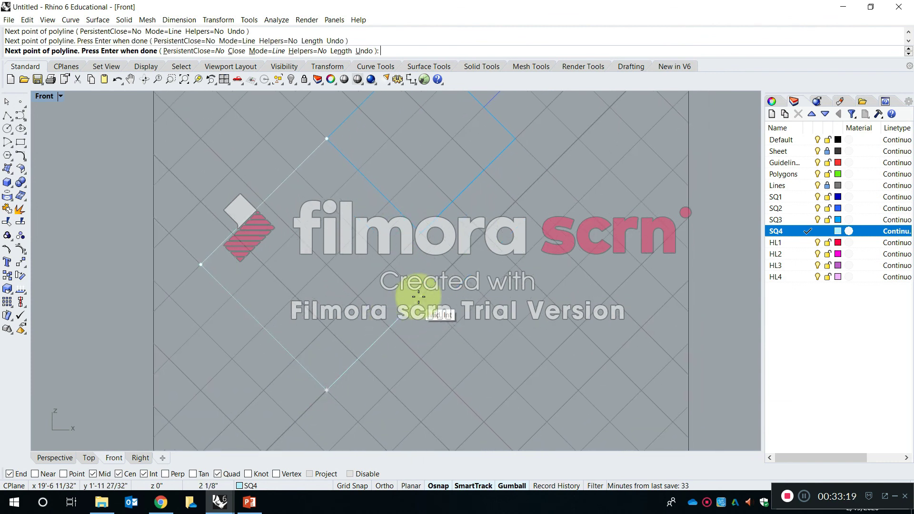
left_click(450, 264)
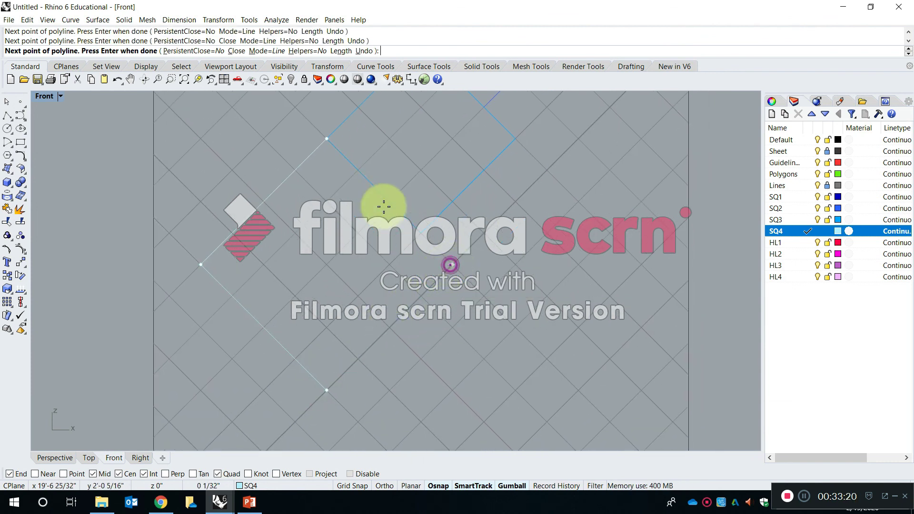
left_click(326, 139)
scroll(346, 224, "down", 4)
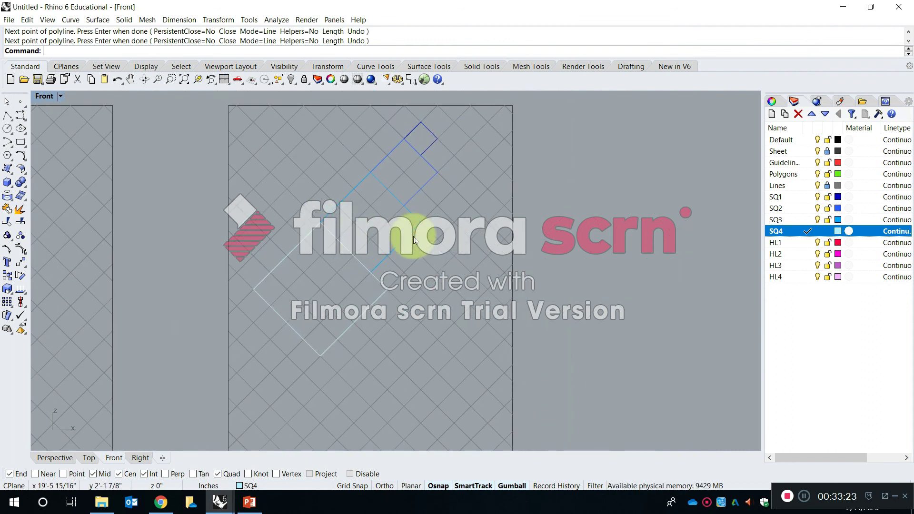
right_click_drag(406, 205, 383, 242)
scroll(291, 358, "up", 6)
scroll(292, 345, "down", 8)
scroll(358, 270, "up", 4)
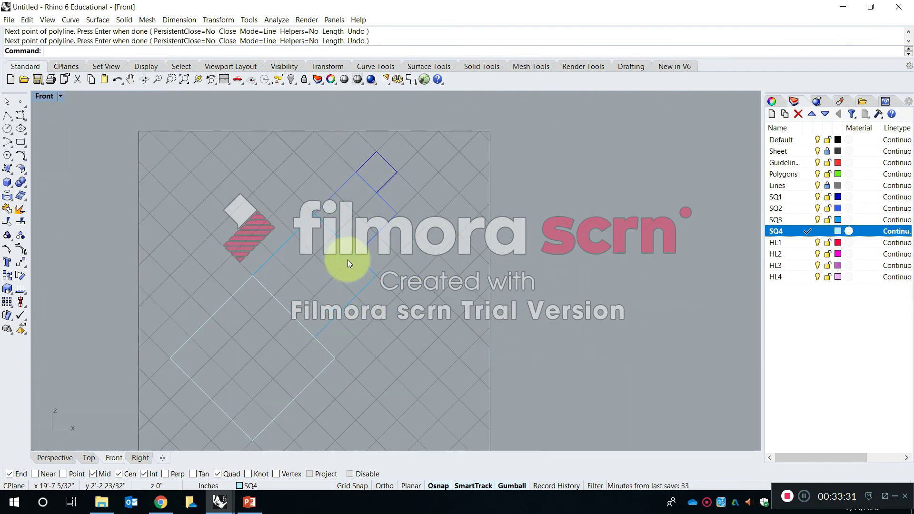
right_click_drag(321, 227, 344, 278)
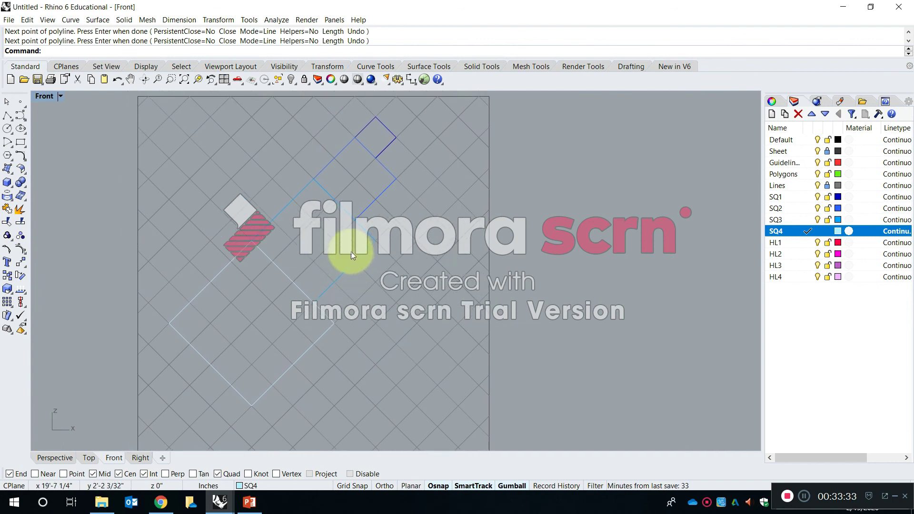
On layer HL1, draw a closed Polyline triangle through the SQ1 square's right and lower corners and the SQ2 square's right corner.
left_click(807, 242)
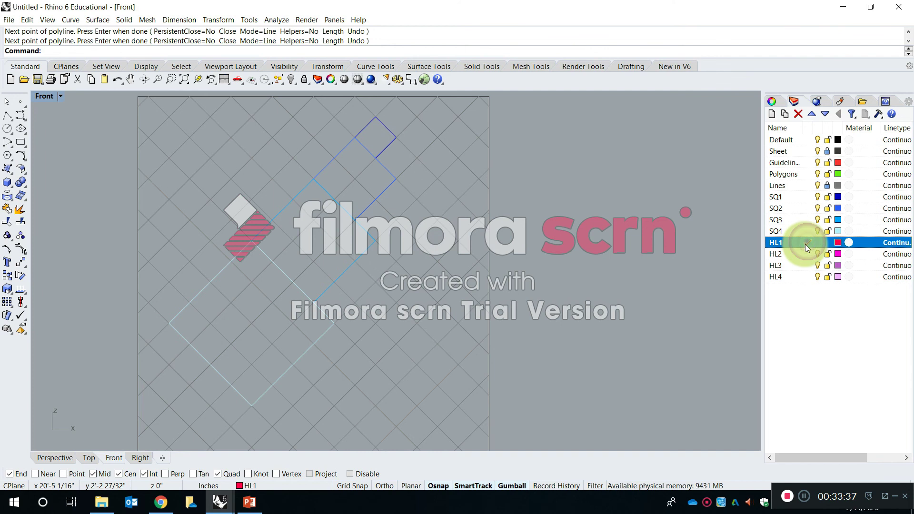
right_click(401, 157)
scroll(399, 155, "up", 6)
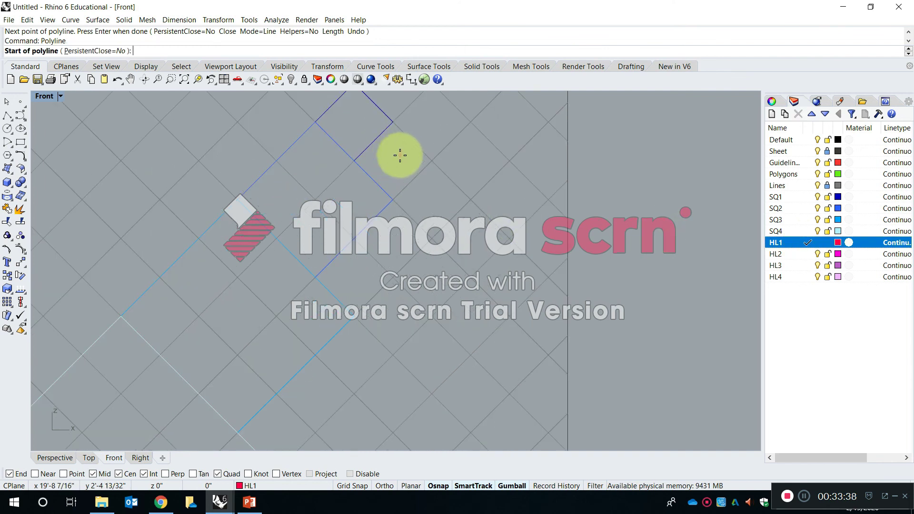
left_click(393, 117)
left_click(354, 160)
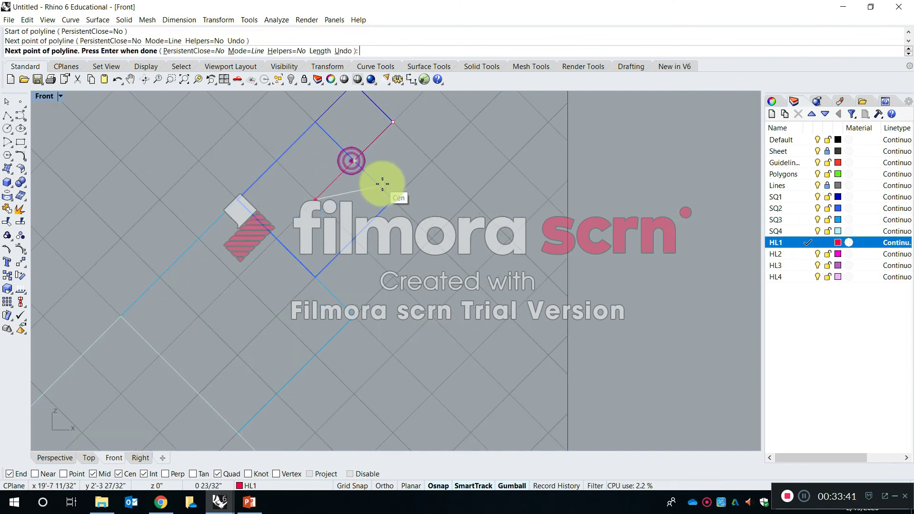
left_click(393, 199)
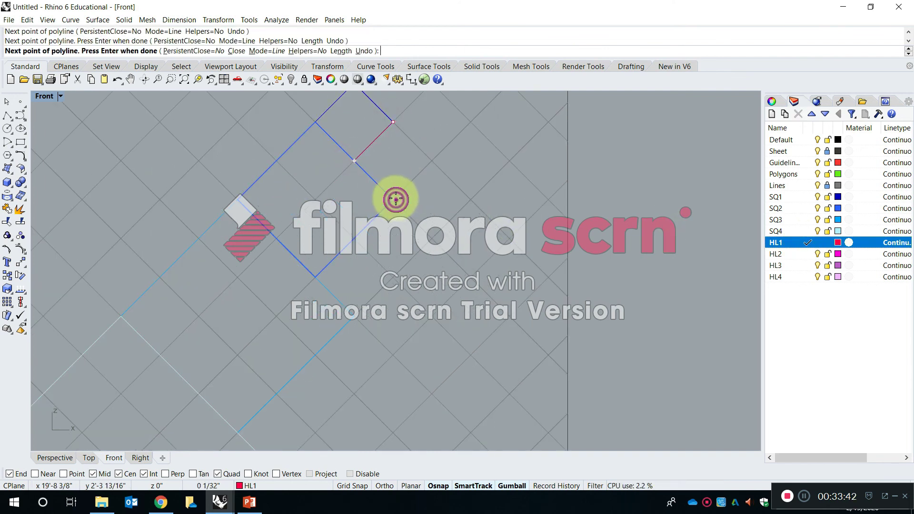
left_click(393, 121)
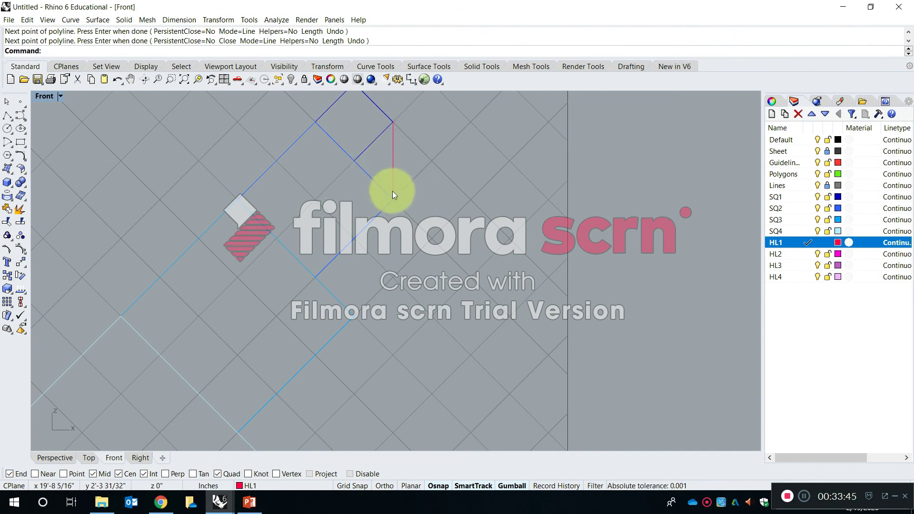
On layer HL2, draw a closed Polyline triangle through the SQ2 square's right and lower corners and the grid intersection straight below its right corner.
left_click(806, 254)
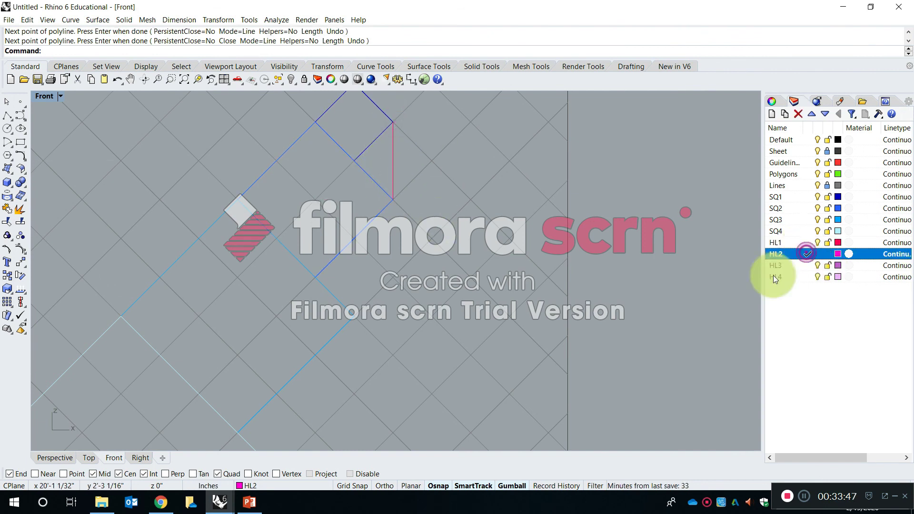
key("Return")
left_click(390, 200)
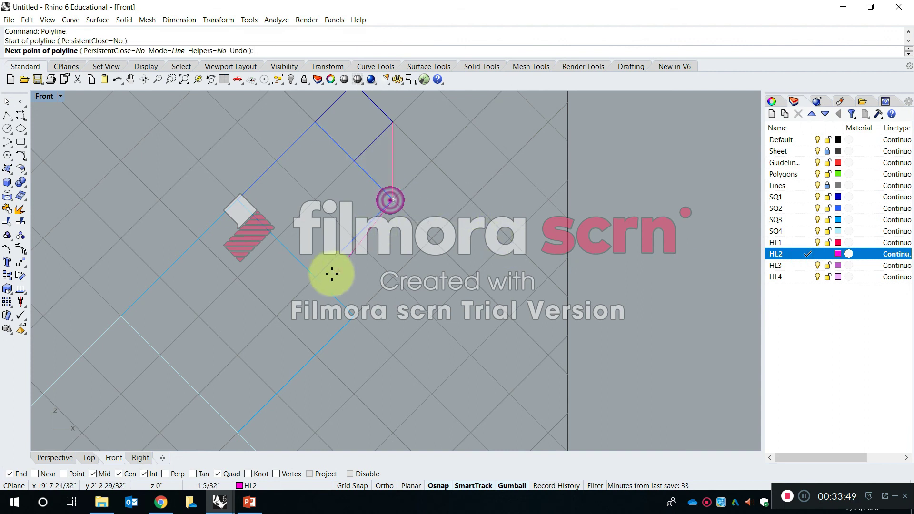
left_click(315, 276)
left_click(390, 350)
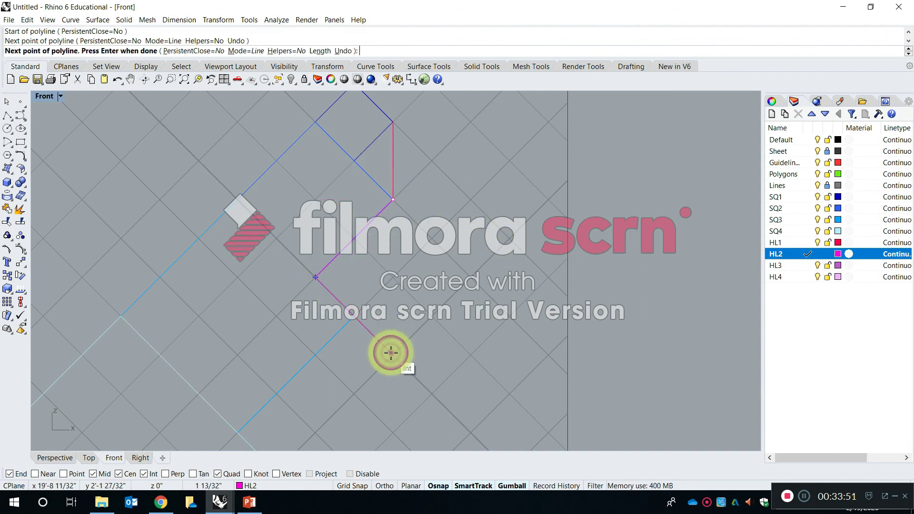
left_click(393, 200)
On layer HL3, draw a closed Polyline triangle through the SQ3 square's right and lower corners and the grid intersection straight below its right corner.
scroll(399, 198, "down", 4)
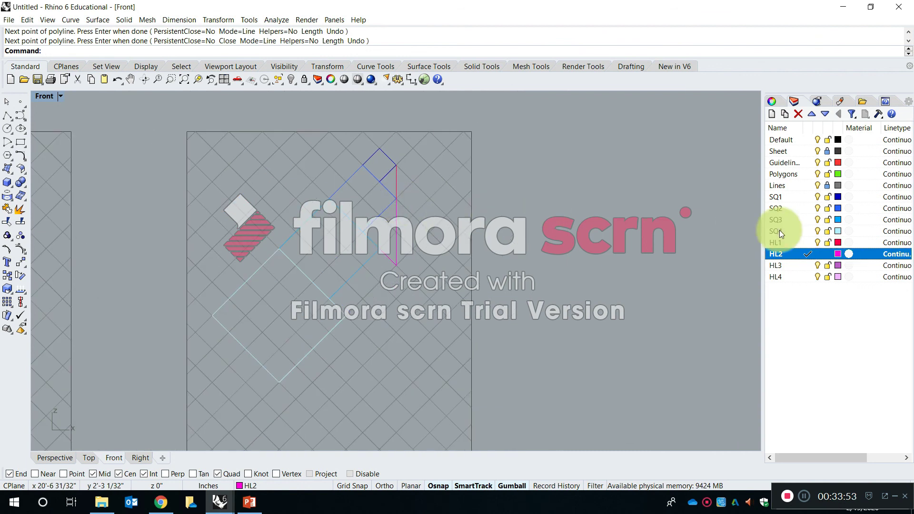
left_click(806, 264)
right_click(390, 267)
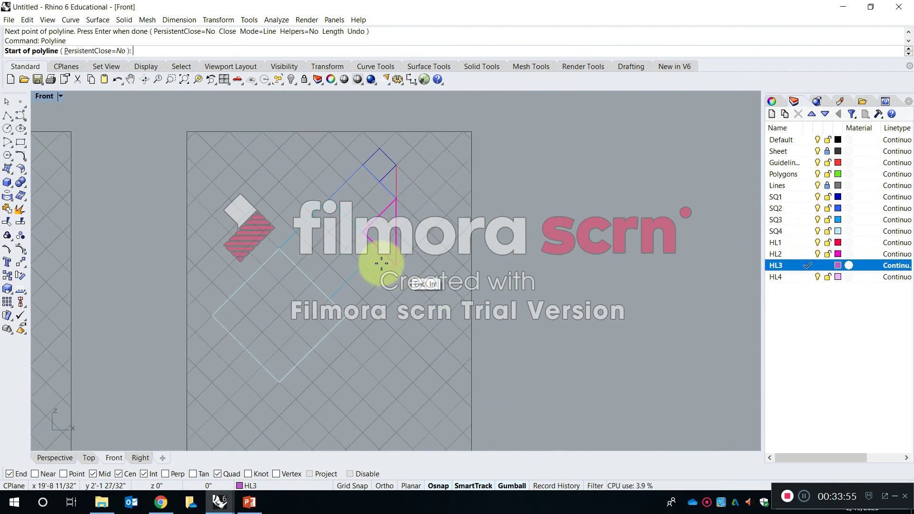
left_click(376, 250)
scroll(340, 293, "up", 3)
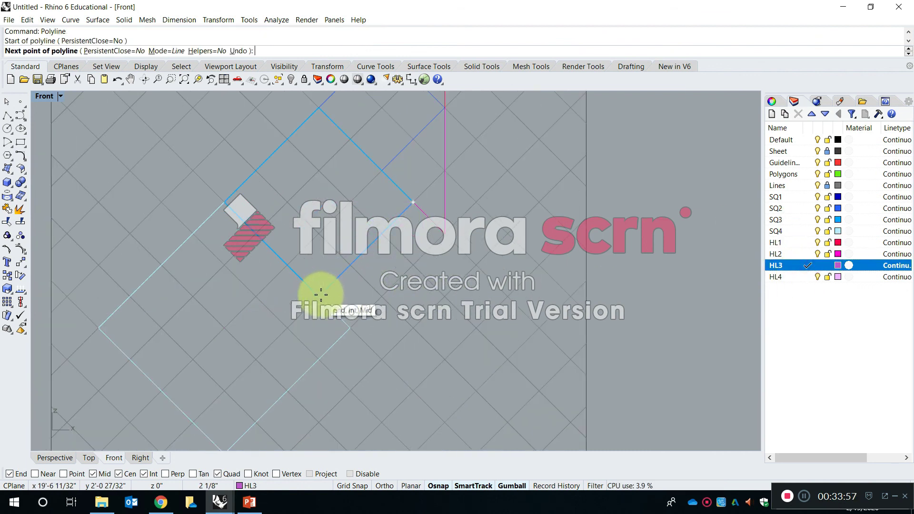
left_click(413, 390)
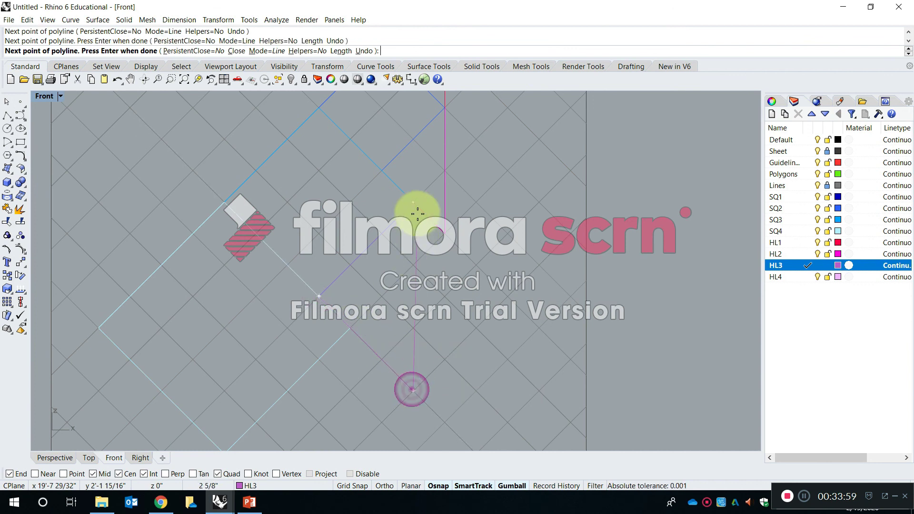
left_click(416, 203)
On layer HL4, draw a closed Polyline triangle through the SQ4 square's right and lower corners and the grid intersection straight below its right corner.
right_click(503, 227)
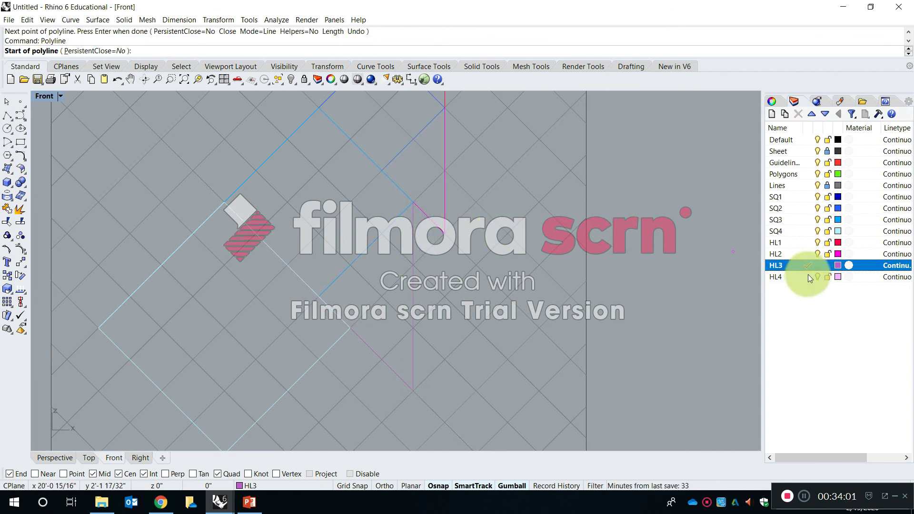
left_click(808, 277)
right_click_drag(382, 349, 465, 202)
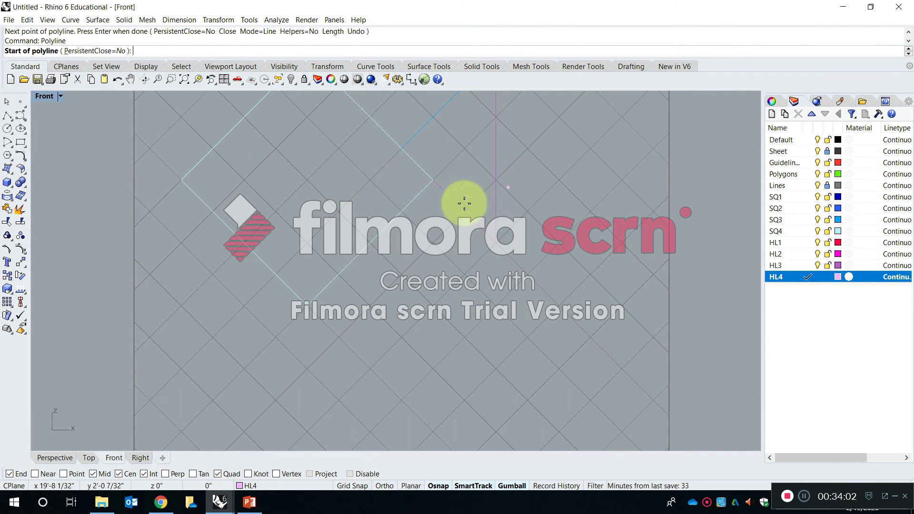
left_click(430, 183)
left_click(307, 304)
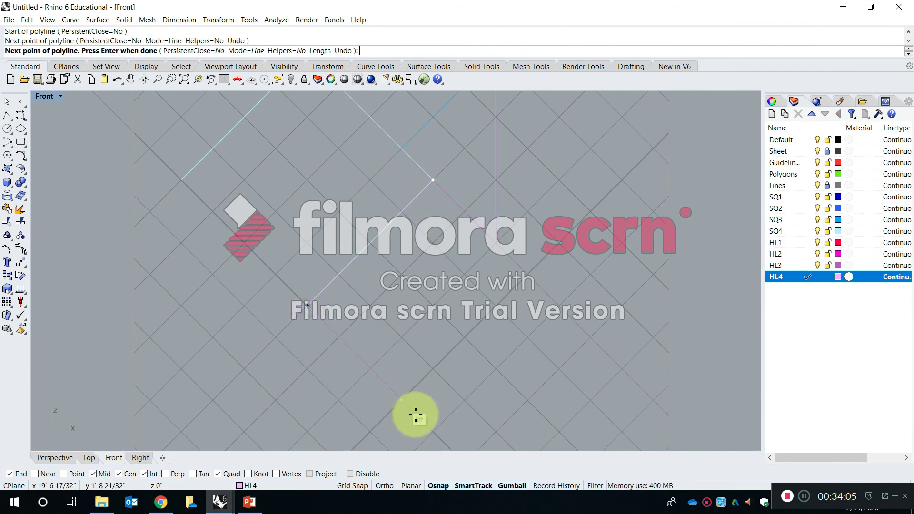
left_click(435, 431)
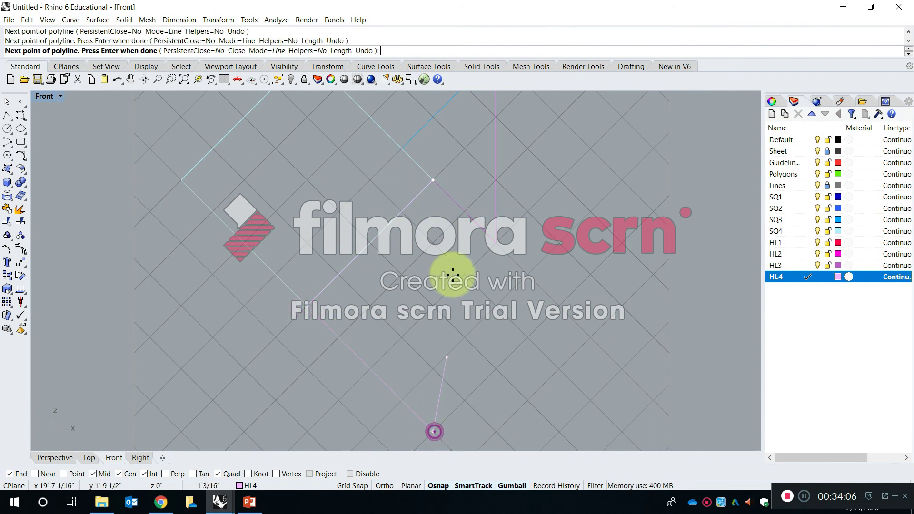
left_click(434, 180)
scroll(432, 217, "down", 5)
scroll(450, 200, "up", 3)
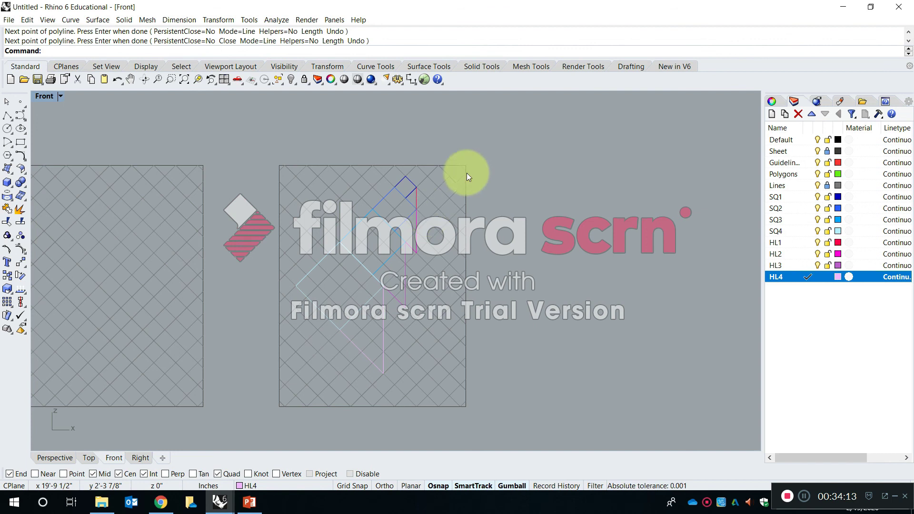
left_click_drag(252, 137, 460, 386)
key("Escape")
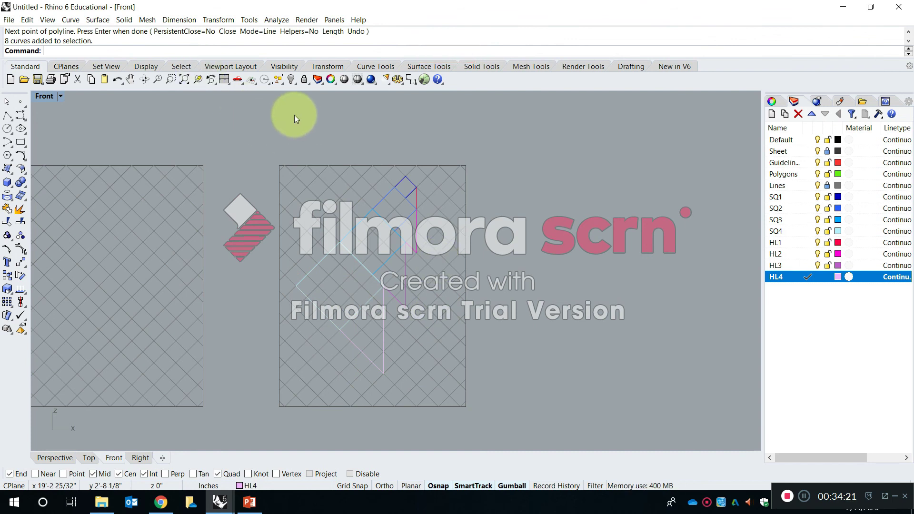
left_click_drag(219, 132, 266, 119)
left_click_drag(258, 430, 382, 284)
mouse_move(493, 437)
left_mouse_down()
mouse_move(458, 351)
mouse_move(410, 300)
mouse_move(320, 235)
mouse_move(347, 188)
mouse_move(306, 204)
mouse_move(481, 441)
left_mouse_up()
left_click_drag(499, 124, 312, 384)
left_click_drag(335, 348, 475, 101)
left_click(471, 90)
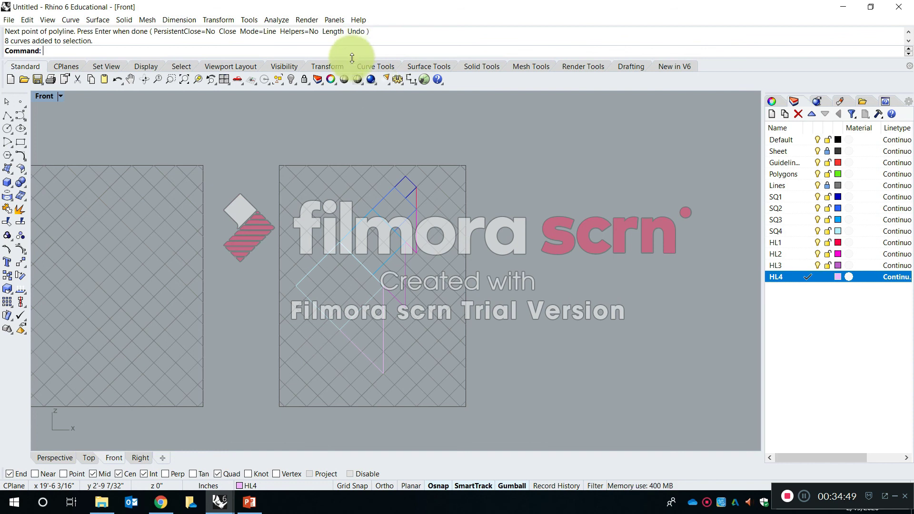
Copy all eight square and triangle outlines beside the last sheet, offset by the spacing between the upper-right corners of the last two sheets.
left_click_drag(240, 118, 222, 126)
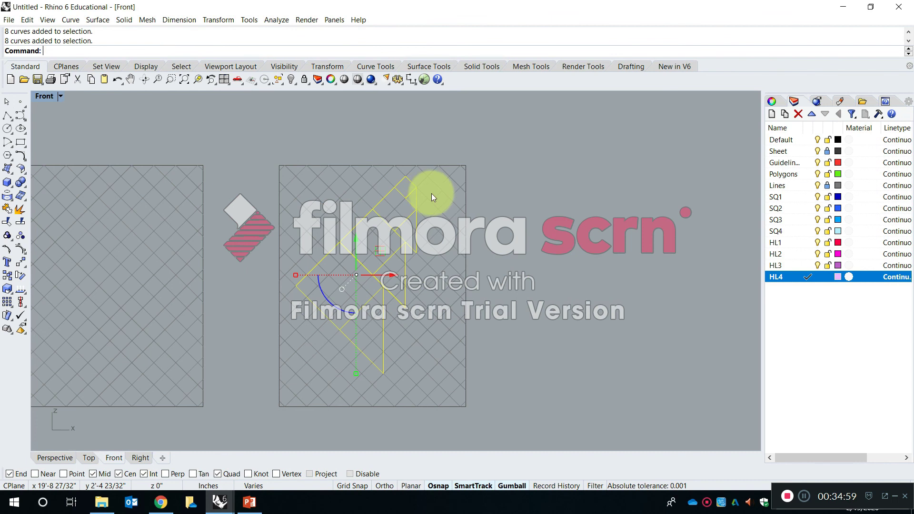
type("copy")
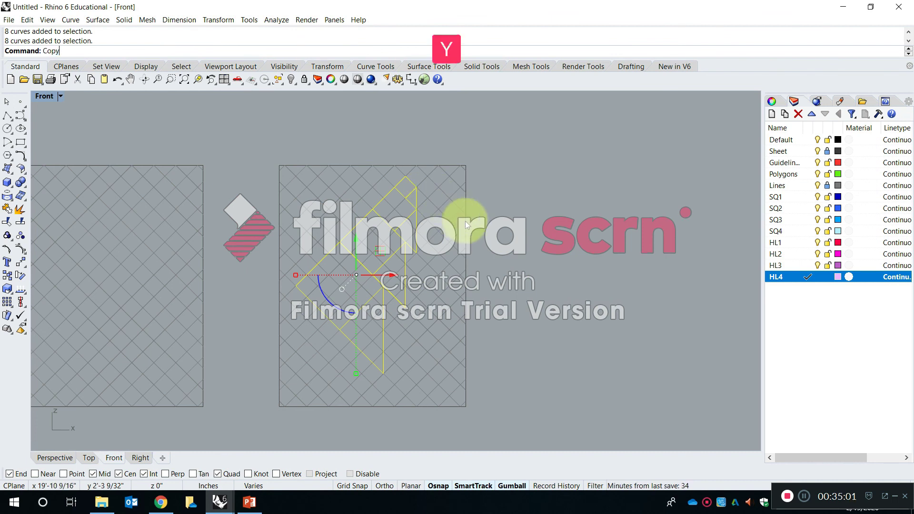
key("space")
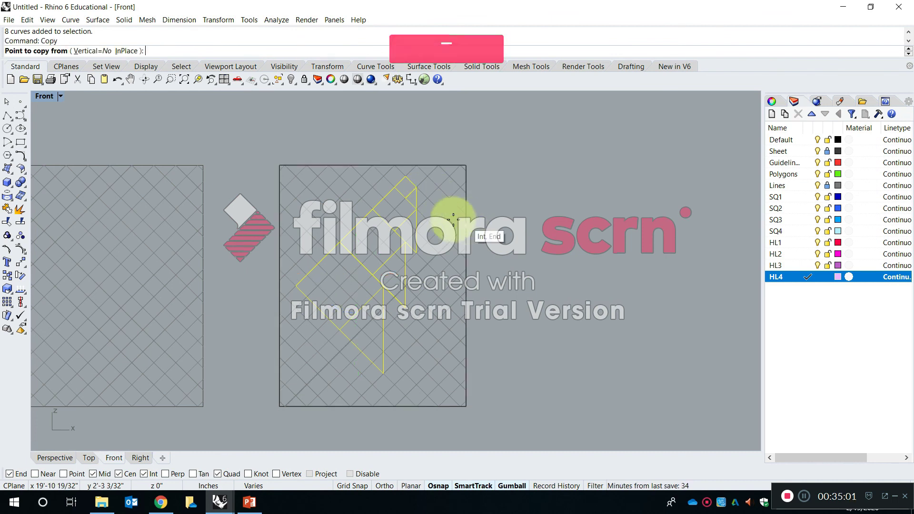
left_click(203, 165)
left_click(470, 163)
right_click_drag(550, 188, 351, 156)
key("Return")
left_click(378, 147)
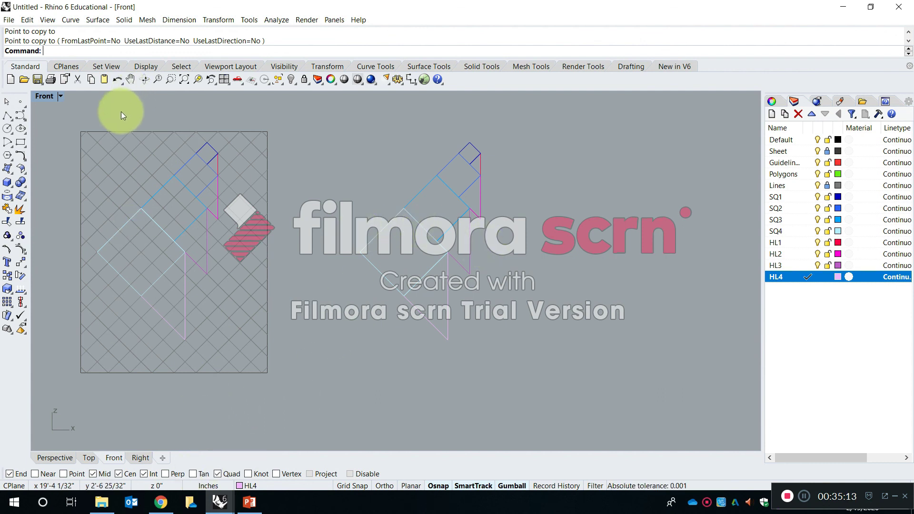
Examine the row of sheets and the copied squares and triangles from several angles in the Perspective view.
double_click(50, 95)
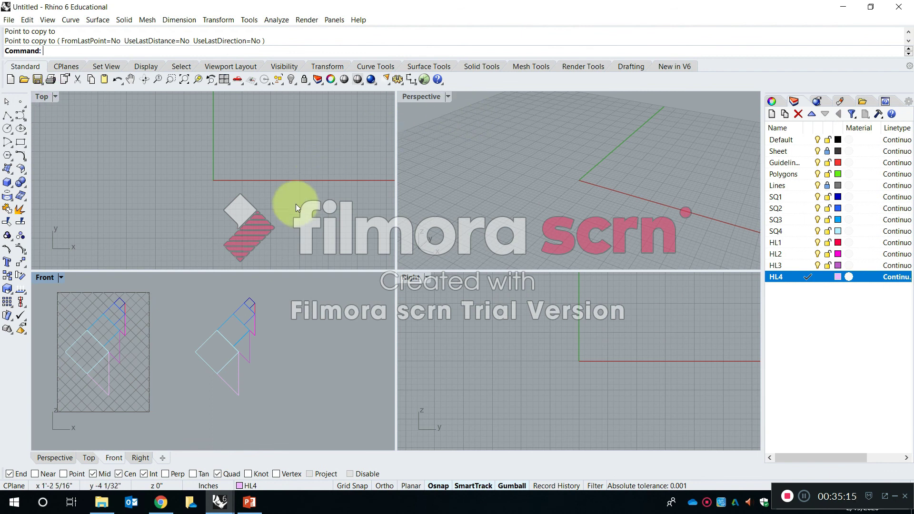
double_click(421, 96)
scroll(423, 335, "up", 5)
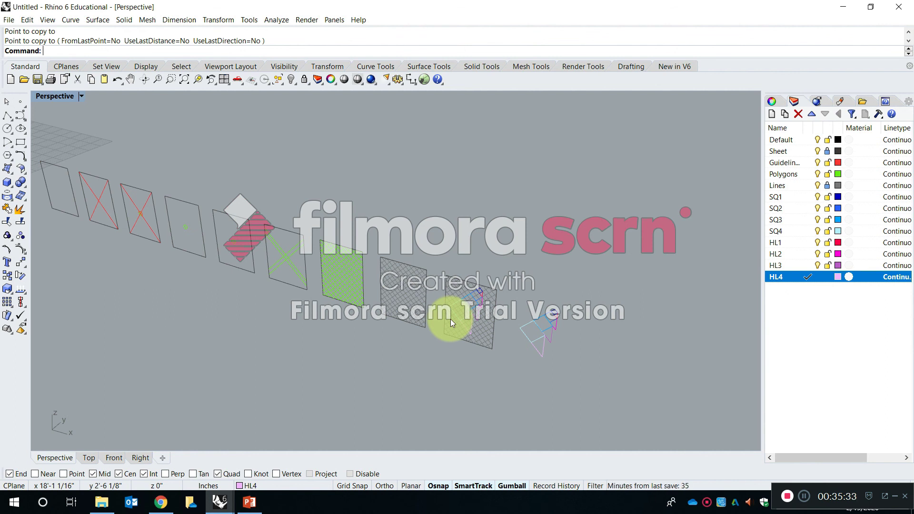
scroll(698, 350, "up", 5)
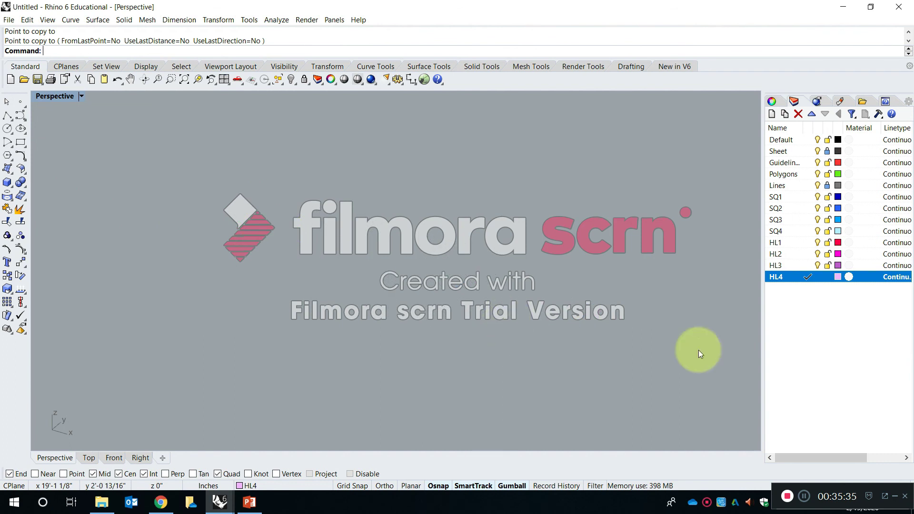
scroll(678, 341, "down", 6)
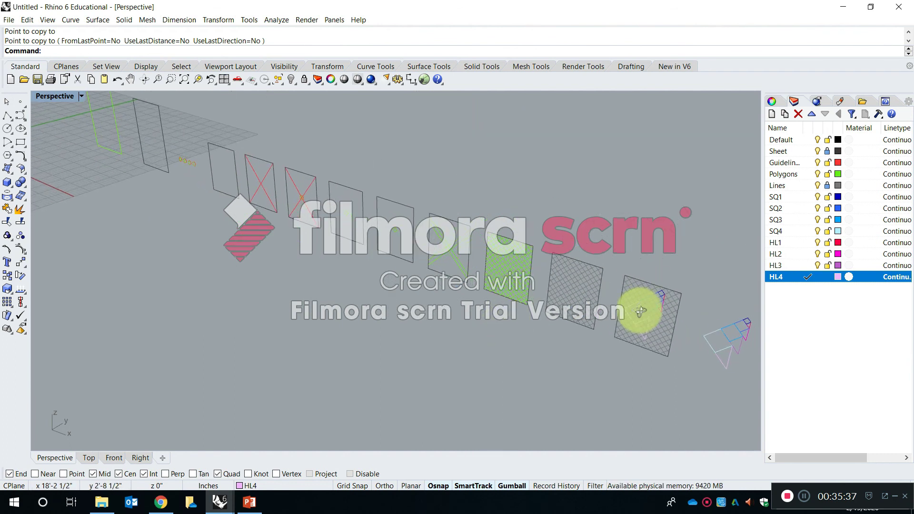
right_click_drag(626, 311, 421, 251)
scroll(366, 259, "up", 6)
right_click_drag(360, 308, 338, 279, "shift")
scroll(255, 297, "down", 5)
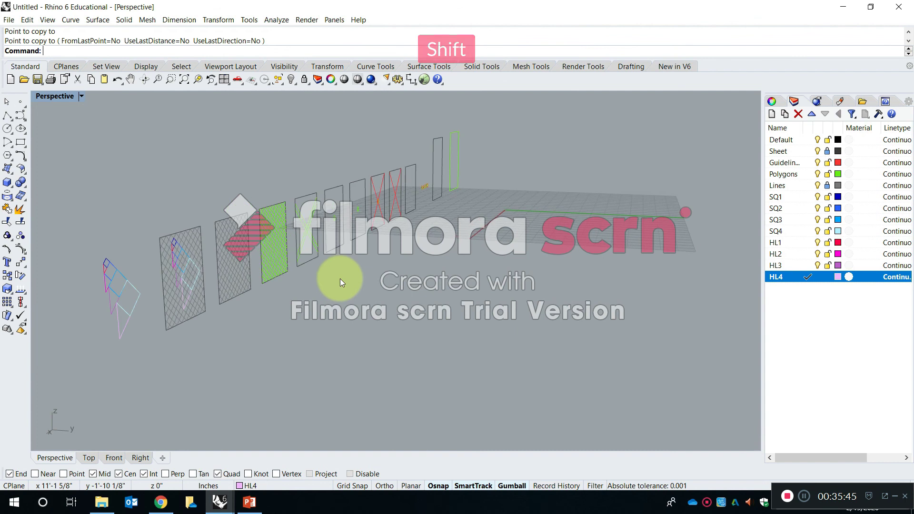
scroll(180, 286, "up", 3)
right_click_drag(180, 285, 356, 224, "shift")
scroll(377, 232, "down", 3)
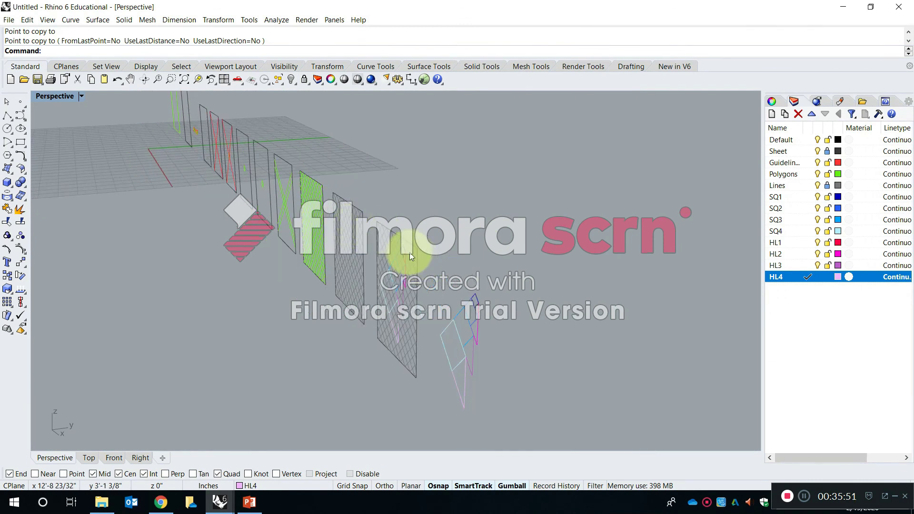
scroll(481, 331, "up", 4)
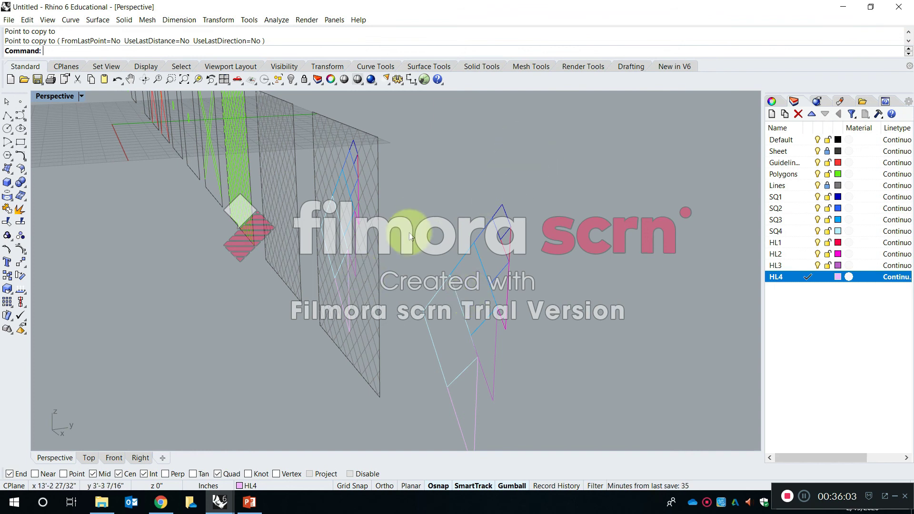
right_click_drag(381, 187, 538, 224)
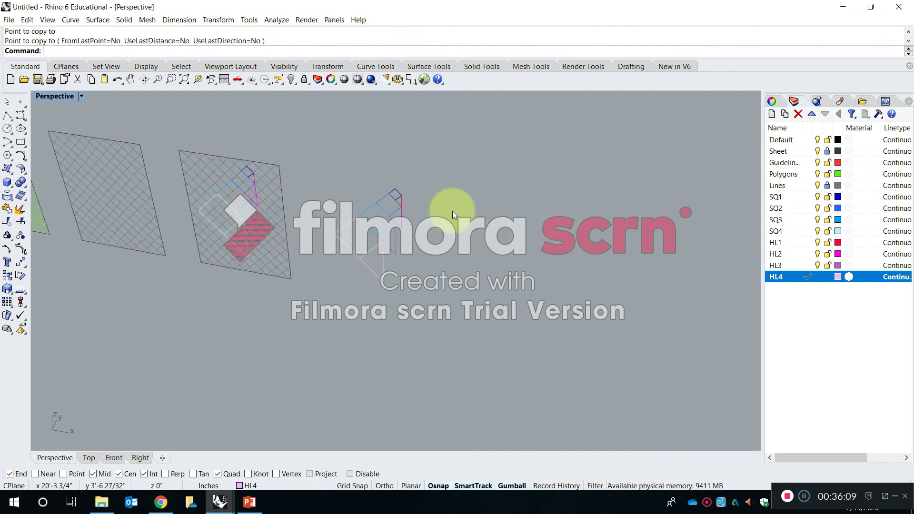
right_click_drag(444, 217, 418, 253, "shift")
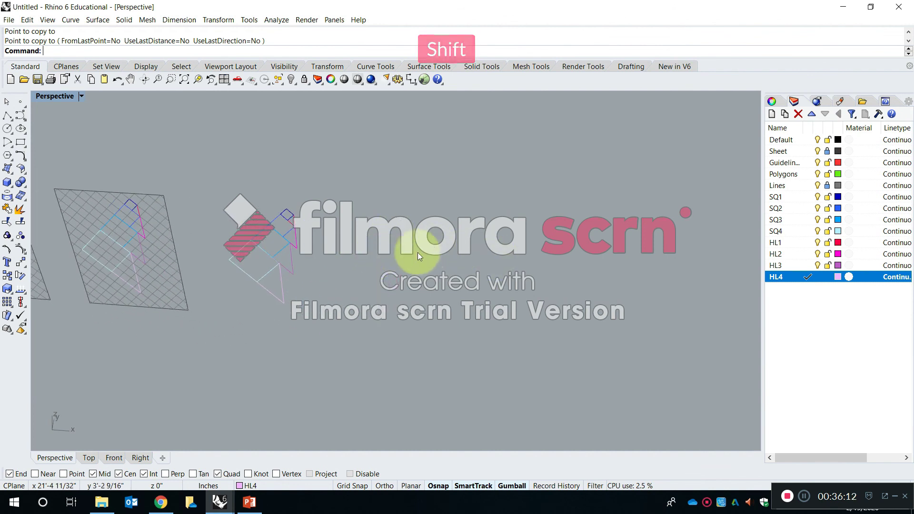
In the Front view, copy the free-standing set of eight outlines about 8 5/16 inches horizontally to its right.
double_click(59, 98)
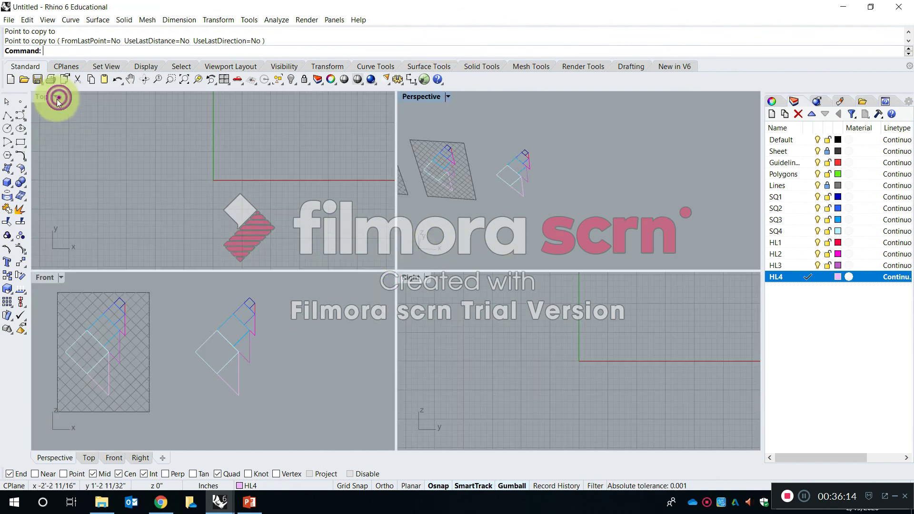
double_click(45, 272)
scroll(416, 266, "down", 8)
right_click_drag(430, 243, 407, 279)
scroll(405, 278, "up", 6)
type("Copy")
key("space")
left_click_drag(475, 409, 330, 164)
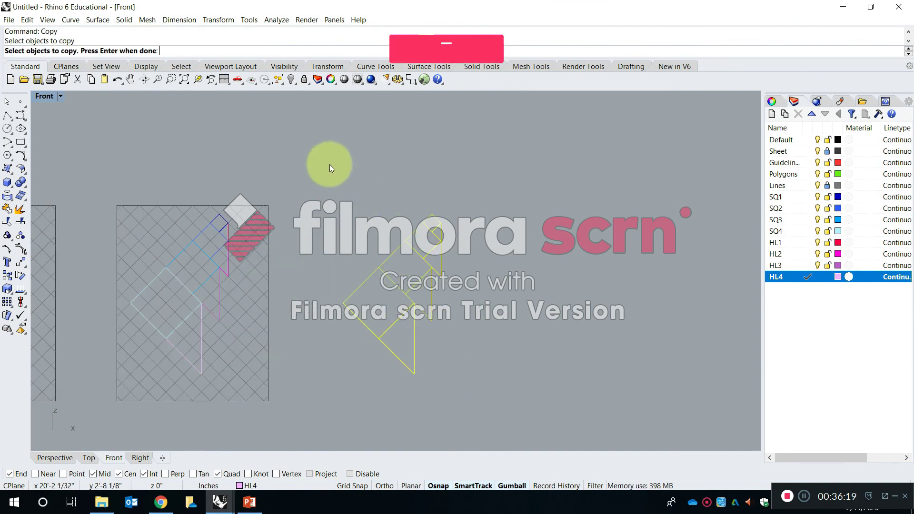
key("space")
left_click(354, 177)
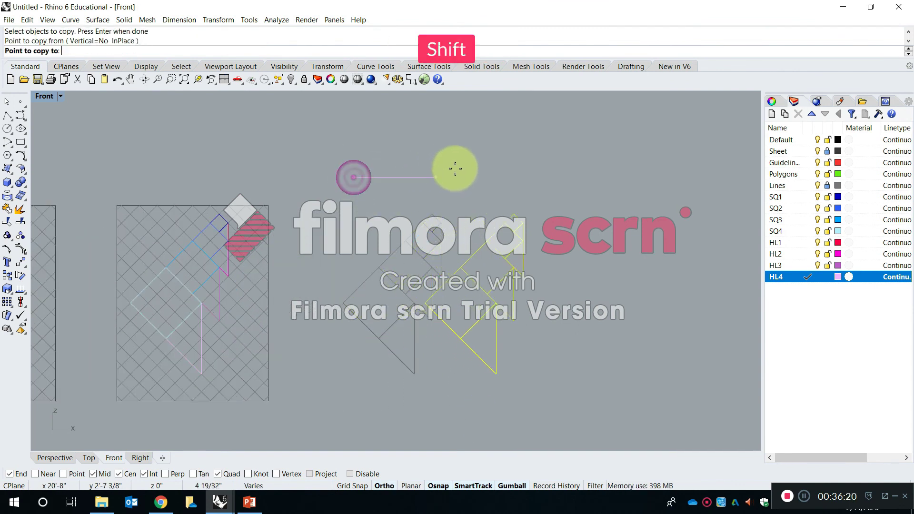
left_click(502, 167)
key("space")
right_click_drag(572, 260, 501, 249)
scroll(499, 248, "up", 4)
scroll(499, 245, "up", 2)
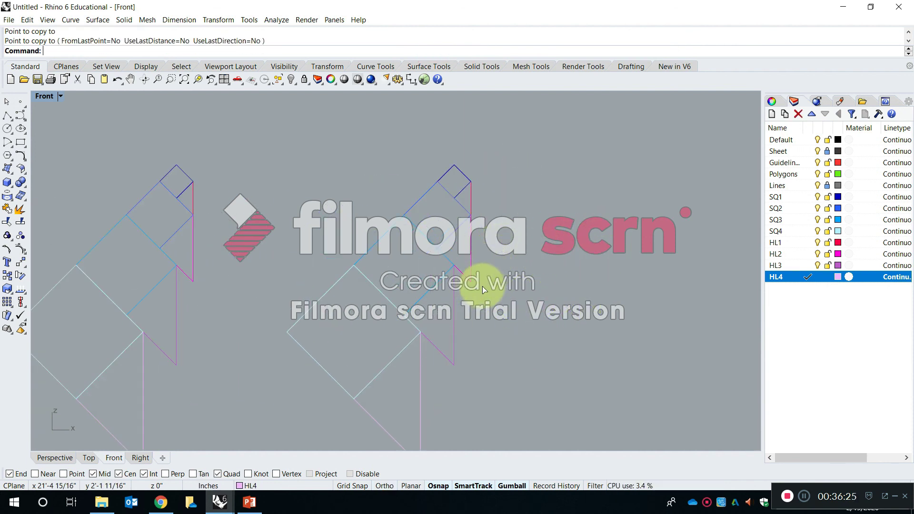
right_click_drag(482, 287, 475, 264)
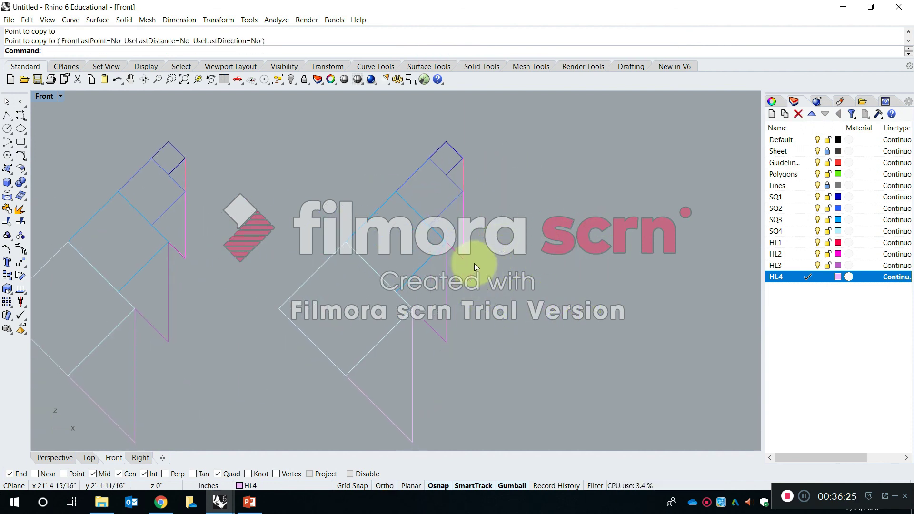
left_click(65, 96)
left_click(222, 133)
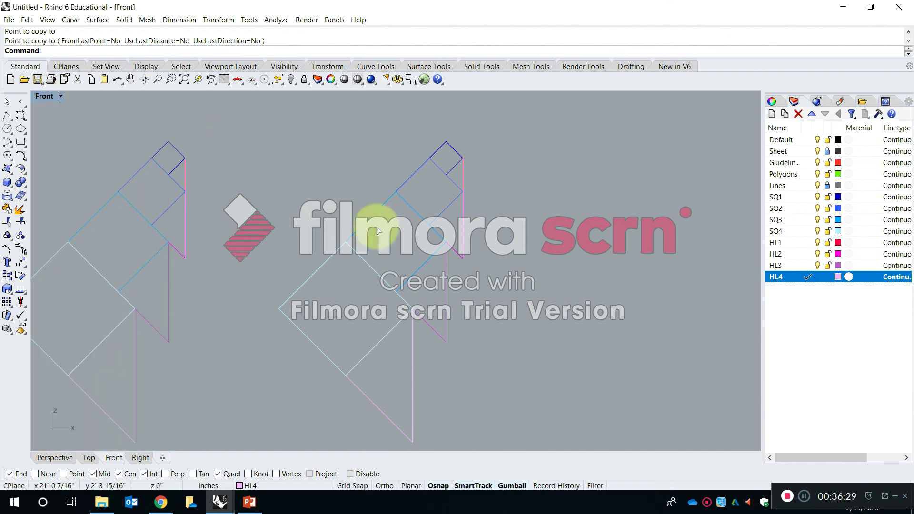
left_click(438, 148)
left_click(526, 188)
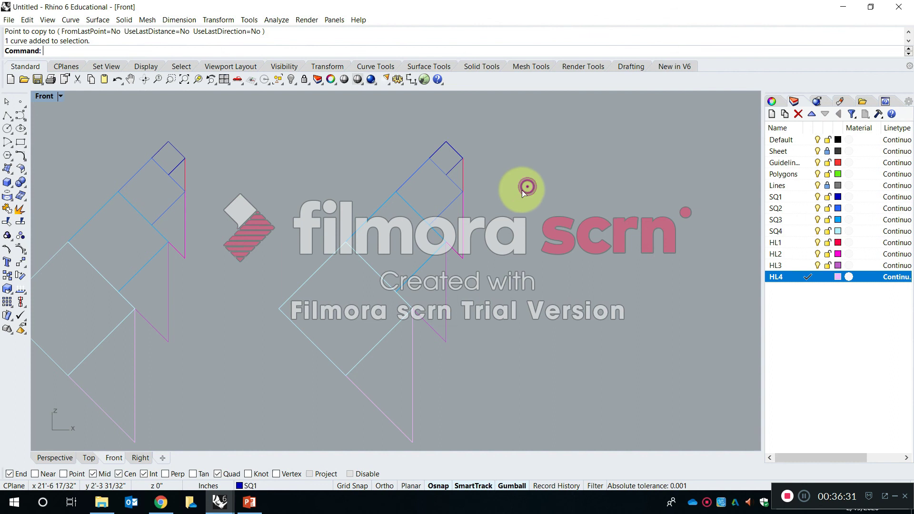
Build a planar surface from the closed SQ1 square of the newest copy, with HL4 as the current layer, and check the surface's layer.
scroll(446, 154, "up", 8)
scroll(388, 173, "down", 8)
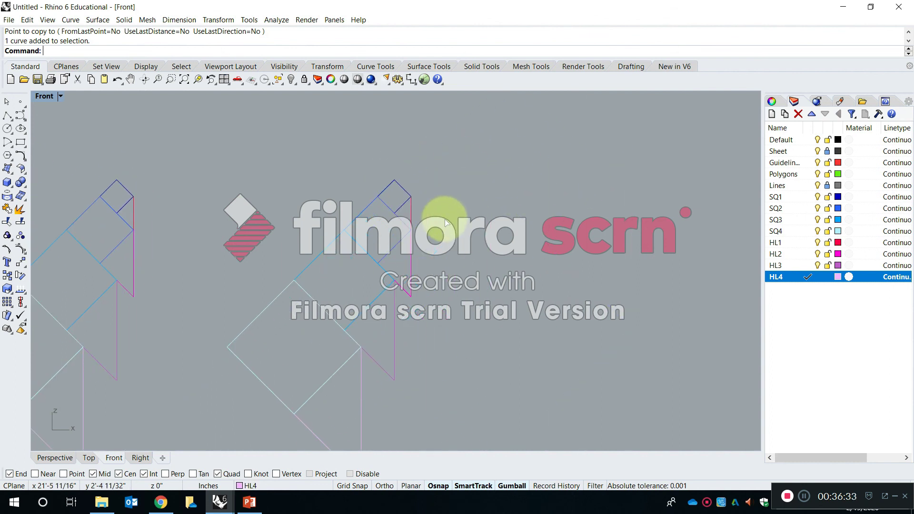
scroll(362, 255, "up", 5)
right_click_drag(410, 204, 395, 226)
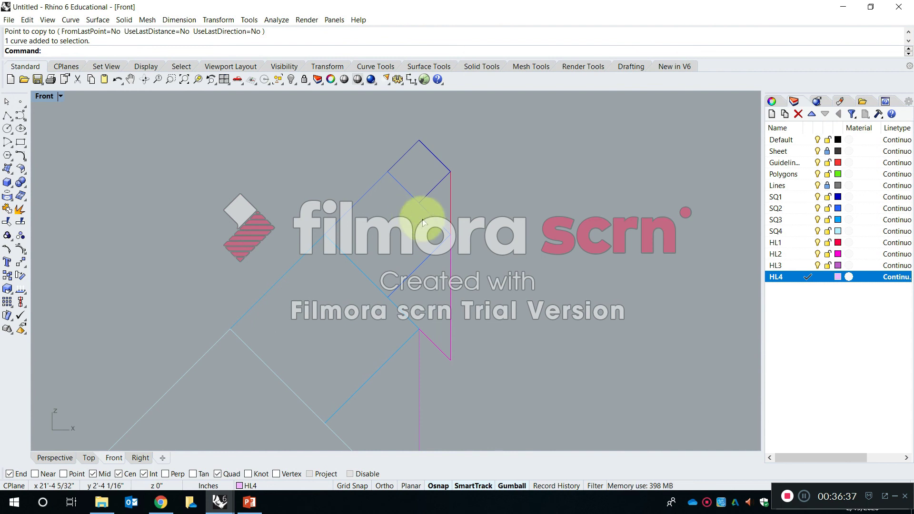
left_click(13, 173)
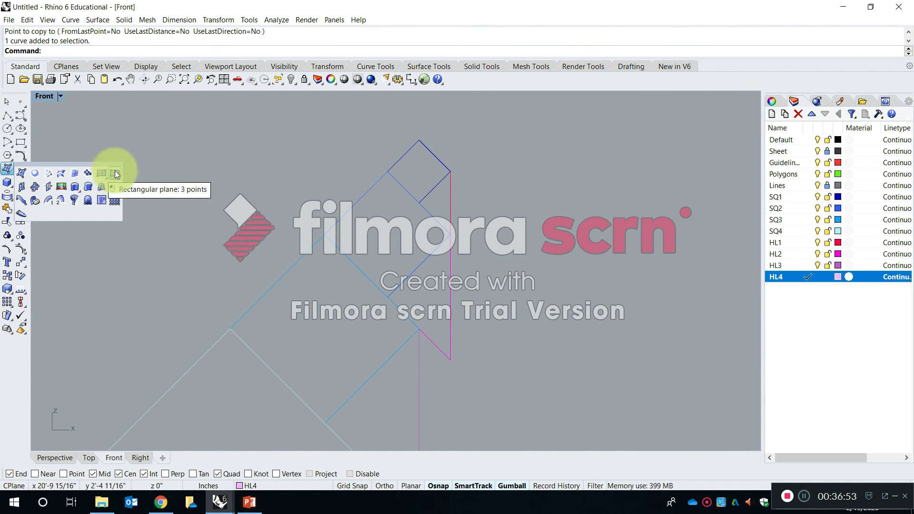
left_click(36, 173)
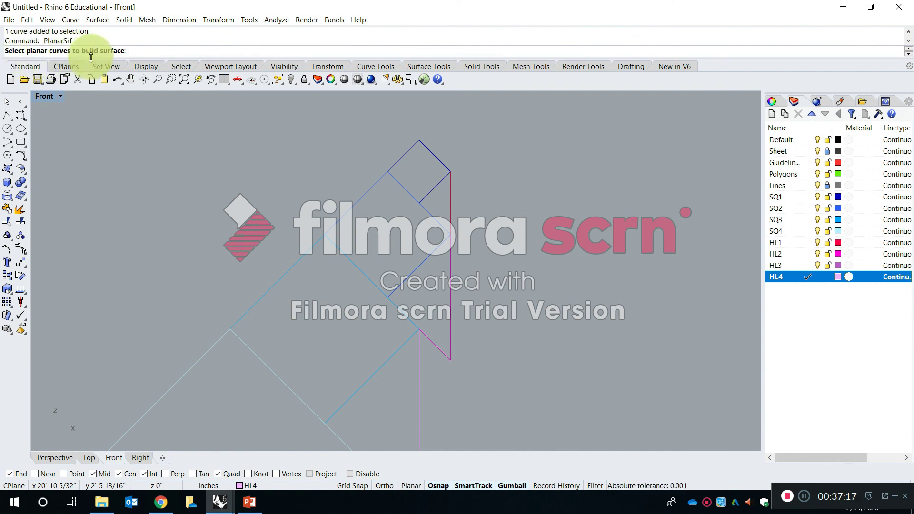
left_click(432, 151)
scroll(437, 144, "up", 3)
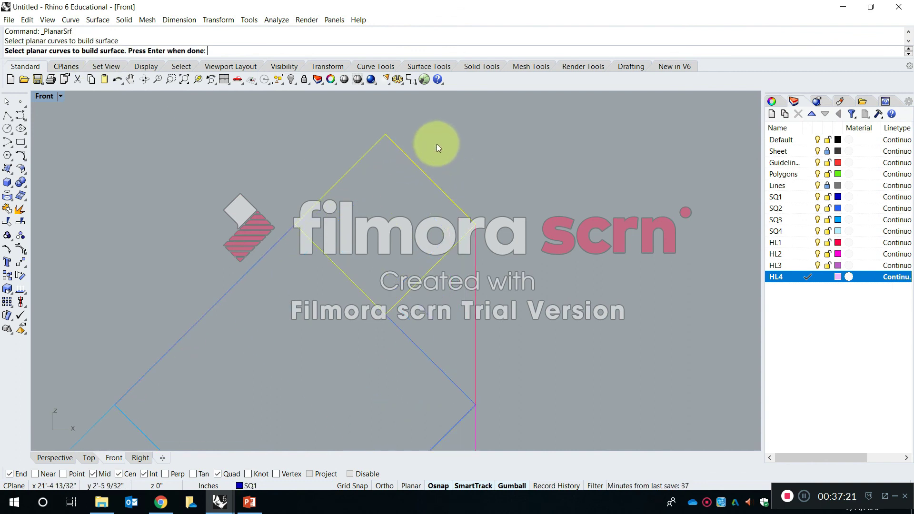
key("Return")
right_click_drag(463, 197, 522, 186)
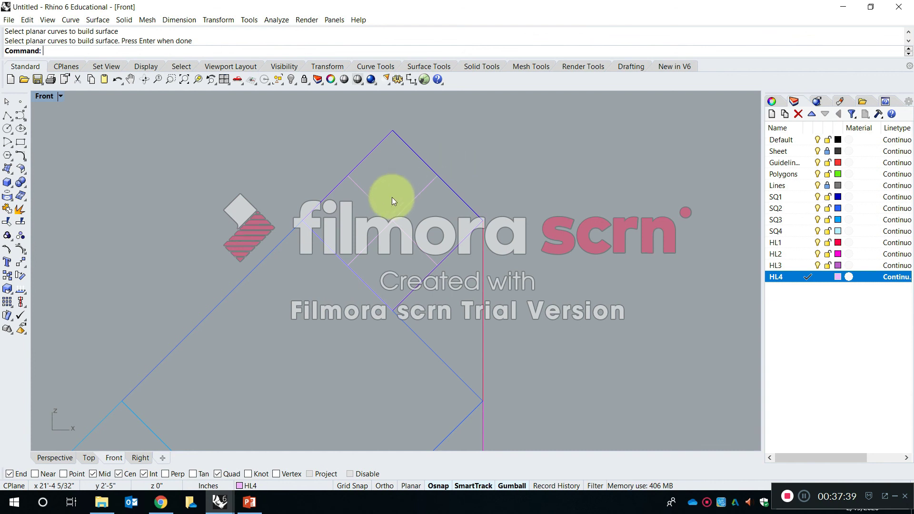
left_click(404, 205)
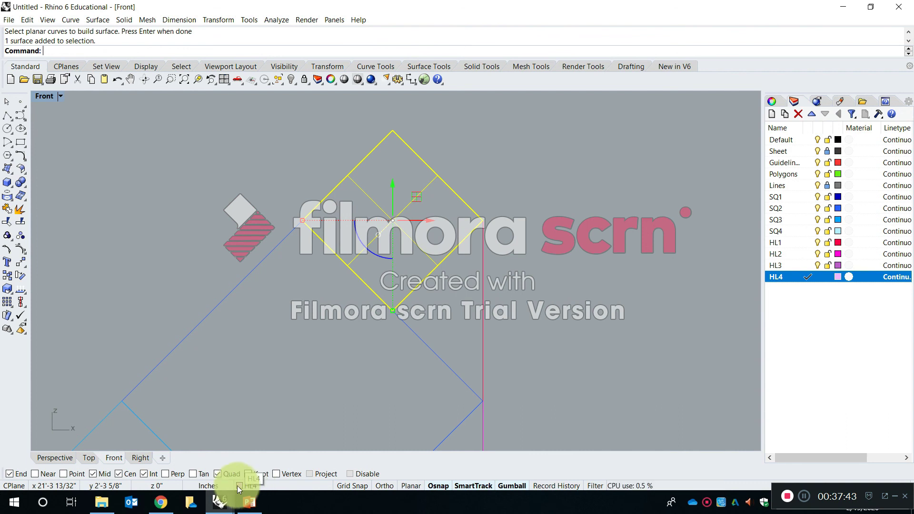
left_click(208, 256)
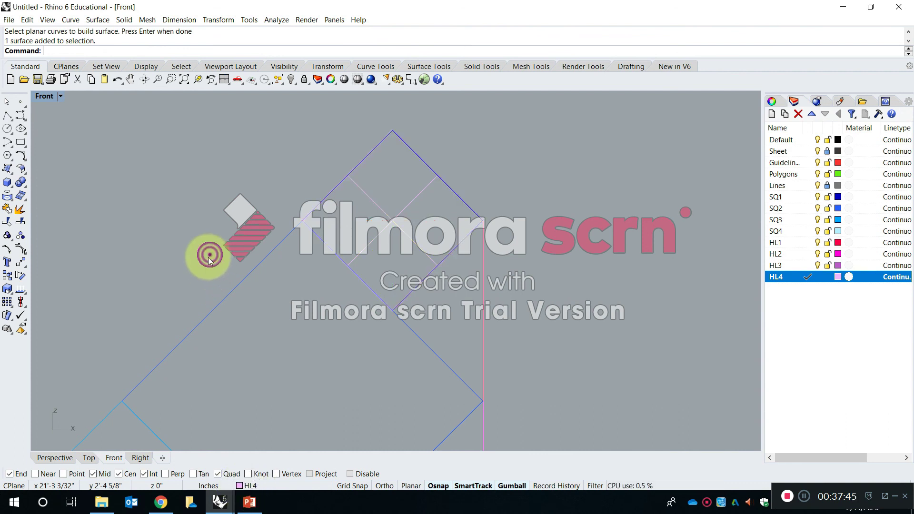
Compare the wireframe square surface with the shaded squares and triangles in the SP20-S2-RhinoIntro_AM file, and return to the untitled model.
scroll(330, 264, "down", 15)
scroll(330, 263, "up", 15)
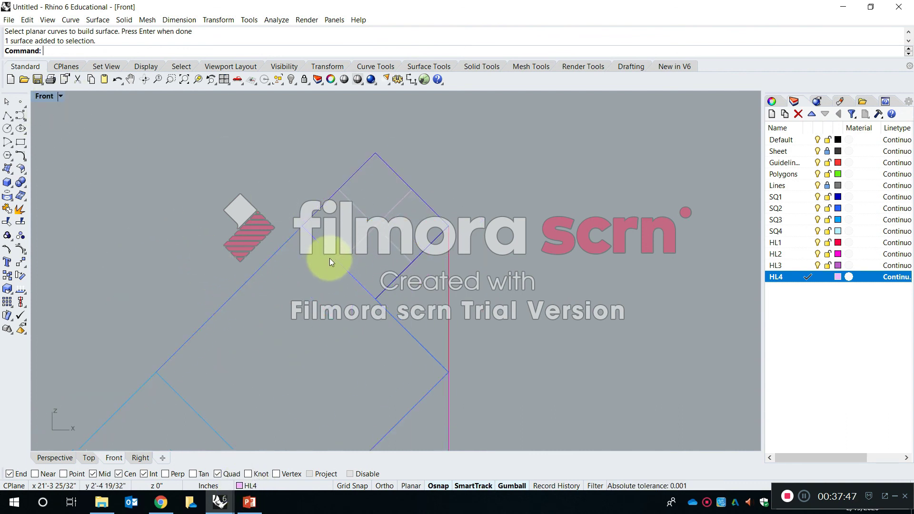
scroll(338, 248, "down", 8)
scroll(342, 243, "up", 6)
left_click(228, 503)
left_click(220, 467)
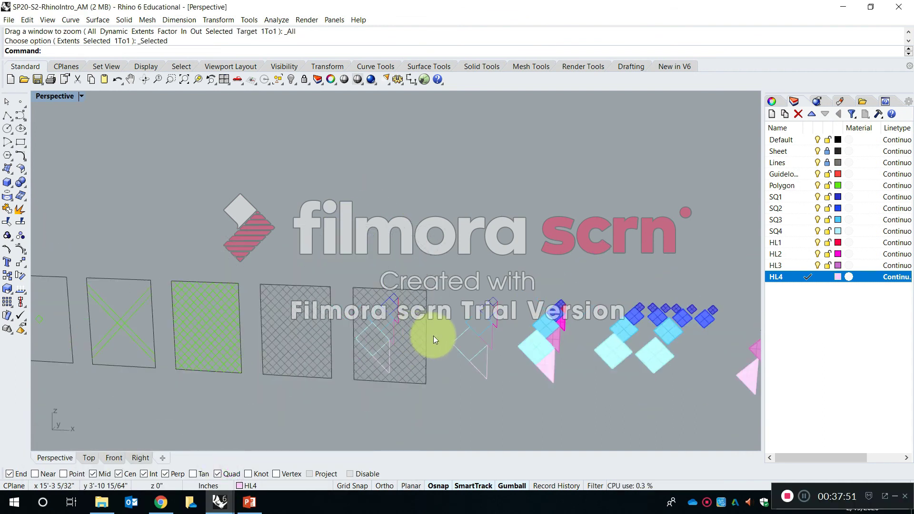
scroll(551, 336, "up", 3)
scroll(594, 206, "up", 5)
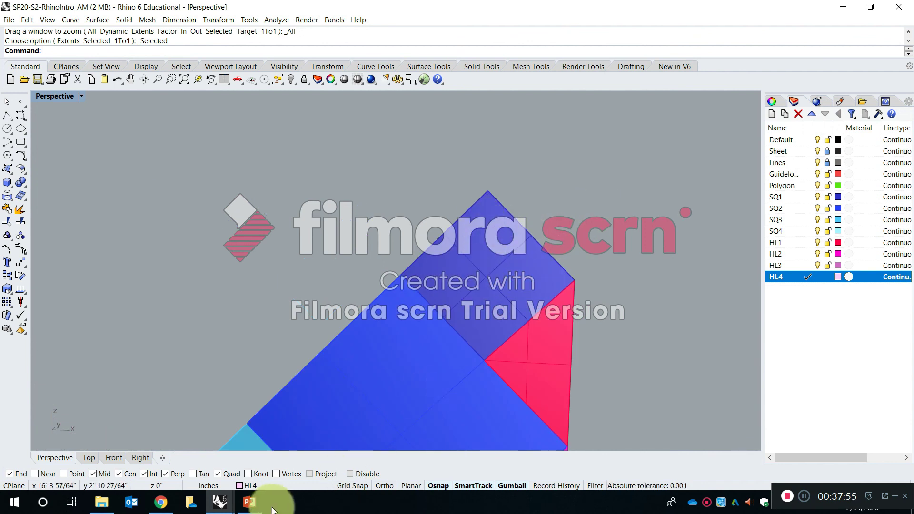
mouse_move(219, 500)
left_click(353, 464)
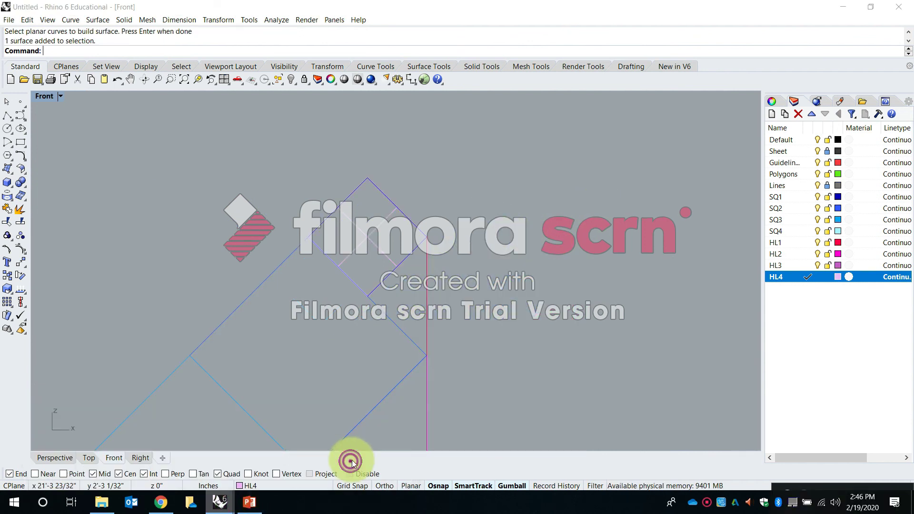
Set the Front viewport's display mode to Shaded.
scroll(345, 210, "up", 5)
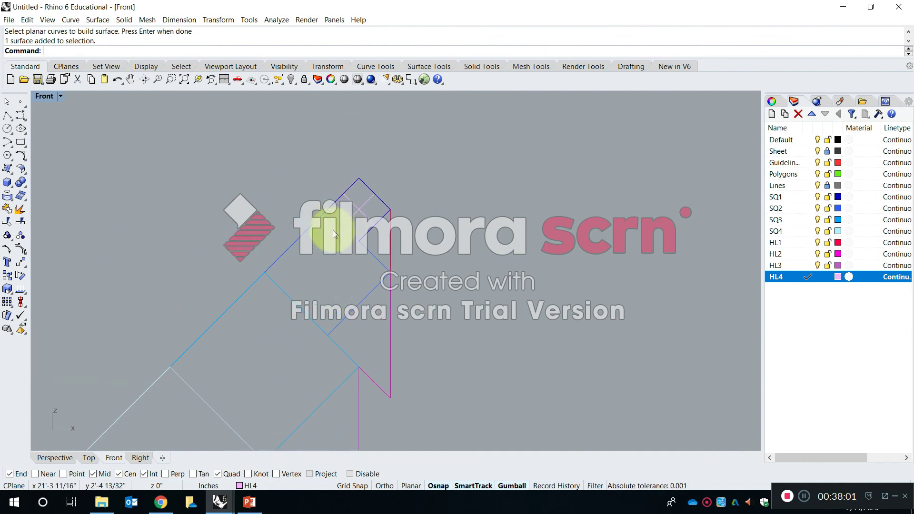
scroll(357, 212, "up", 3)
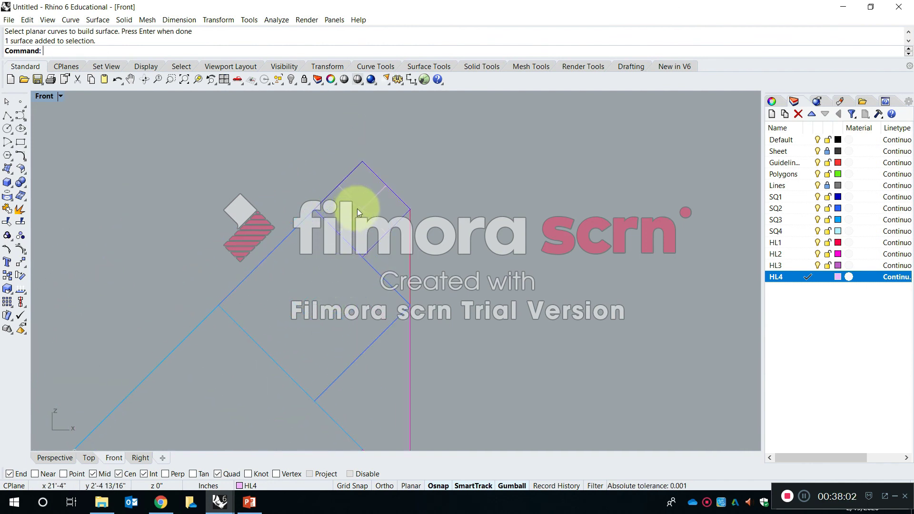
left_click(59, 95)
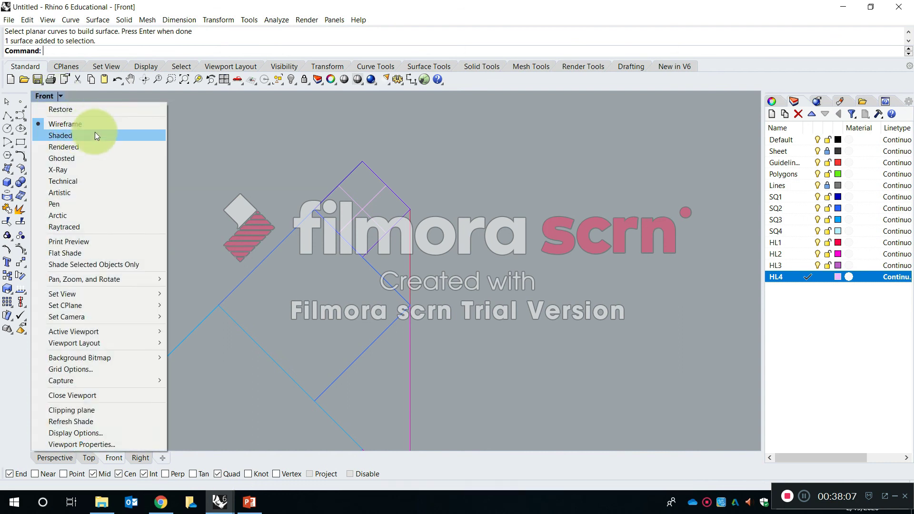
left_click(94, 136)
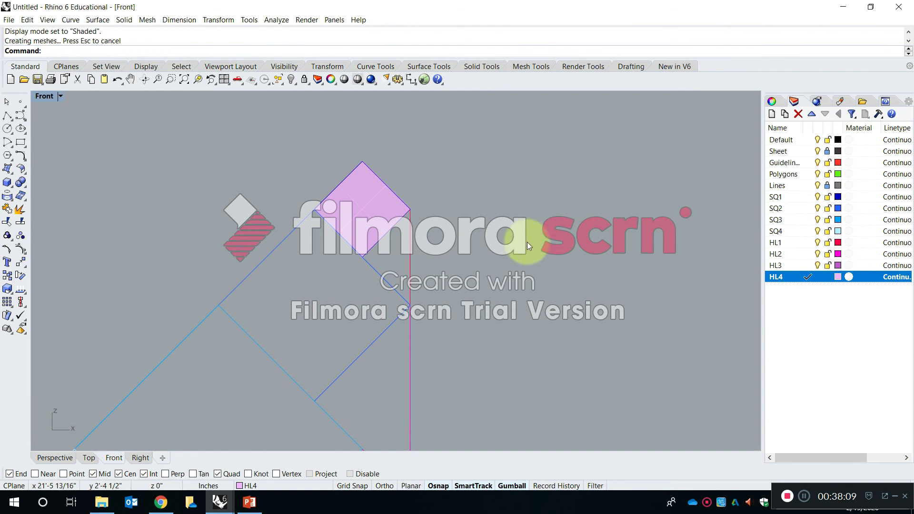
Move the planar surface of the small square to the SQ1 layer.
left_click(361, 204)
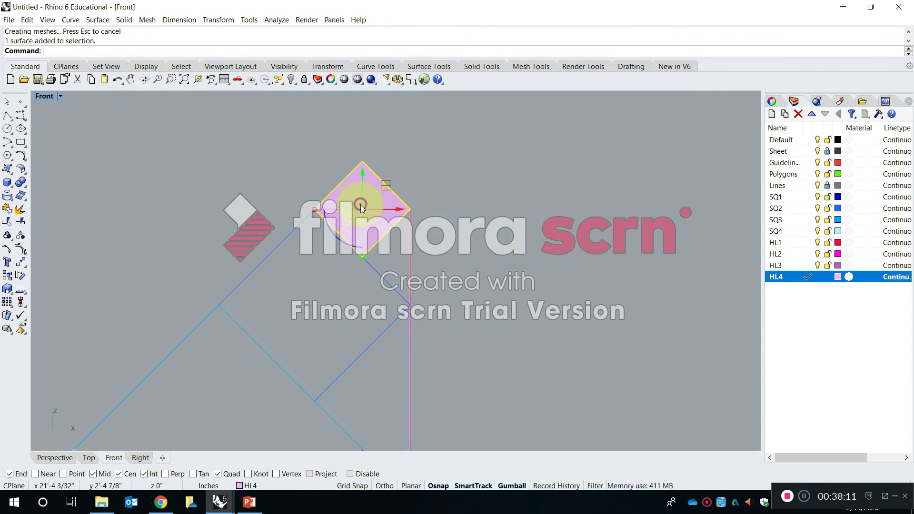
left_click(286, 484)
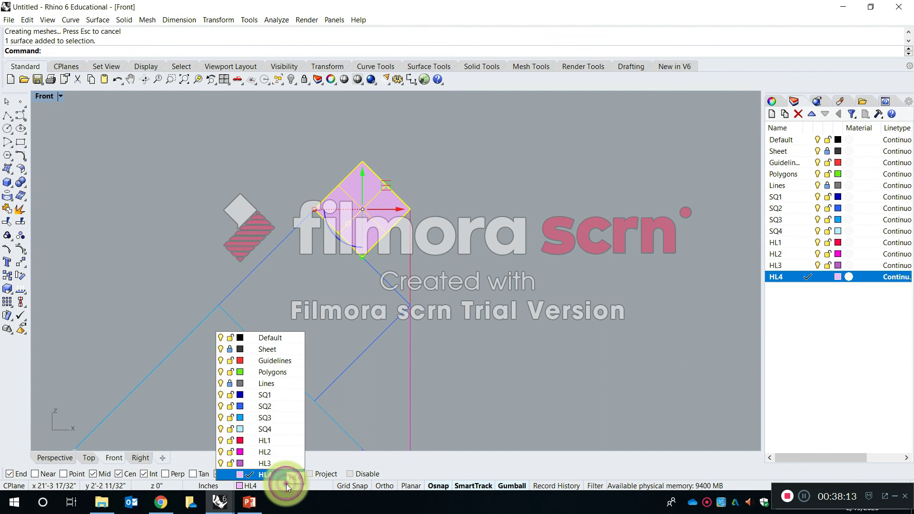
left_click(272, 394)
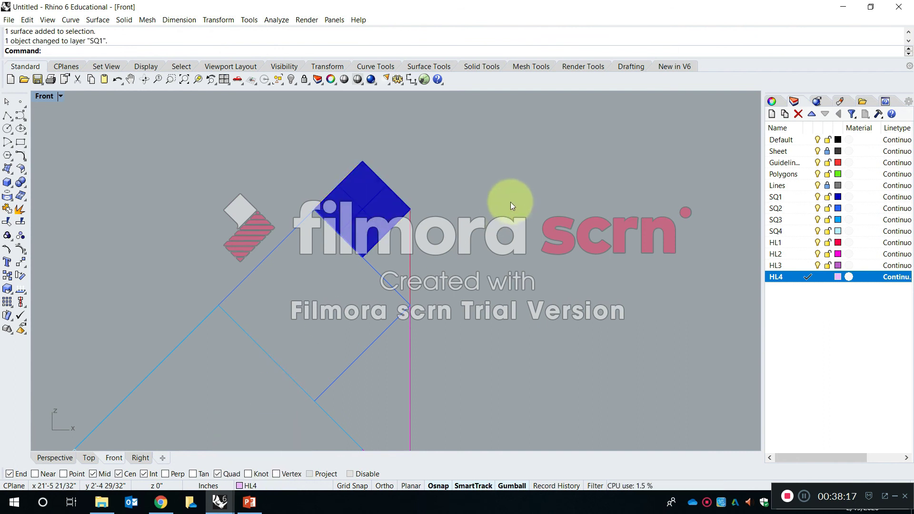
Switch to the SP20-S1-Modular Geometry file and zoom the Perspective view to the beam composition and the boxed composition beside it.
mouse_move(219, 499)
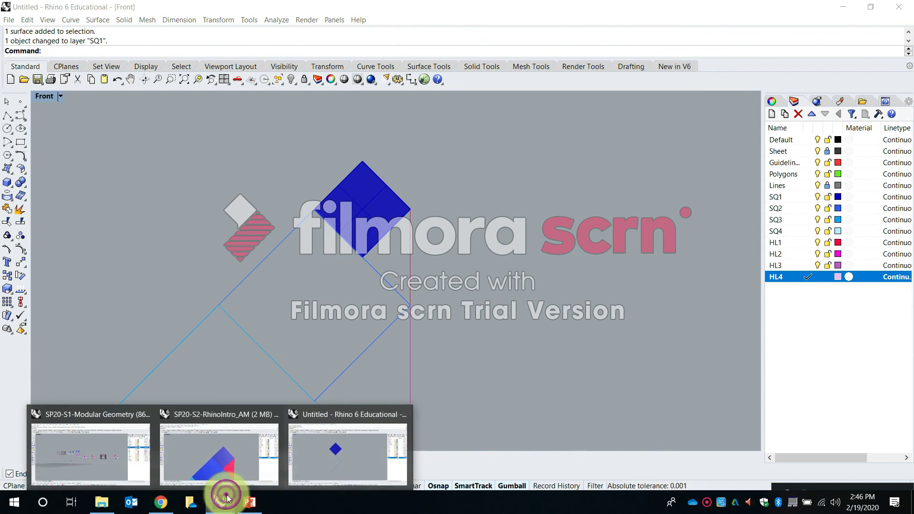
left_click(55, 457)
left_click_drag(602, 322, 436, 220)
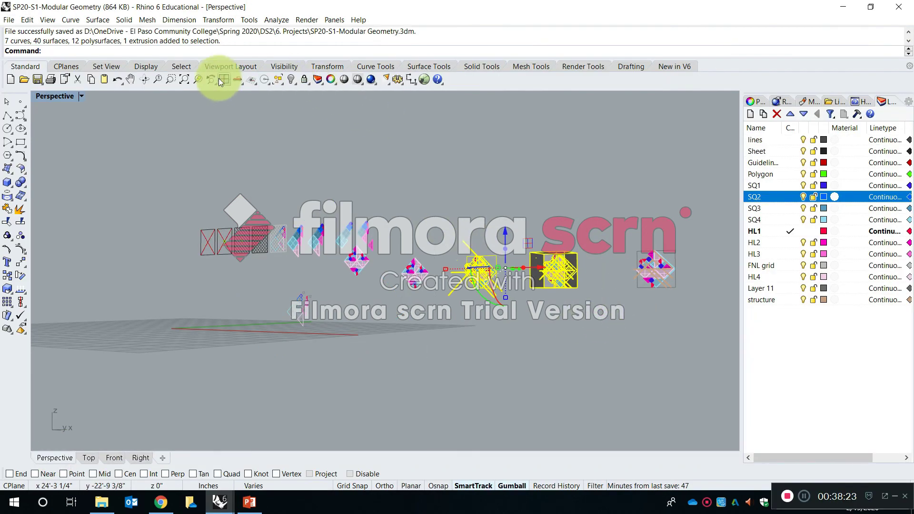
left_click(198, 80)
left_click(490, 152)
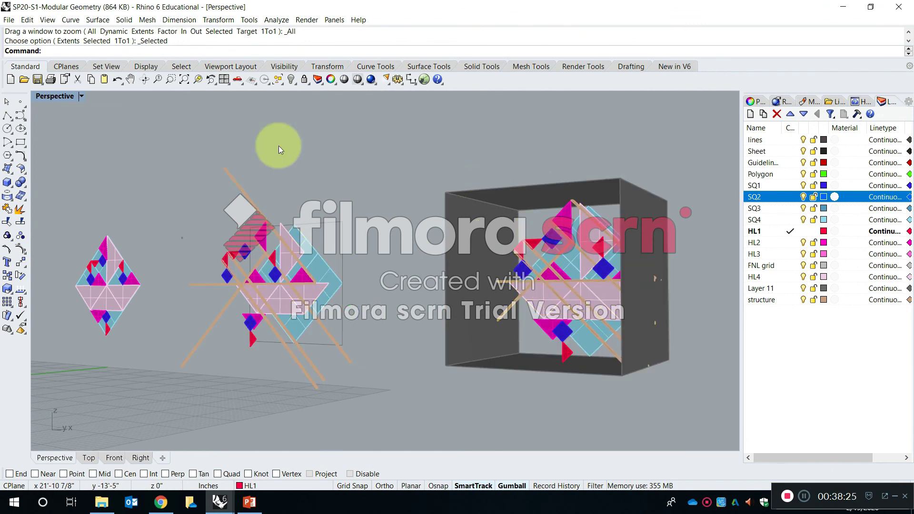
Examine the modular compositions in the Perspective view in Wireframe and Shaded display modes.
left_click(80, 96)
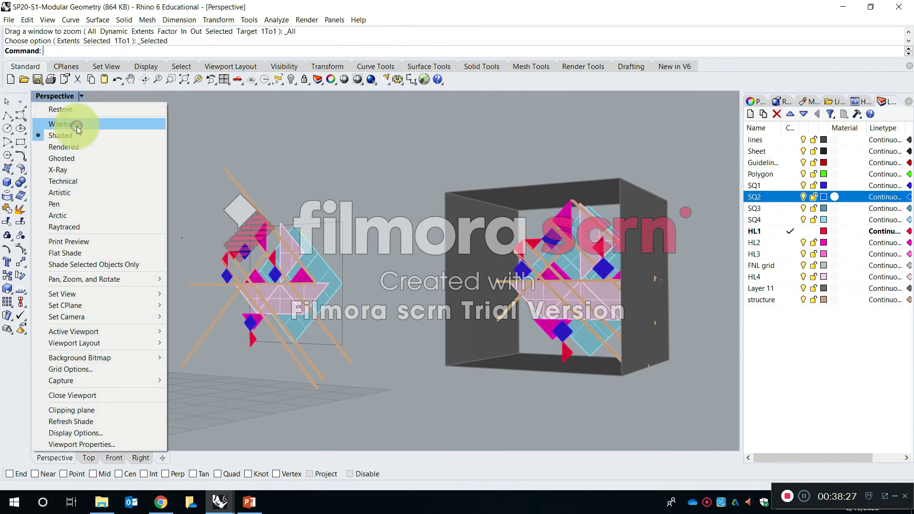
left_click(77, 126)
right_click_drag(419, 285, 476, 281)
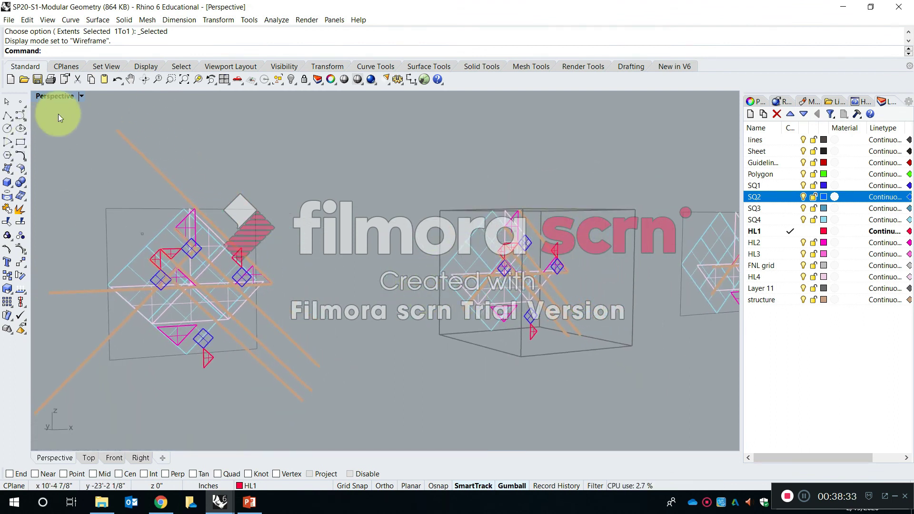
left_click(80, 96)
left_click(86, 134)
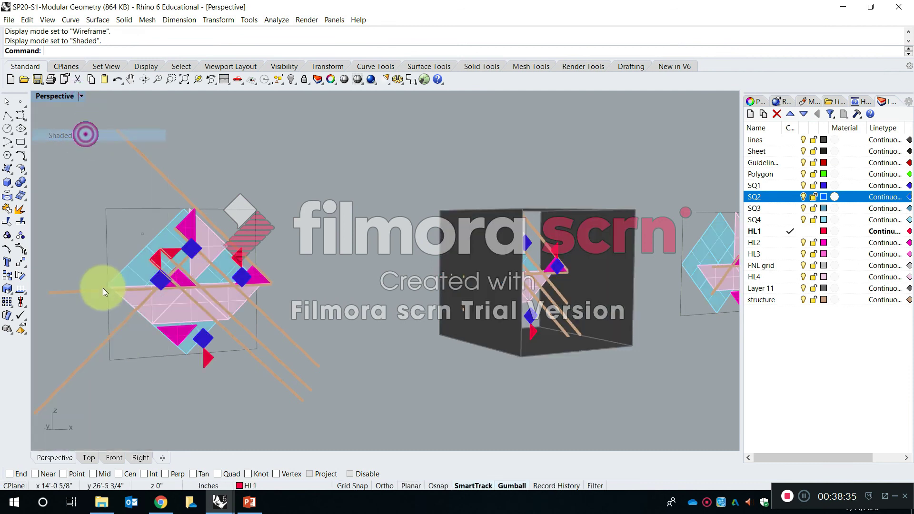
mouse_move(61, 278)
right_mouse_down()
mouse_move(140, 251)
mouse_move(160, 136)
right_mouse_up()
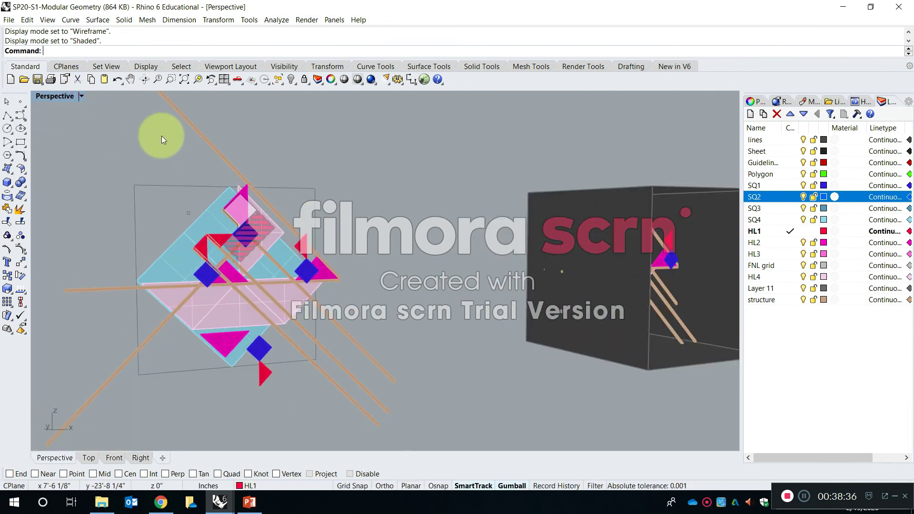
Inspect the boxed composition from different angles in Rendered and Ghosted display modes.
left_click(80, 96)
left_click(90, 147)
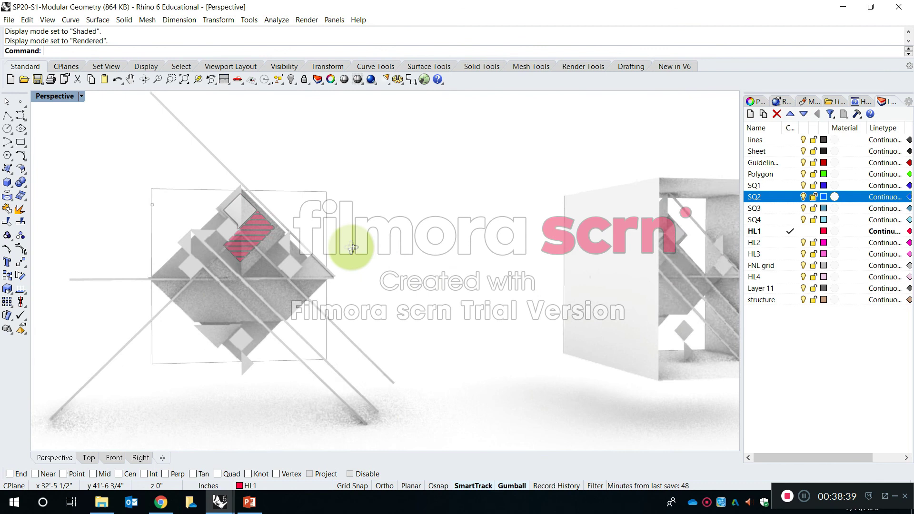
right_click_drag(319, 242, 627, 250)
left_click(81, 96)
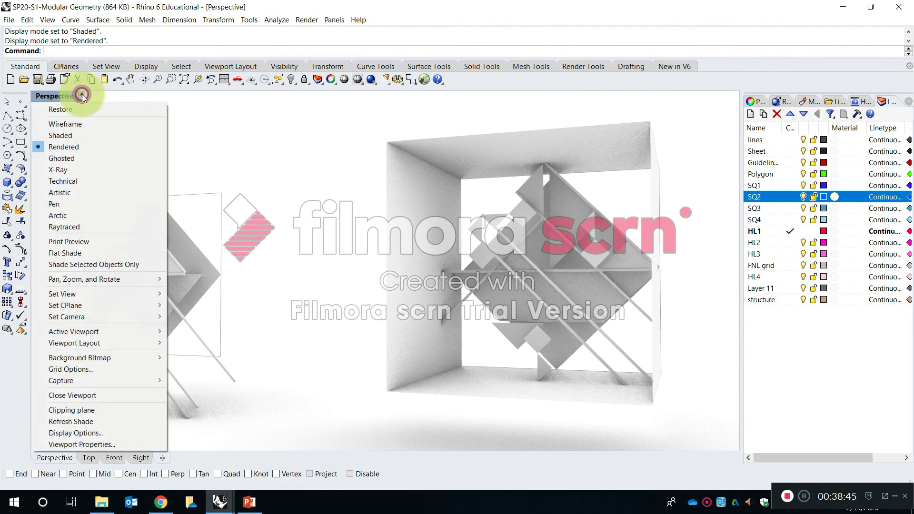
left_click(87, 161)
right_click_drag(325, 176, 624, 247)
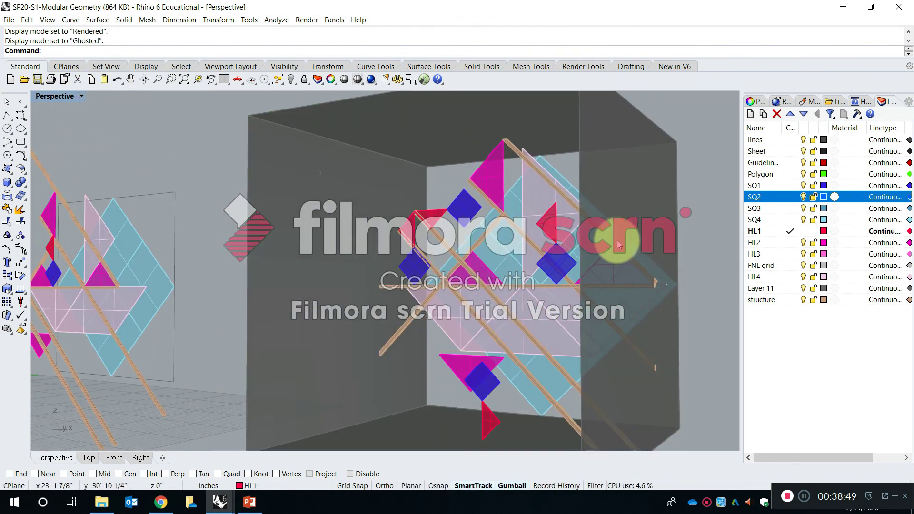
View the boxed composition in X-Ray and Technical display modes.
left_click(86, 98)
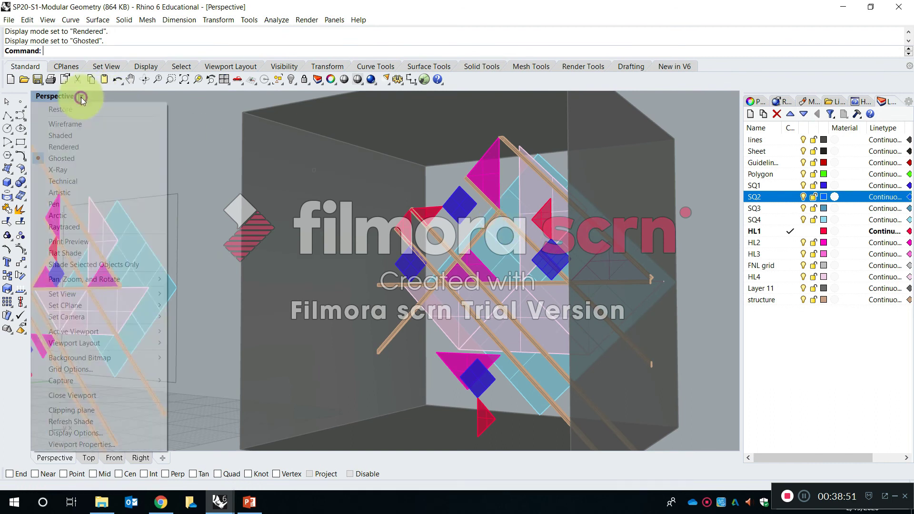
left_click(88, 169)
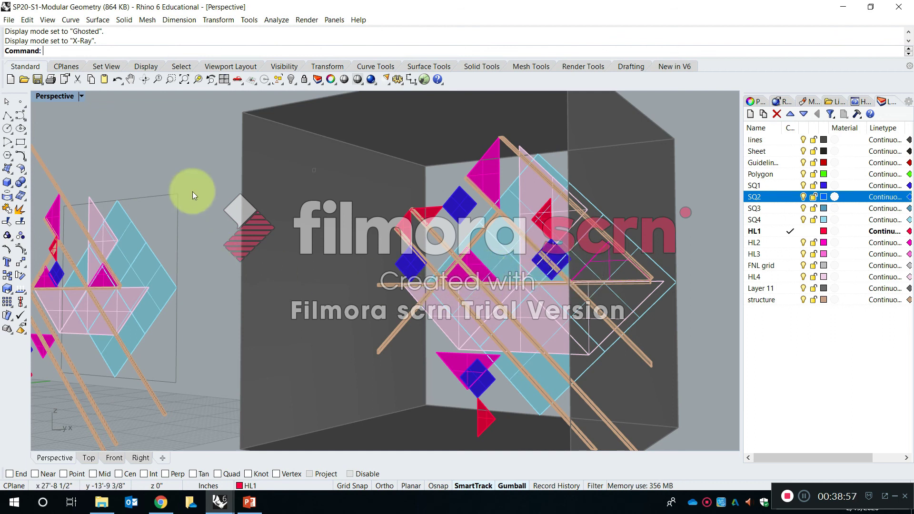
left_click(80, 96)
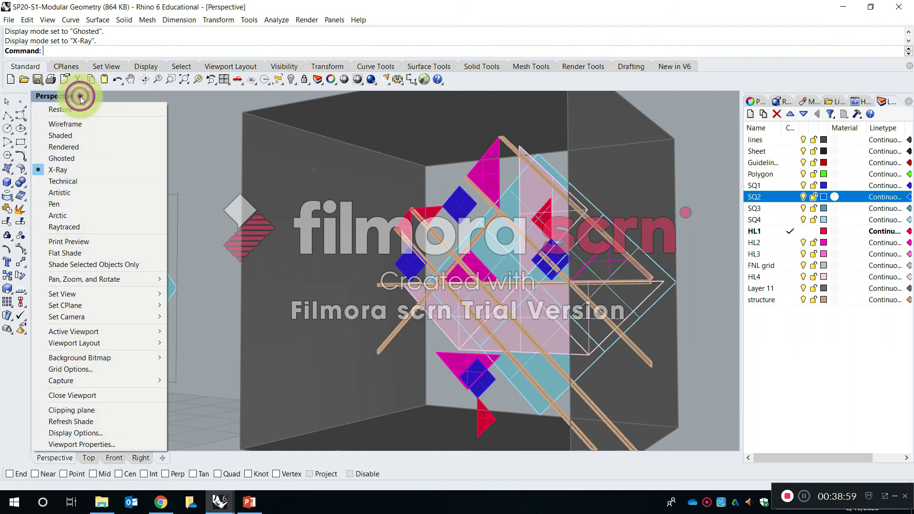
left_click(93, 184)
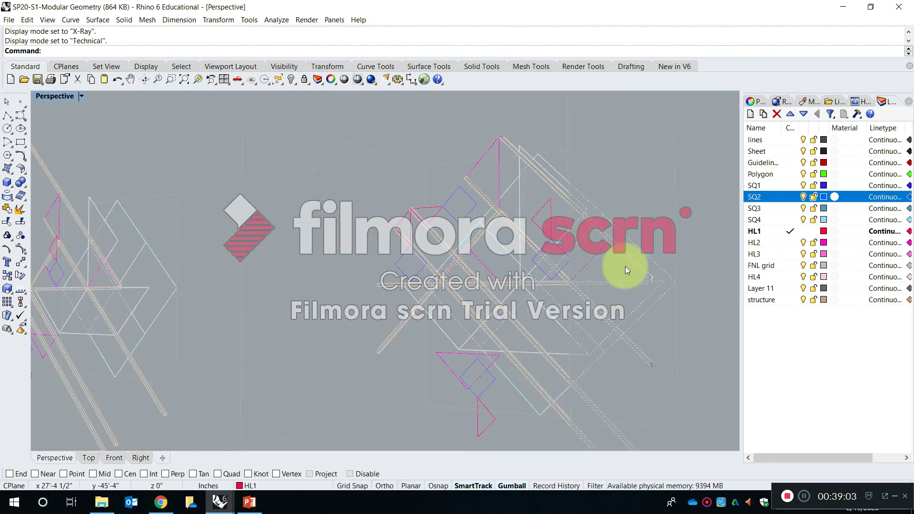
Examine the compositions in Artistic and Pen display modes from several angles.
left_click(80, 97)
left_click(91, 194)
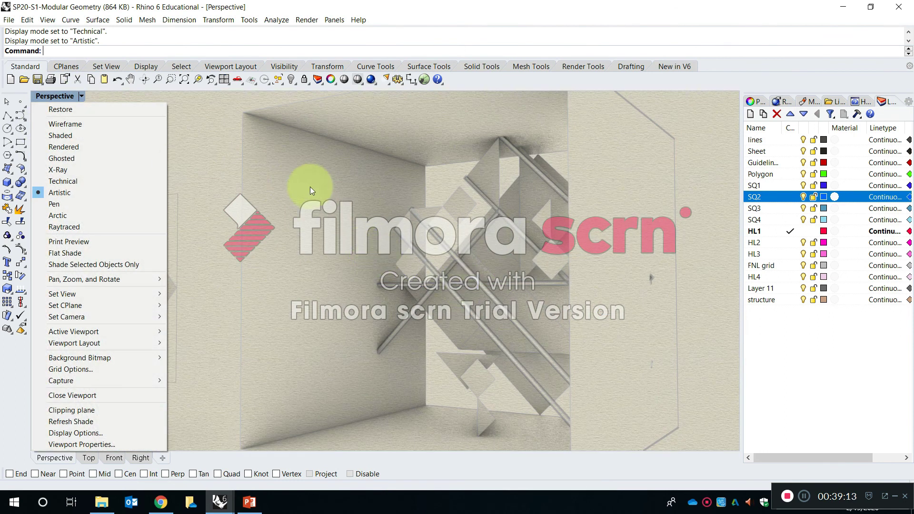
left_click(310, 187)
right_click_drag(213, 188, 212, 167)
left_click(82, 96)
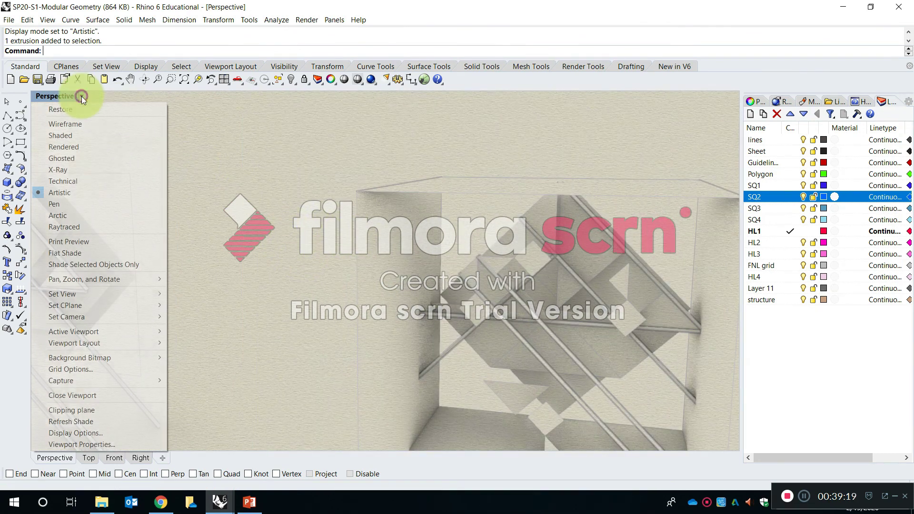
left_click(92, 203)
right_click_drag(476, 258, 436, 235)
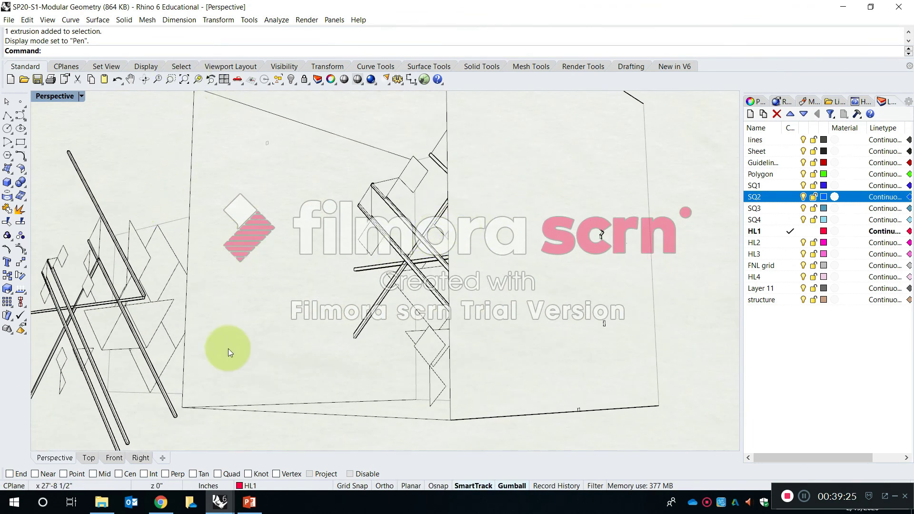
Set the Perspective view to Wireframe display and switch back to the untitled model's Front view.
left_click(81, 96)
left_click(92, 124)
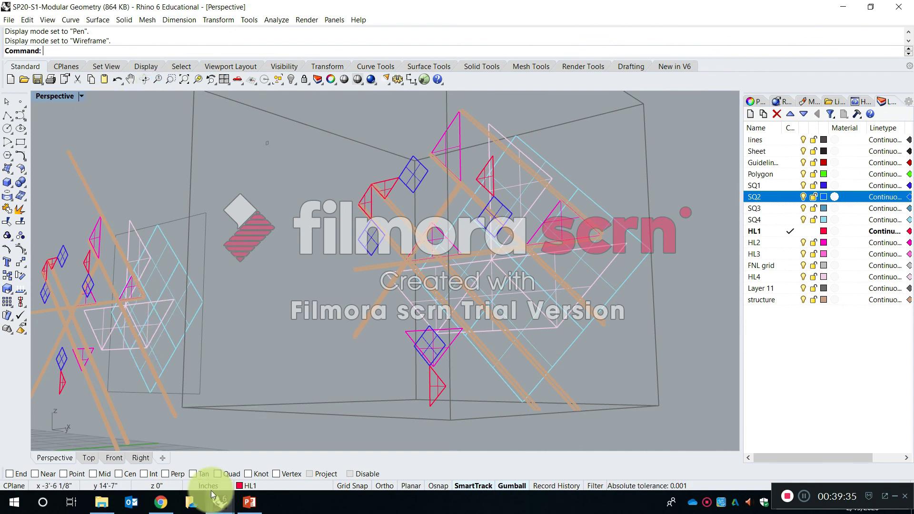
mouse_move(219, 502)
left_click(332, 461)
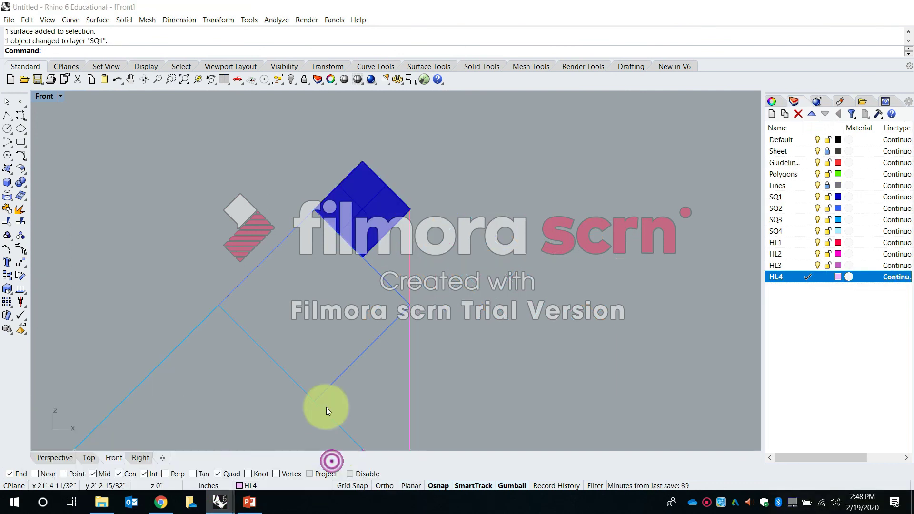
Create planar surfaces with PlanarSrf from the remaining outline squares and triangles of the copy whose smallest square is already filled.
scroll(382, 229, "up", 5)
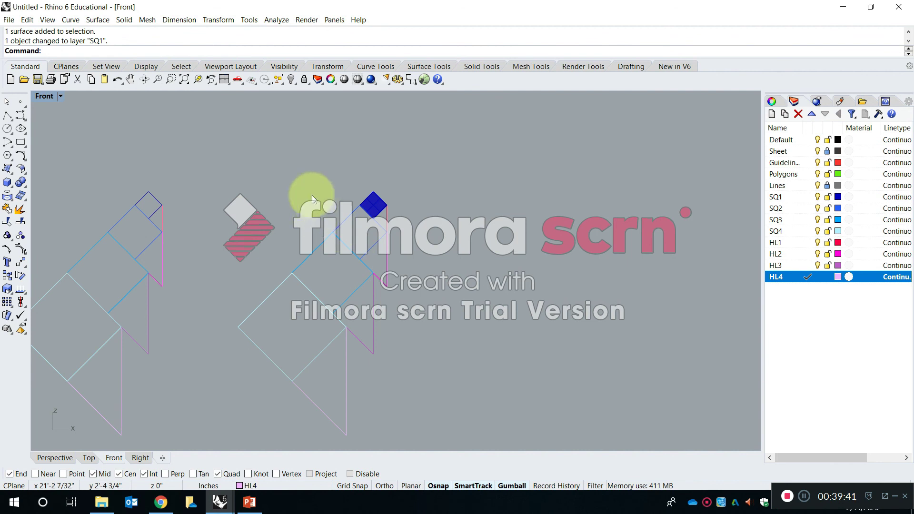
type("Plan")
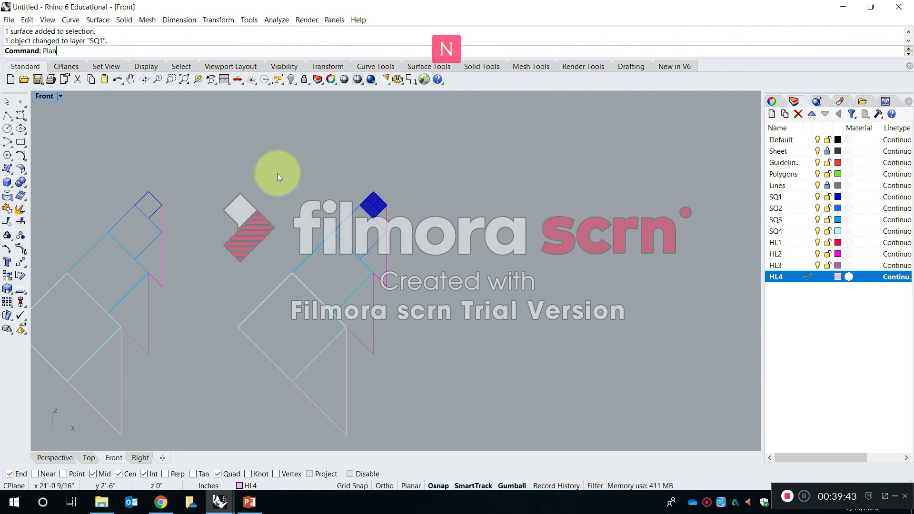
key("Down")
key("Down")
key("Down")
key("Down")
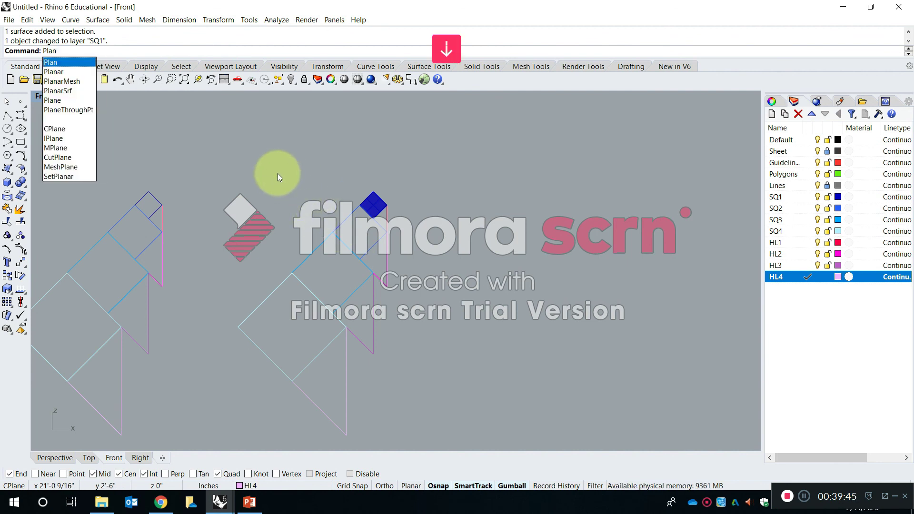
key("Return")
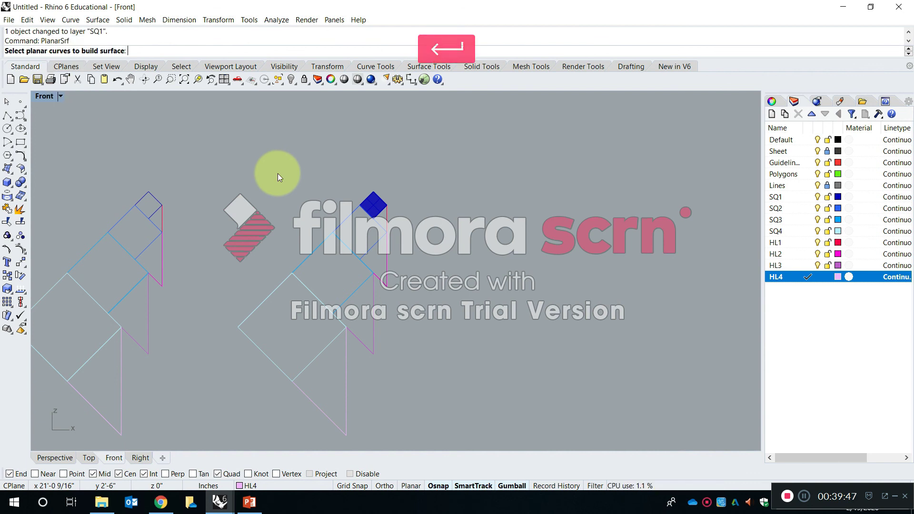
right_click_drag(332, 225, 352, 195)
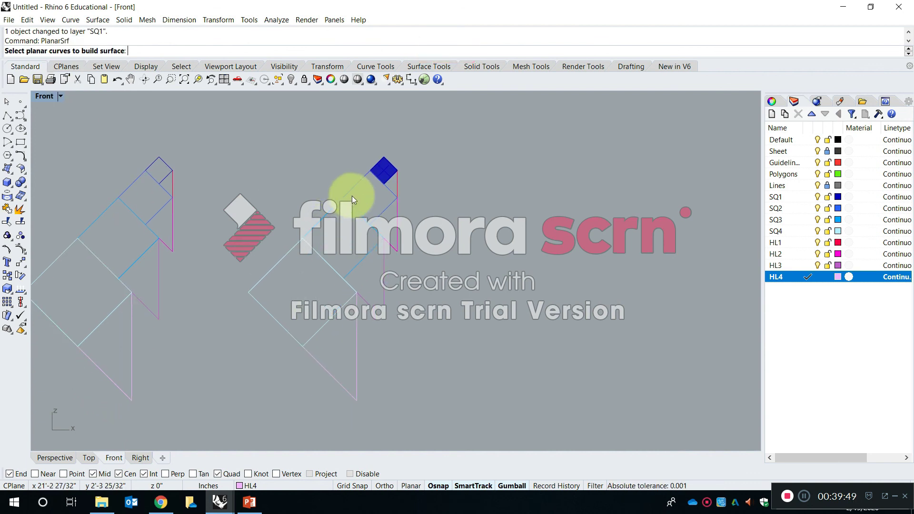
left_click_drag(423, 391, 286, 190)
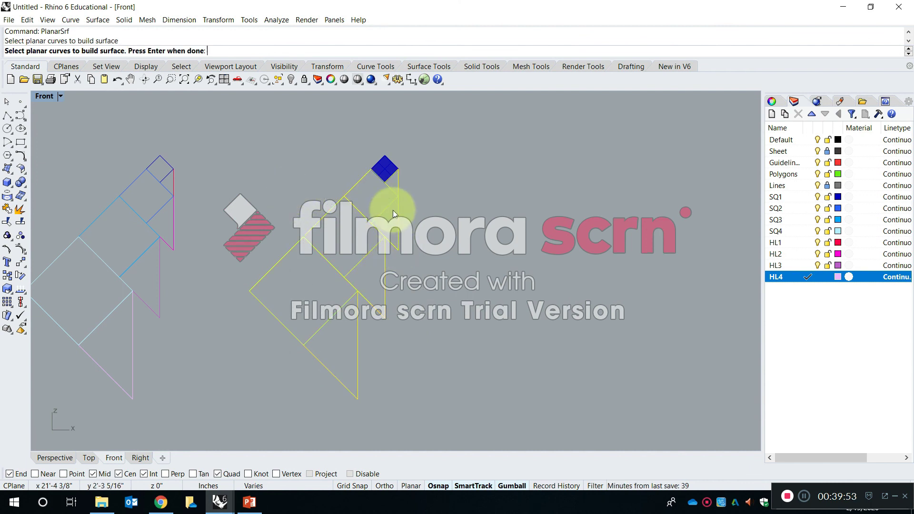
key("Return")
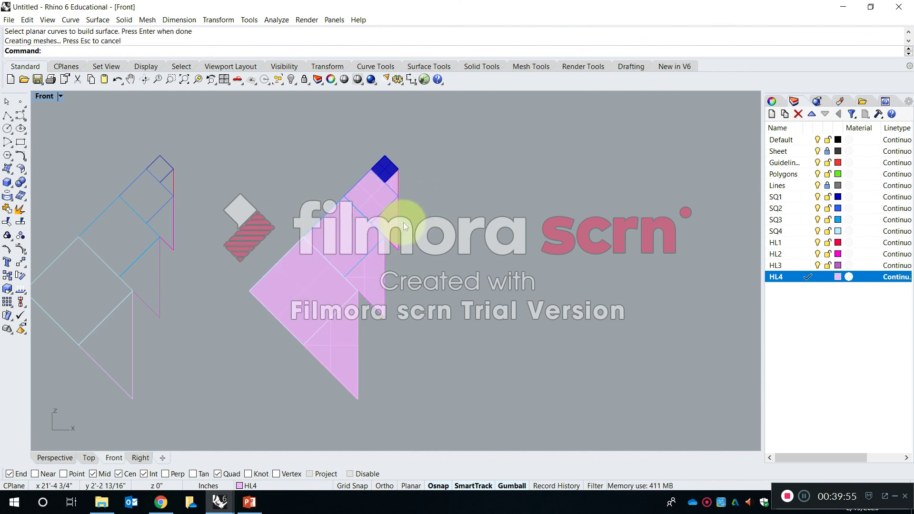
Assign the second-smallest square's surface to layer SQ2 and the third square's surface to layer SQ3.
left_click(382, 205)
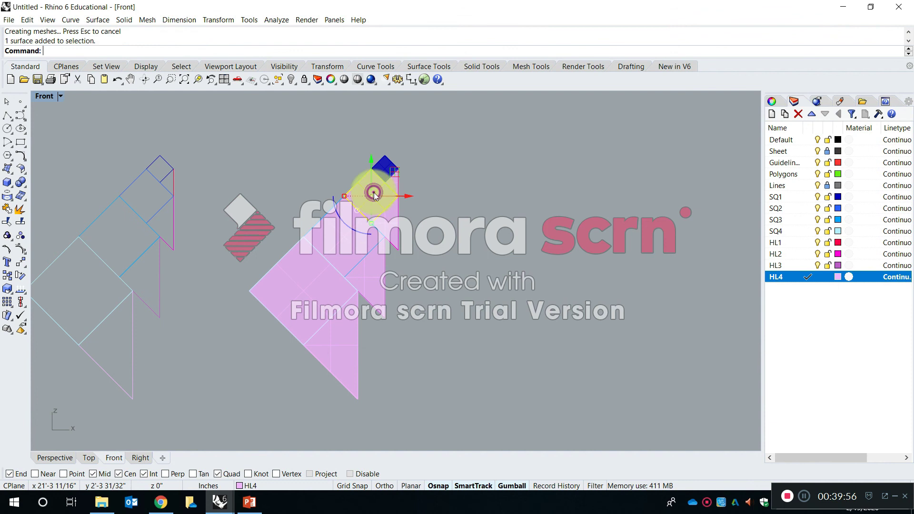
left_click(301, 487)
left_click(287, 406)
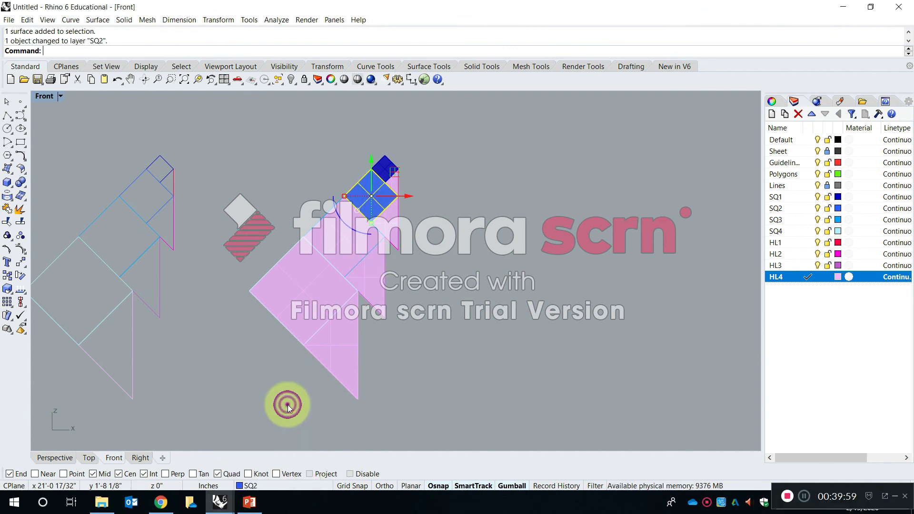
left_click(333, 252)
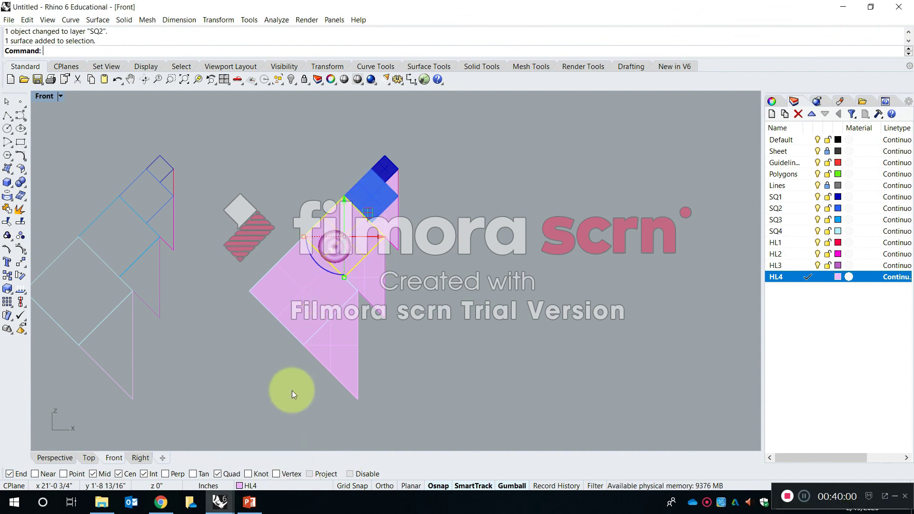
left_click(282, 483)
left_click(273, 417)
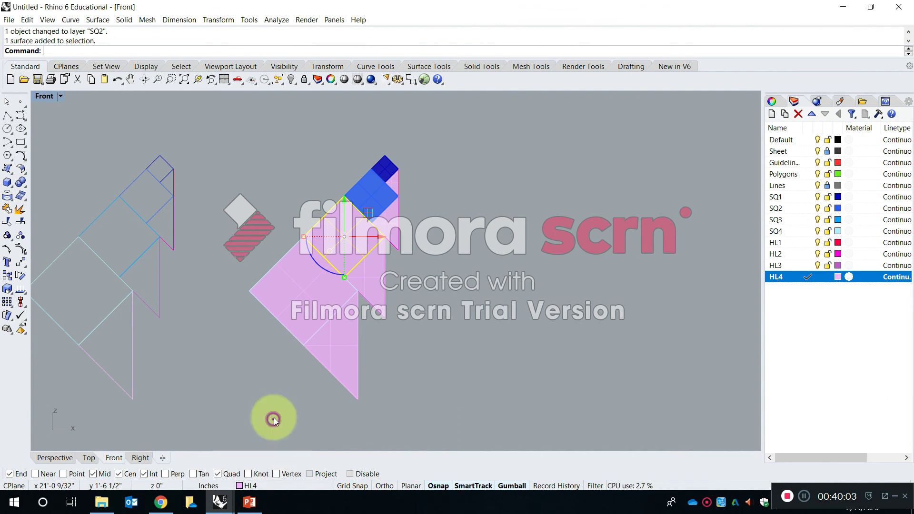
Assign the largest square's surface to layer SQ4, leaving the largest triangle's surface on its layer.
left_click(280, 318)
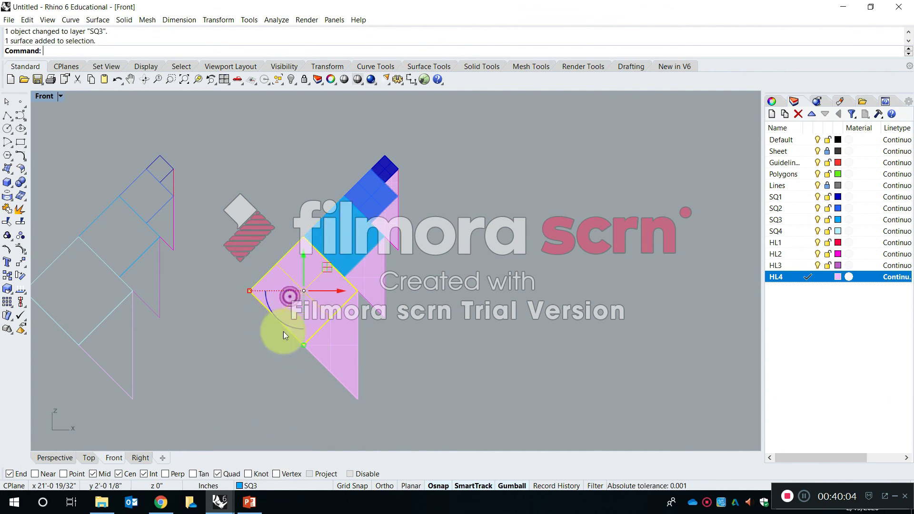
left_click(275, 481)
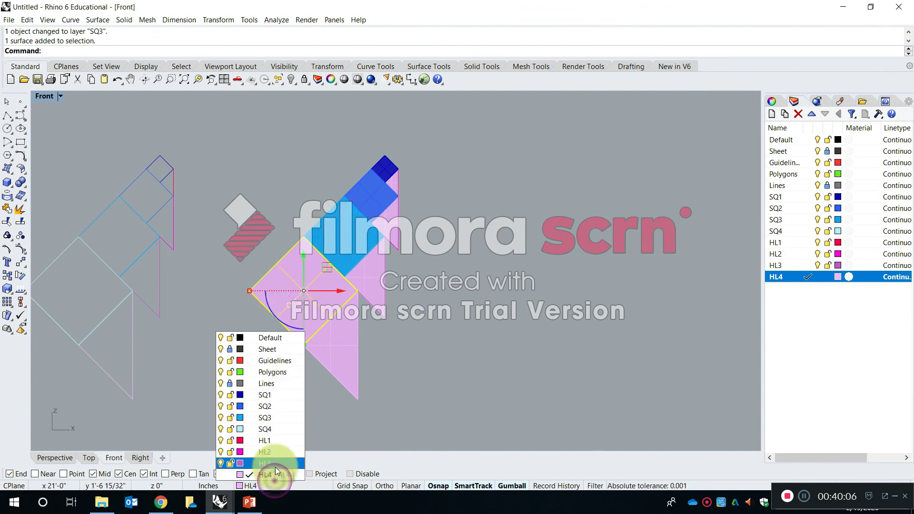
left_click(275, 429)
left_click(345, 329)
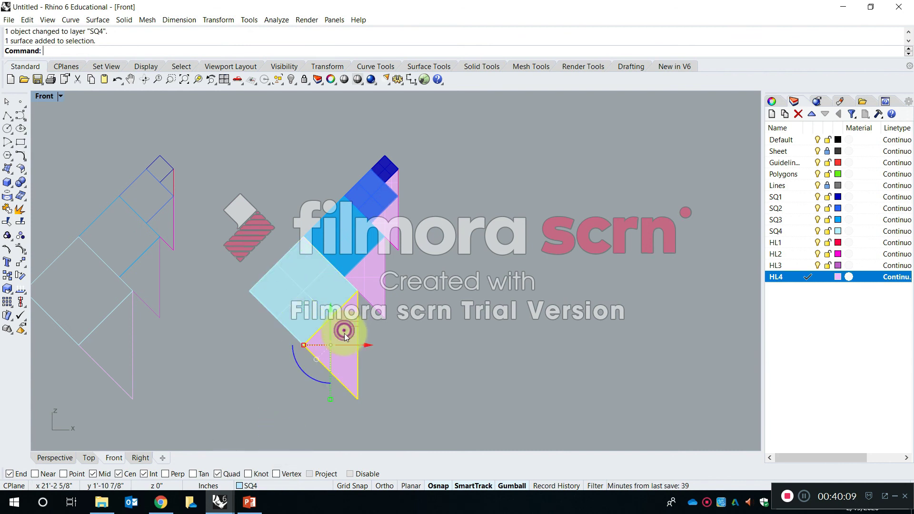
left_click(307, 485)
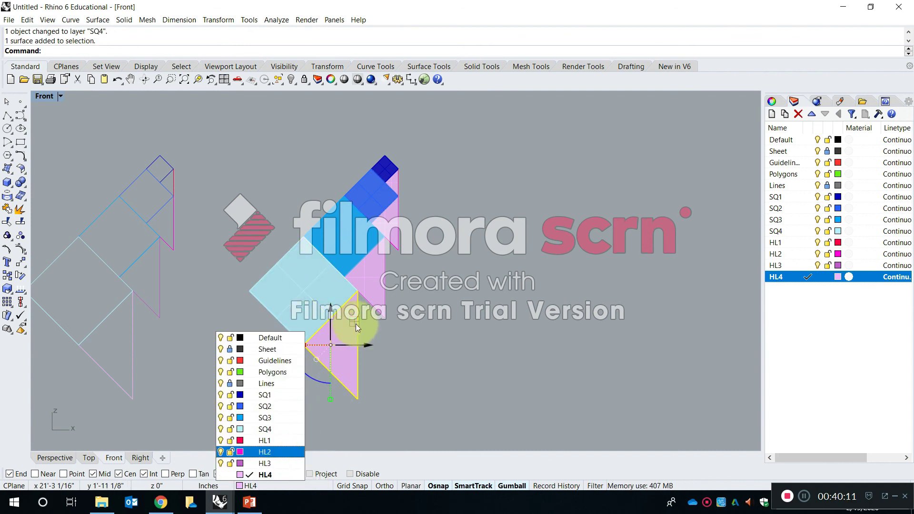
Assign the second-largest triangle's surface to layer HL3 and the second-smallest triangle's surface to layer HL2.
left_click(369, 277)
left_click(271, 486)
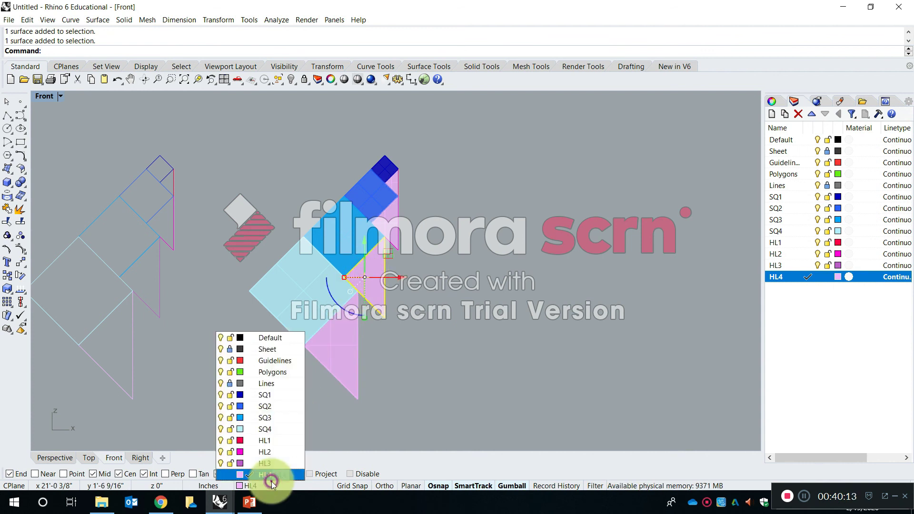
left_click(269, 463)
left_click(389, 219)
left_click(285, 484)
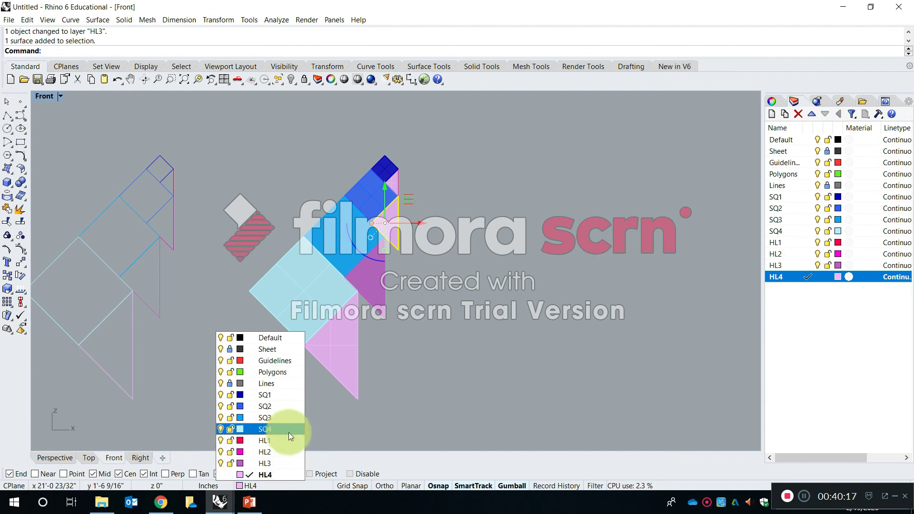
left_click(287, 450)
Assign the smallest triangle's surface, beside the dark blue square, to layer HL1 and clear the selection.
scroll(398, 168, "up", 3)
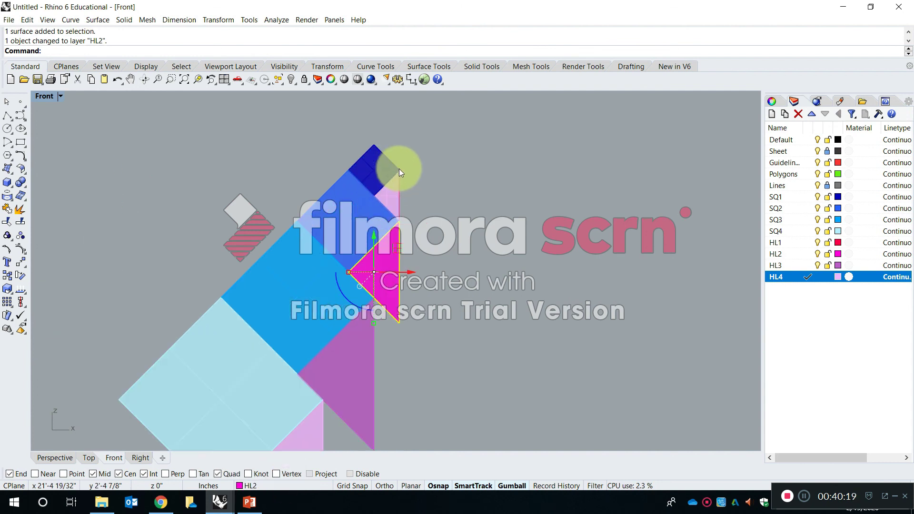
left_click(260, 490)
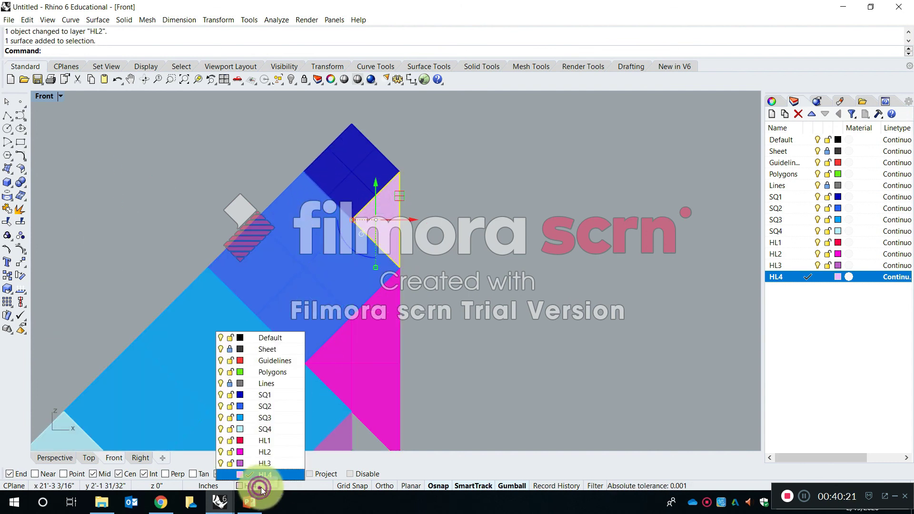
left_click(260, 437)
left_click(493, 317)
scroll(442, 295, "down", 15)
right_click_drag(443, 294, 402, 280)
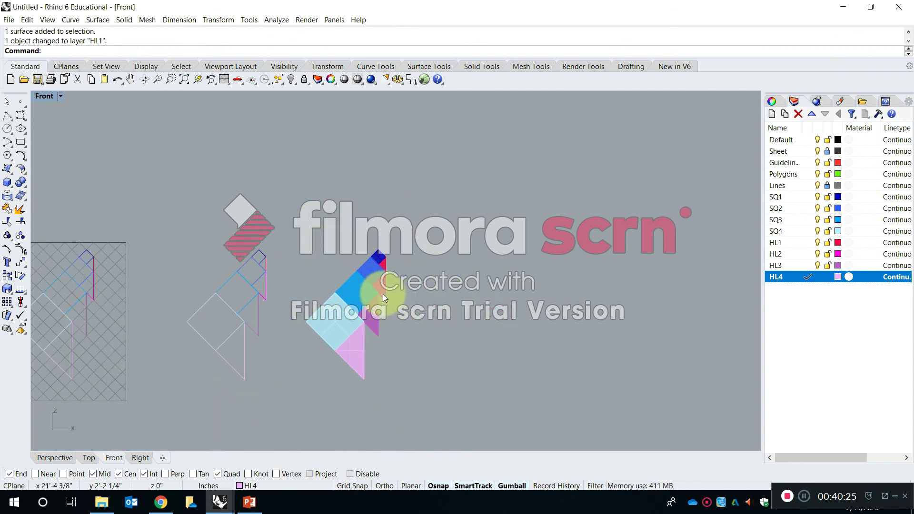
type("copy")
key("Return")
left_click_drag(409, 413, 427, 295)
scroll(425, 291, "up", 4)
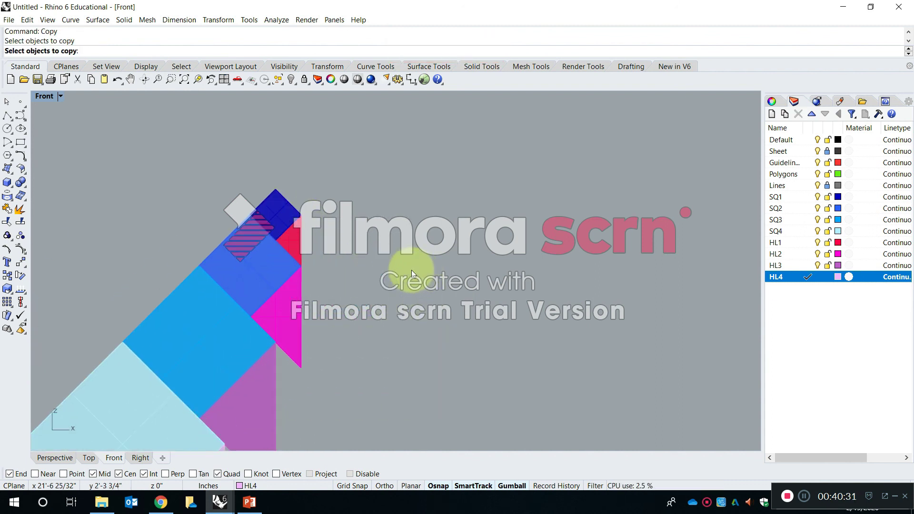
scroll(231, 182, "up", 6)
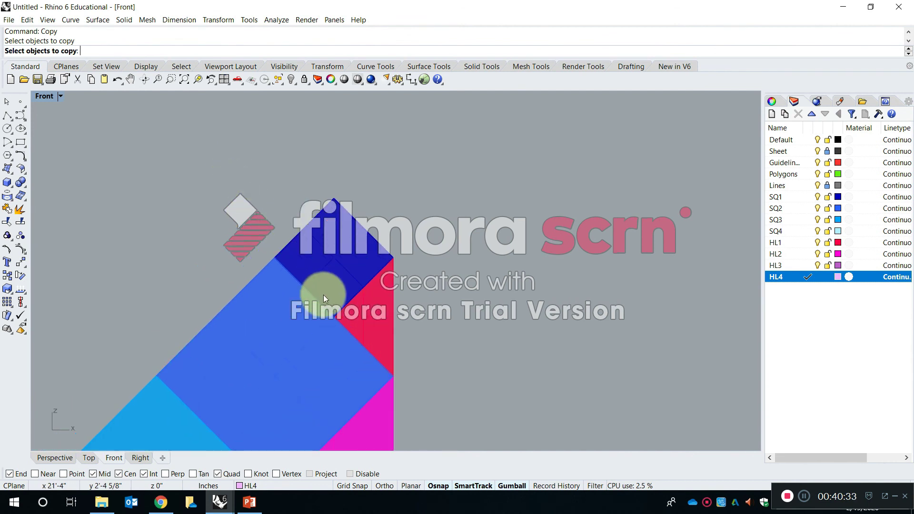
left_click(441, 251)
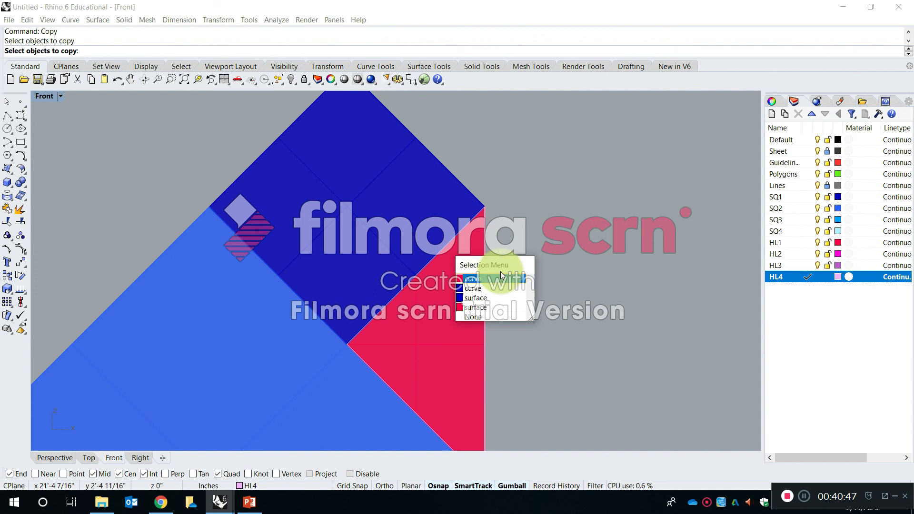
left_click(485, 243)
left_click(499, 217)
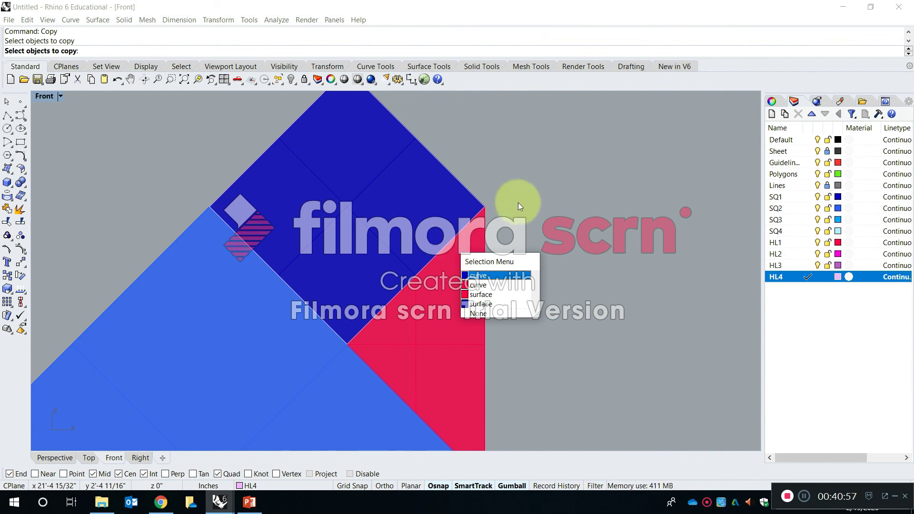
left_click(441, 251)
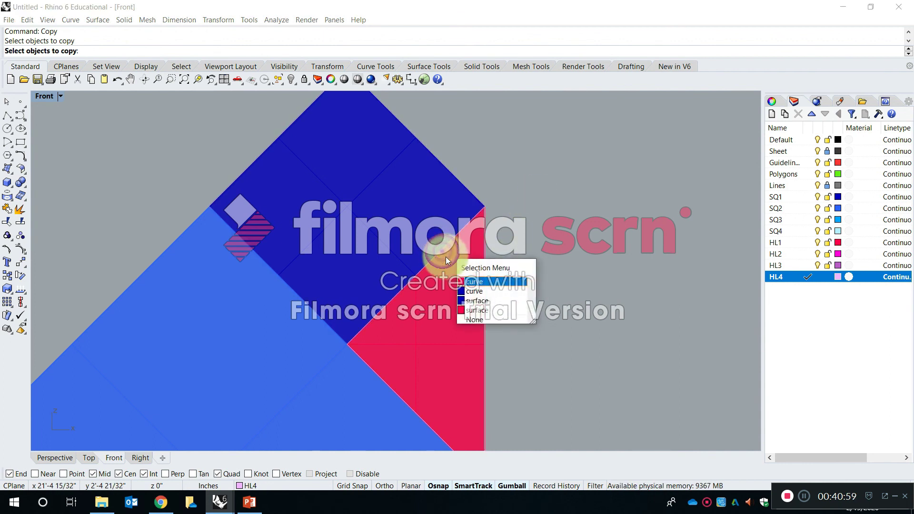
left_click(480, 285)
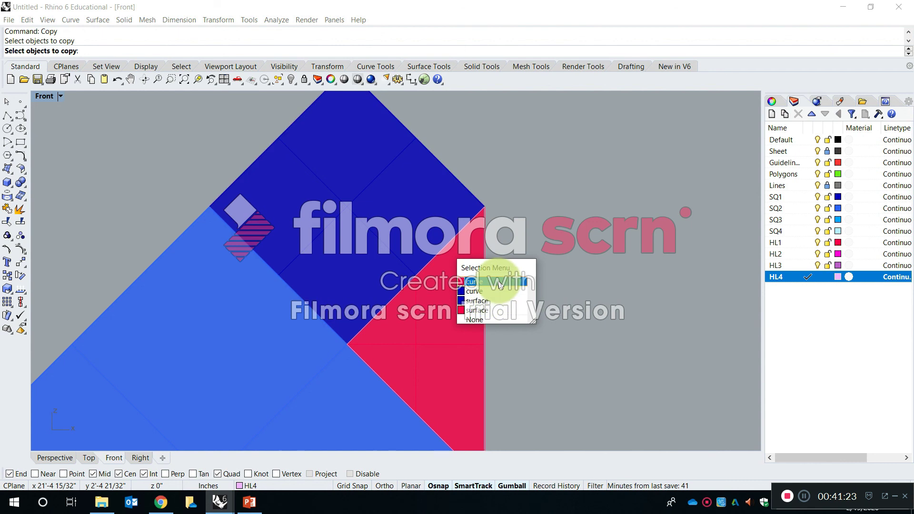
left_click(559, 112)
scroll(507, 168, "down", 5)
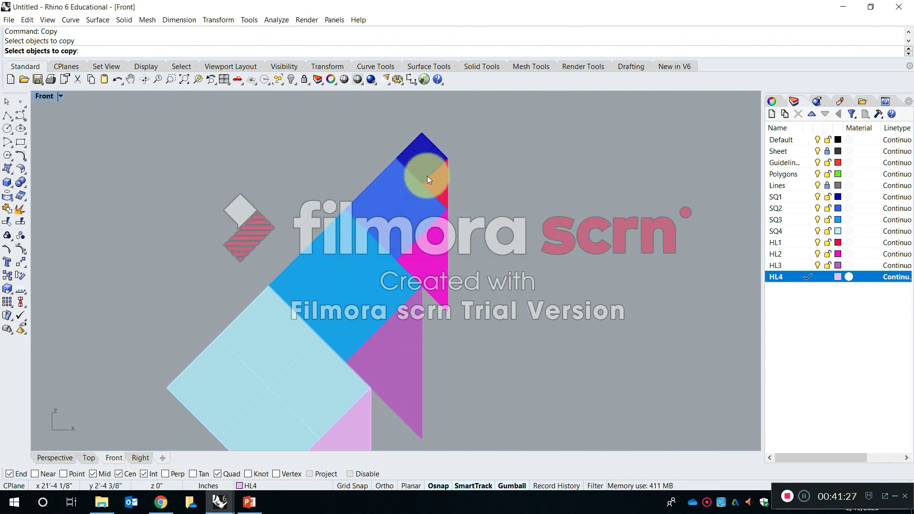
scroll(426, 165, "up", 6)
scroll(424, 159, "down", 6)
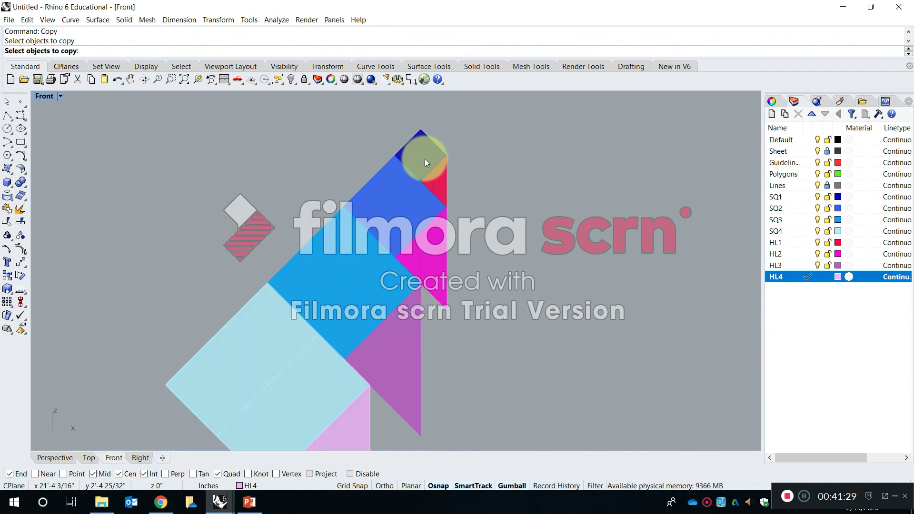
scroll(425, 156, "down", 2)
scroll(424, 148, "down", 1)
left_click(421, 151)
scroll(418, 162, "up", 2)
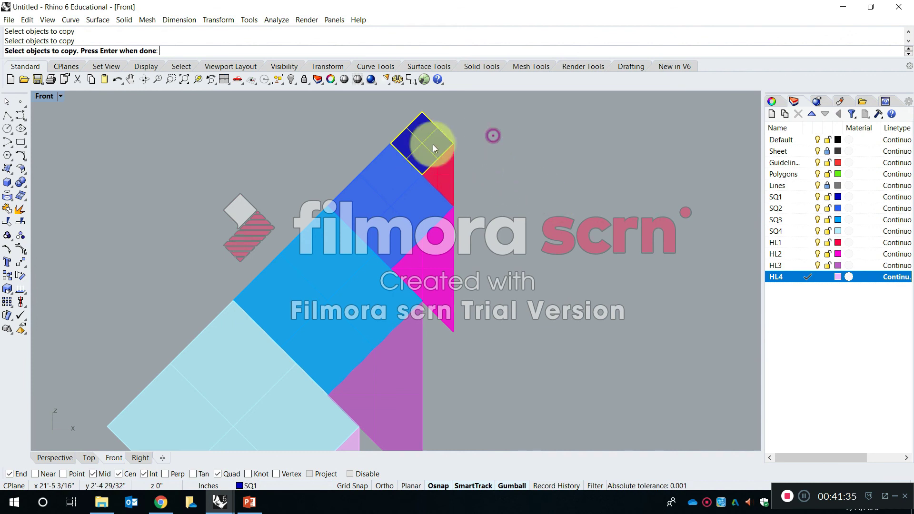
key("Escape")
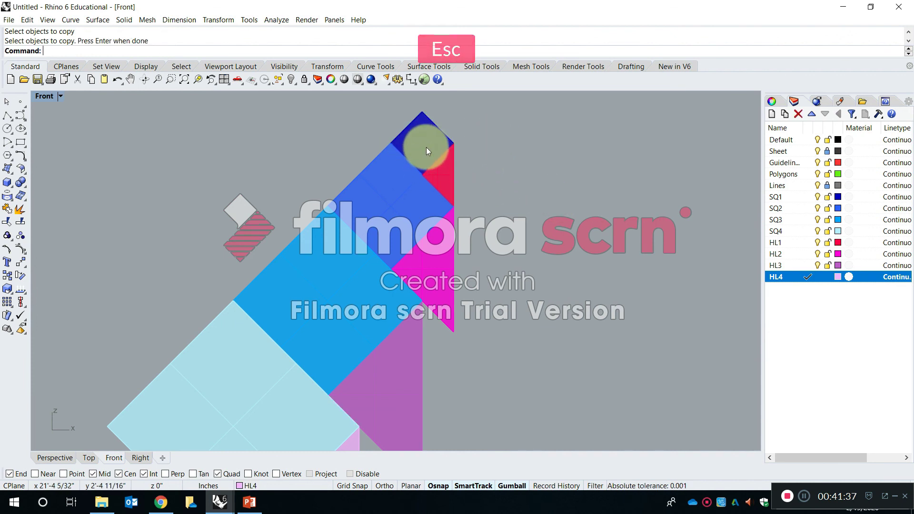
Copy only the eight square and triangle surfaces horizontally to the empty space beside the filled set.
left_click(427, 151)
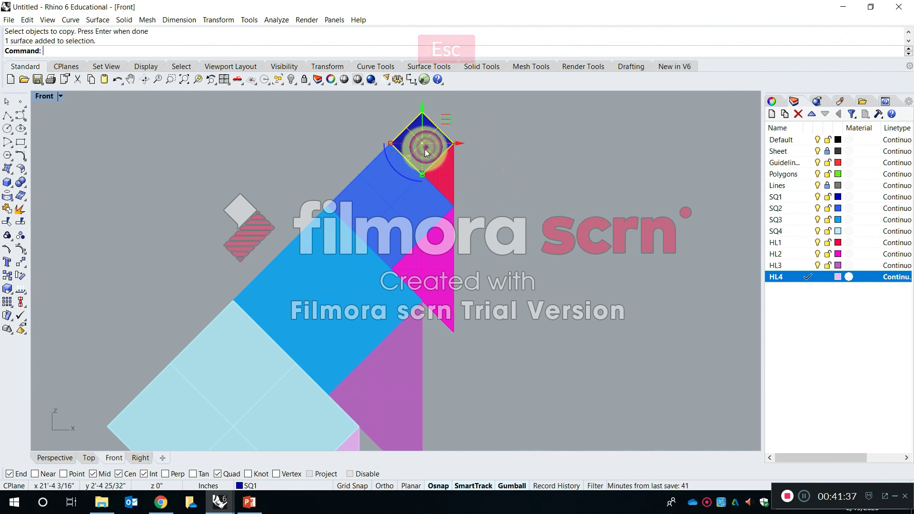
left_click(445, 175, "shift")
left_click(401, 205, "shift")
left_click(435, 263, "shift")
left_click(328, 311, "shift")
left_click(229, 393, "shift")
left_click(378, 381, "shift")
scroll(378, 379, "down", 4)
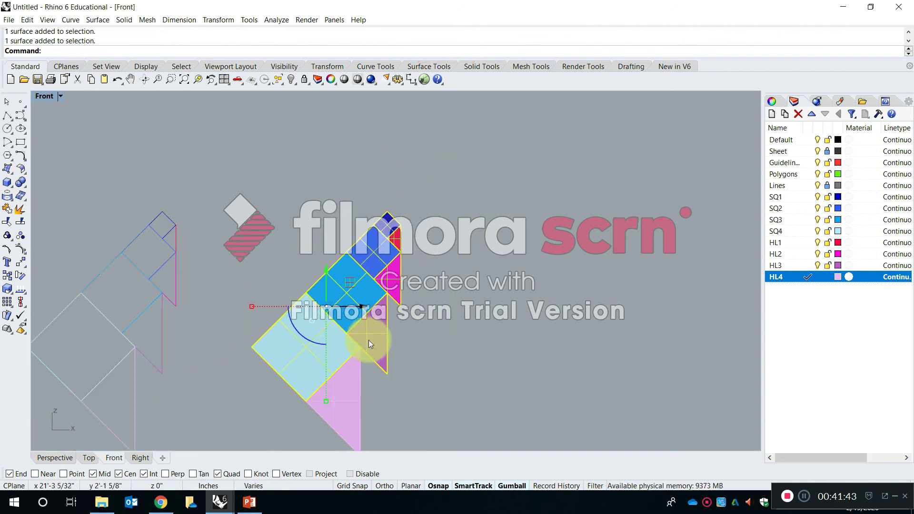
scroll(358, 371, "up", 4)
left_click(331, 385, "shift")
scroll(332, 329, "down", 8)
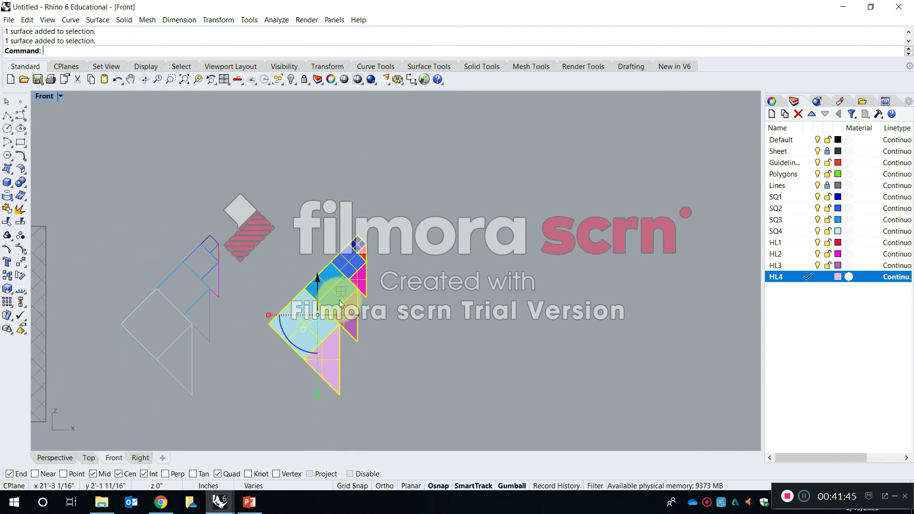
type("Copy")
key("Return")
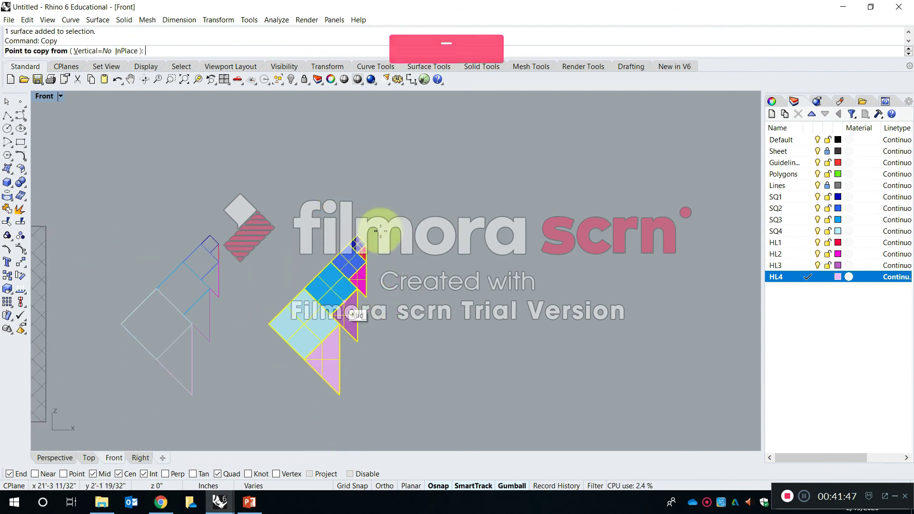
left_click(381, 244)
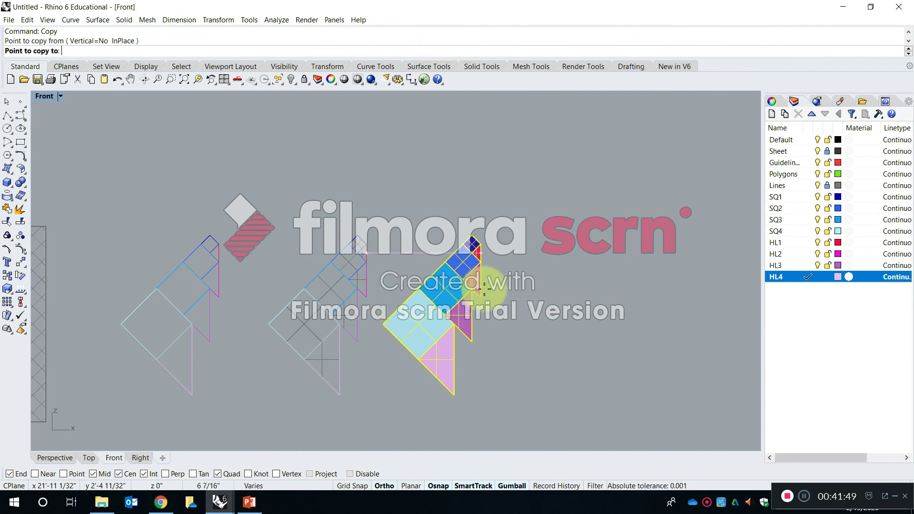
left_click(491, 266)
key("Return")
Check which overlapping surfaces can be picked at the shared edge of the smallest square and smallest triangle.
scroll(488, 264, "up", 10)
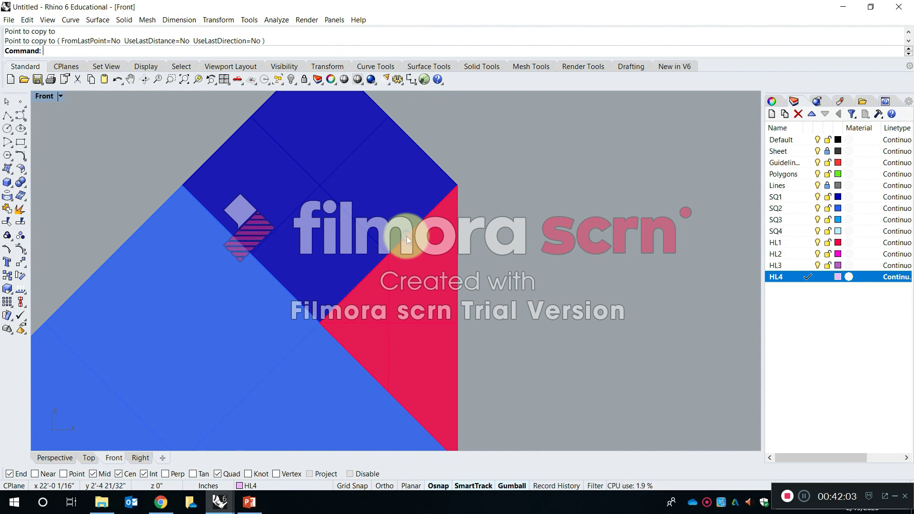
left_click(407, 236)
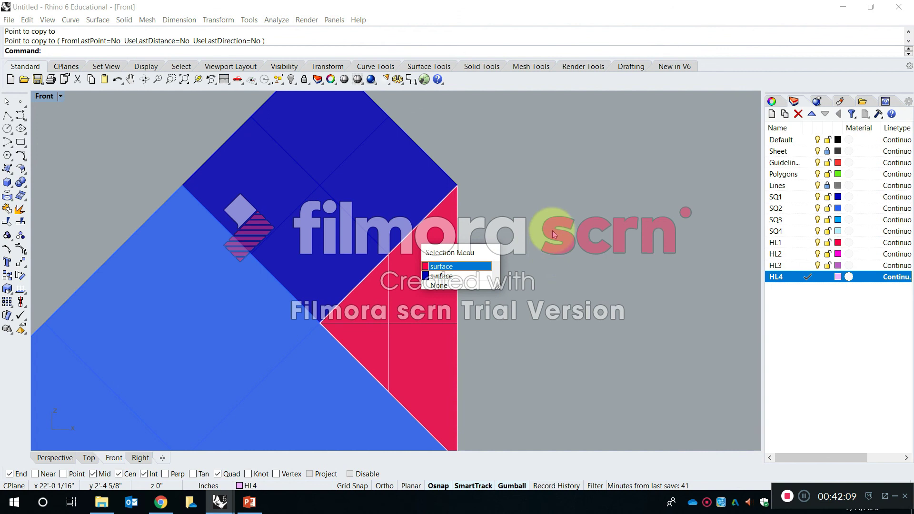
left_click(585, 229)
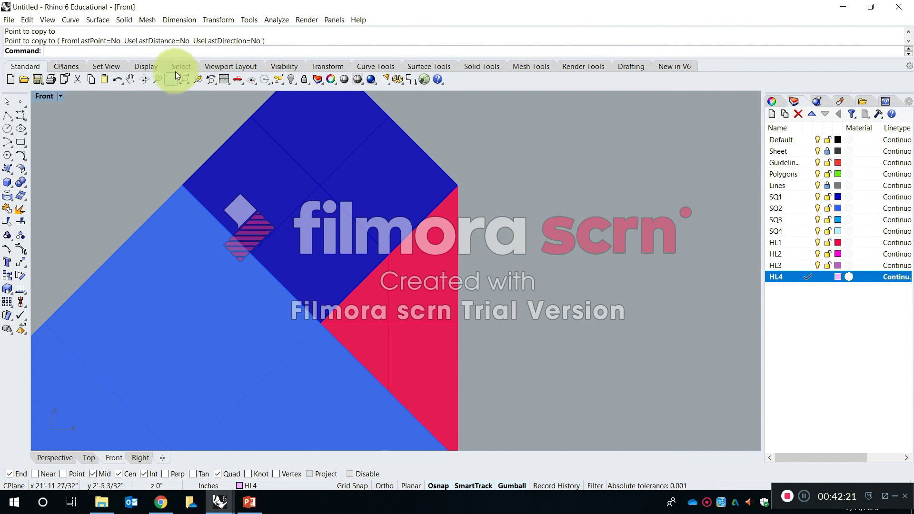
Maximize the Perspective view, display it shaded, and zoom to the copied surfaces without leaving them selected.
double_click(42, 96)
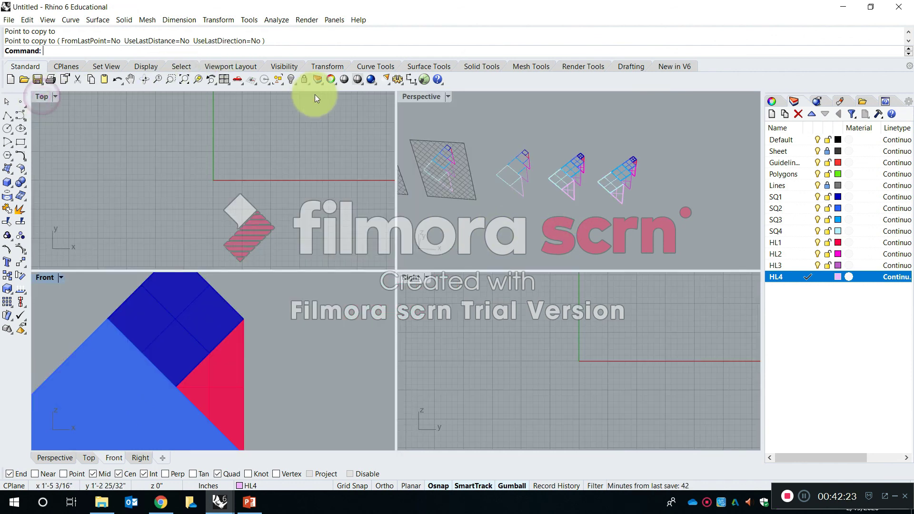
double_click(426, 95)
scroll(421, 189, "down", 12)
scroll(443, 186, "up", 15)
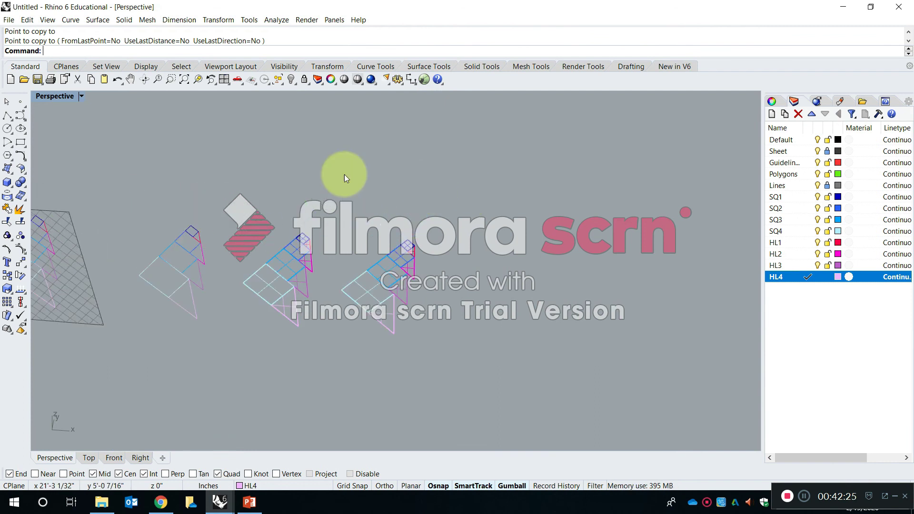
left_click(82, 96)
left_click(85, 134)
mouse_move(384, 284)
right_mouse_down()
mouse_move(424, 289)
mouse_move(444, 271)
mouse_move(273, 292)
right_mouse_up()
left_click_drag(418, 324, 244, 128)
right_click(199, 79)
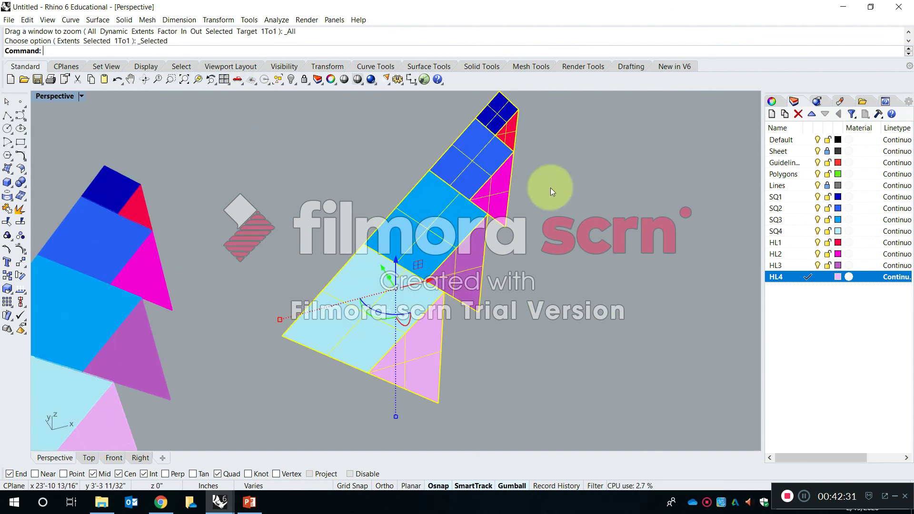
left_click(596, 204)
Move the purple HL3 triangle by its lowest corner onto the bottom corner of the SQ3 square.
scroll(454, 242, "up", 6)
right_click_drag(484, 283, 484, 309, "shift")
type("mv")
key("space")
left_click(469, 379)
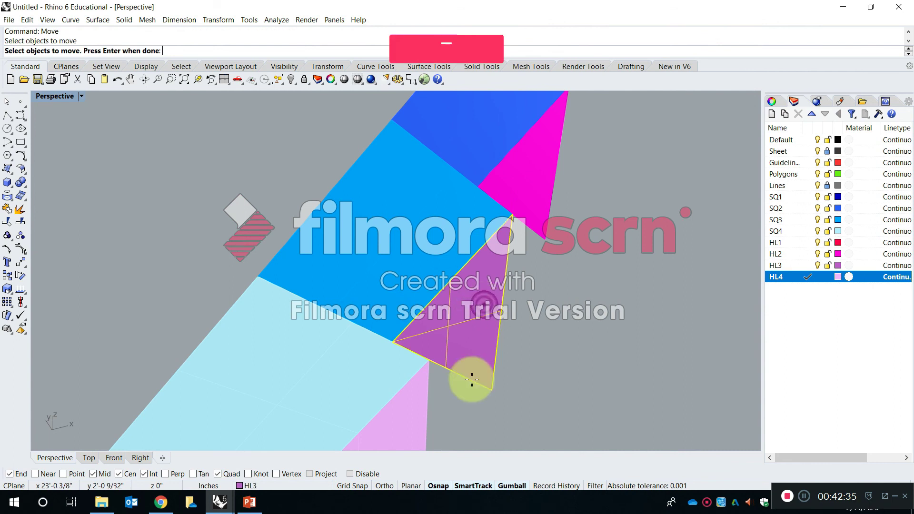
key("Return")
left_click(491, 389)
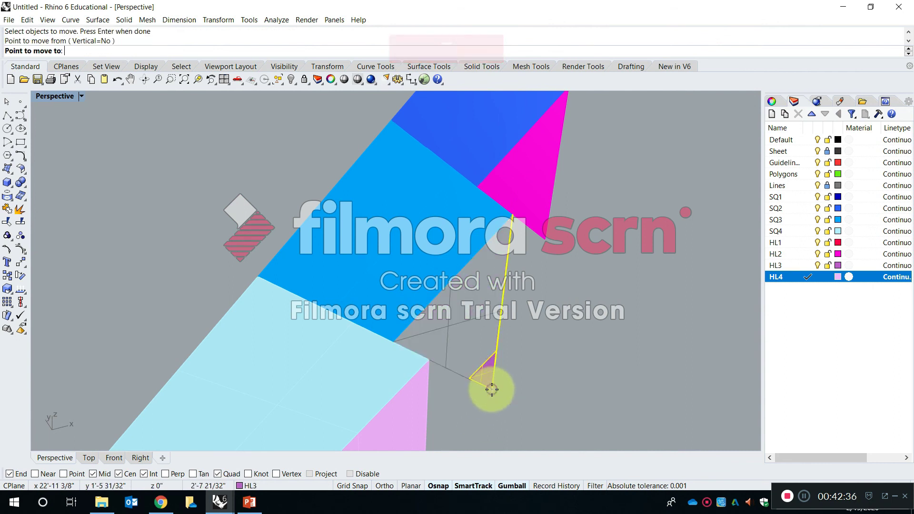
left_click(399, 344)
Move the SQ3 square together with the HL3 triangle so its right corner meets the SQ4 square's right corner.
scroll(539, 247, "down", 3)
scroll(530, 259, "up", 4)
right_click_drag(481, 384, 474, 347)
right_click_drag(497, 407, 503, 317, "shift")
left_click_drag(471, 253, 404, 212)
key("space")
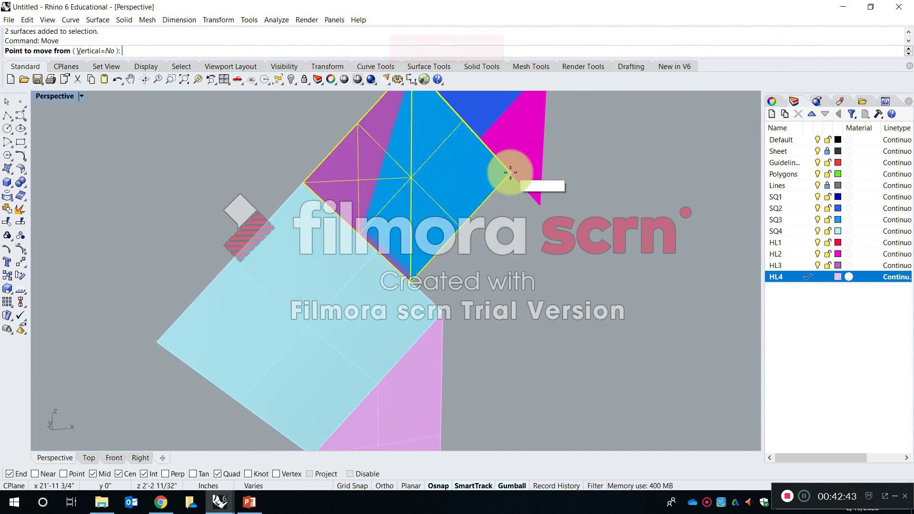
left_click(509, 165)
left_click(442, 308)
left_click(491, 310)
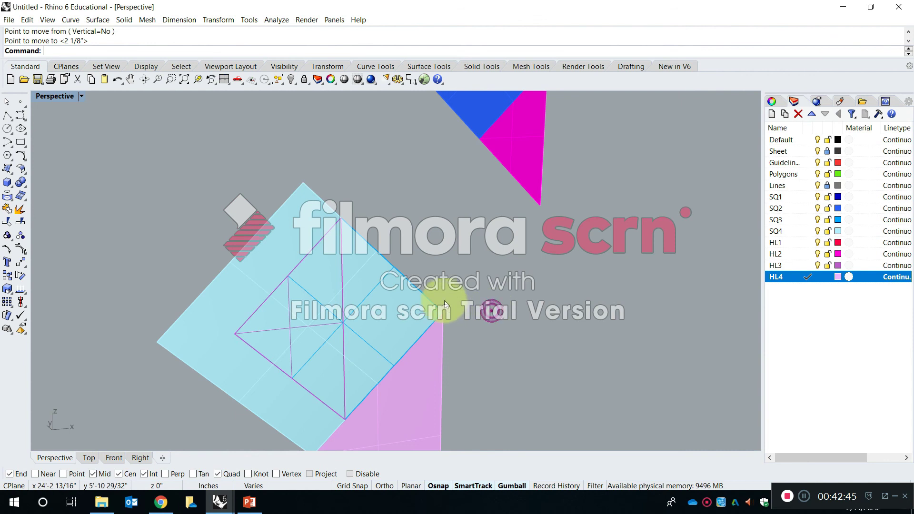
Examine from several angles how the coplanar SQ3, SQ4 and HL3 surfaces display where they overlap.
right_click_drag(444, 300, 447, 356)
right_click_drag(480, 297, 505, 216, "shift")
scroll(396, 224, "up", 6)
right_click_drag(375, 285, 484, 292, "shift")
scroll(484, 288, "down", 5)
right_click_drag(509, 363, 511, 308, "shift")
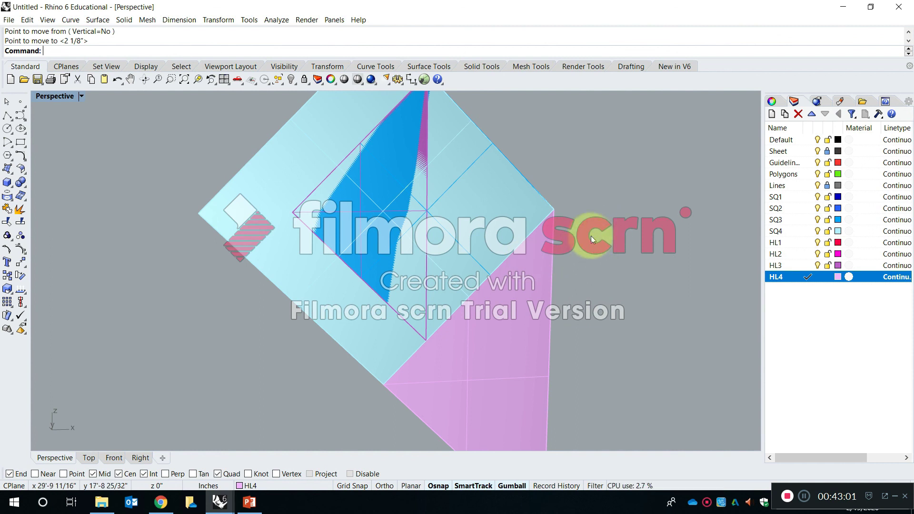
right_click_drag(559, 254, 524, 298, "shift")
right_click_drag(361, 253, 430, 327)
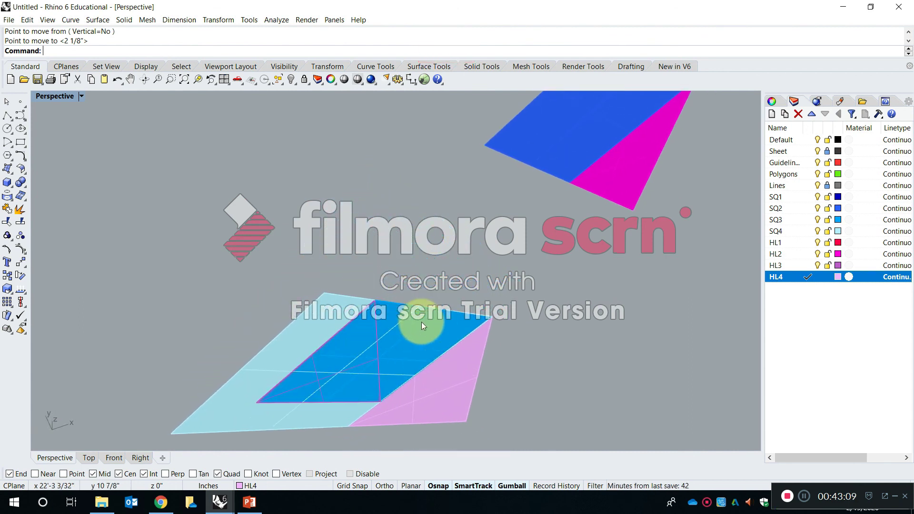
scroll(430, 317, "up", 2)
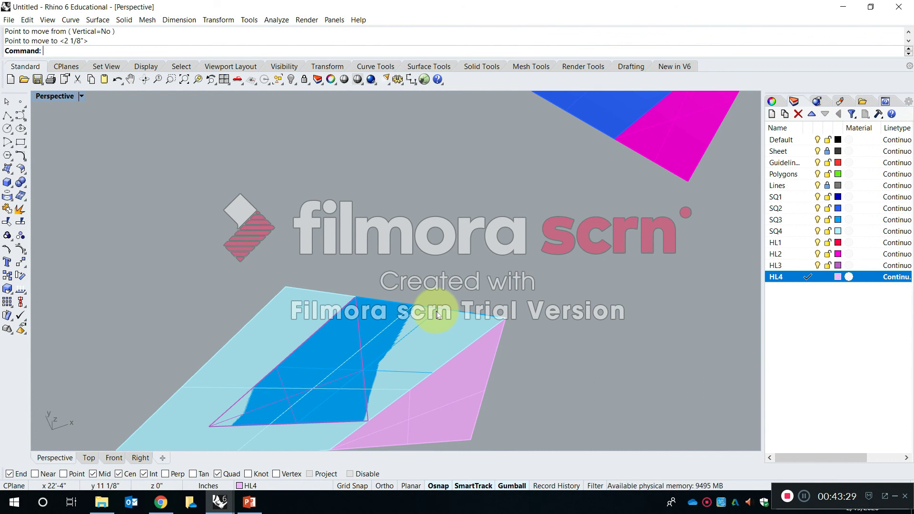
scroll(438, 315, "down", 3)
scroll(364, 269, "up", 8)
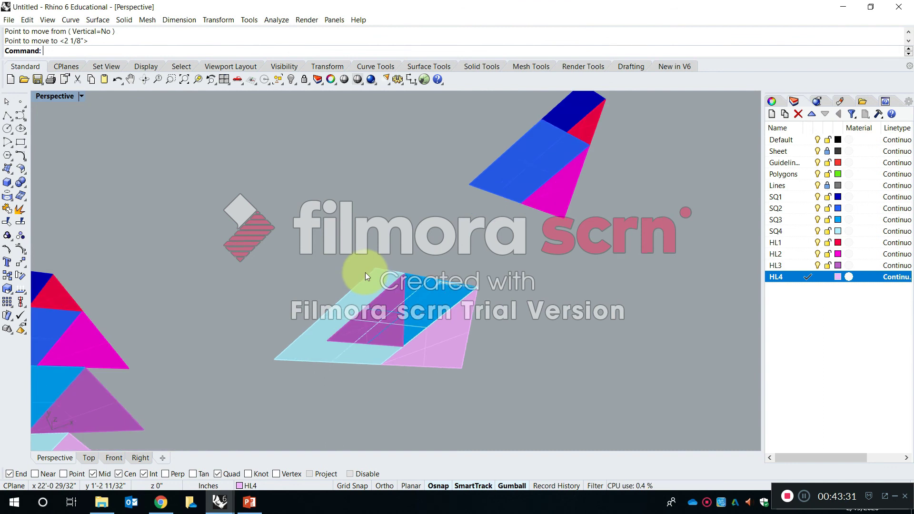
right_click_drag(426, 311, 546, 266)
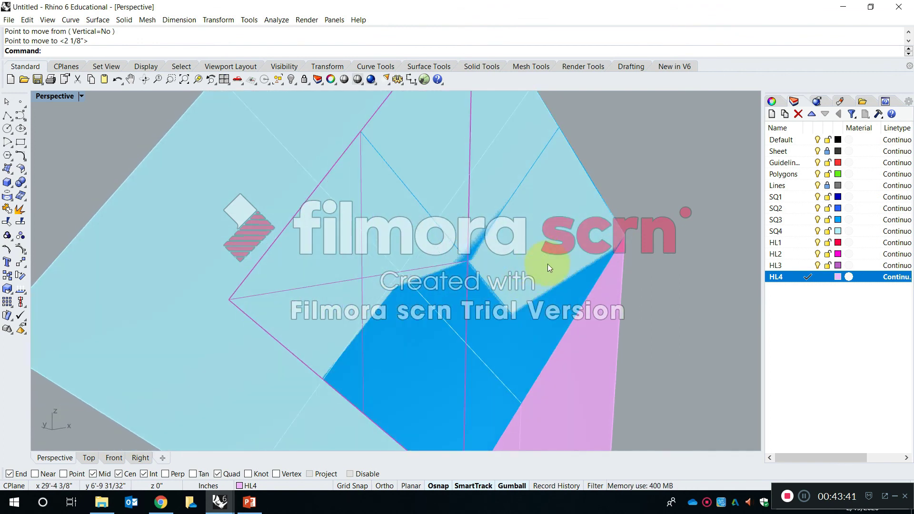
right_click_drag(447, 265, 490, 313)
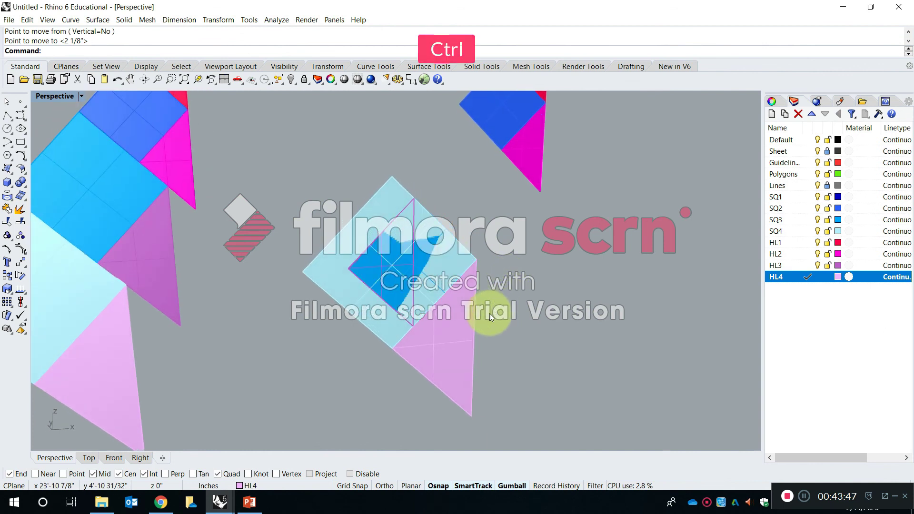
Undo the moves of the SQ3 square and HL3 triangle, leaving nothing selected.
key("ctrl+z")
left_click(493, 313)
right_click_drag(581, 255, 532, 296, "shift")
scroll(471, 276, "down", 11)
scroll(375, 302, "up", 7)
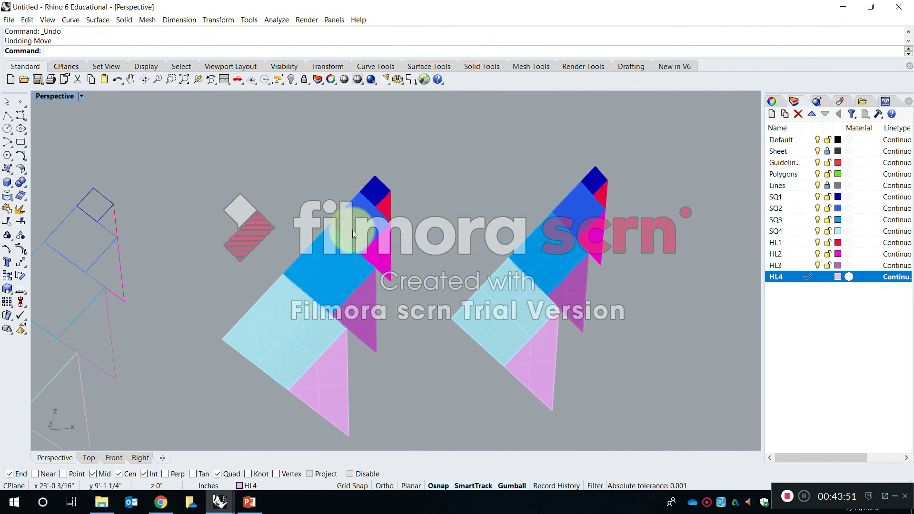
left_click(358, 218)
scroll(391, 170, "up", 7)
left_click(470, 165)
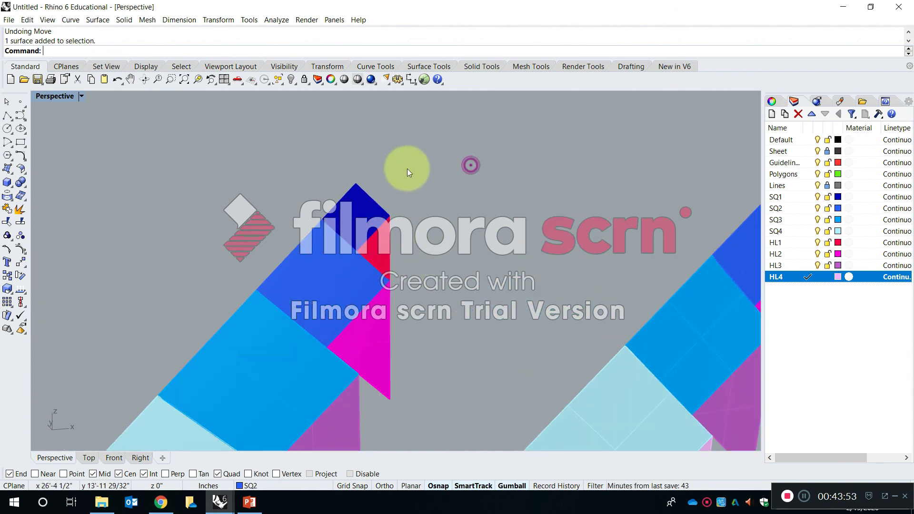
Copy the surfaces-only set of squares and triangles horizontally to the empty space beside it.
scroll(407, 169, "down", 7)
right_click_drag(500, 218, 372, 259, "shift")
type("c")
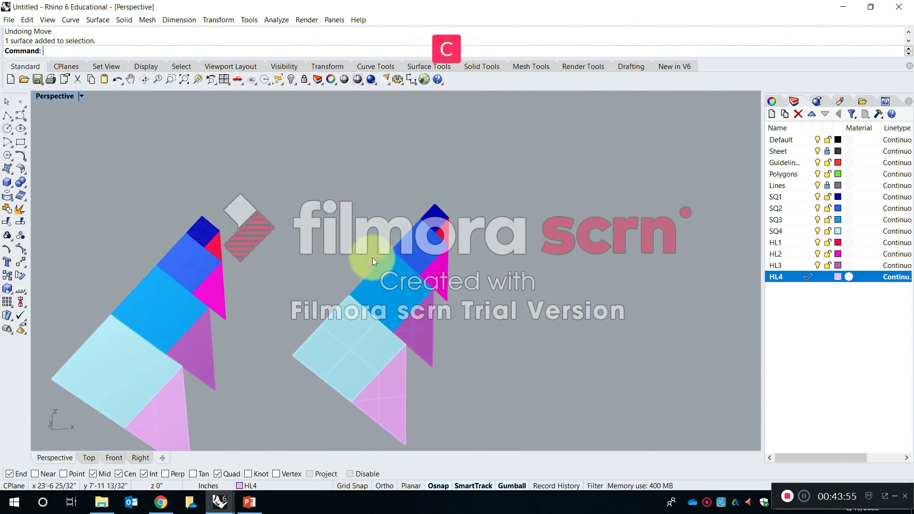
type("opy")
key("Return")
scroll(324, 266, "down", 4)
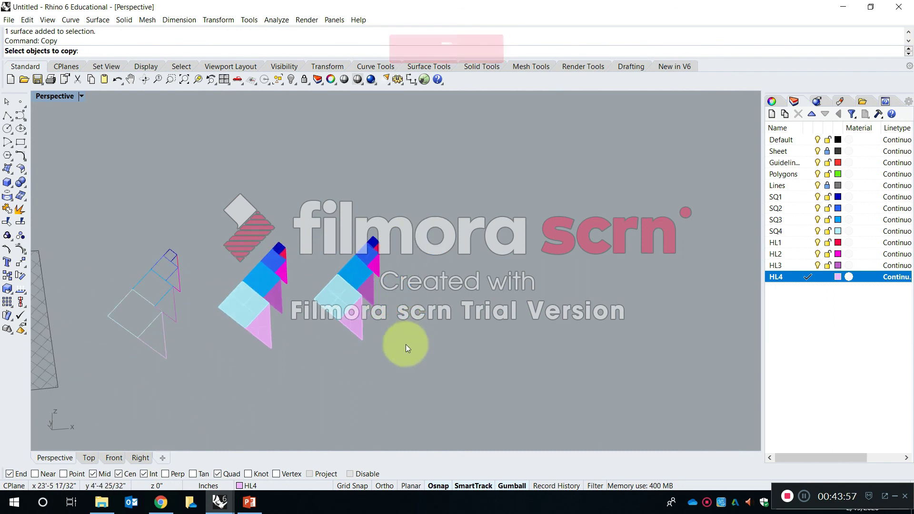
left_click_drag(314, 187, 310, 182)
key("space")
left_click(382, 288)
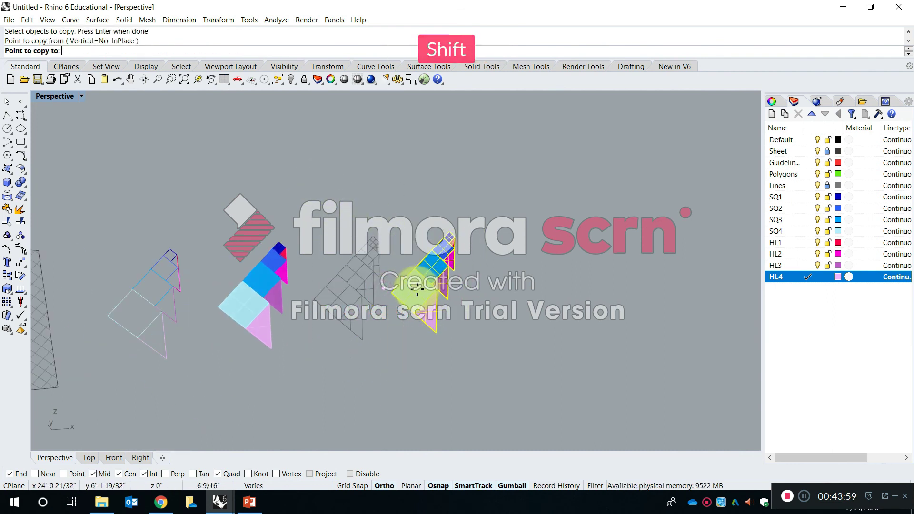
left_click(423, 285, "shift")
key("Escape")
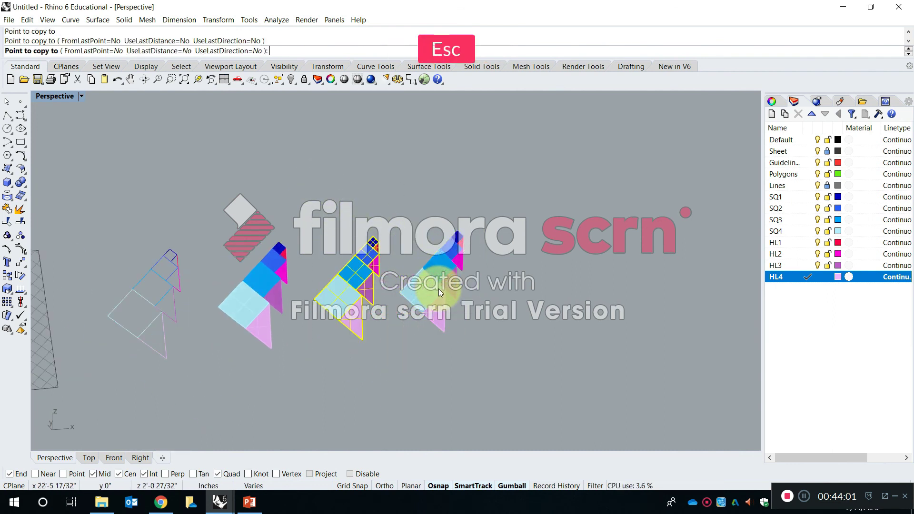
Start ExtrudeSrf on the newest copy's SQ1 square and preview its extrusion away from the surface.
scroll(467, 235, "up", 5)
scroll(467, 235, "down", 6)
scroll(414, 267, "up", 7)
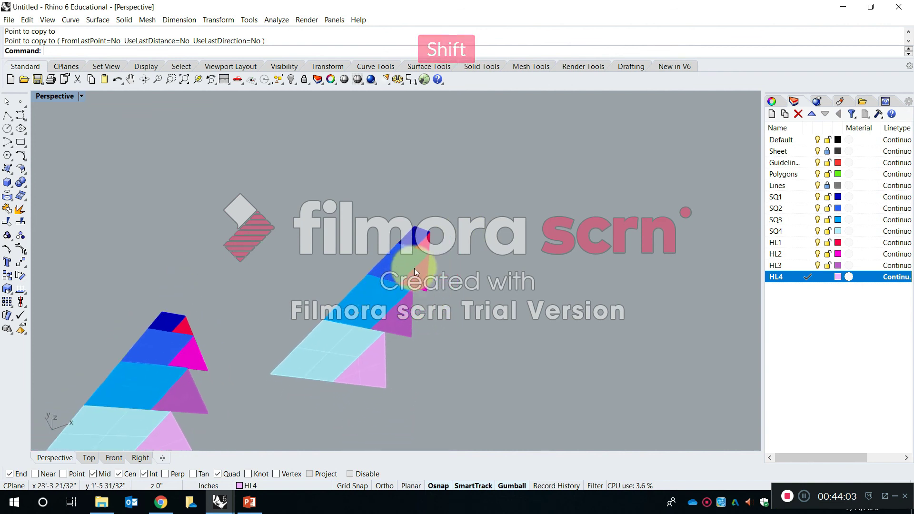
scroll(419, 256, "up", 2)
key("Escape")
scroll(428, 184, "up", 4)
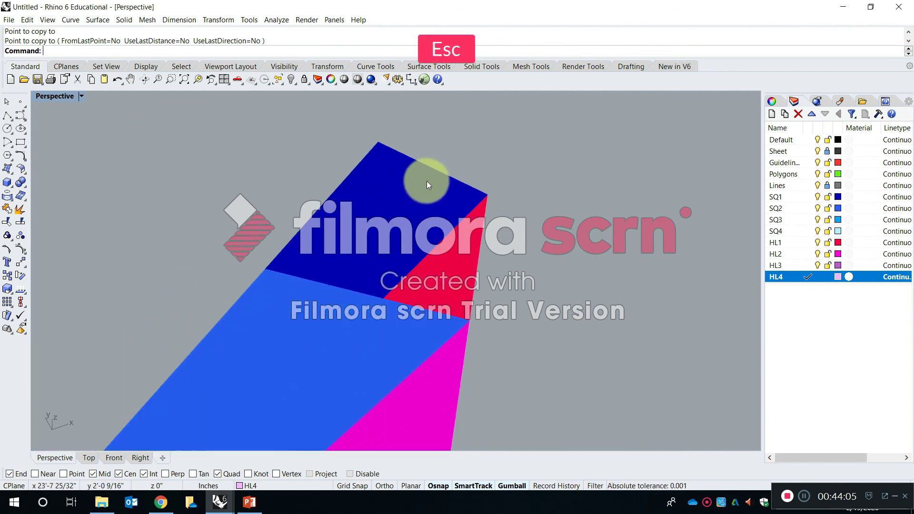
type("Ext")
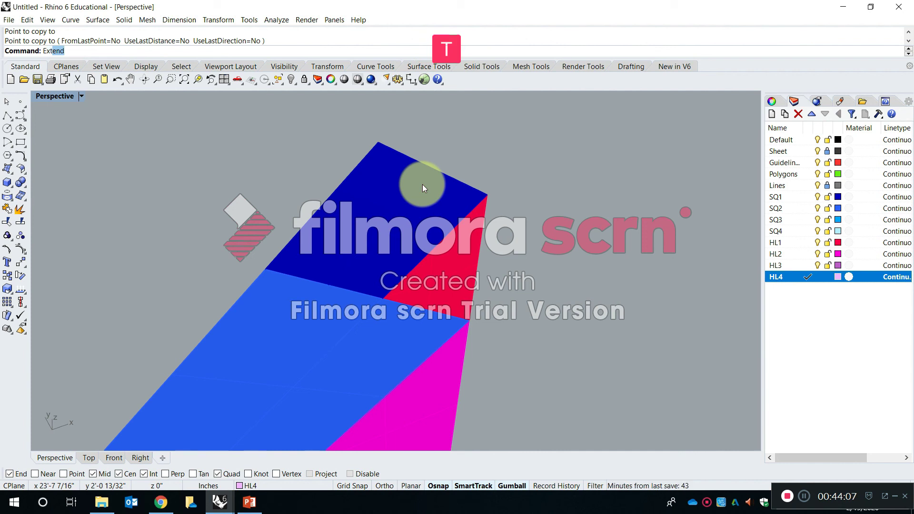
type("rude")
key("Down")
key("Down")
key("Down")
key("Down")
key("Down")
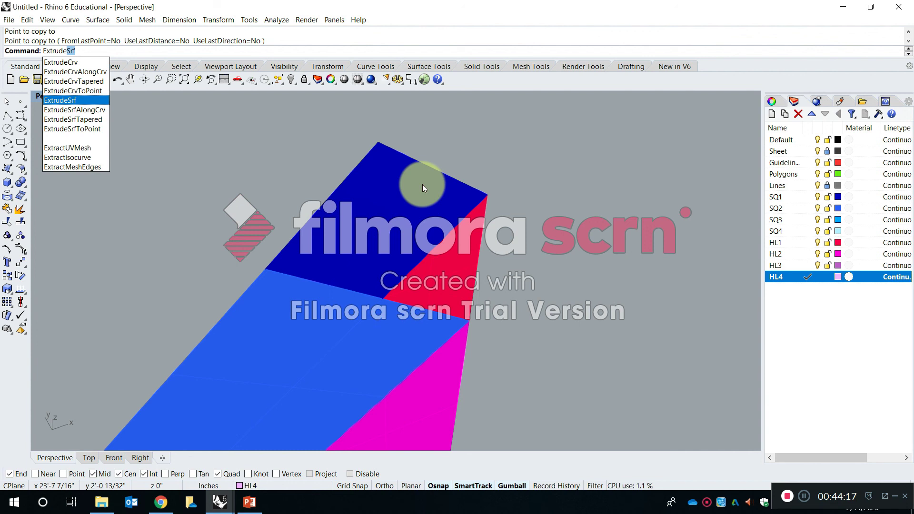
key("Return")
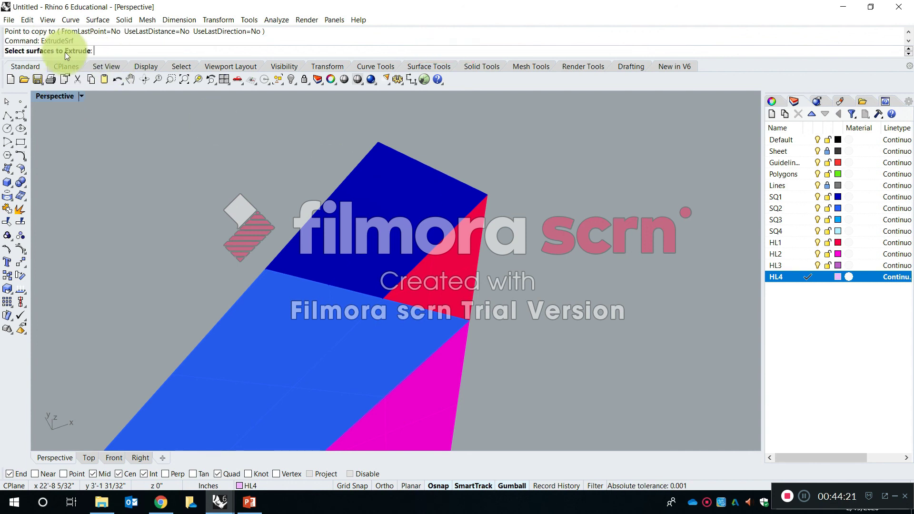
right_click_drag(343, 251, 382, 231)
left_click(382, 231)
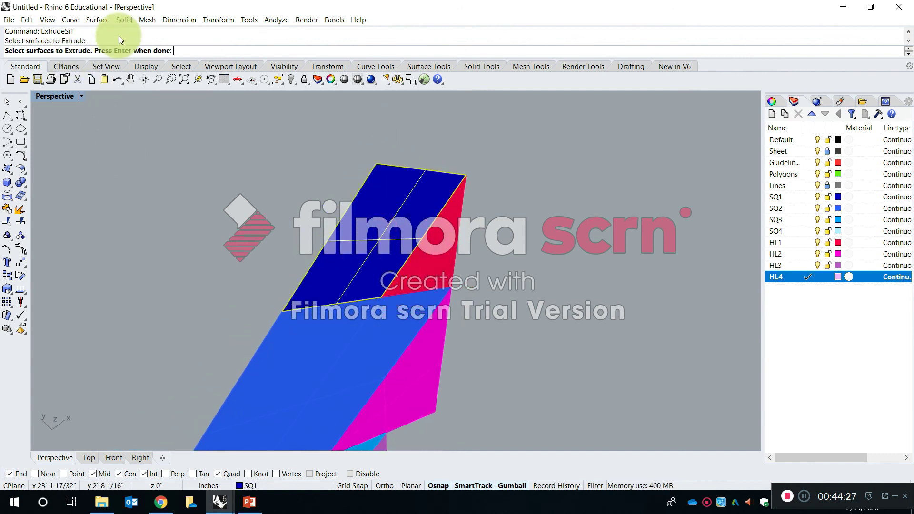
right_click_drag(291, 250, 296, 271, "shift")
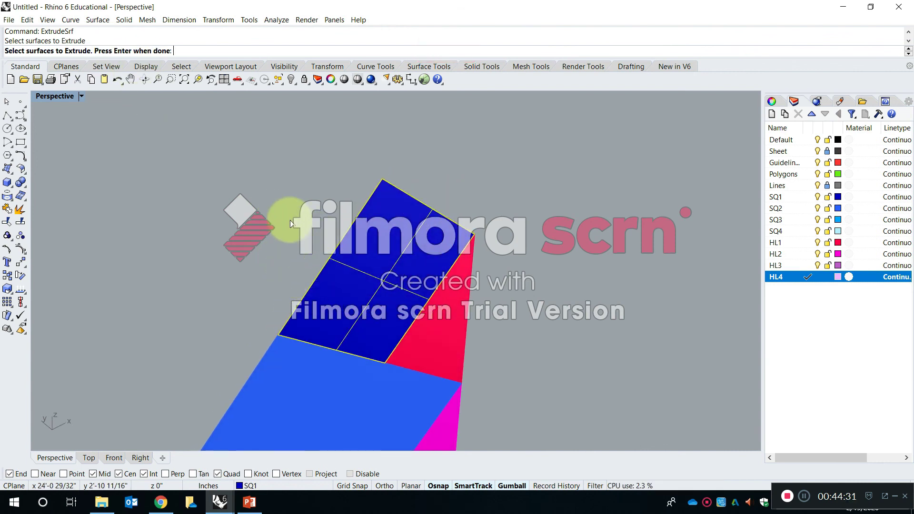
right_click_drag(300, 218, 288, 229)
key("Return")
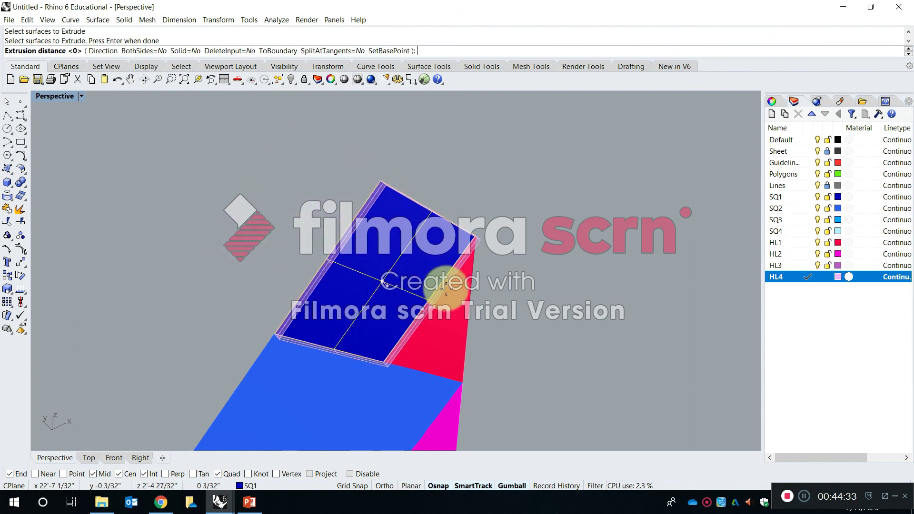
right_click_drag(536, 340, 218, 209)
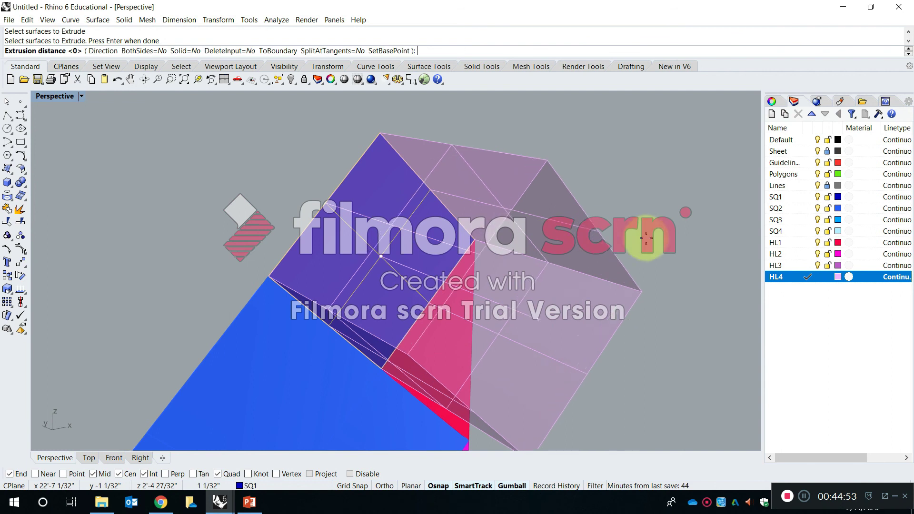
Compare the extrusion preview with different SQ and HL layers current, leaving SQ1 as the current layer.
double_click(796, 197)
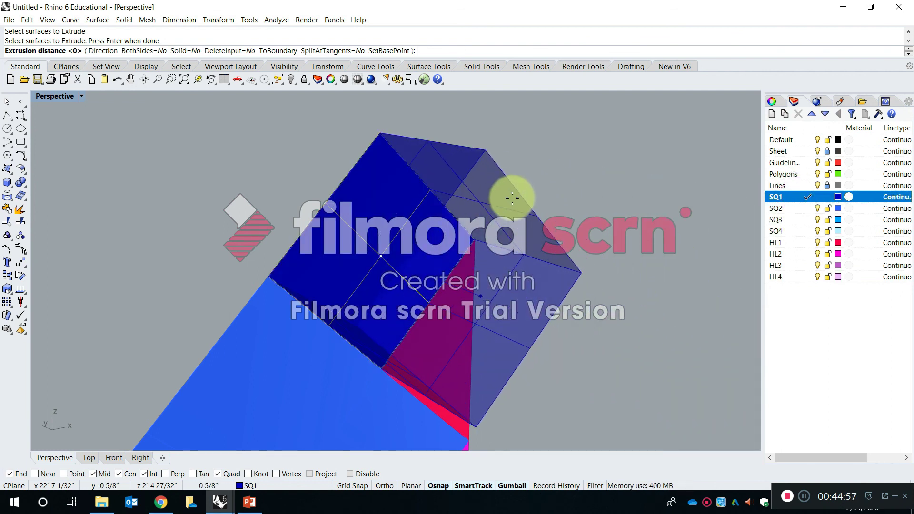
double_click(797, 208)
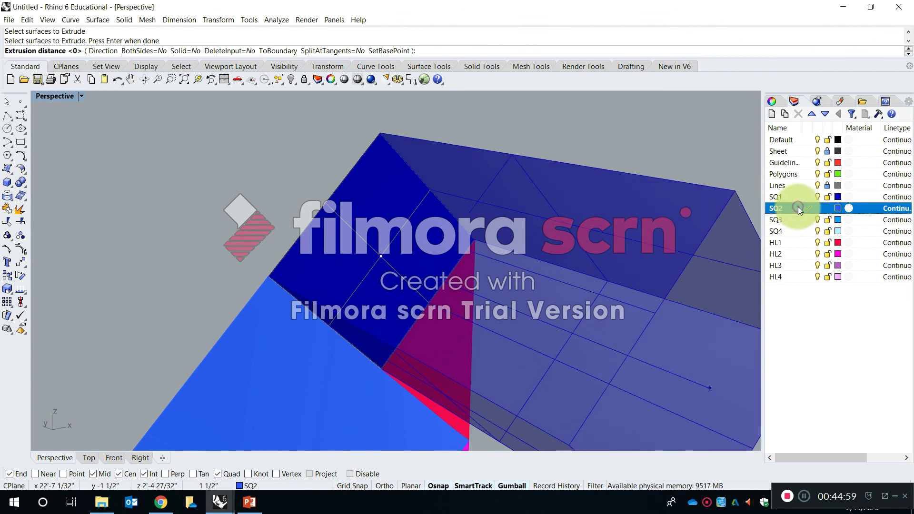
double_click(798, 219)
double_click(797, 231)
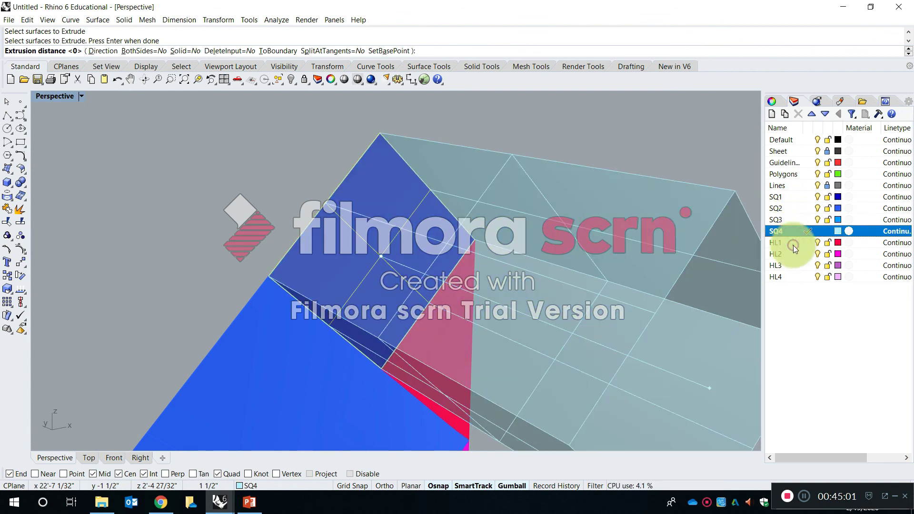
double_click(793, 244)
left_click(798, 208)
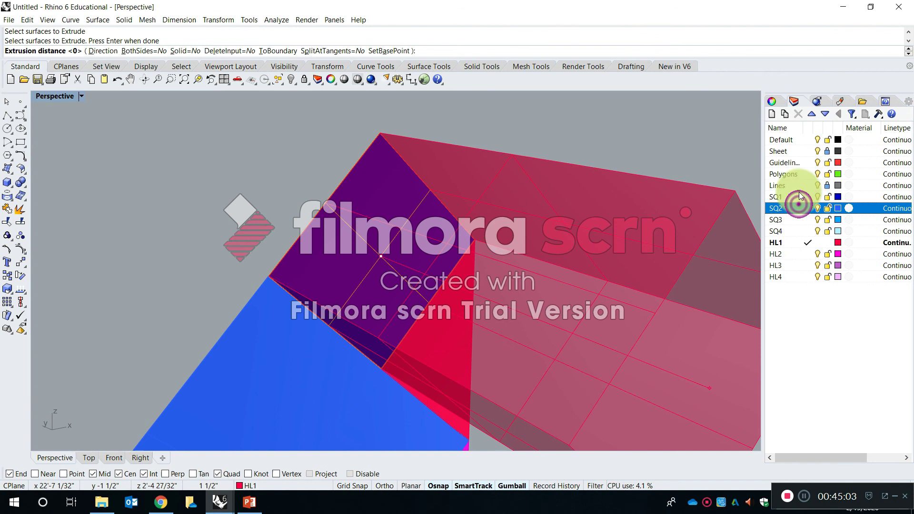
double_click(798, 196)
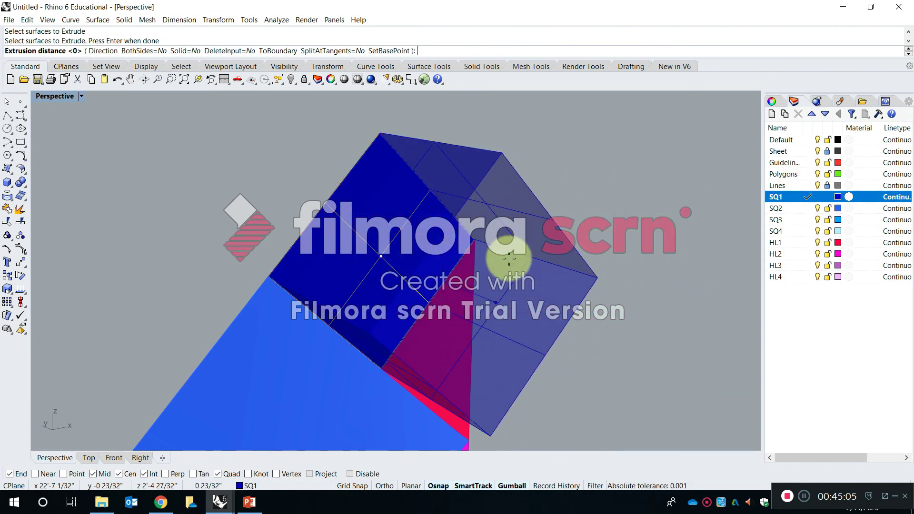
Extrude the SQ1 square about 0.79 inches with Solid off, inspect its open end, and undo the extrusion.
left_click(540, 204)
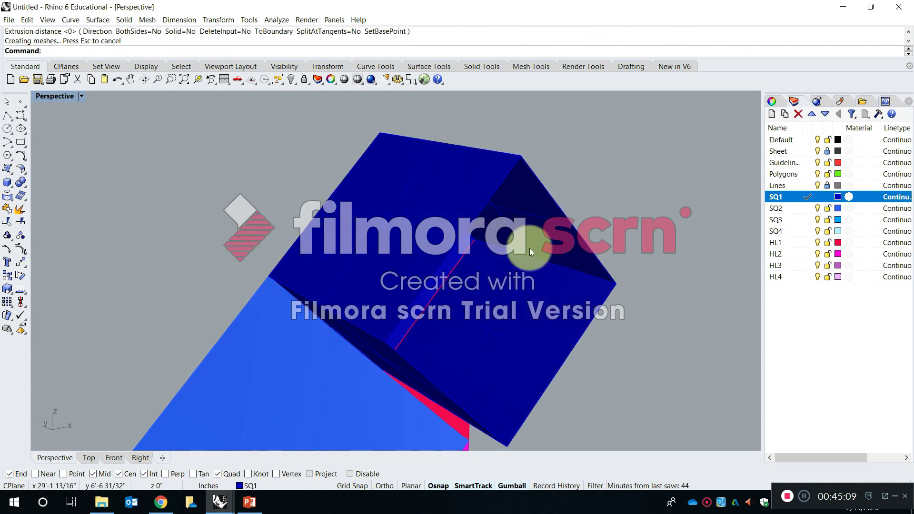
right_click_drag(588, 290, 470, 245)
left_click(477, 272)
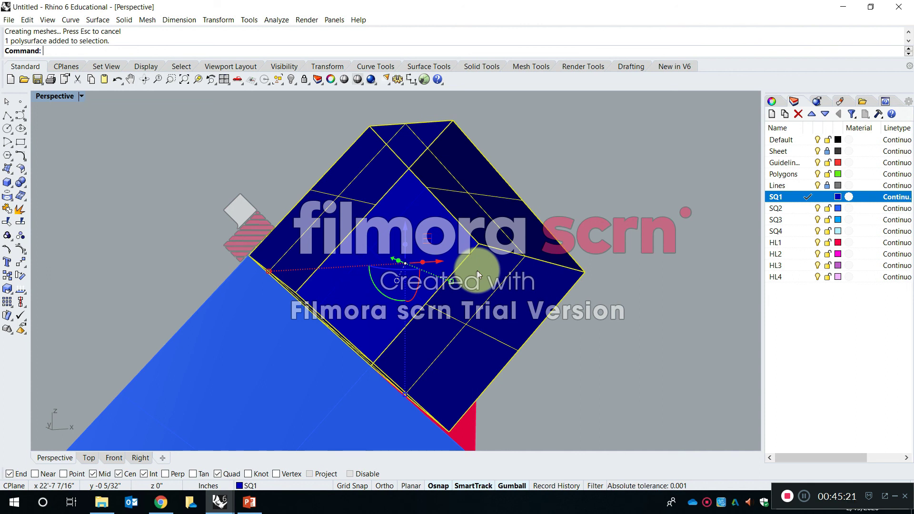
key("Escape")
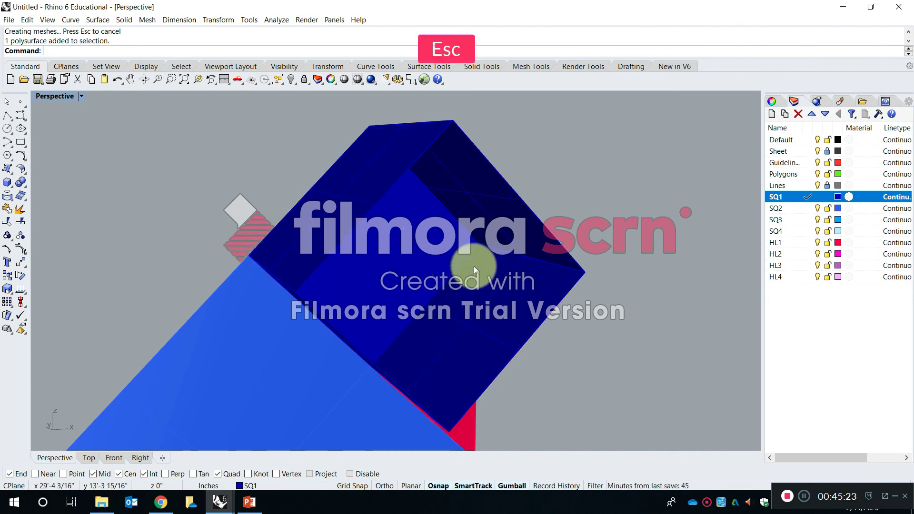
key("ctrl+z")
Restart ExtrudeSrf with the newest copy's SQ1 square as the surface to extrude.
right_click_drag(442, 272, 463, 272)
type("xtrude")
key("Down")
key("Down")
key("Down")
key("Down")
key("Down")
key("Return")
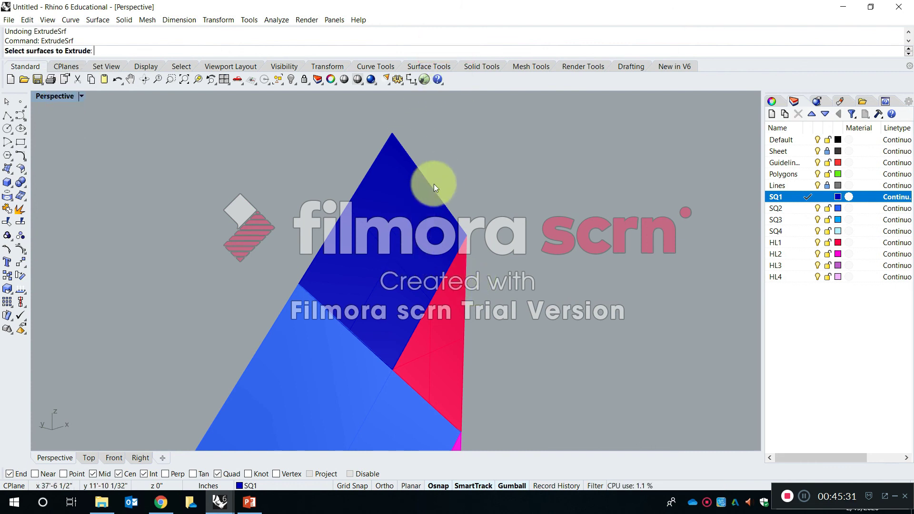
left_click(393, 231)
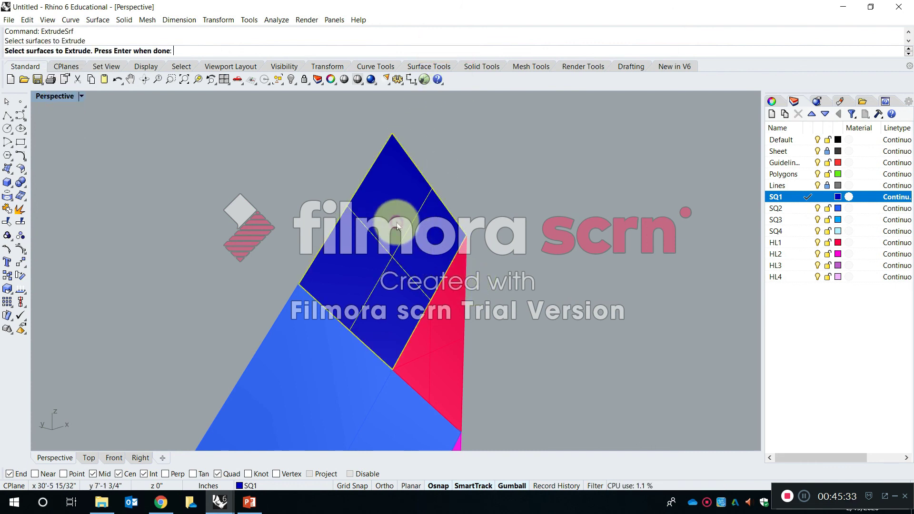
key("Return")
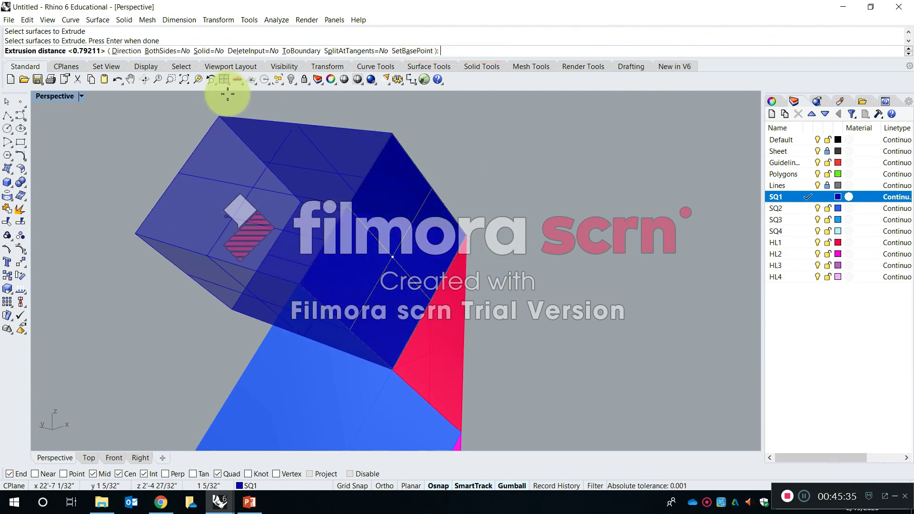
Toggle the extrusion's Solid option repeatedly between Yes and No to compare the previews, ending with Solid=No.
left_click(213, 56)
left_click(214, 51)
left_click(214, 51)
left_click(214, 51)
left_click(214, 51)
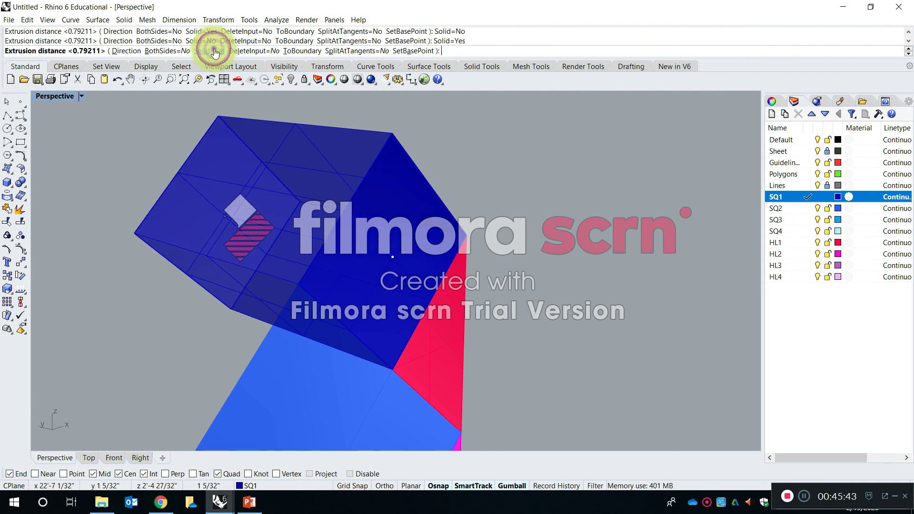
left_click(214, 50)
left_click(214, 51)
left_click(214, 51)
left_click(214, 51)
left_click(214, 51)
left_click(214, 51)
left_click(214, 51)
left_click(214, 51)
left_click(213, 51)
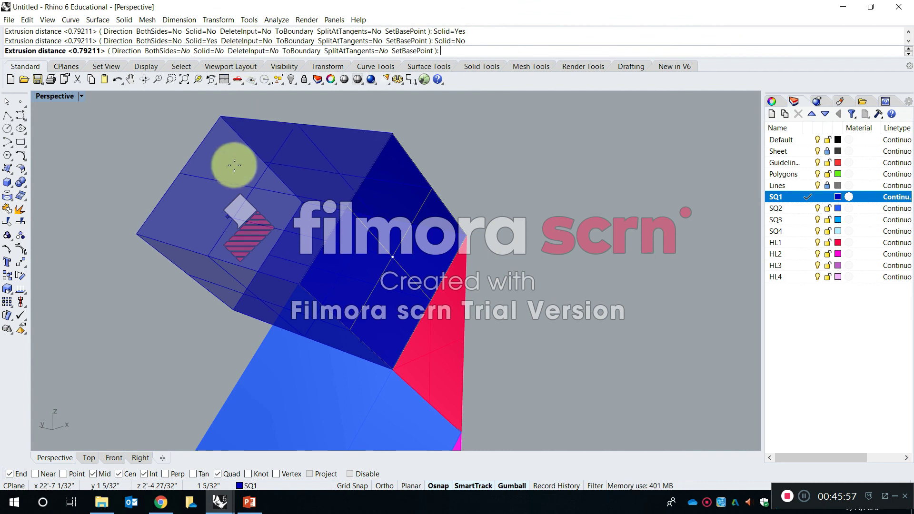
Extrude the SQ1 square about 0.72 inches with Solid and DeleteInput off, and pull the original square surface away from the extrusion.
right_click(613, 175)
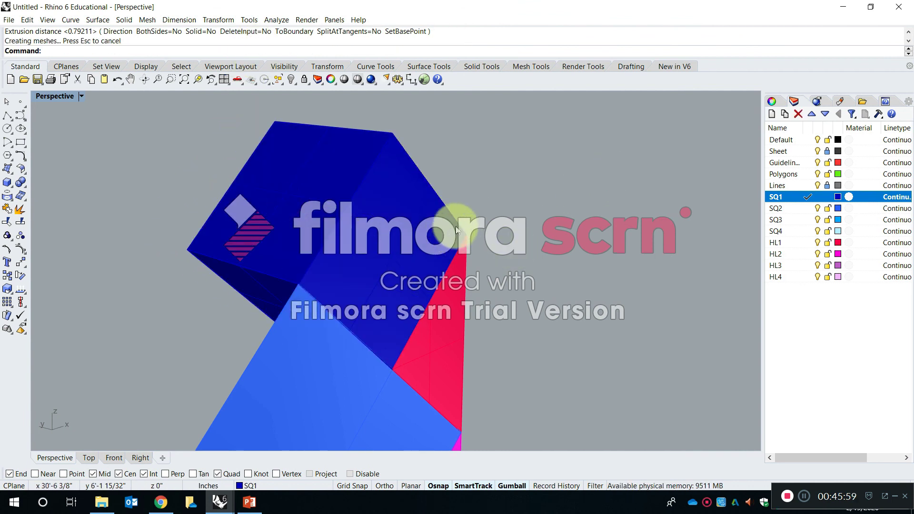
left_click(398, 195, "ctrl+shift")
left_click(379, 202, "ctrl+shift")
left_click_drag(366, 252, 505, 302)
left_click(433, 143)
right_click_drag(420, 225, 486, 199)
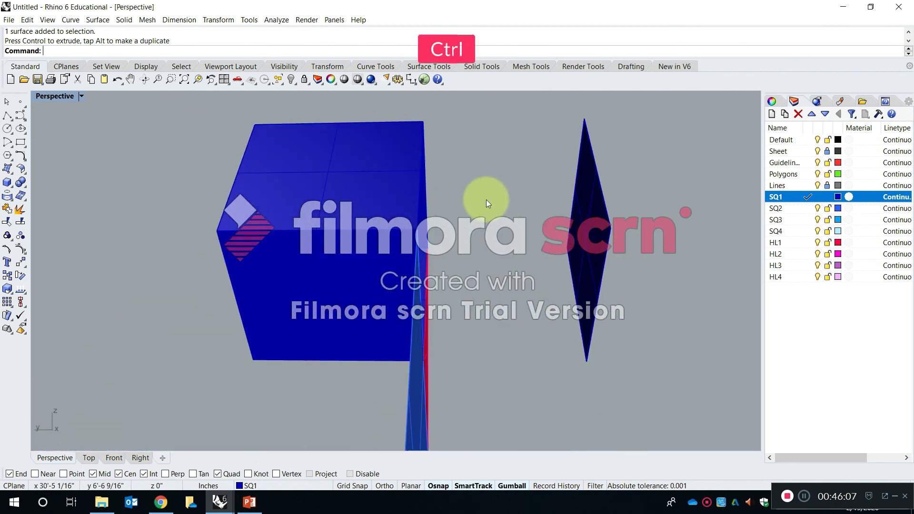
Undo the move of the original SQ1 surface and the open extrusion of the square.
key("ctrl+z")
right_click_drag(568, 196, 445, 280)
key("ctrl+z")
Start ExtrudeSrf on the newest copy's SQ1 square with Solid=Yes and DeleteInput=Yes.
key("e")
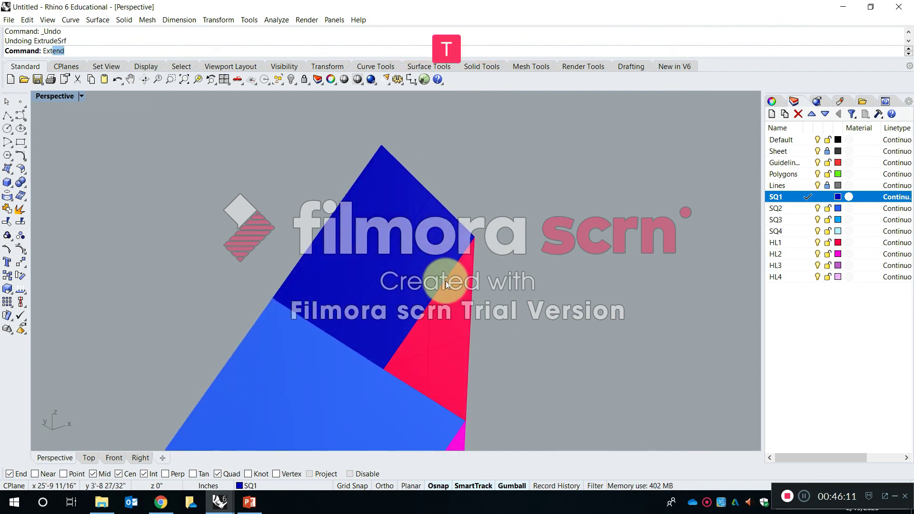
key("Down")
key("Down")
key("Down")
key("Down")
key("Down")
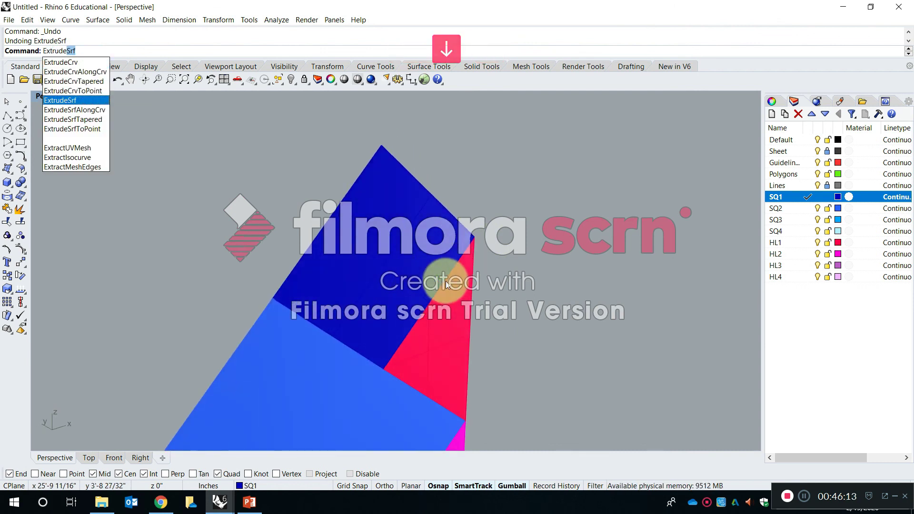
key("Return")
left_click(381, 250)
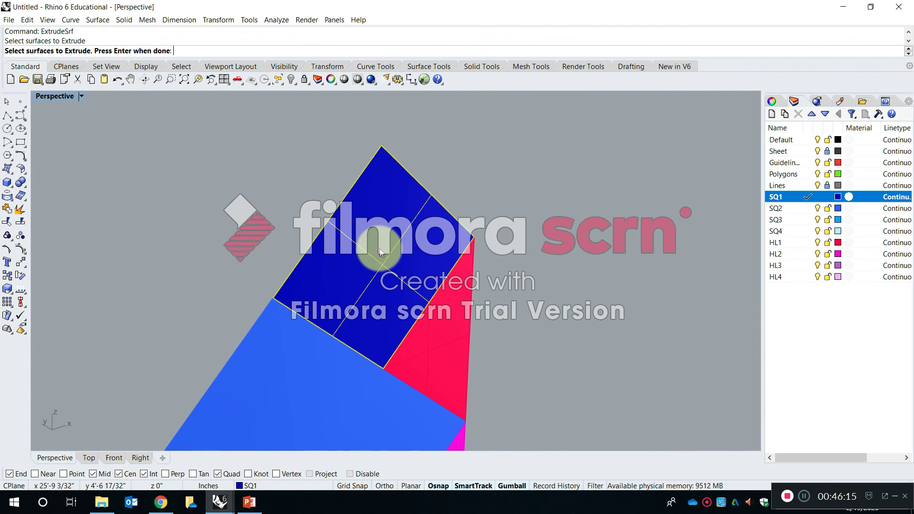
key("Return")
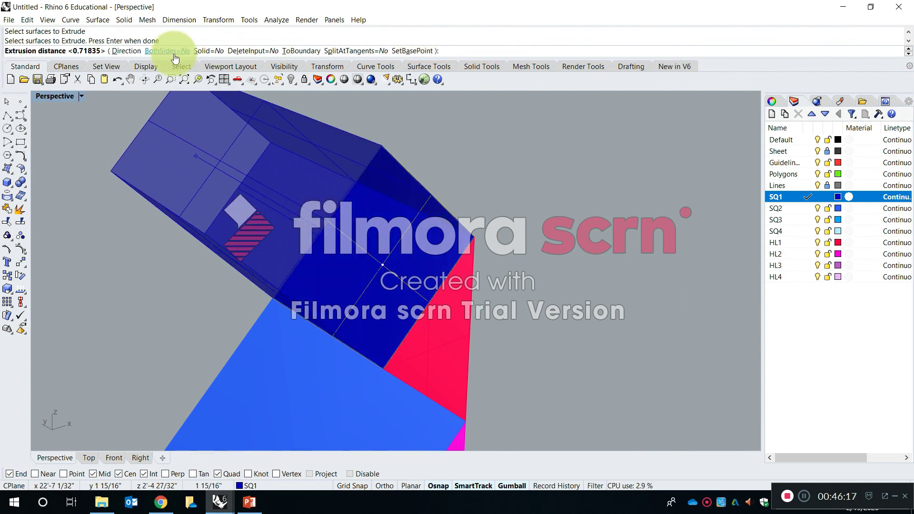
left_click(212, 51)
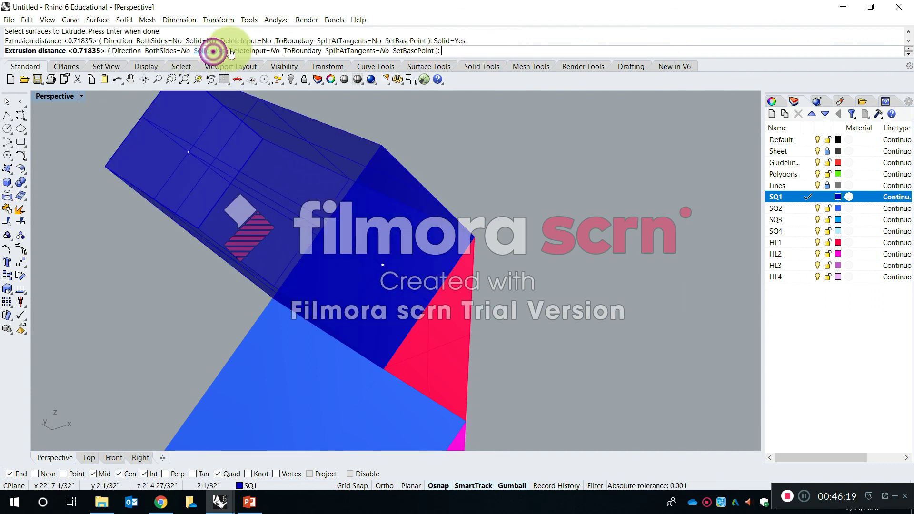
left_click(255, 51)
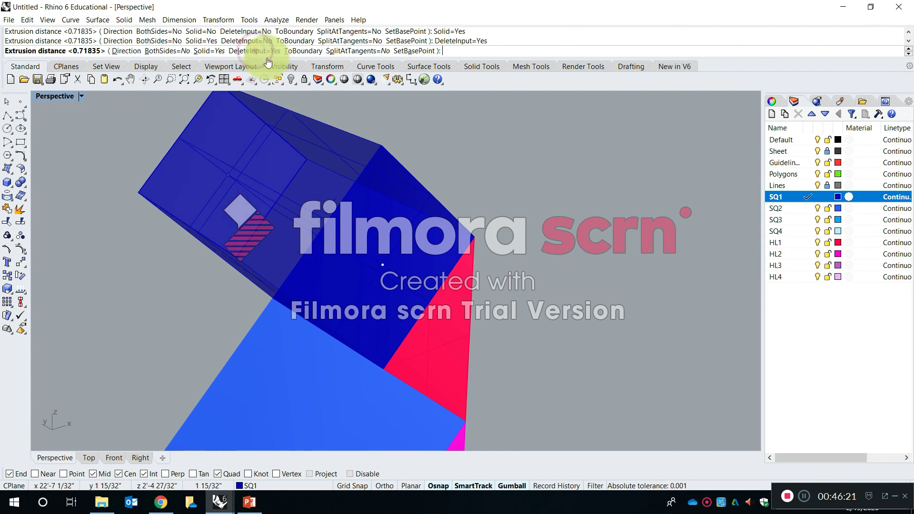
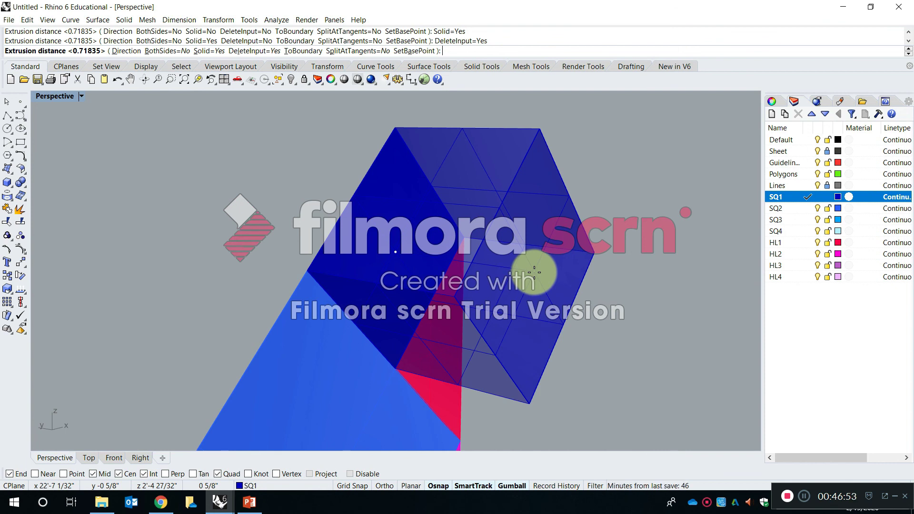
type("1/3")
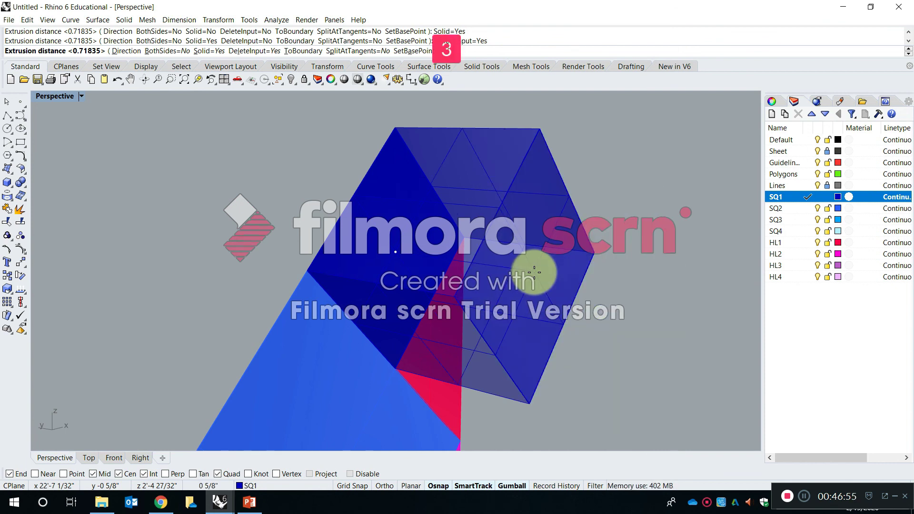
type("2")
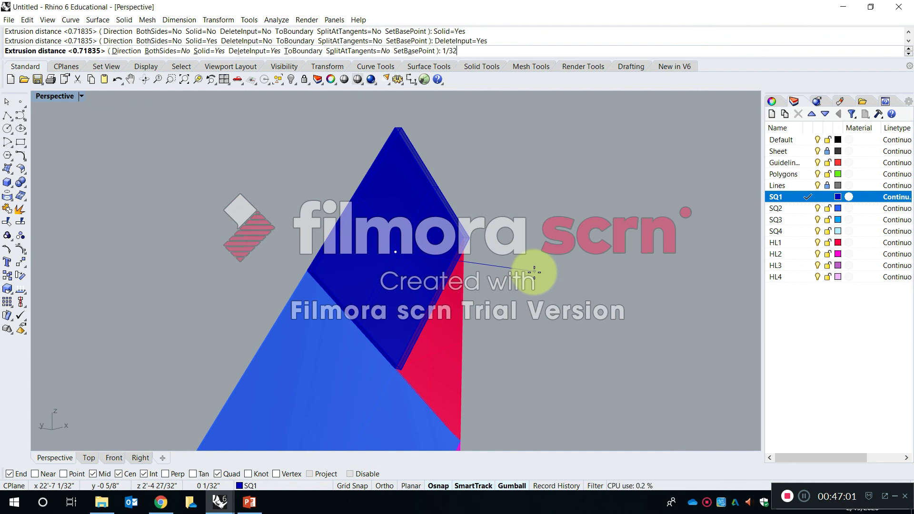
key("BackSpace")
key("Escape")
Extrude the newest copy's SQ1 square surface 1/32 inch with Solid=Yes and DeleteInput=Yes.
type("ex")
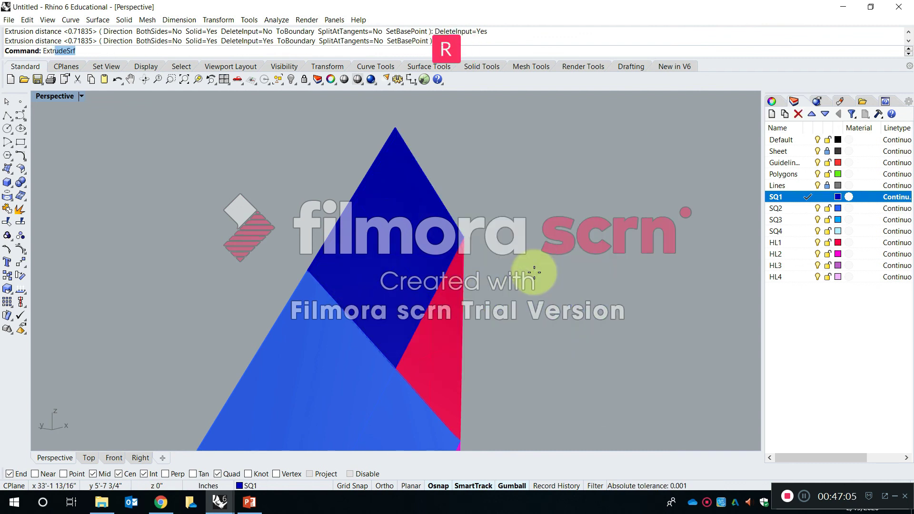
type("tr")
key("Down")
key("Down")
key("Down")
key("Down")
key("Down")
key("Return")
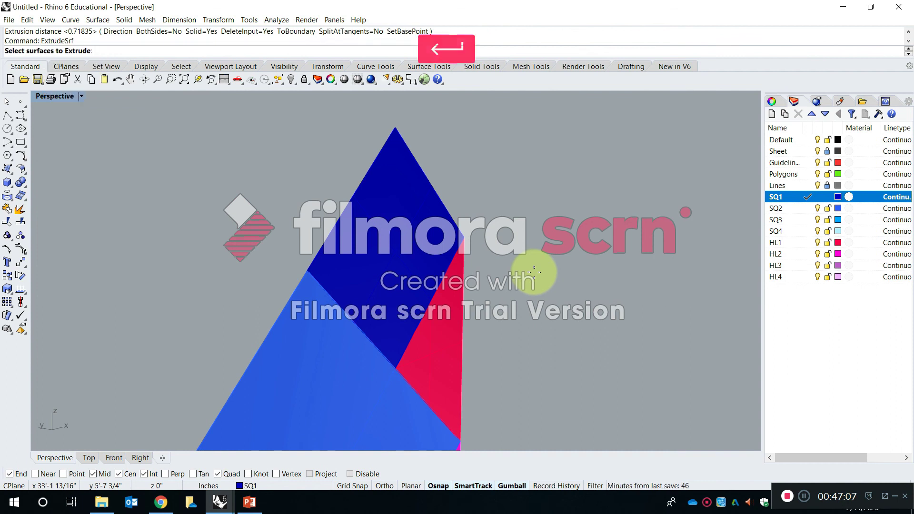
left_click(433, 221)
key("Return")
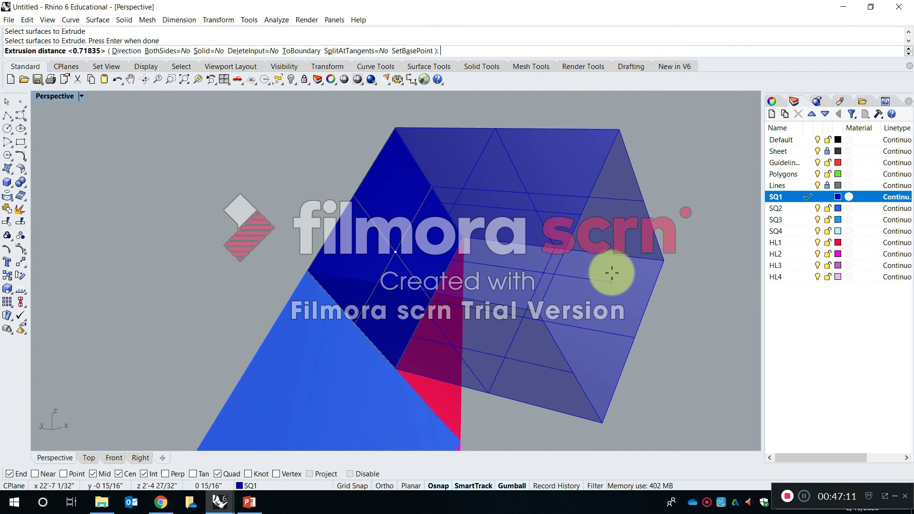
type("1/")
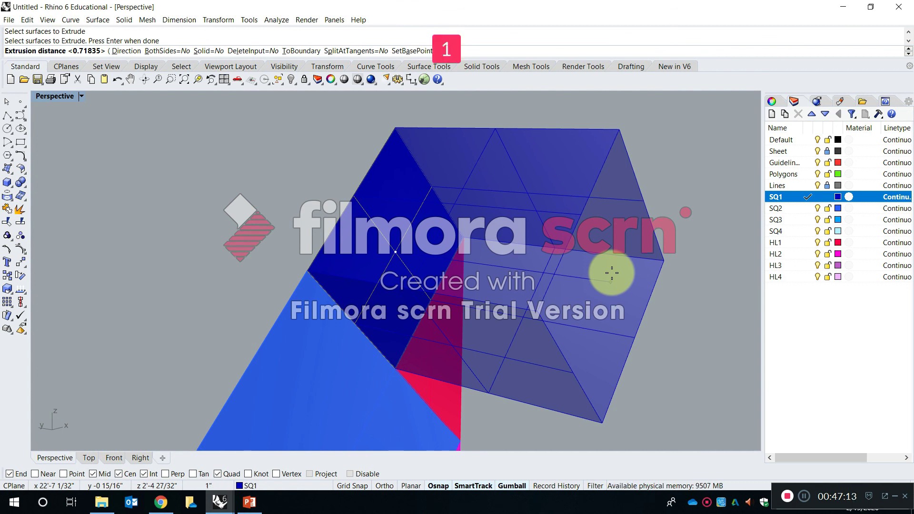
type("32")
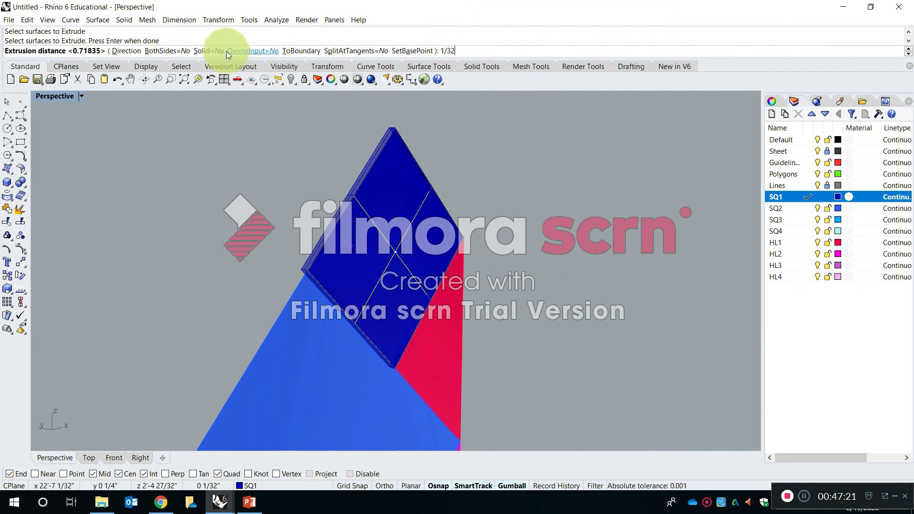
left_click(209, 51)
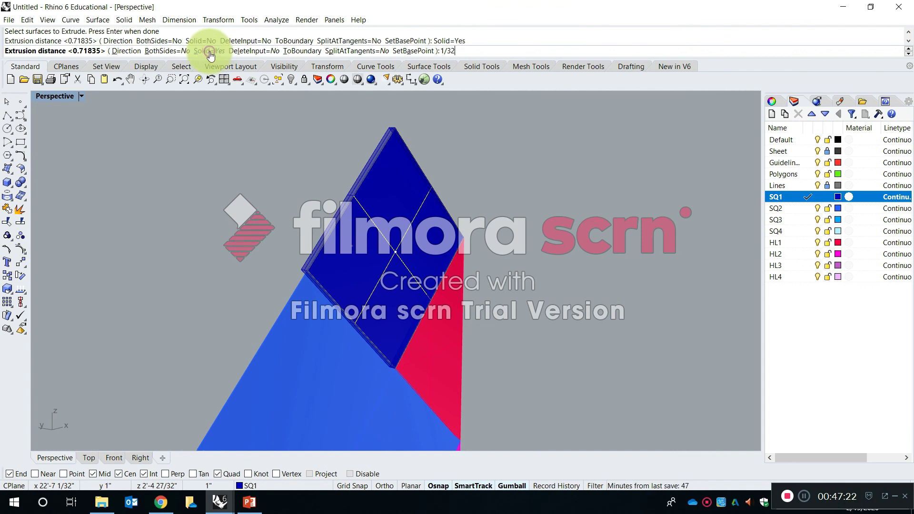
left_click(246, 51)
type("1/32")
key("Return")
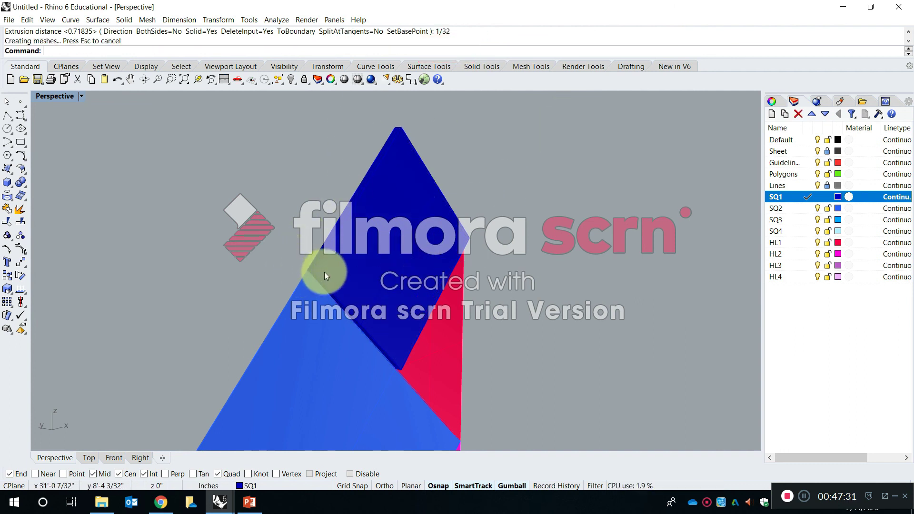
Measure the thickness of the extruded SQ1 square at its corner next to the SQ2 surface with Distance.
scroll(305, 268, "up", 4)
scroll(304, 268, "up", 3)
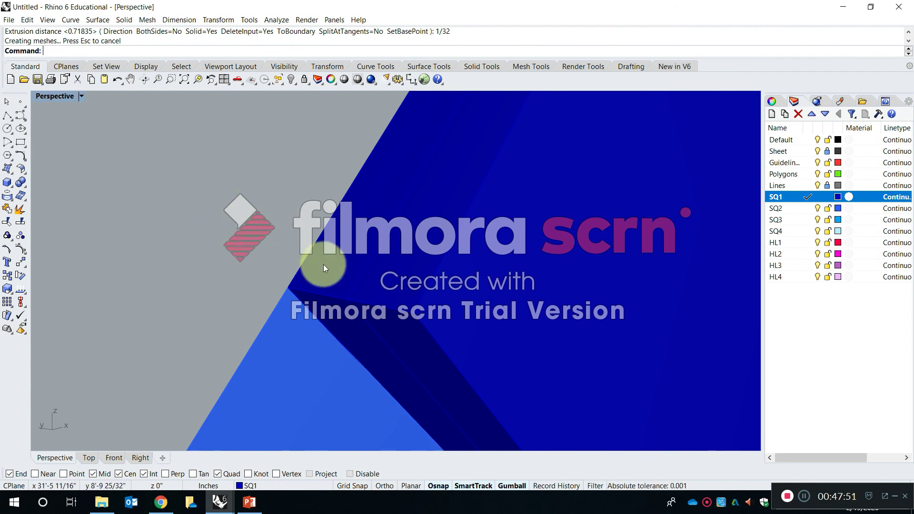
scroll(326, 275, "down", 11)
scroll(328, 266, "up", 8)
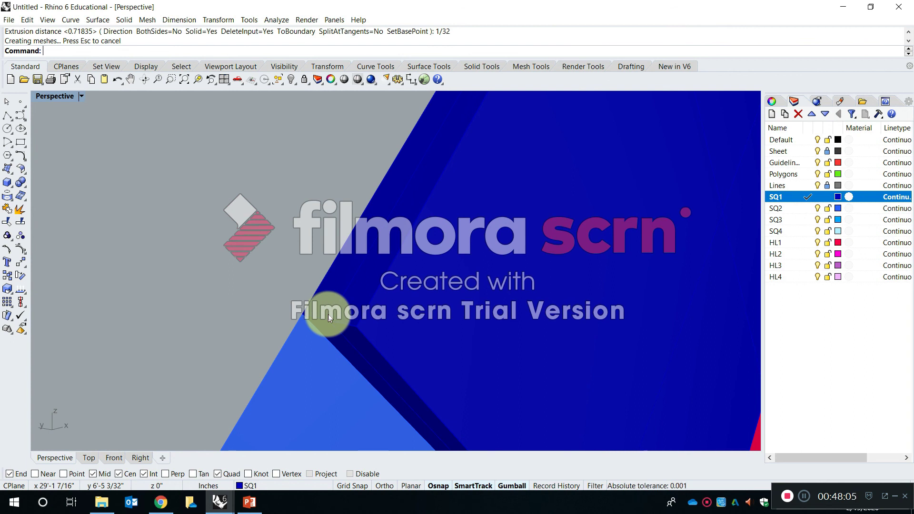
type("dis")
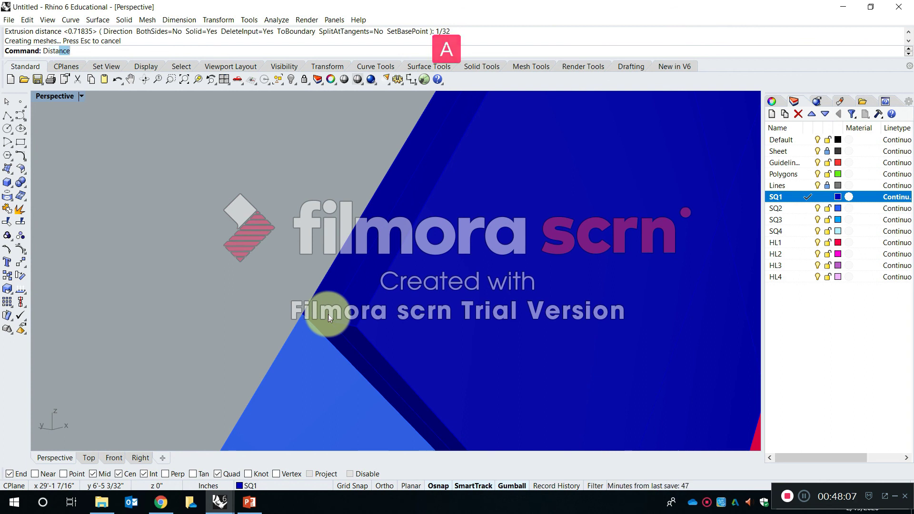
key("Return")
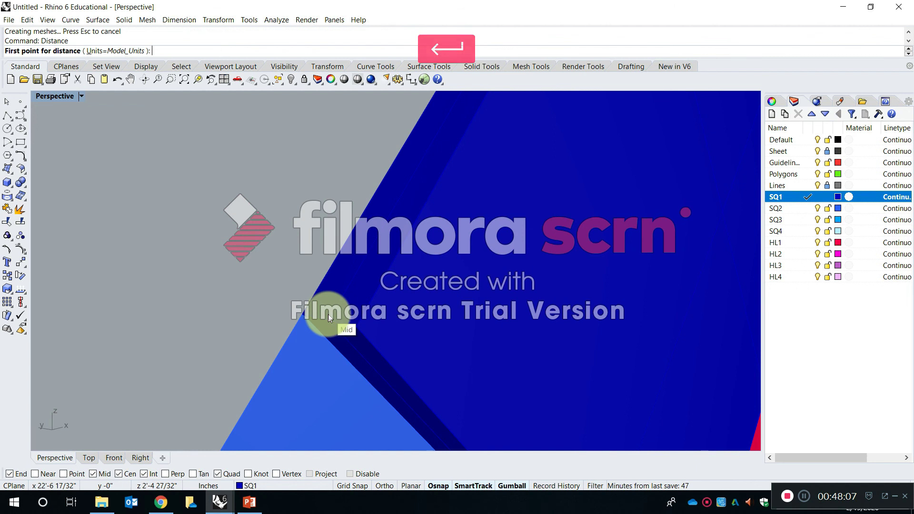
left_click(302, 314)
left_click(352, 326)
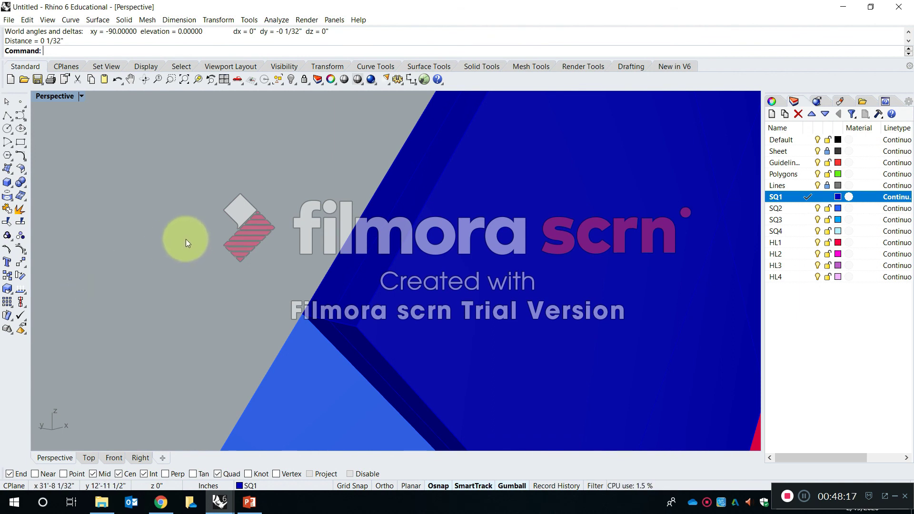
Undo the 1/32 inch extrusion of the SQ1 square.
scroll(186, 241, "down", 3)
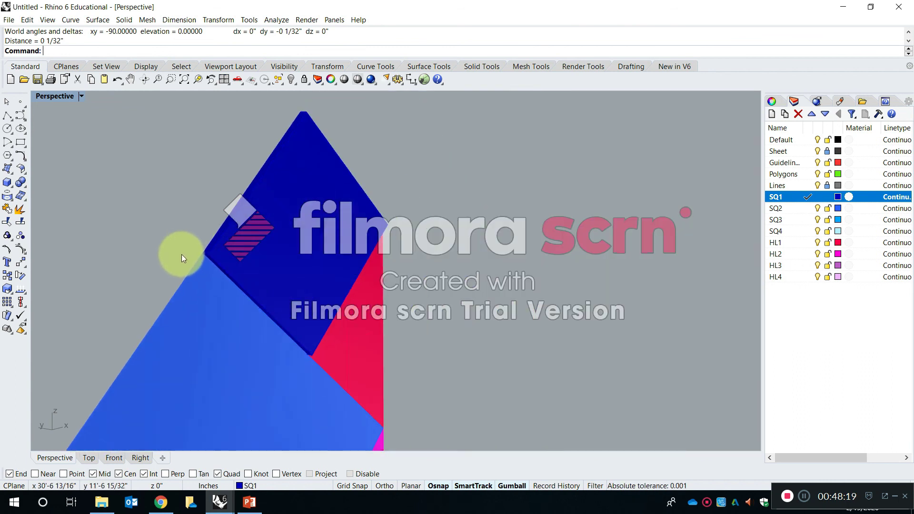
scroll(188, 244, "up", 3)
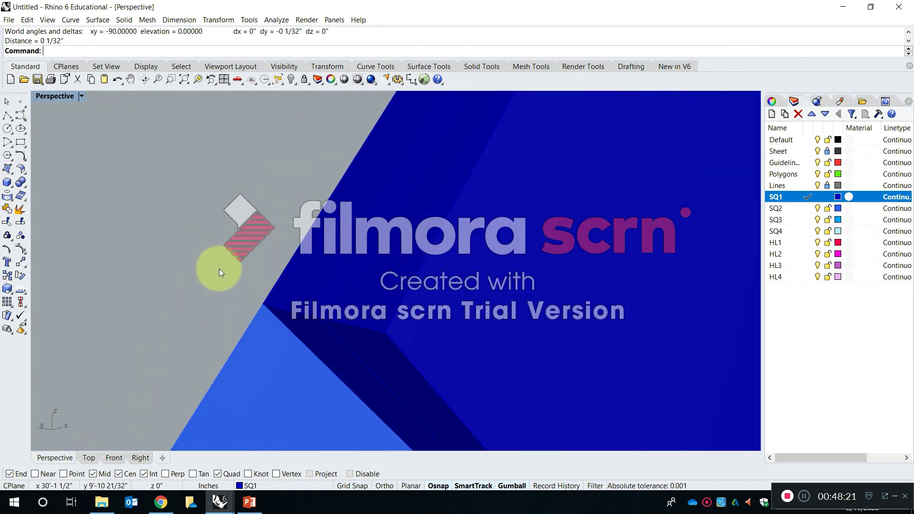
scroll(314, 270, "down", 2)
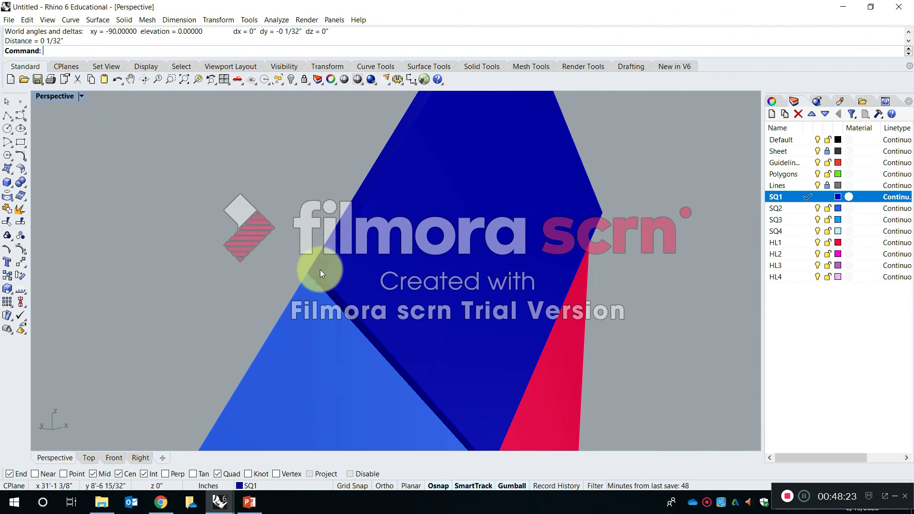
key("ctrl+z")
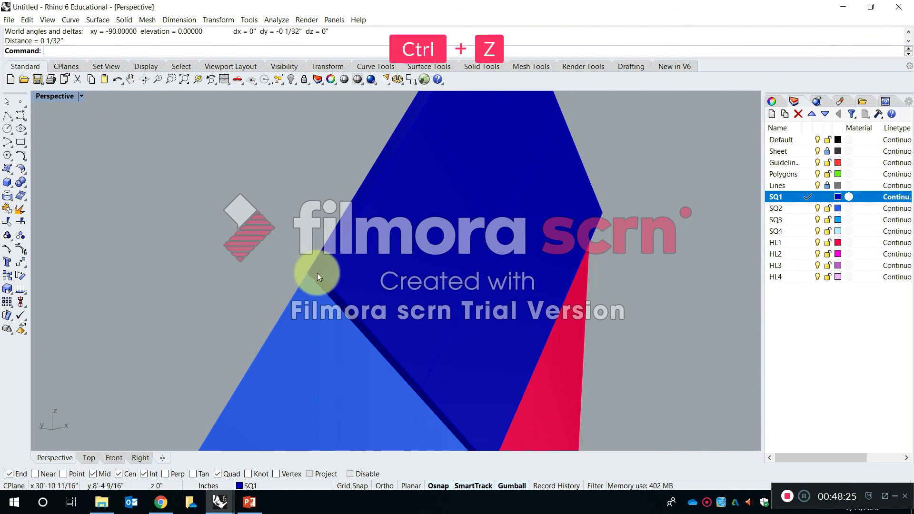
key("Escape")
Extrude the SQ1 square surface 1/64 inch with ExtrudeSrf, keeping Solid=Yes and DeleteInput=Yes.
scroll(314, 239, "up", 2)
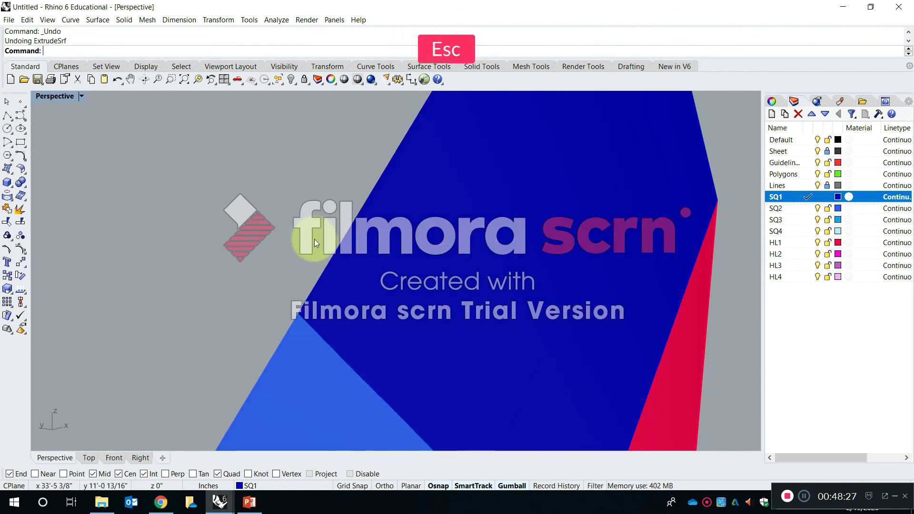
type("Extrude")
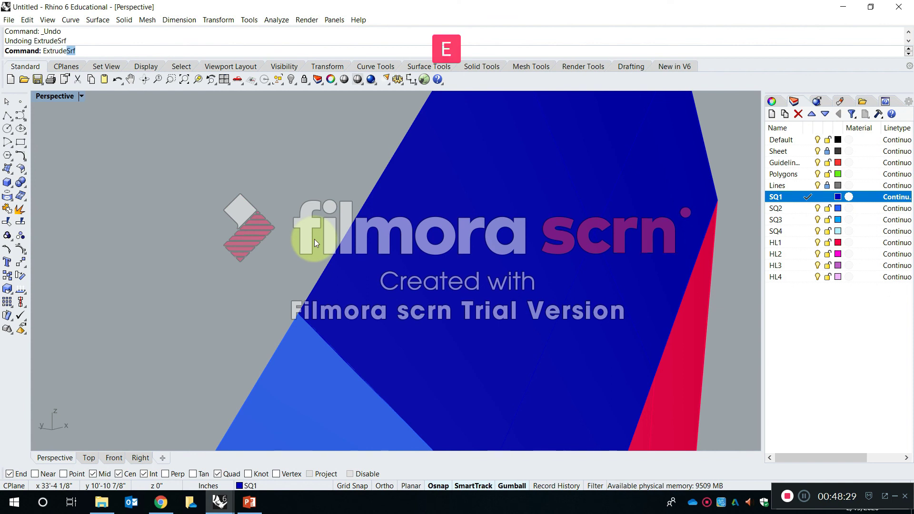
key("Down")
key("Down")
key("Down")
key("Down")
key("Down")
key("Return")
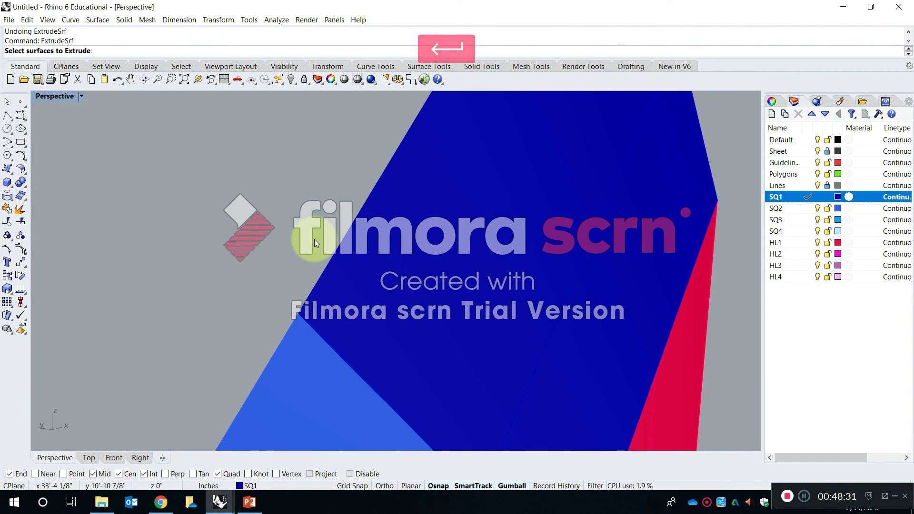
left_click(394, 244)
key("space")
scroll(683, 306, "down", 5)
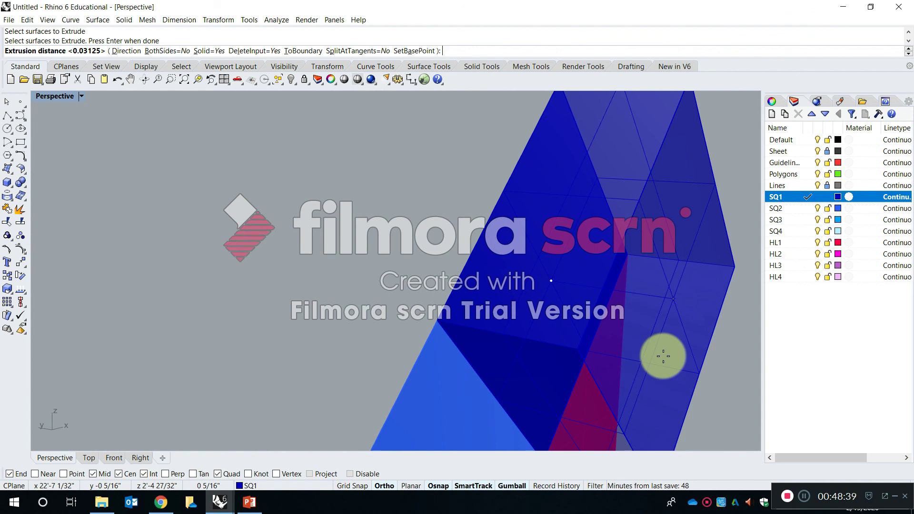
type("1/64")
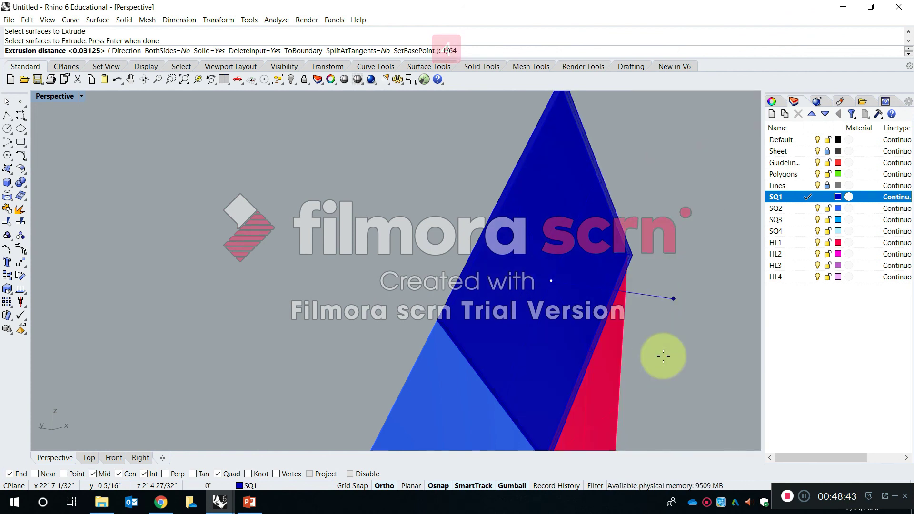
key("Return")
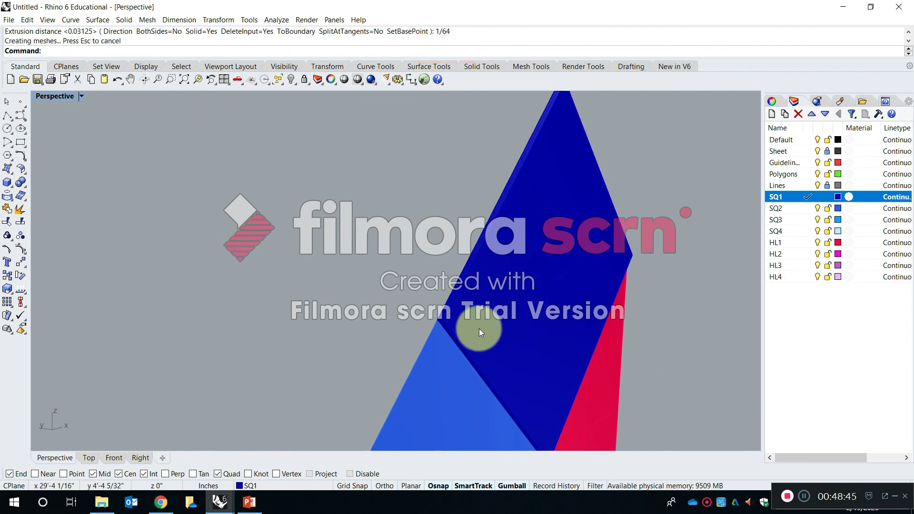
Measure the thickness of the 1/64 inch SQ1 solid at its corner beside the SQ2 surface.
scroll(479, 328, "up", 5)
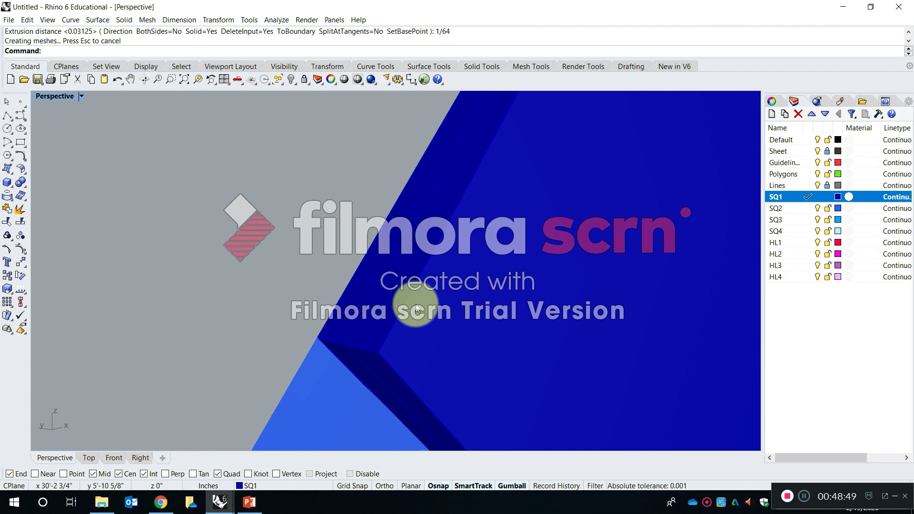
type("Distance")
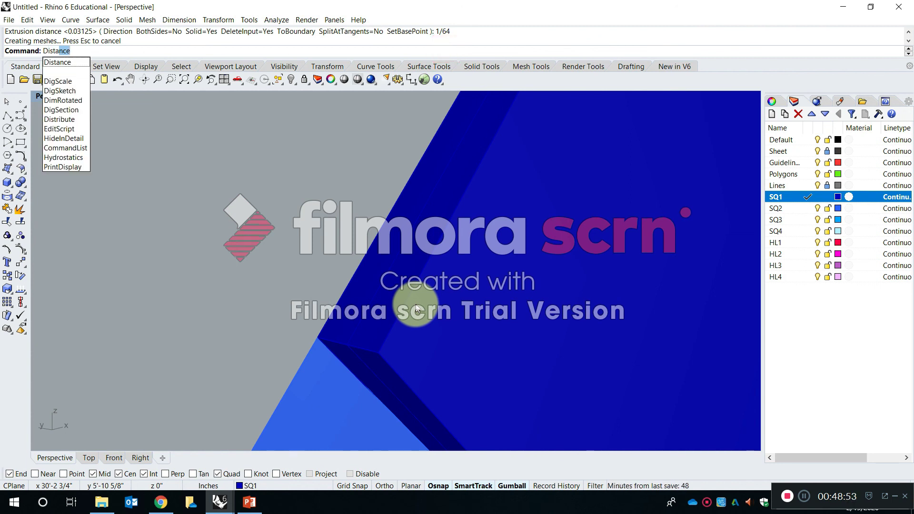
key("Return")
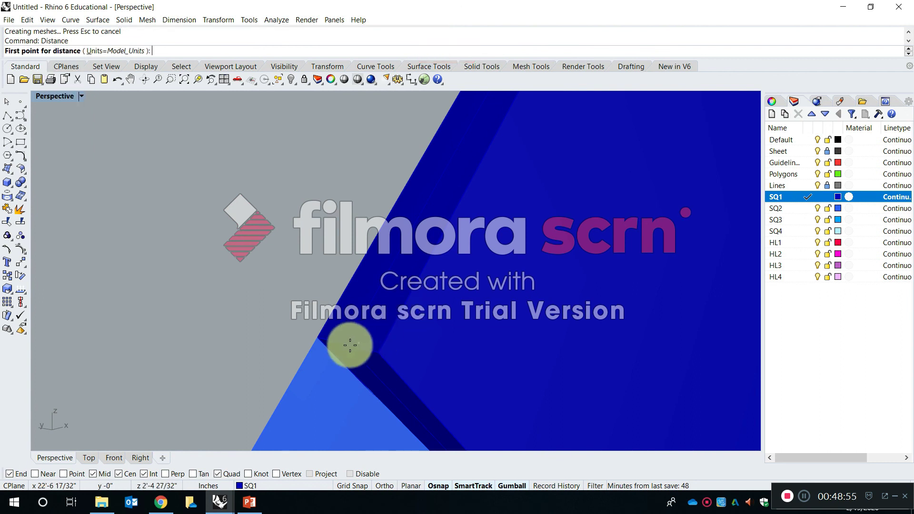
left_click(318, 336)
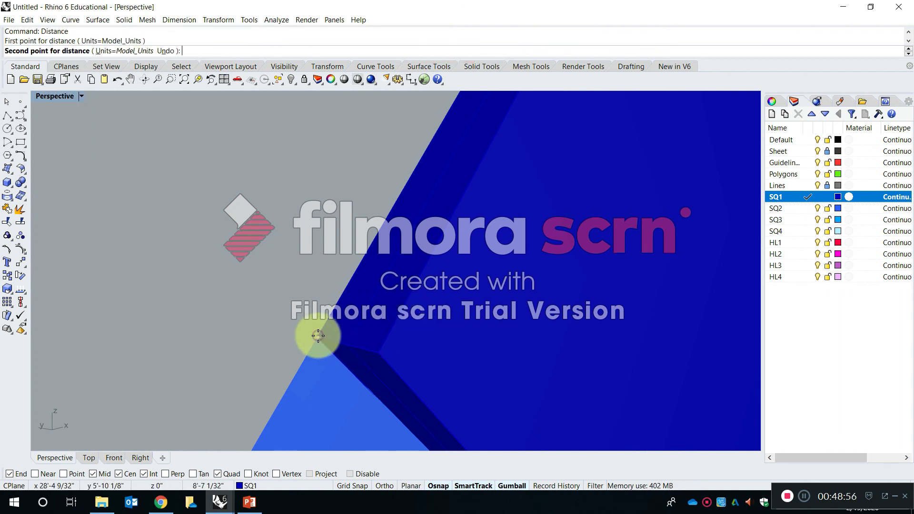
right_click(377, 356)
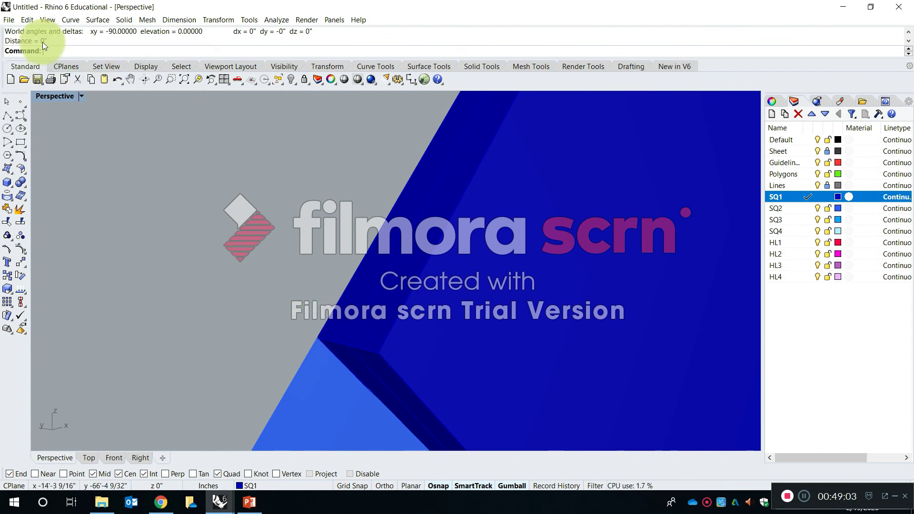
Check the distance display precision in the document's model unit settings, then close them without changes.
right_click_drag(380, 387, 379, 377)
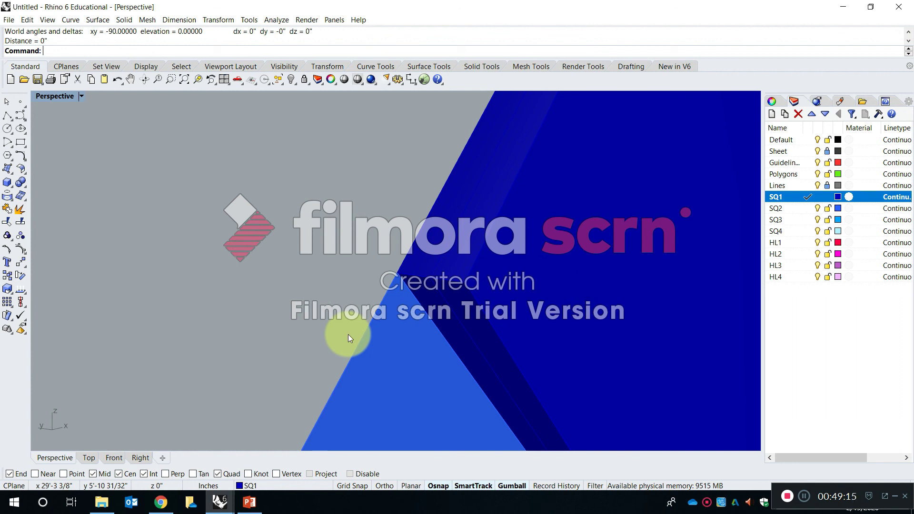
type("Units")
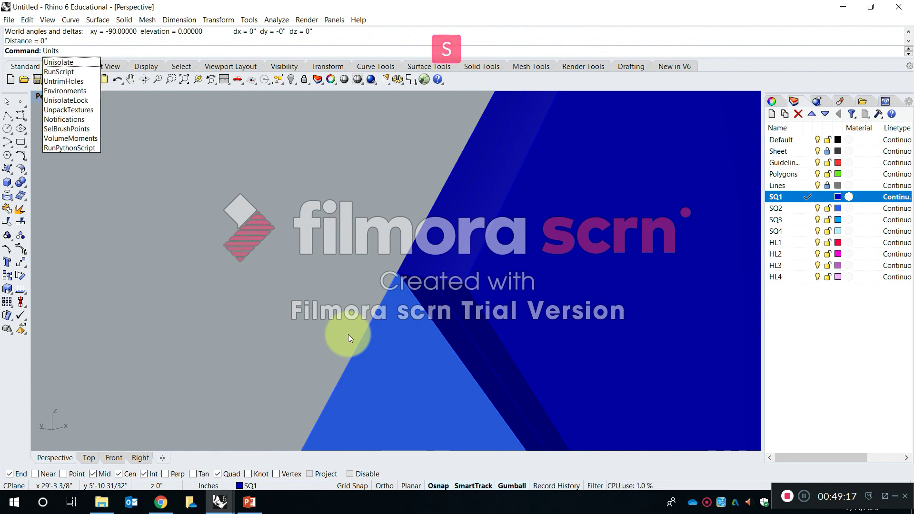
key("Return")
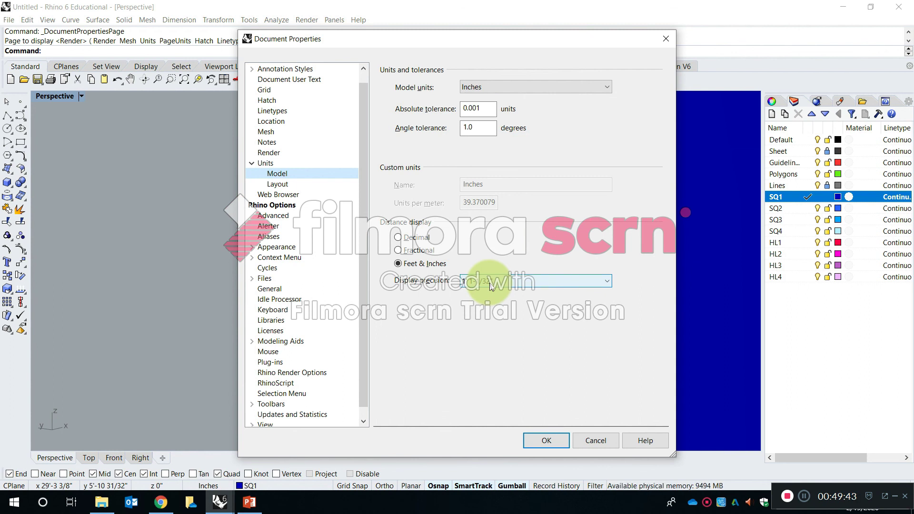
key("Escape")
Measure the SQ1 solid's thickness again between the two endpoints at the same corner.
type("Di")
key("Return")
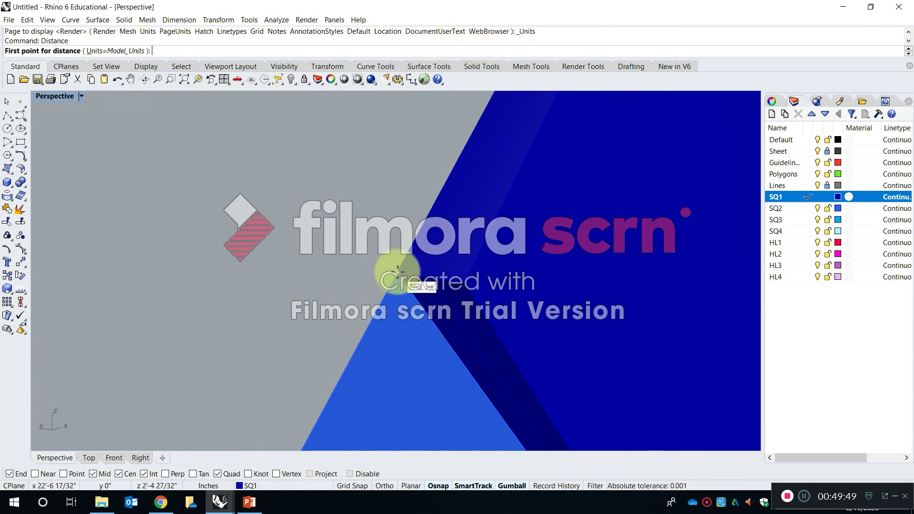
left_click(397, 272)
left_click(465, 285)
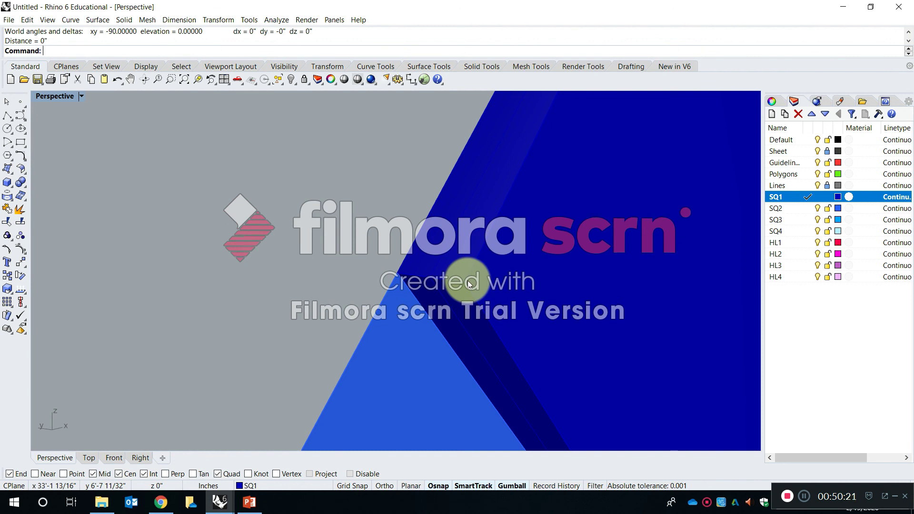
key("Escape")
Measure the distance between the two endpoints across the SQ1 solid's thickness, at its corner beside the SQ2 surface.
key("Escape")
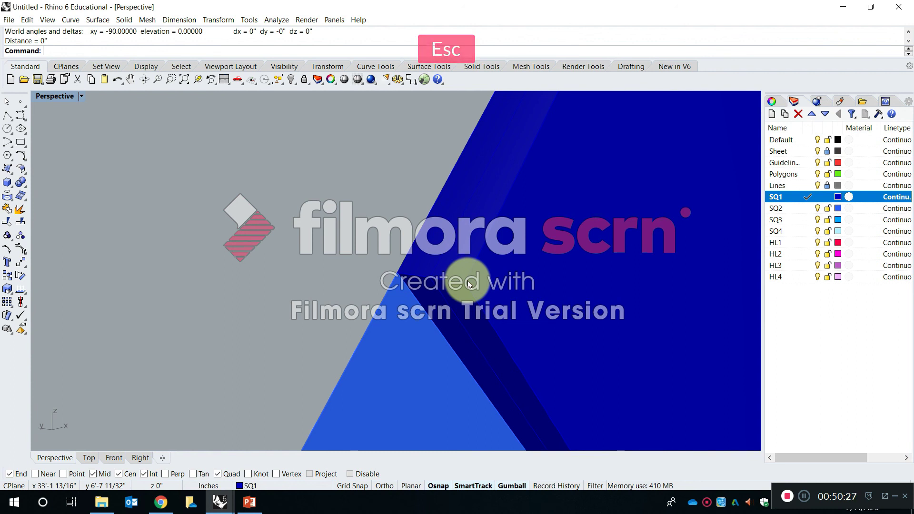
key("Escape")
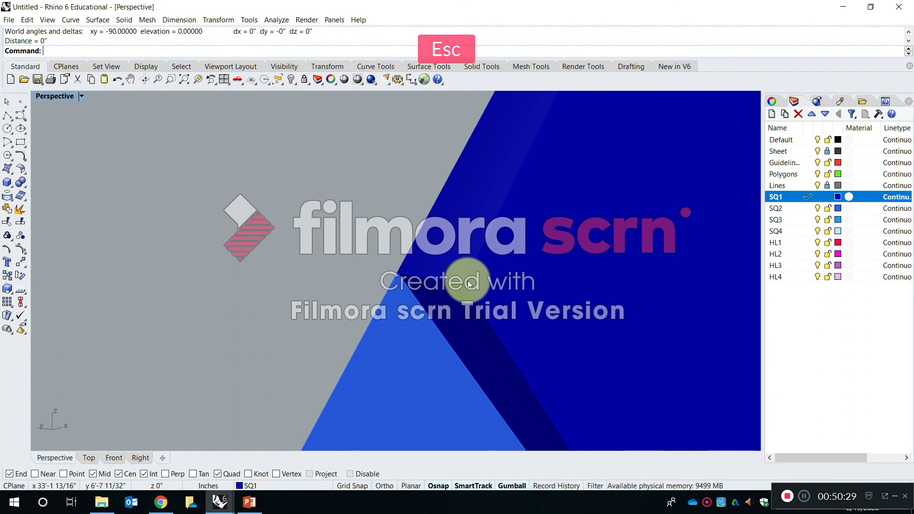
type("distance")
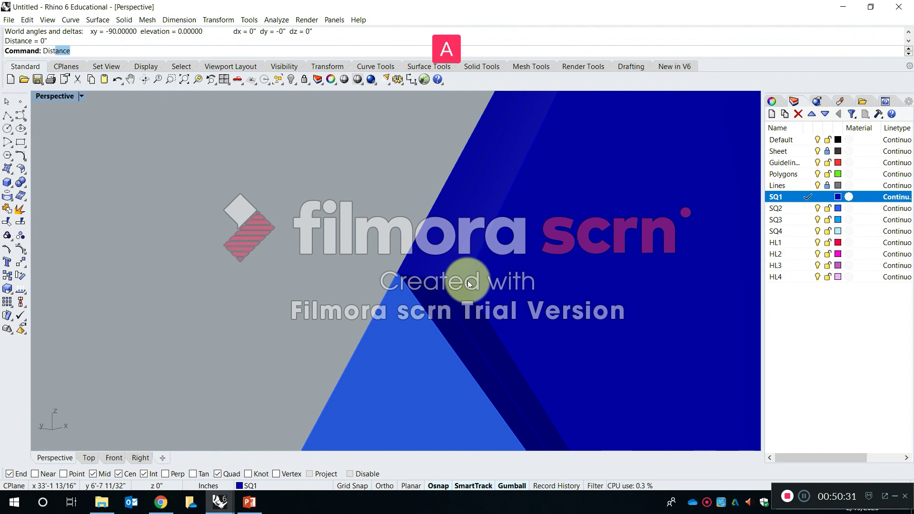
key("space")
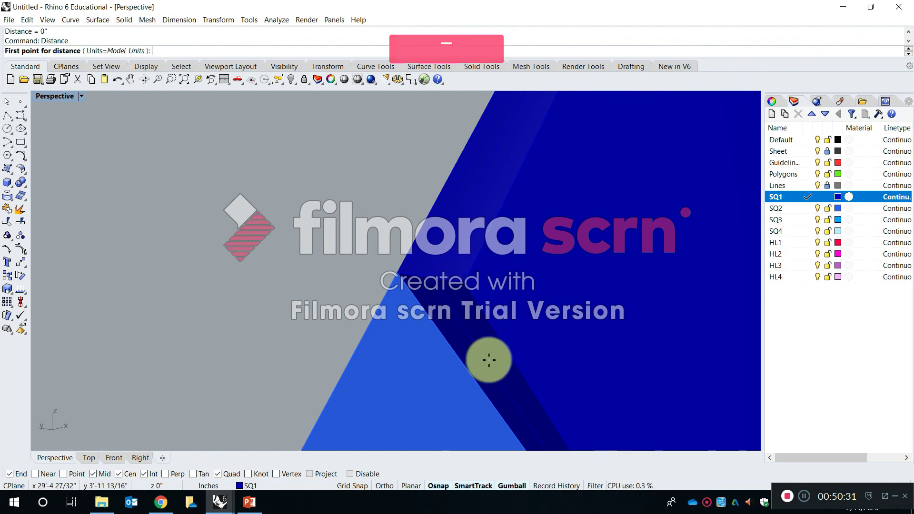
left_click(397, 273)
left_click(469, 281)
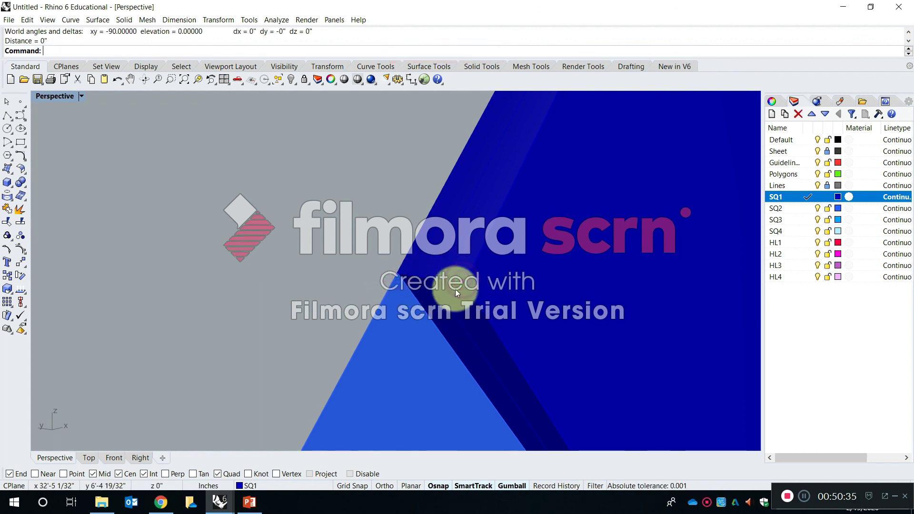
Set the document's model unit display precision to 1/64 inch, keeping the Feet & Inches distance display.
type("units")
key("Return")
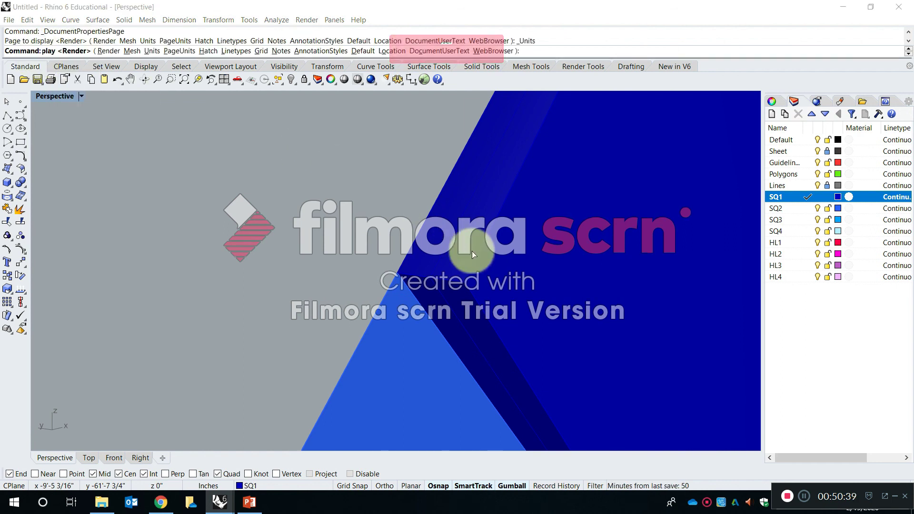
left_click(480, 283)
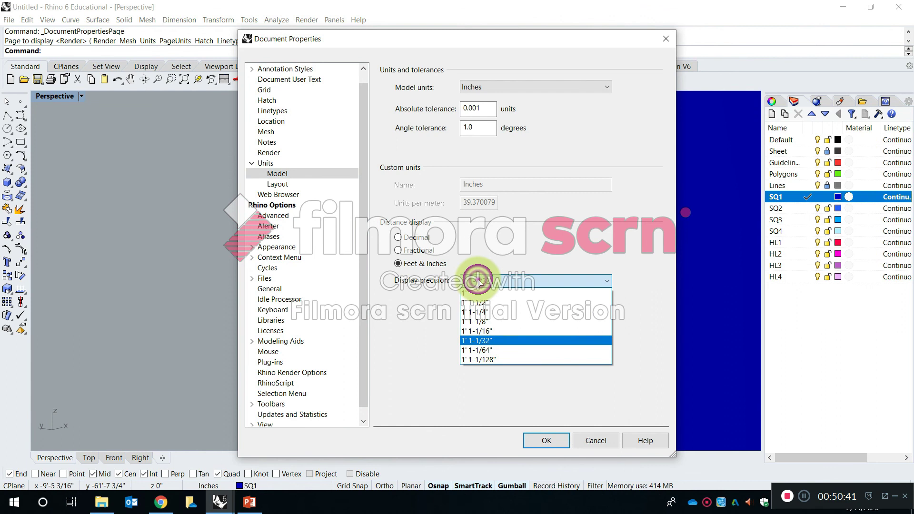
left_click(490, 346)
left_click(547, 441)
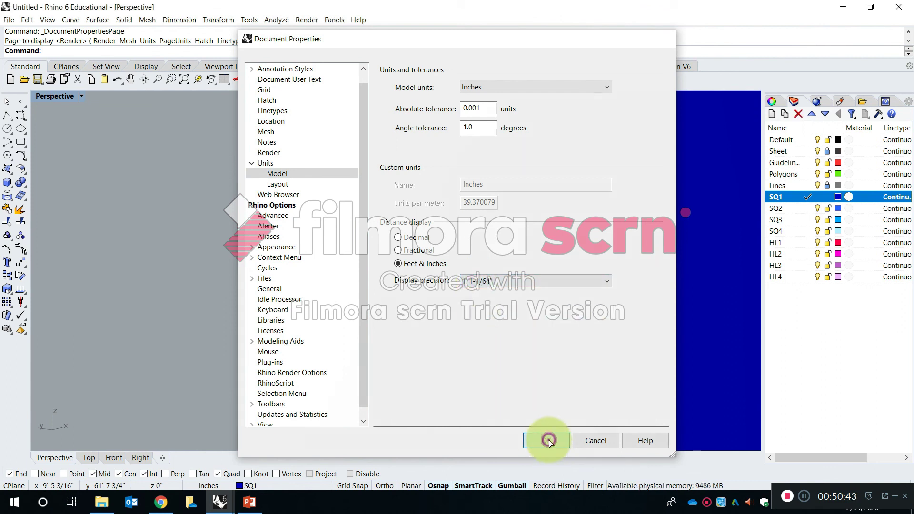
Recheck the SQ1 solid's thickness at the same corner using the finer display precision.
type("Dissta")
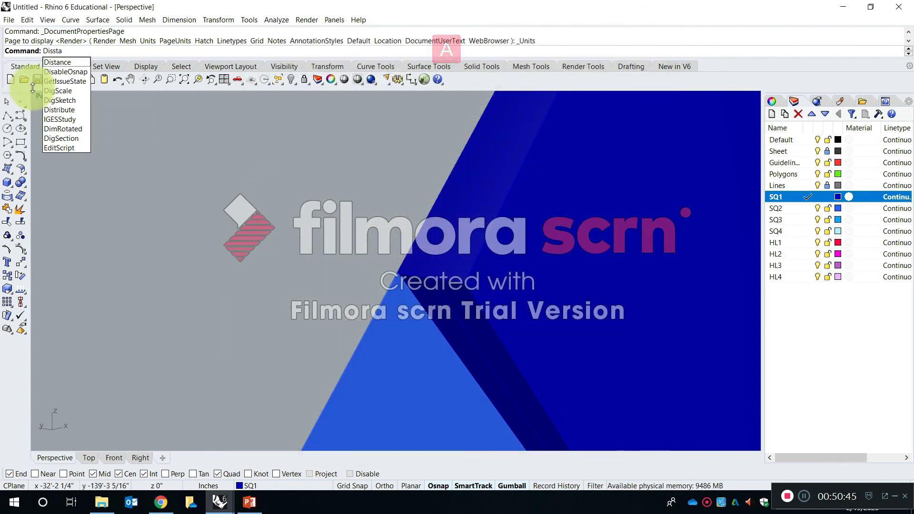
left_click(56, 63)
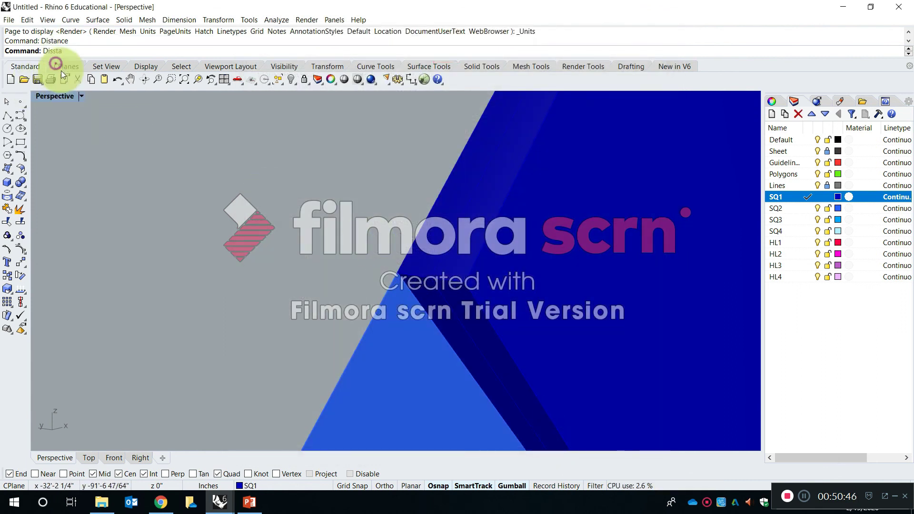
left_click(393, 268)
left_click(464, 280)
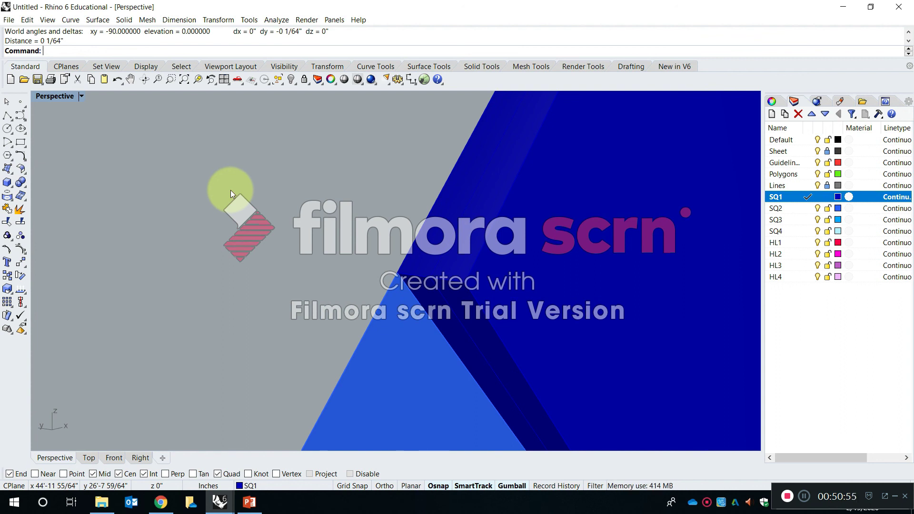
Inspect the newest copy as a whole and measure the SQ1 solid's thickness along its lower edge, where it meets SQ2.
scroll(294, 234, "down", 6)
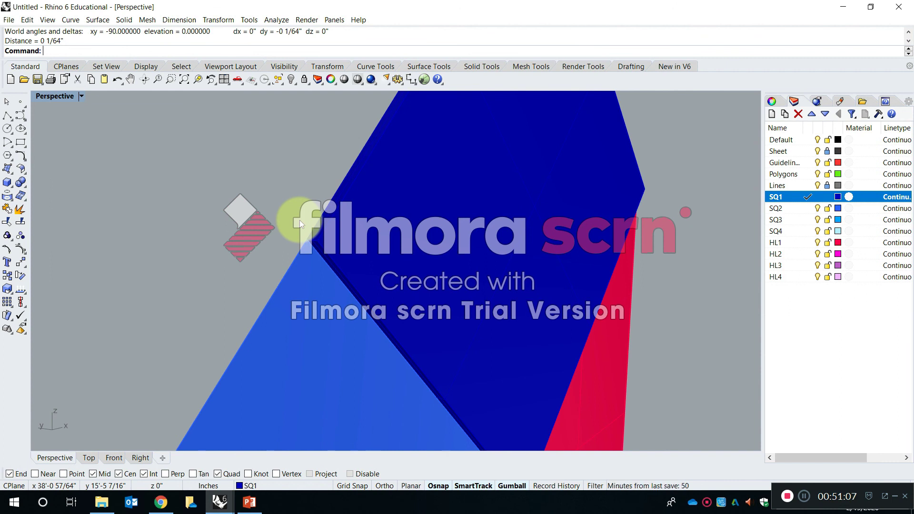
scroll(299, 220, "down", 8)
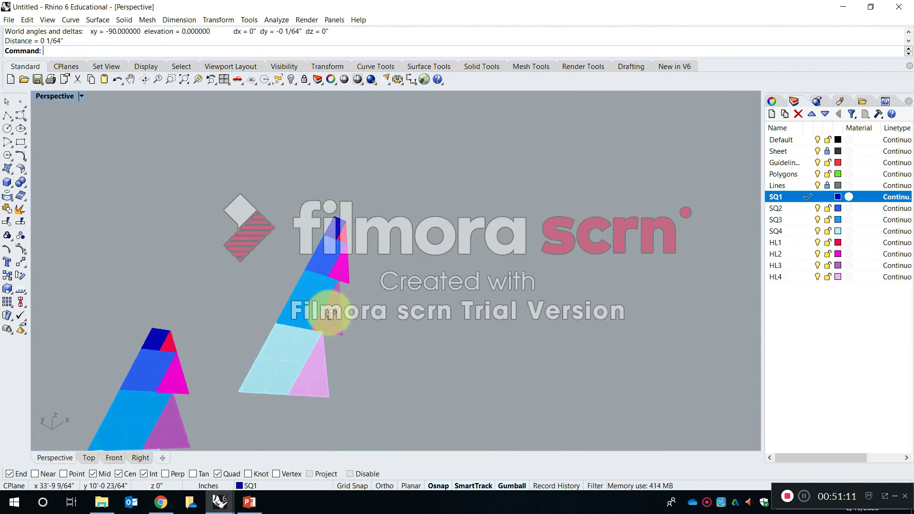
scroll(328, 316, "down", 2)
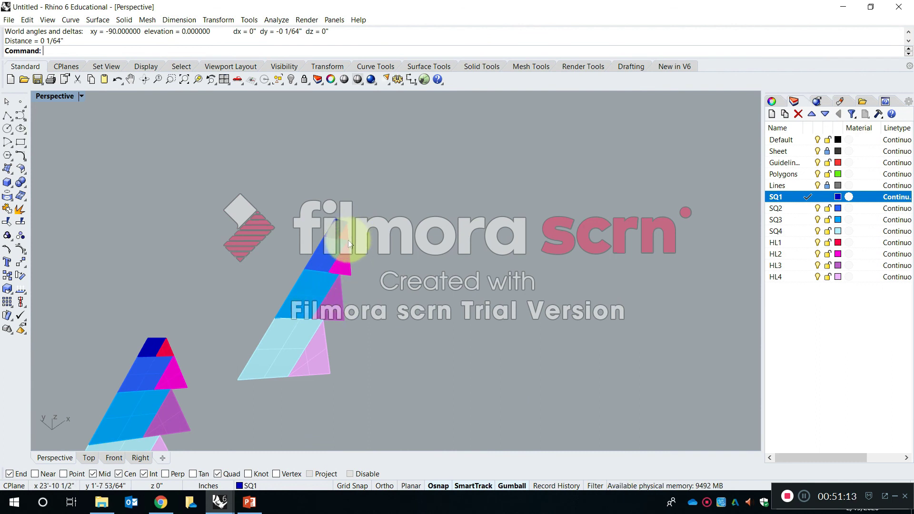
scroll(319, 258, "down", 2)
scroll(331, 226, "up", 8)
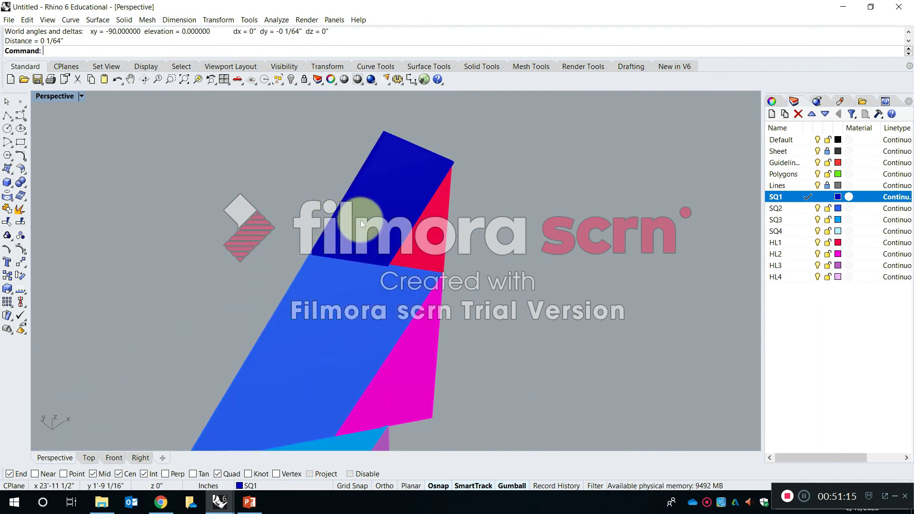
right_click_drag(340, 237, 328, 254)
scroll(328, 254, "up", 1)
key("space")
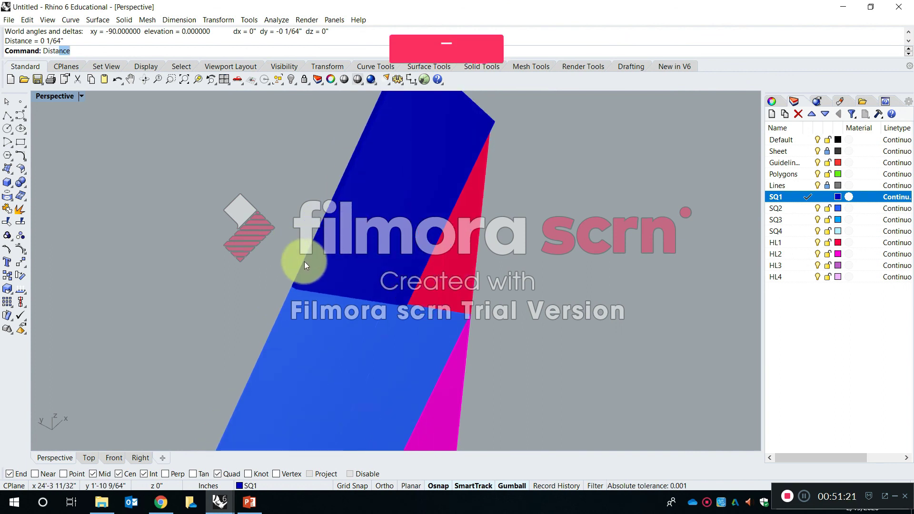
right_click_drag(269, 281, 533, 340, "shift")
left_click(557, 346)
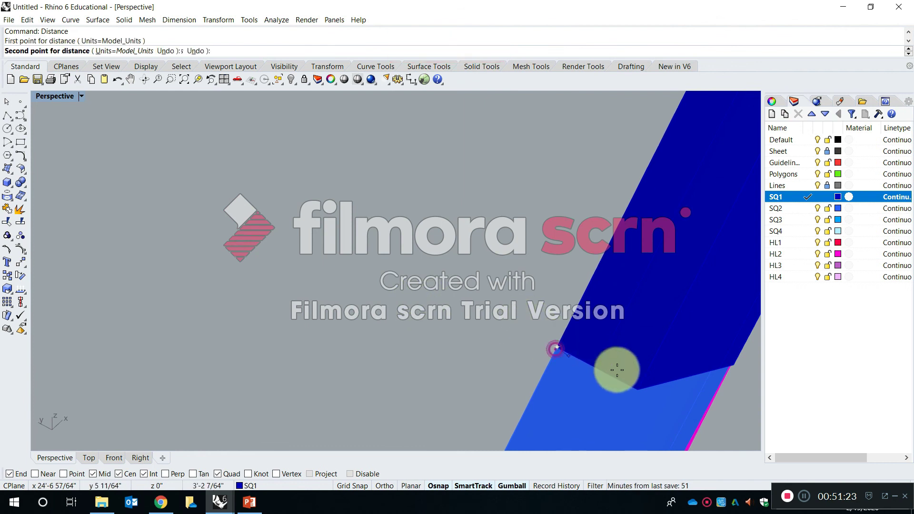
left_click(640, 389)
Examine the SQ1 solid's lower corner from another angle and repeat the endpoint-to-endpoint thickness measurement.
right_click_drag(520, 306, 464, 276, "shift")
scroll(374, 355, "up", 2)
right_click_drag(340, 380, 381, 349, "shift")
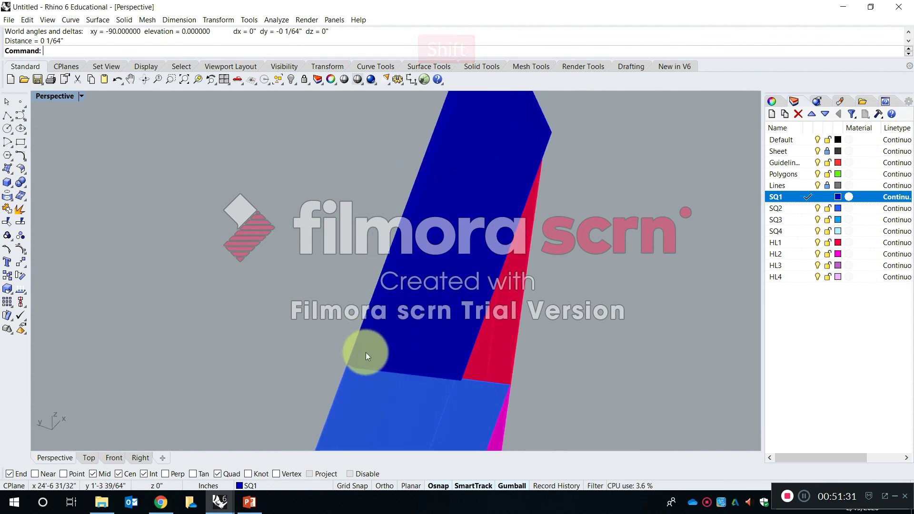
scroll(362, 374, "up", 3)
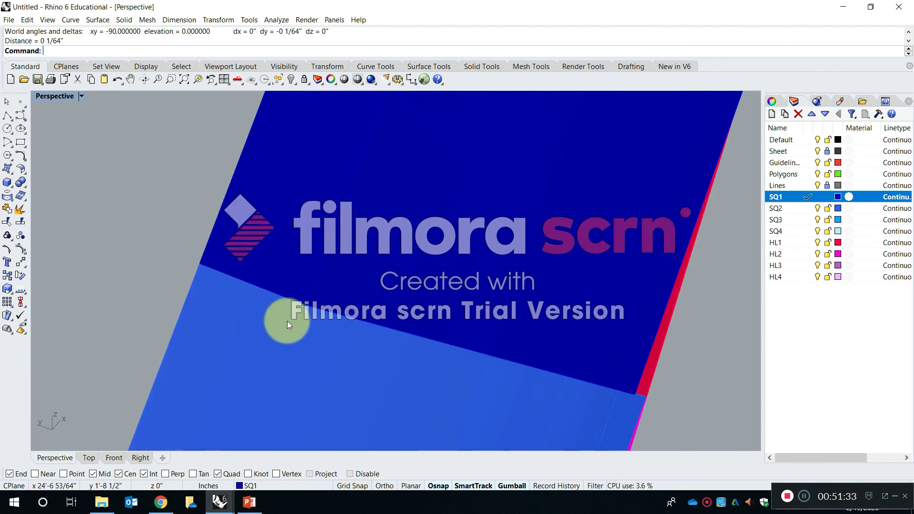
key("Return")
left_click(200, 263)
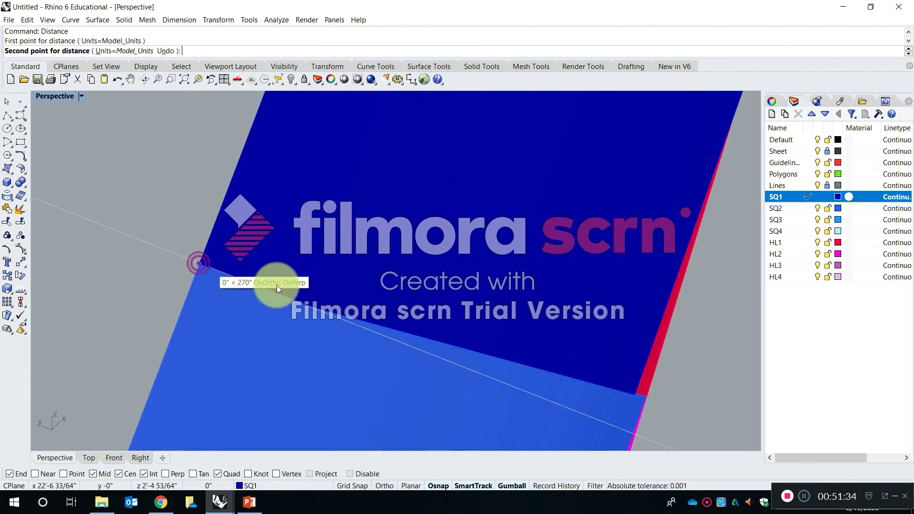
left_click(303, 298)
right_click_drag(300, 309, 324, 306)
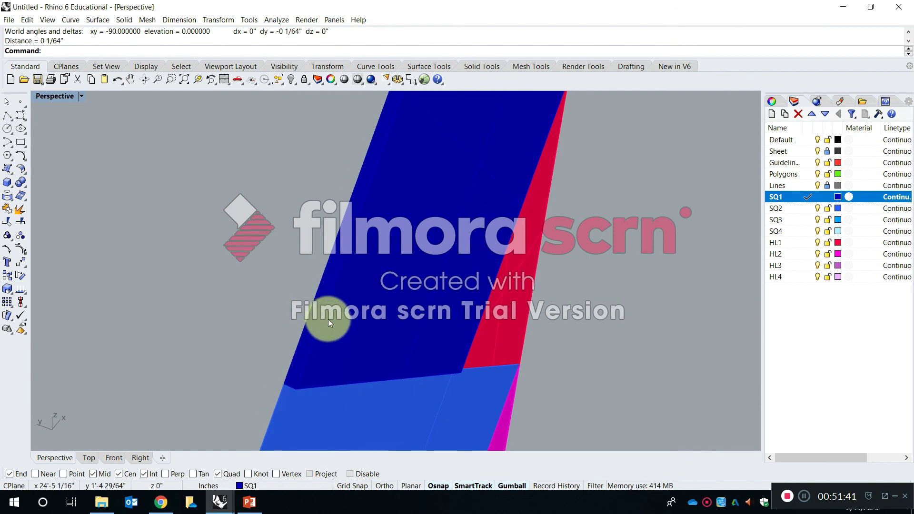
Scale the SQ1 solid with Scale1D along its thickness, using its corner endpoints beside SQ2 as references, to 1/16 inch.
key("Escape")
type("scale")
key("Down")
key("Down")
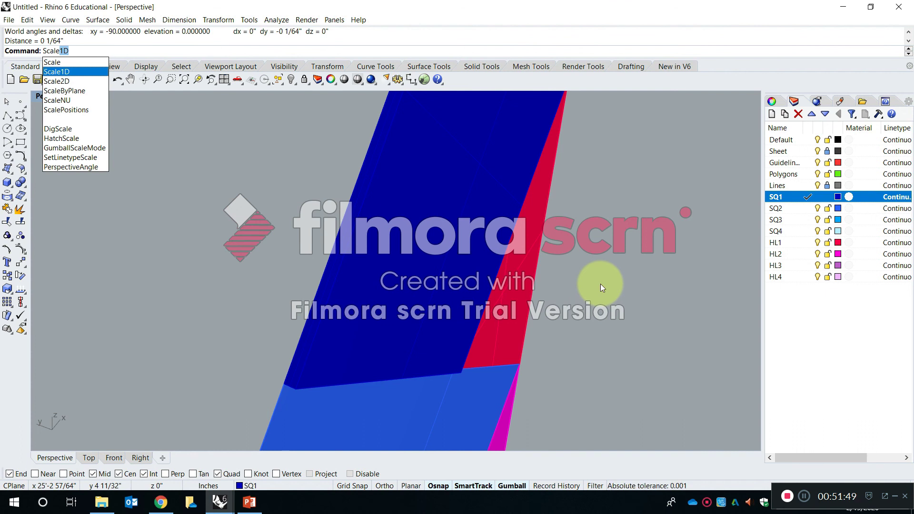
key("Return")
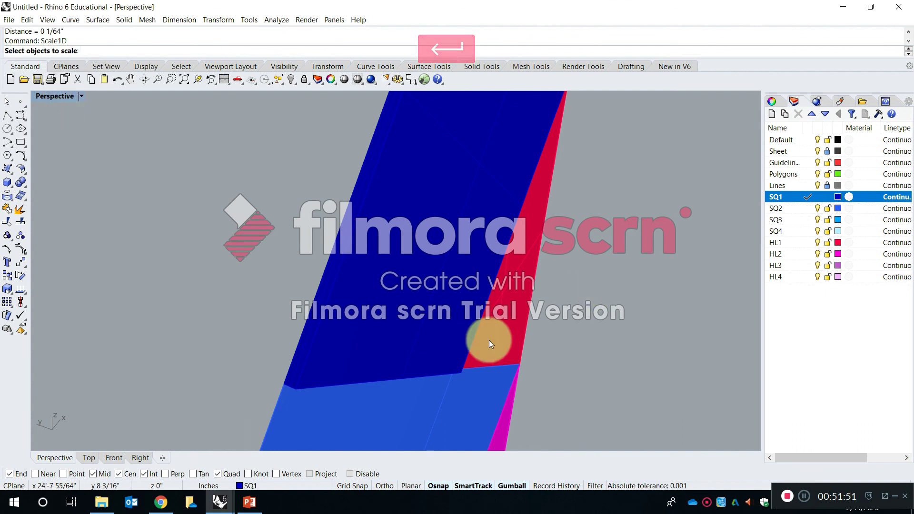
left_click(339, 355)
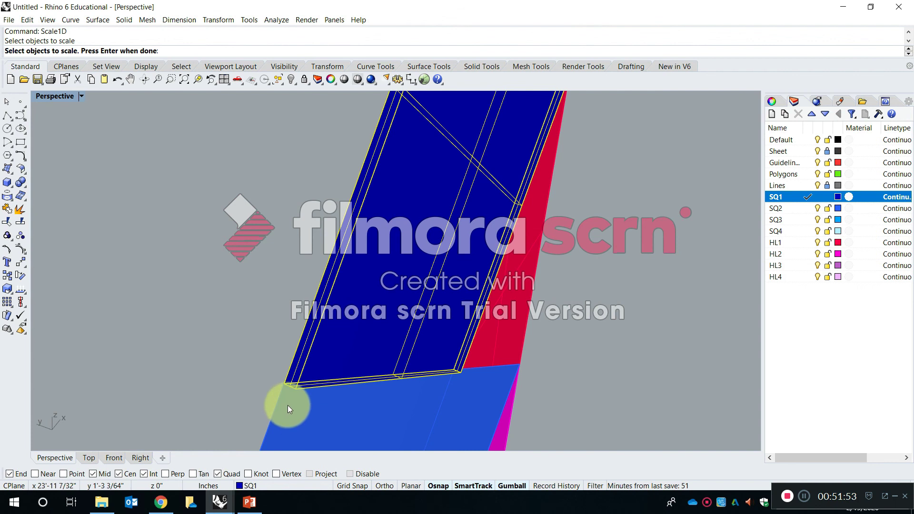
scroll(287, 405, "up", 3)
key("Return")
left_click(256, 239)
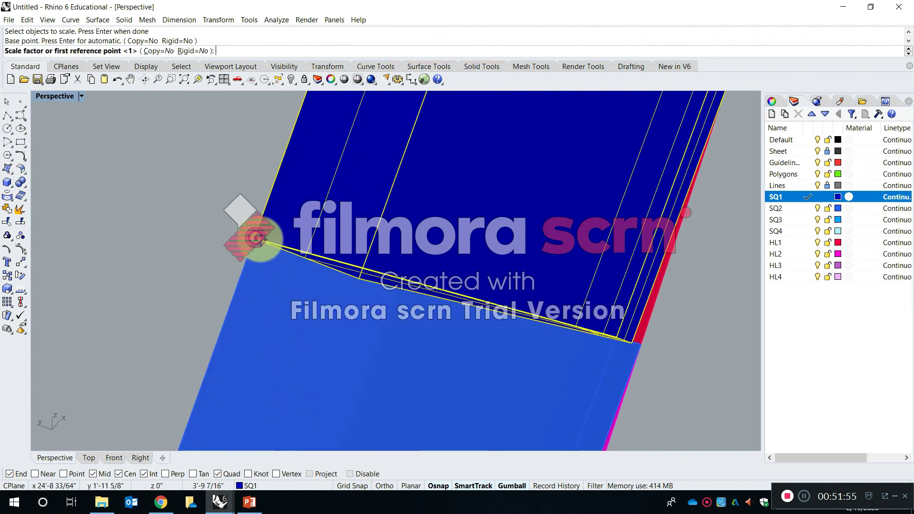
left_click(360, 274)
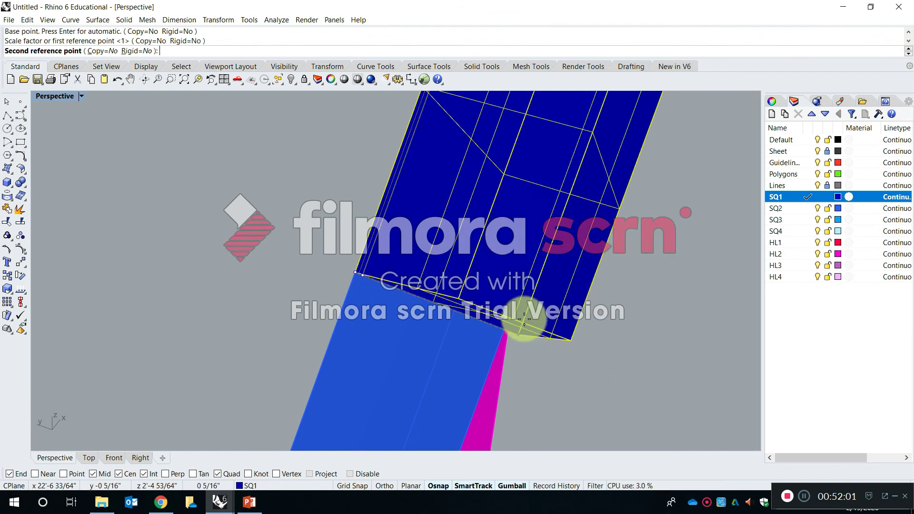
type("1/16")
key("Return")
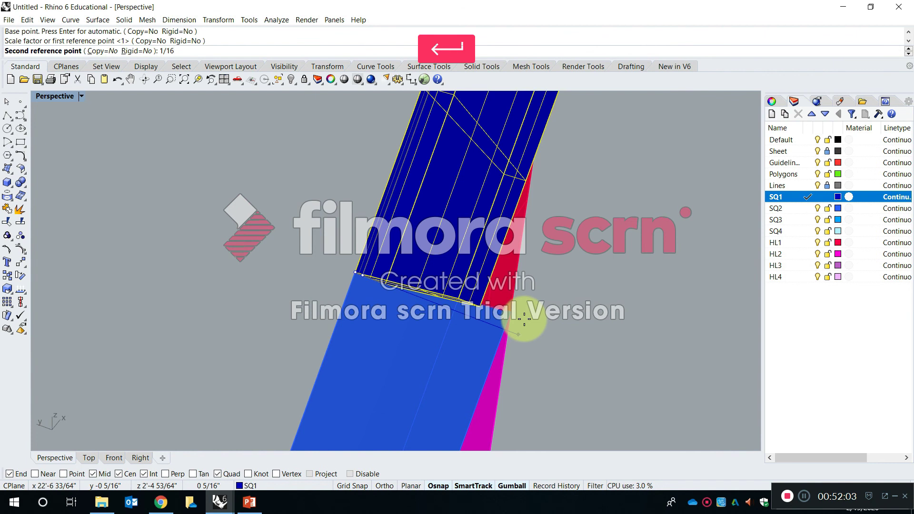
Measure the rescaled SQ1 solid's thickness between the two endpoints at the corner beside SQ2.
scroll(416, 270, "up", 3)
type("d:")
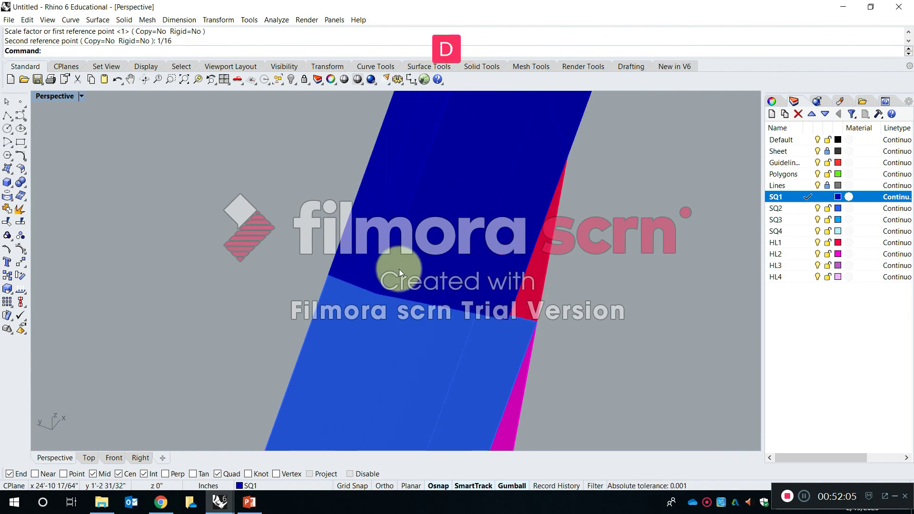
type(" Distance")
key("Return")
left_click(328, 275)
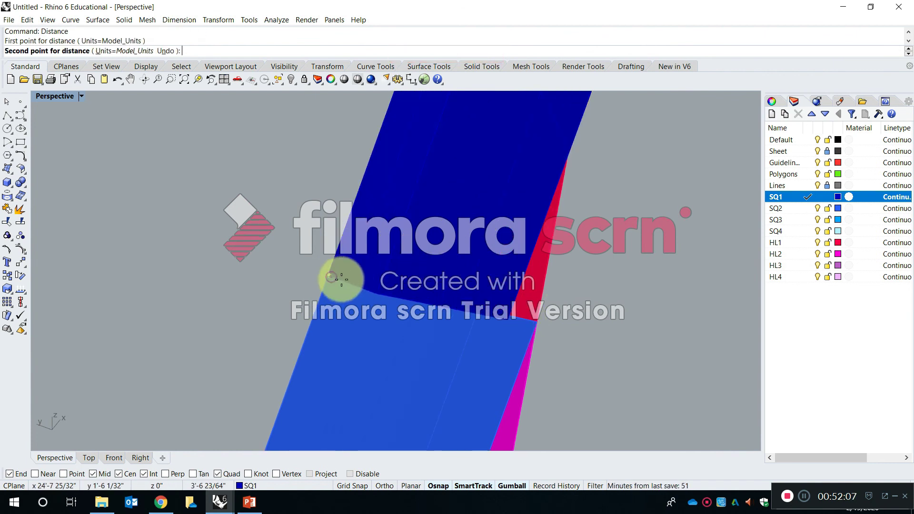
left_click(375, 294)
right_click_drag(366, 304, 431, 269)
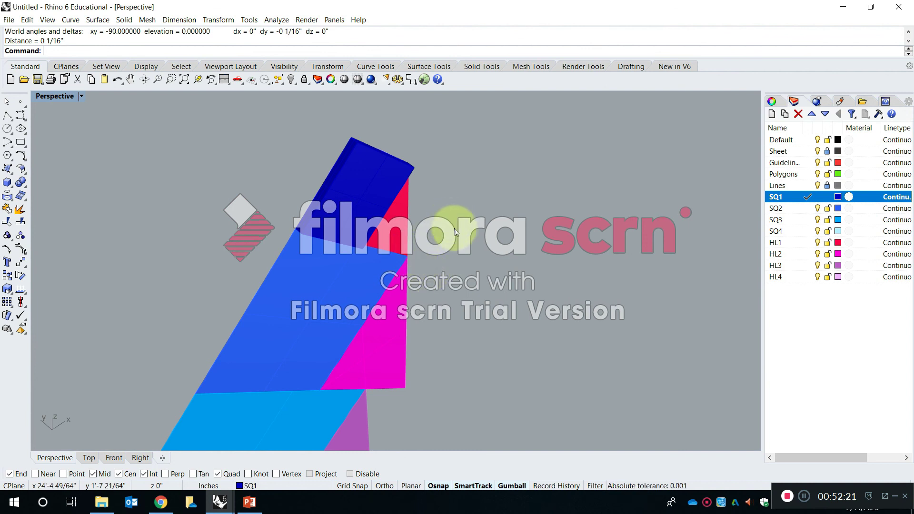
Extrude the newest copy's SQ2, SQ3, SQ4 and HL1 to HL4 surfaces together into solids 1/16 inch thick with ExtrudeSrf.
scroll(486, 241, "down", 2, "shift")
scroll(486, 242, "down", 5, "shift")
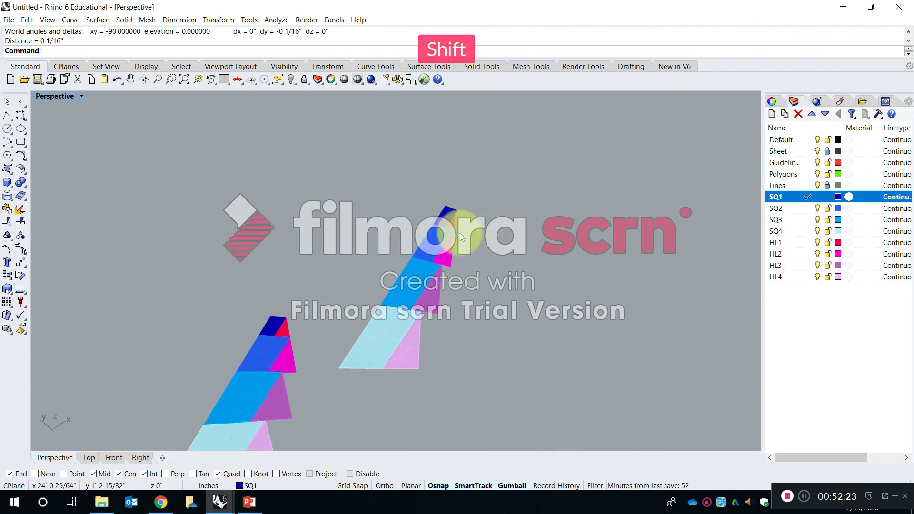
right_click_drag(449, 222, 443, 278)
scroll(408, 263, "up", 8, "shift")
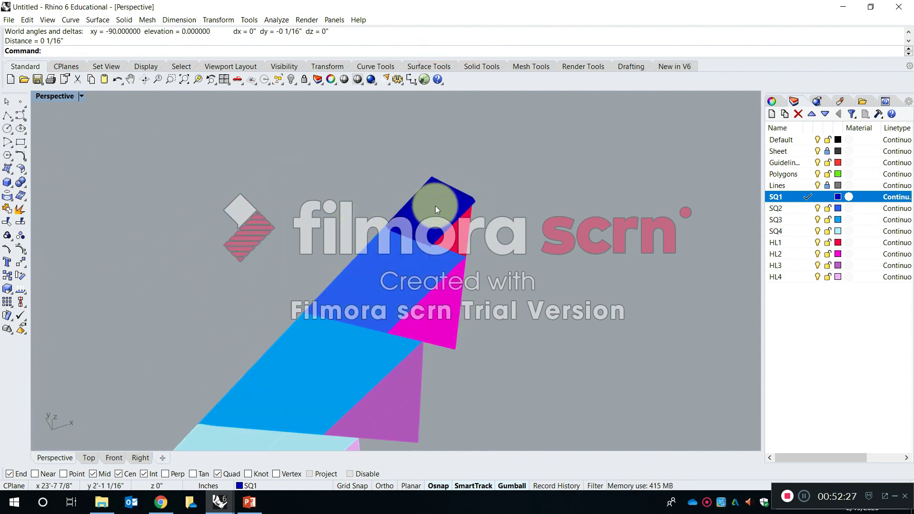
scroll(476, 217, "down", 2)
key("Escape")
type("extrude")
key("Down")
key("Down")
key("Down")
key("Down")
key("Down")
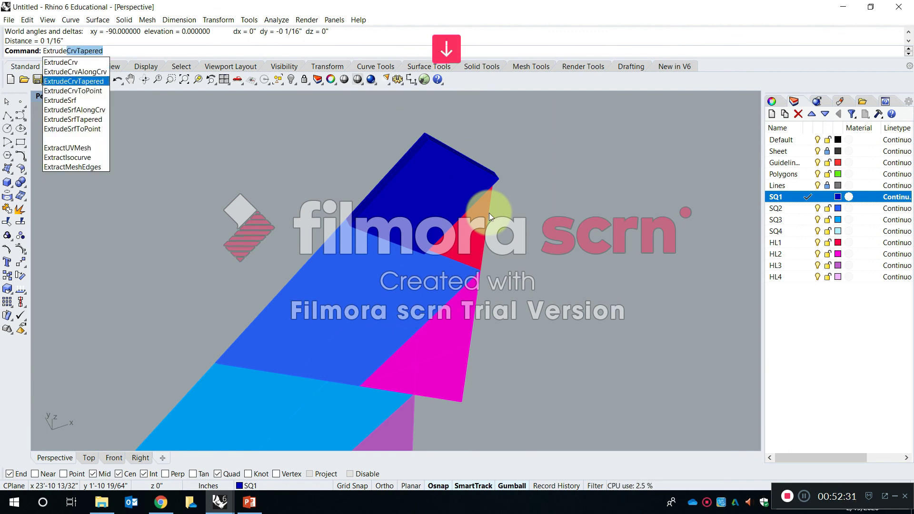
key("Return")
scroll(489, 213, "down", 2)
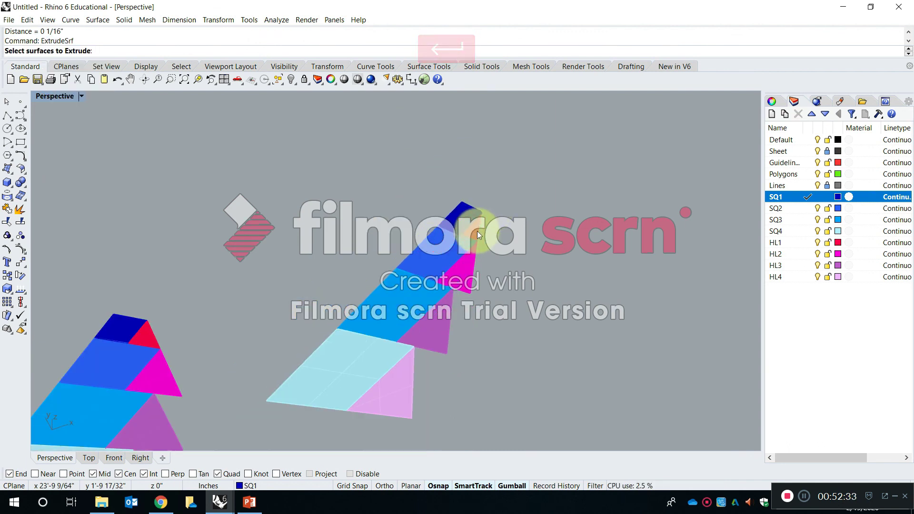
left_click(407, 250)
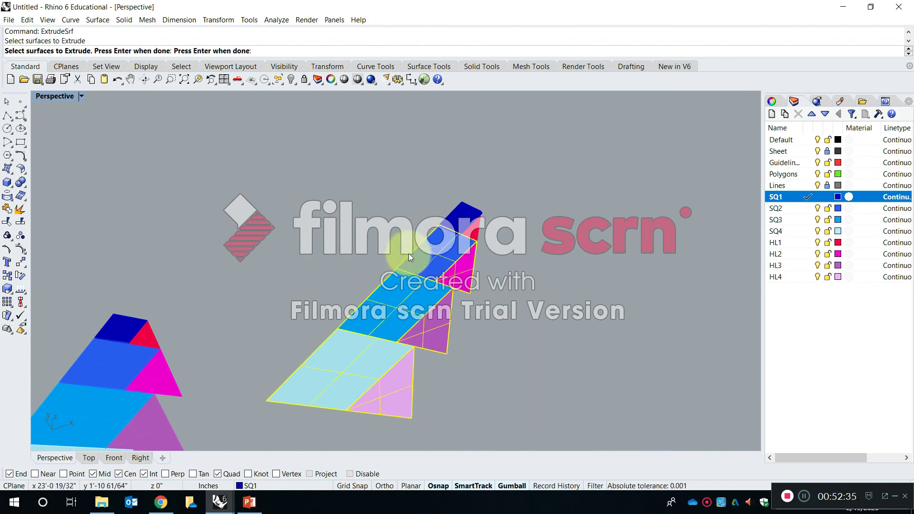
scroll(408, 254, "up", 2)
left_click(478, 226)
key("Return")
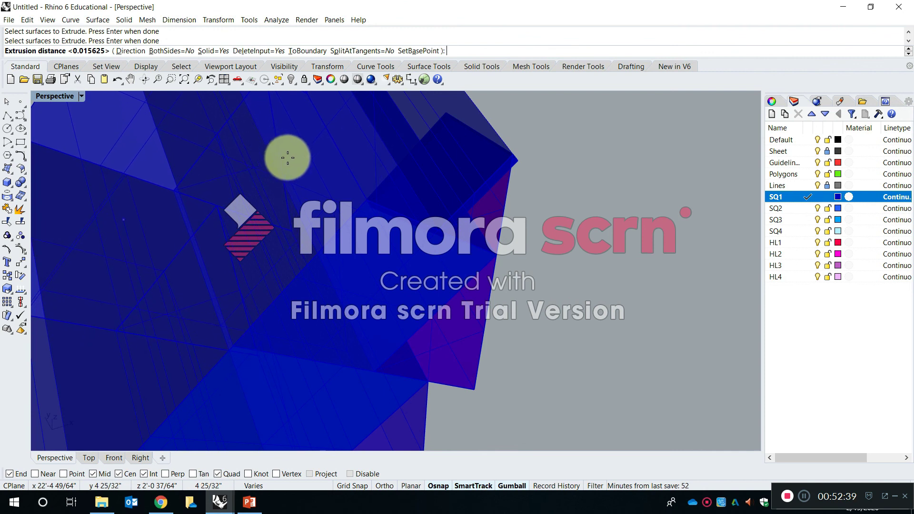
type("1/1")
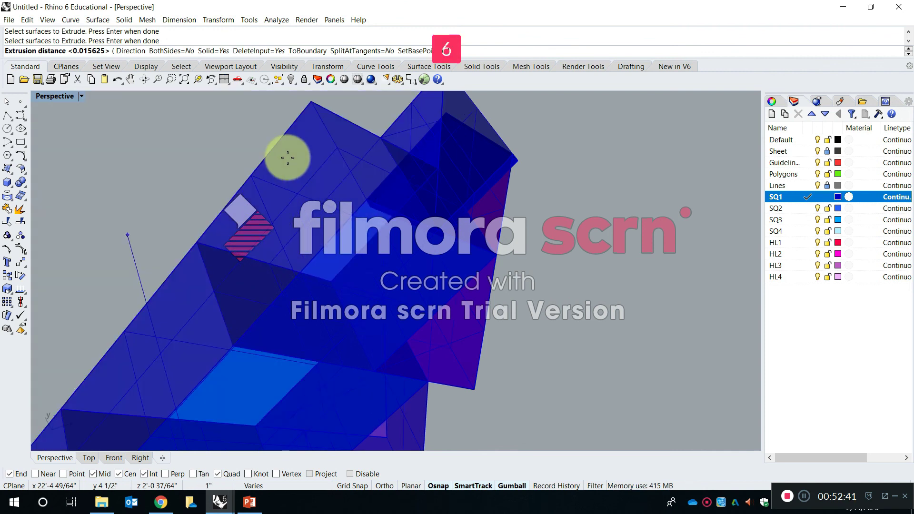
type("6")
key("Return")
Move the extruded uppermost triangle to layer HL1 and the second square to layer SQ2.
scroll(347, 79, "down", 3)
scroll(422, 238, "down", 7)
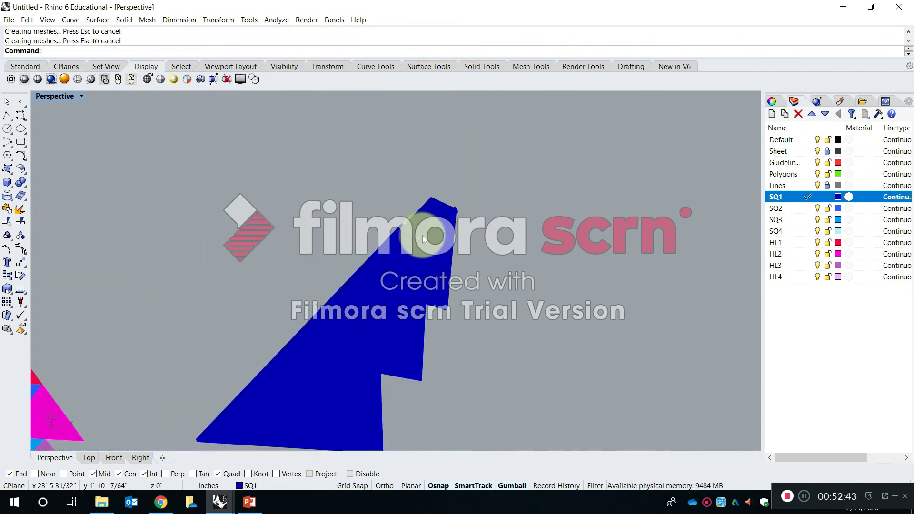
left_click(25, 67)
right_click_drag(384, 265, 461, 136, "shift")
left_click(460, 133, "shift")
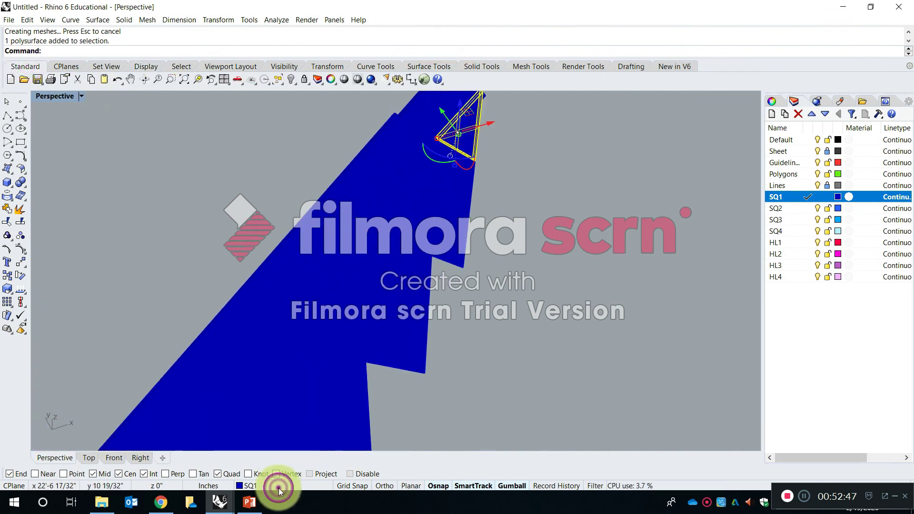
left_click(278, 488)
left_click(291, 441)
left_click(360, 272)
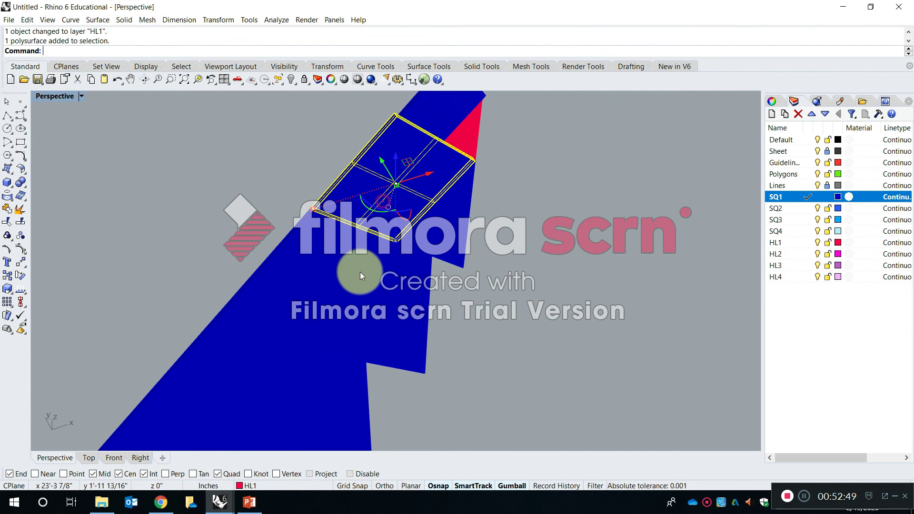
left_click(278, 486)
left_click(278, 407)
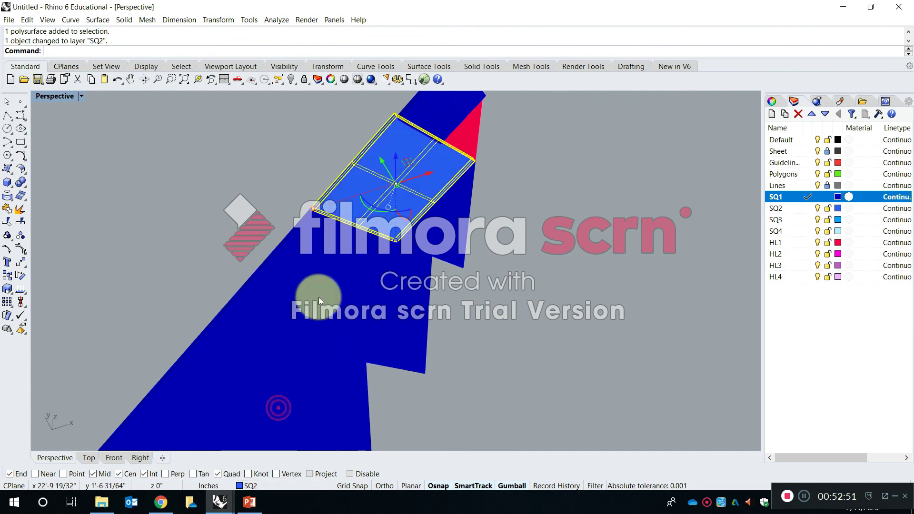
Assign the third square solid to layer SQ3 and the lowest square solid to layer SQ4.
left_click(317, 294)
left_click(257, 483)
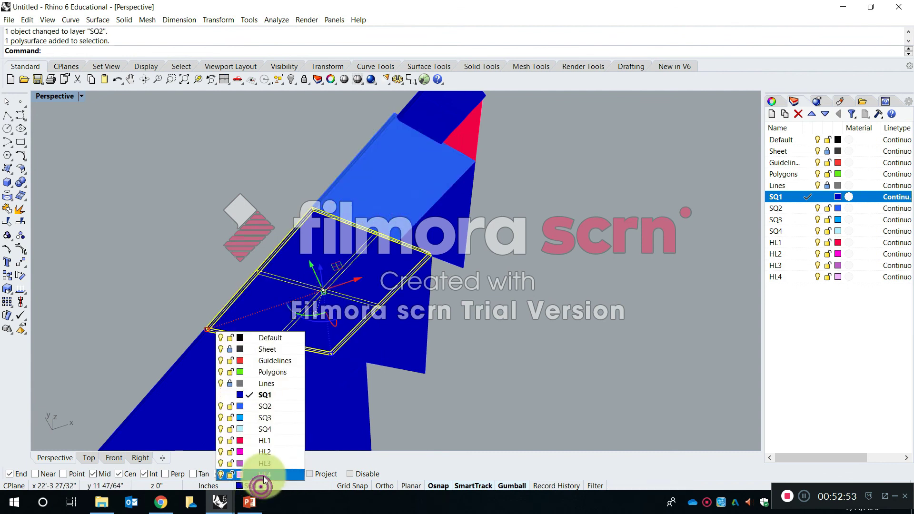
left_click(264, 419)
left_click(268, 448)
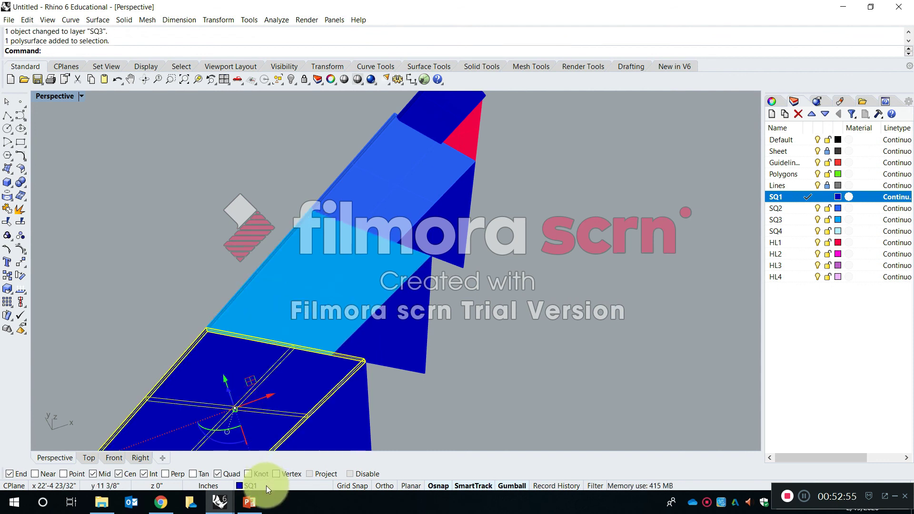
left_click(267, 486)
left_click(268, 431)
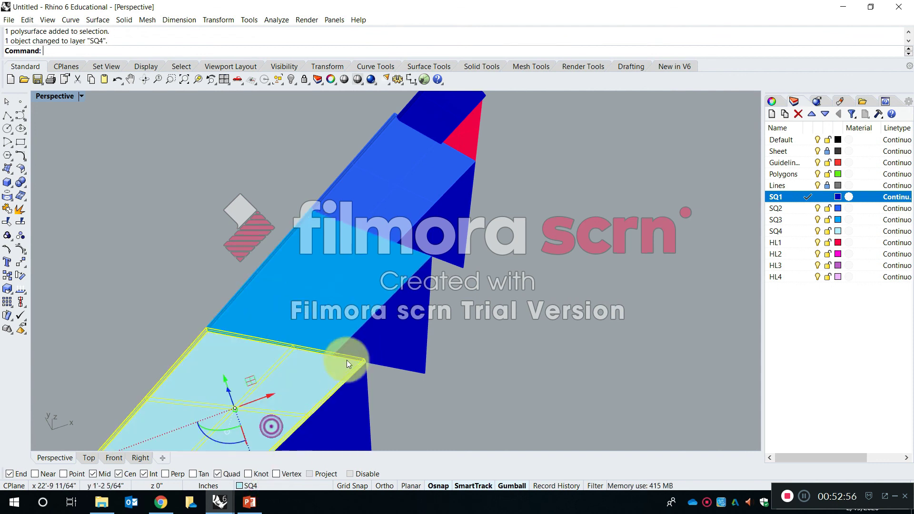
Assign the three remaining triangle solids, from the second down to the lowest, to layers HL2, HL3 and HL4.
left_click(432, 229)
left_click(285, 486)
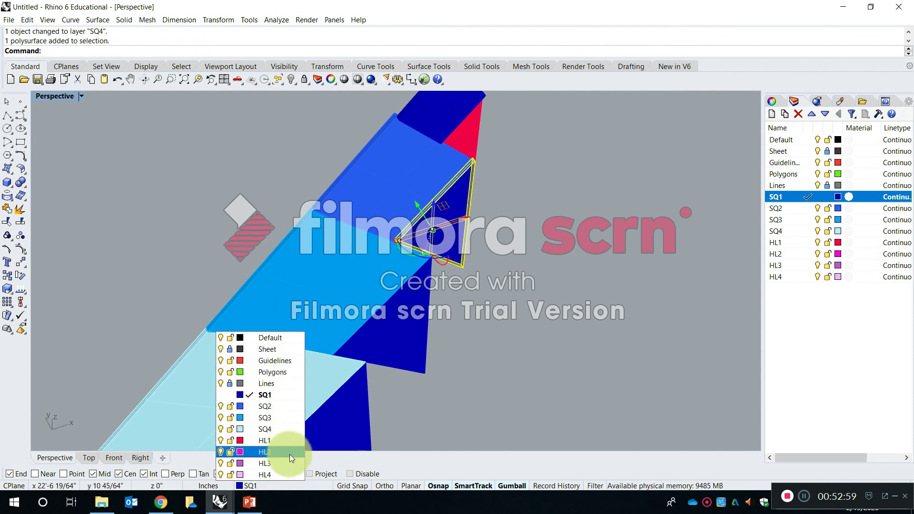
left_click(290, 454)
left_click(356, 351)
left_click(271, 484)
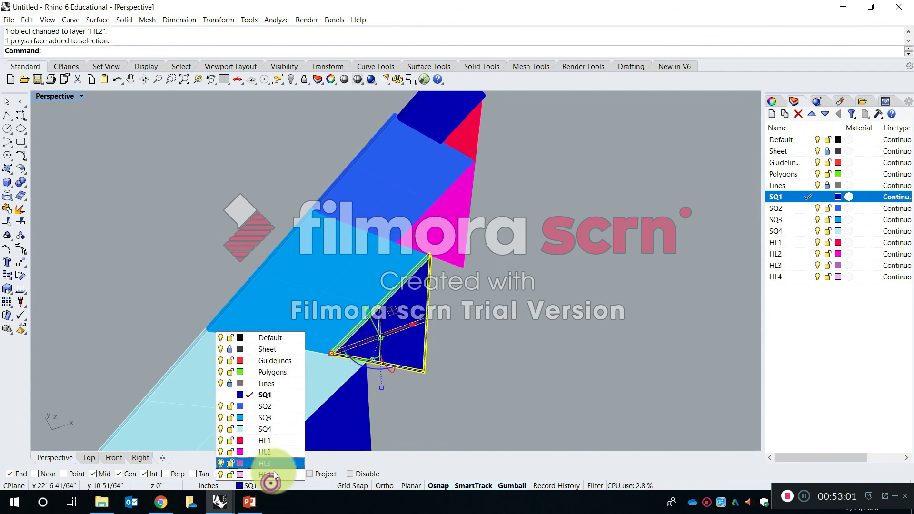
left_click(278, 458)
left_click(319, 434)
left_click(264, 485)
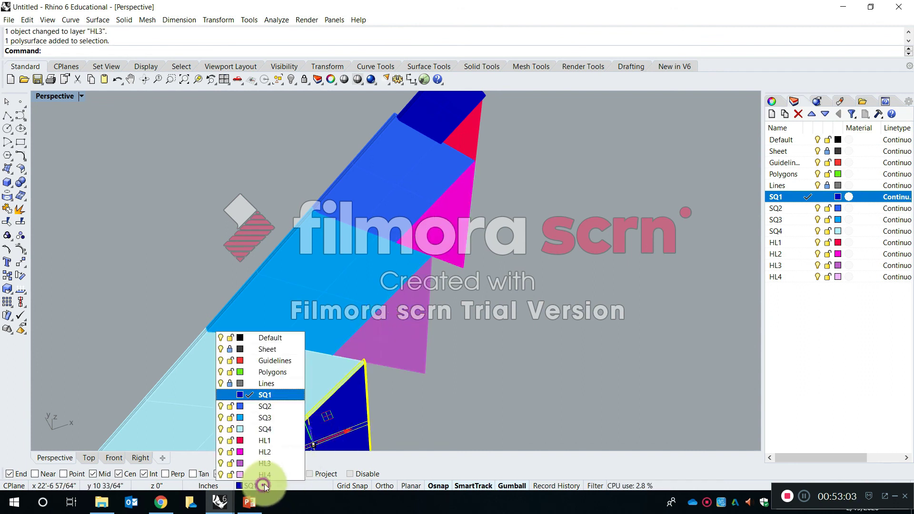
left_click(270, 473)
Examine the newly extruded copy from several angles and compare it with the flat copies beside it.
scroll(487, 364, "down", 3)
left_click(487, 364)
right_click_drag(422, 335, 492, 210)
scroll(465, 275, "down", 7)
right_click_drag(402, 284, 430, 291)
scroll(411, 196, "up", 10)
scroll(362, 277, "down", 6)
right_click_drag(362, 277, 526, 225, "shift")
scroll(381, 232, "up", 10)
scroll(417, 248, "down", 5)
left_click(436, 230)
scroll(479, 208, "down", 10)
right_click_drag(594, 186, 487, 208, "shift")
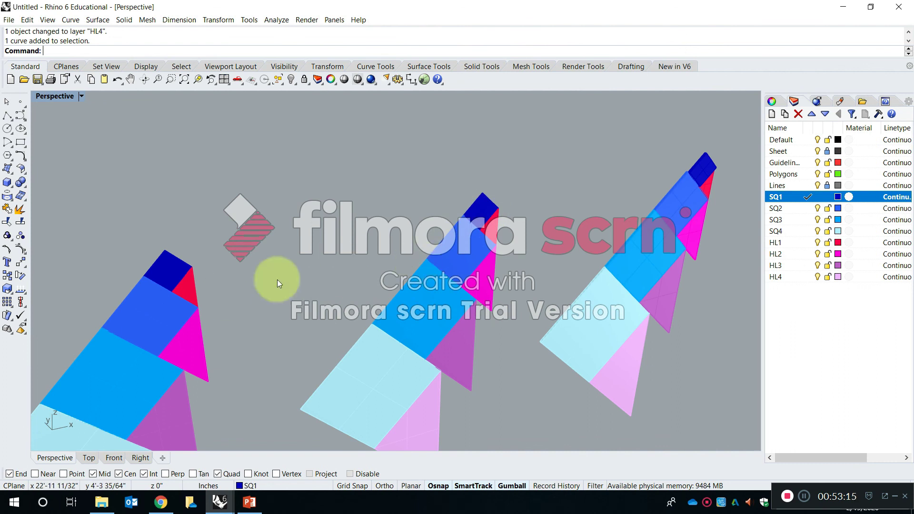
Compare a flat copy's SQ1 surface with the extruded SQ1 solid, examining the solid up close around its edges and junction with SQ2.
scroll(481, 210, "up", 5)
left_click(543, 223, "shift")
scroll(545, 238, "up", 5)
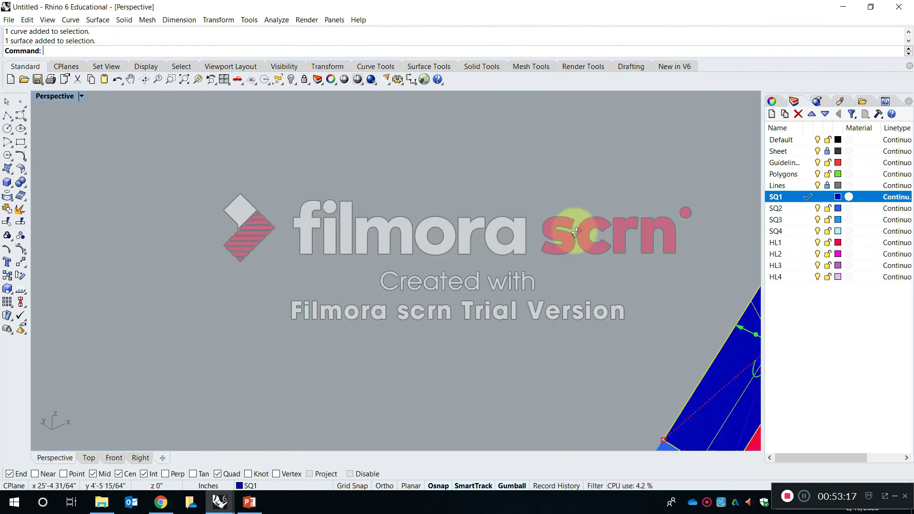
right_click_drag(546, 241, 409, 208, "shift")
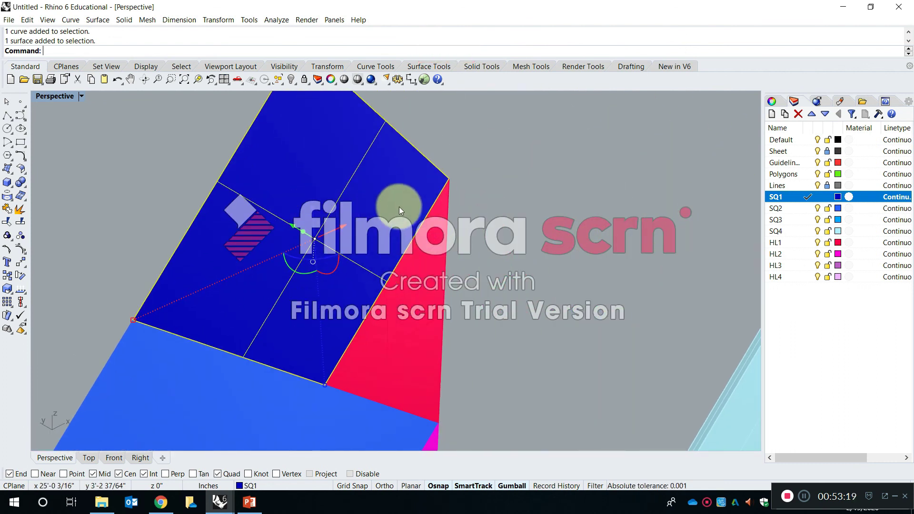
right_click_drag(524, 192, 221, 375, "shift")
right_click_drag(437, 247, 330, 379, "shift")
scroll(361, 183, "up", 9)
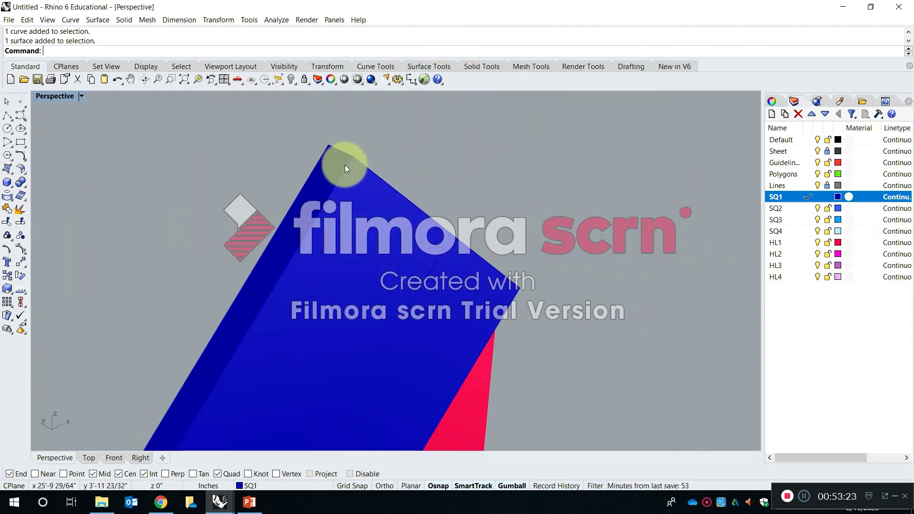
scroll(345, 164, "up", 1)
right_click_drag(488, 128, 465, 143)
left_click(461, 137)
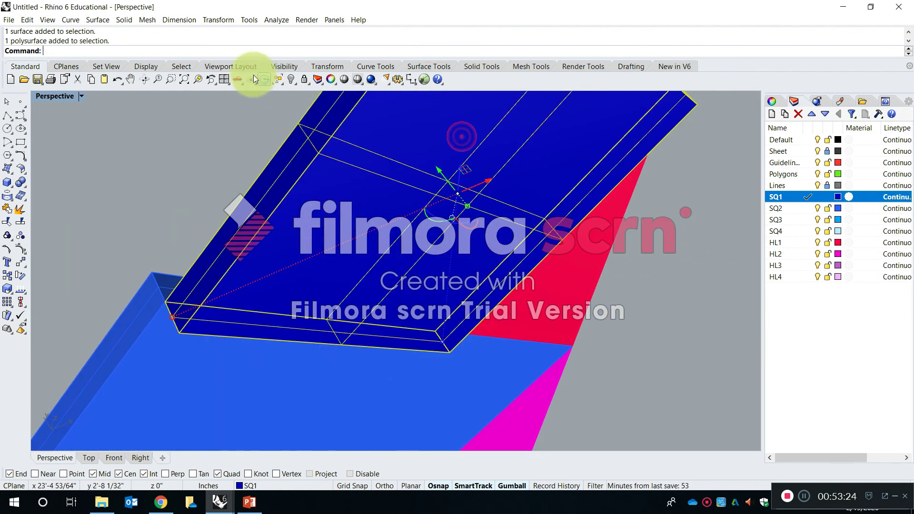
left_click(202, 79)
right_click_drag(595, 160, 471, 205)
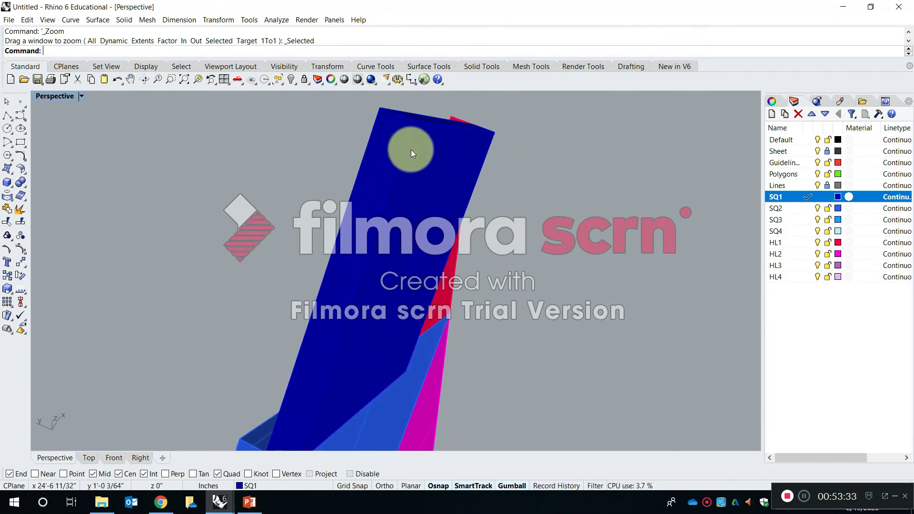
right_click_drag(331, 288, 398, 245)
right_click_drag(341, 266, 351, 280, "ctrl")
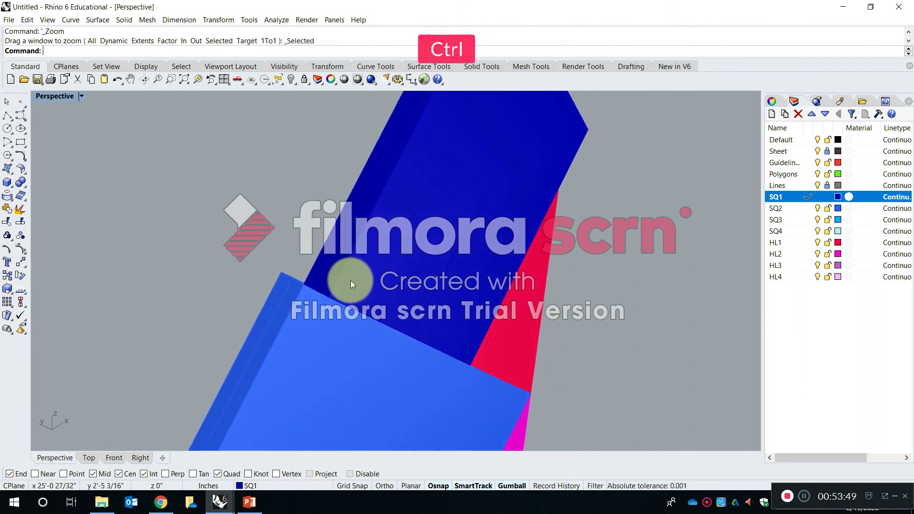
Undo the extruded solids' layer assignments one after another and redo all of them.
key("ctrl+z")
left_click(349, 286)
left_click(280, 224)
key("ctrl+z")
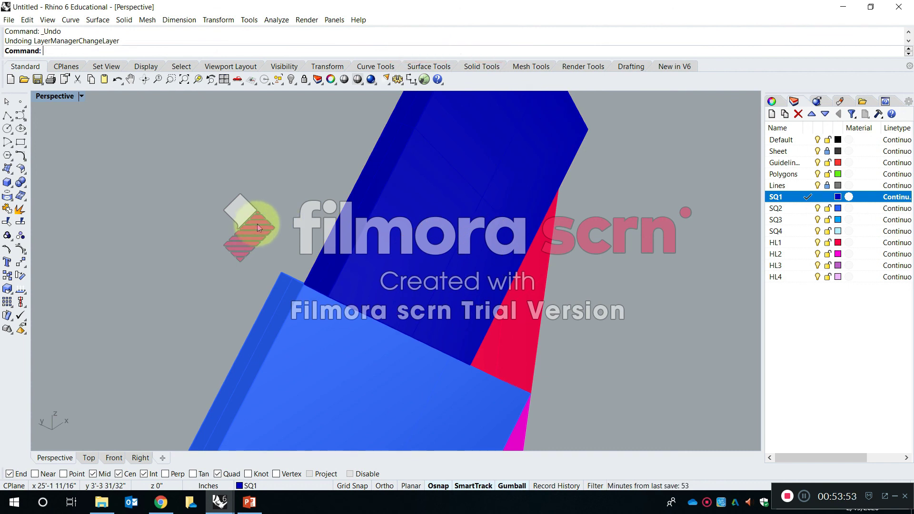
key("ctrl+z")
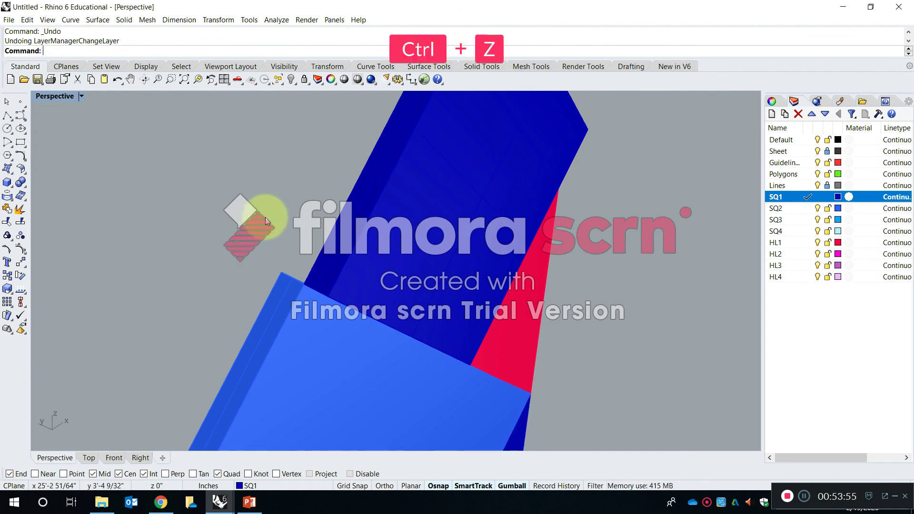
key("ctrl+z")
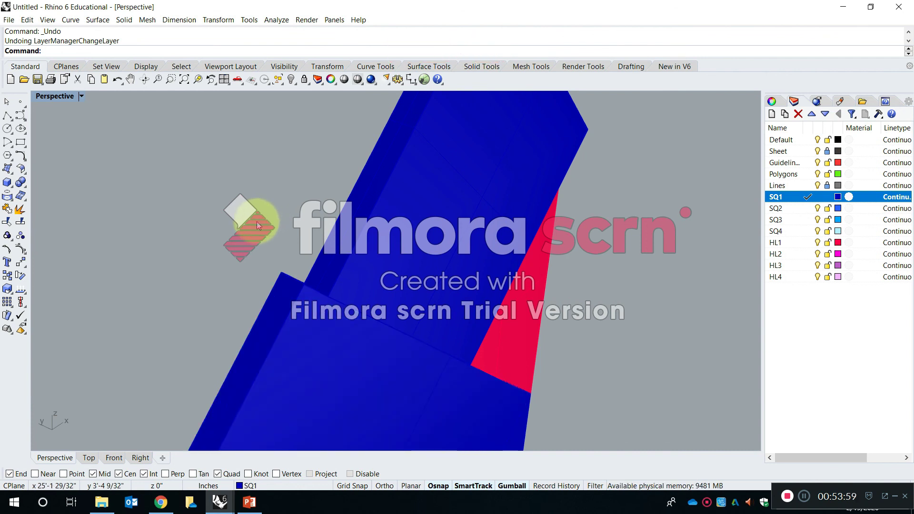
key("ctrl")
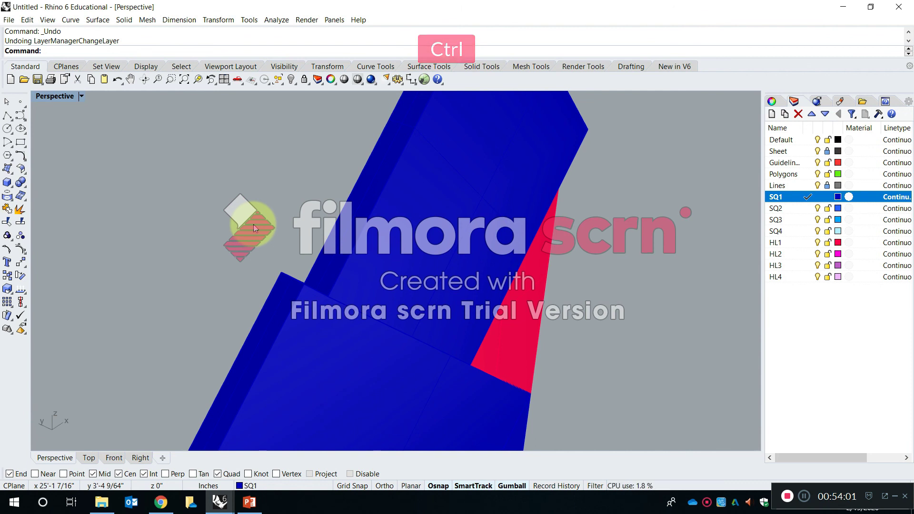
key("ctrl+z")
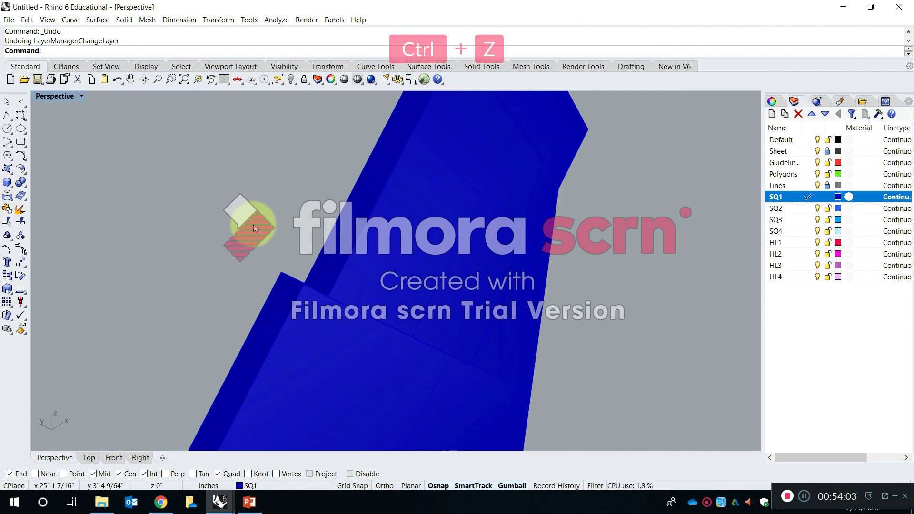
key("ctrl+y")
key("ctrl+y")
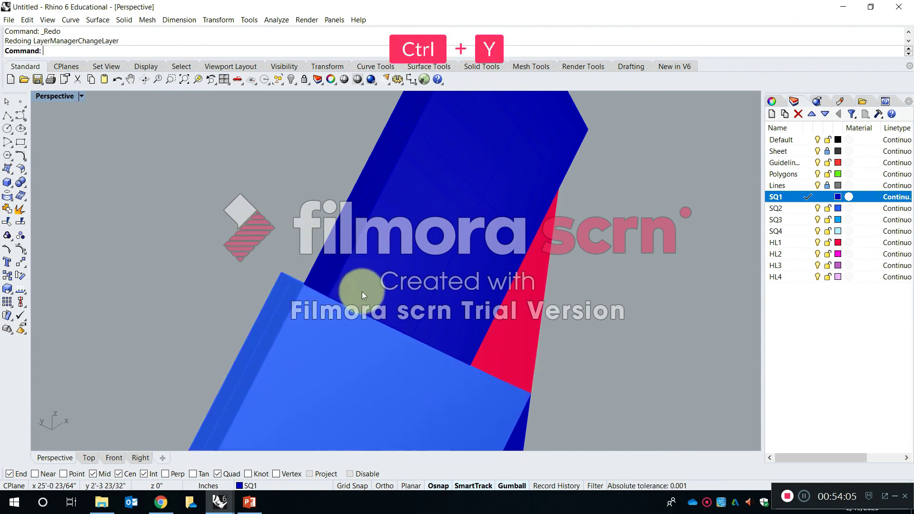
key("ctrl+y")
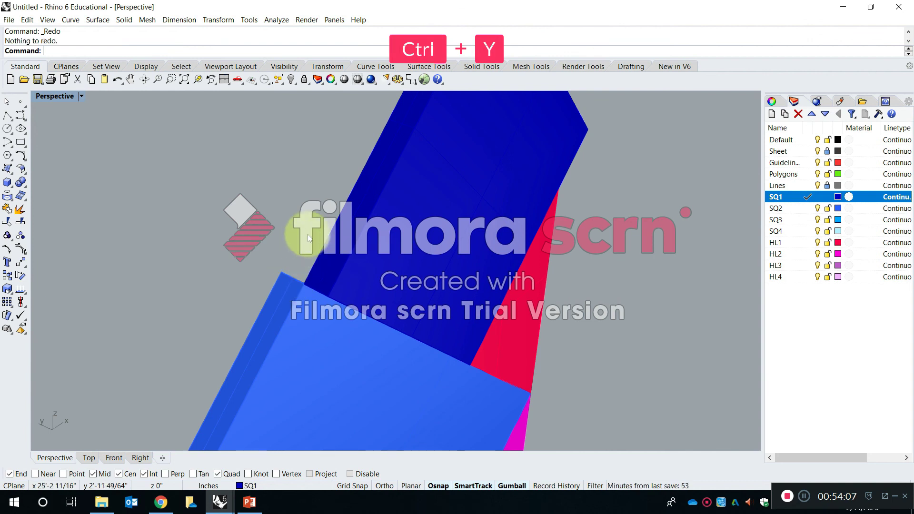
scroll(343, 236, "down", 1)
scroll(343, 235, "down", 5)
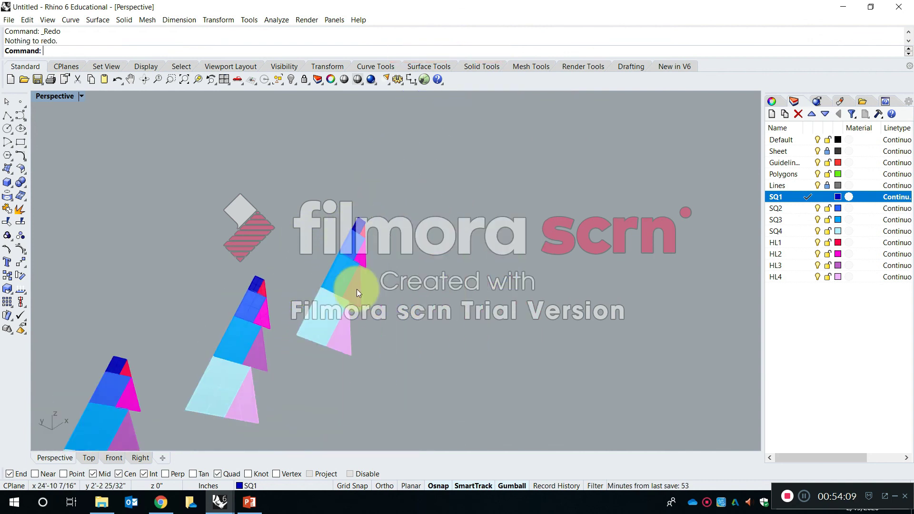